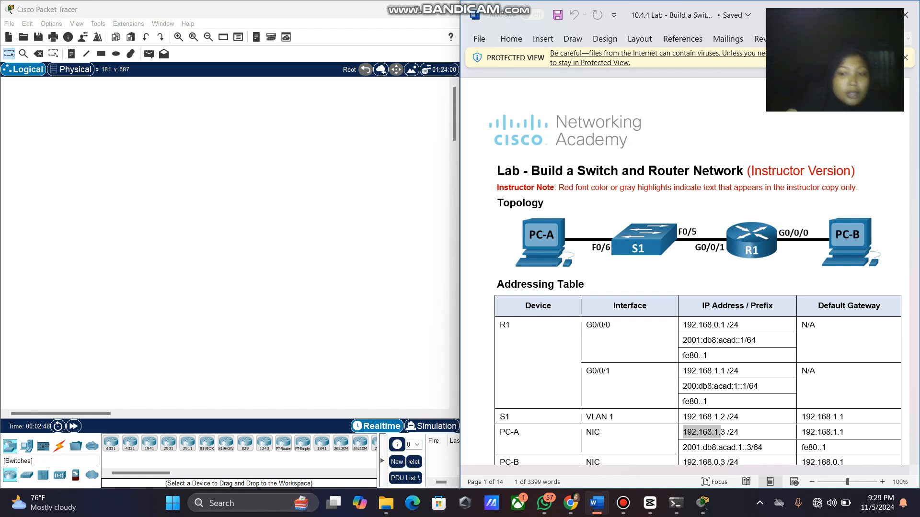
Place two PCs, PC0 and PC1, on the workspace from End Devices.
click(27, 446)
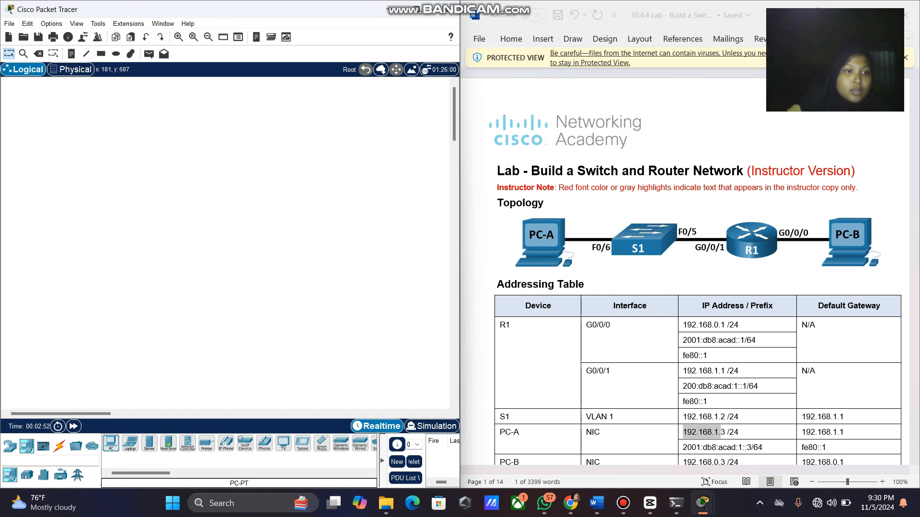
drag(110, 444, 67, 216)
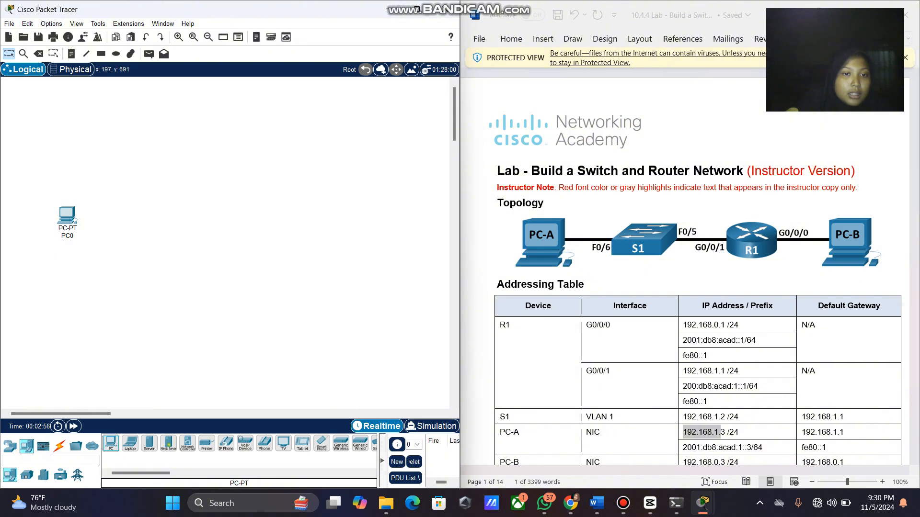
drag(111, 444, 277, 223)
click(278, 223)
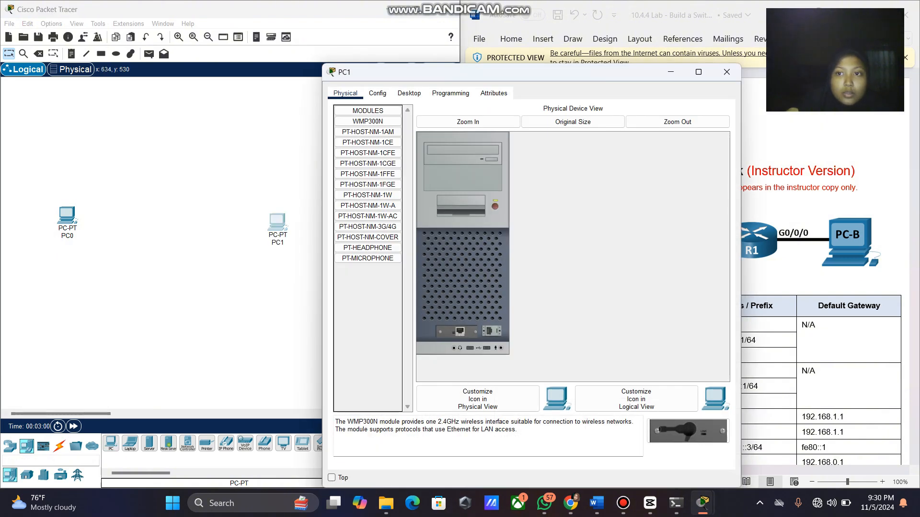
click(726, 72)
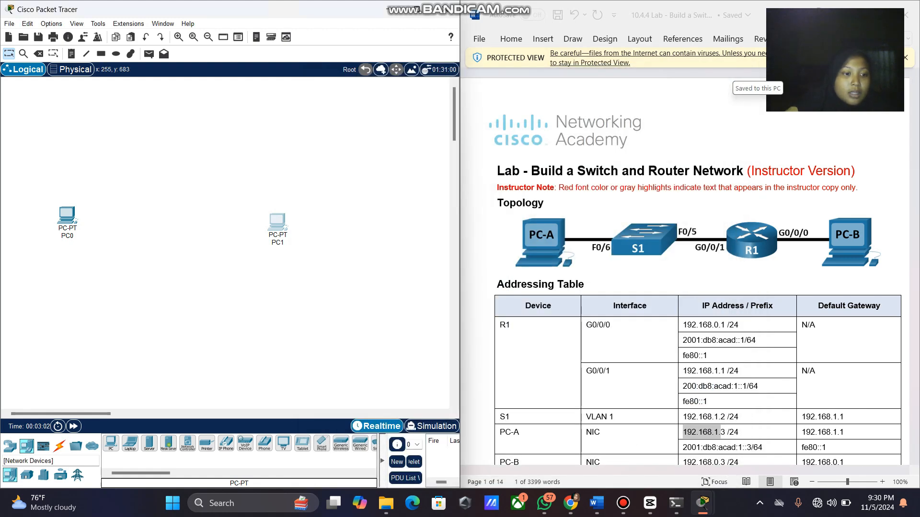
Add a 2960 switch next to PC0.
click(9, 446)
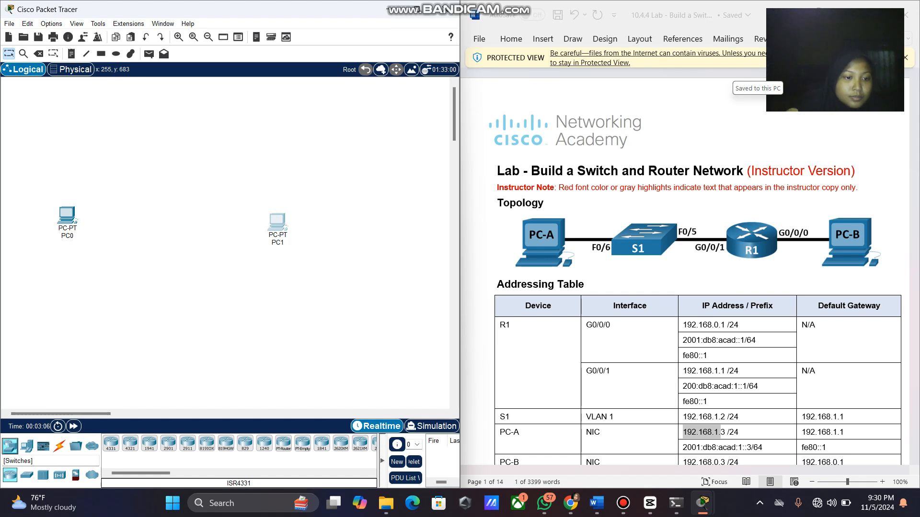
click(27, 475)
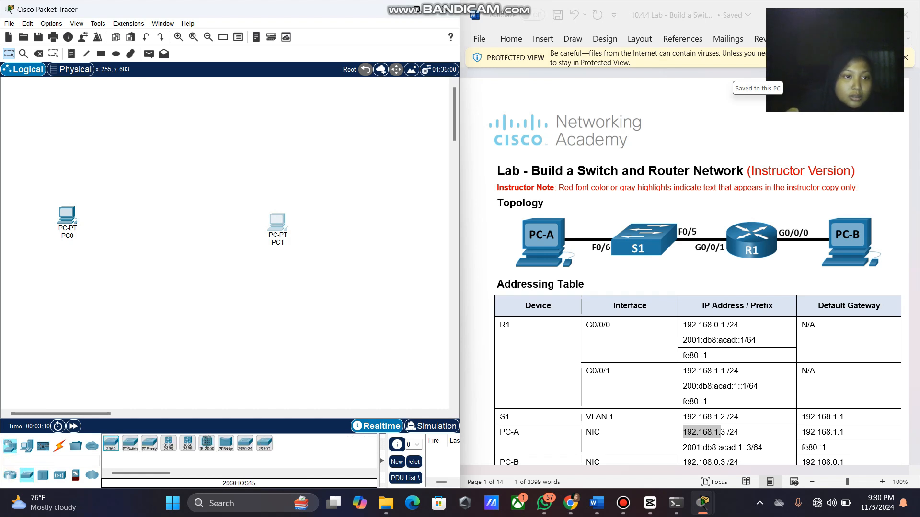
drag(111, 443, 137, 212)
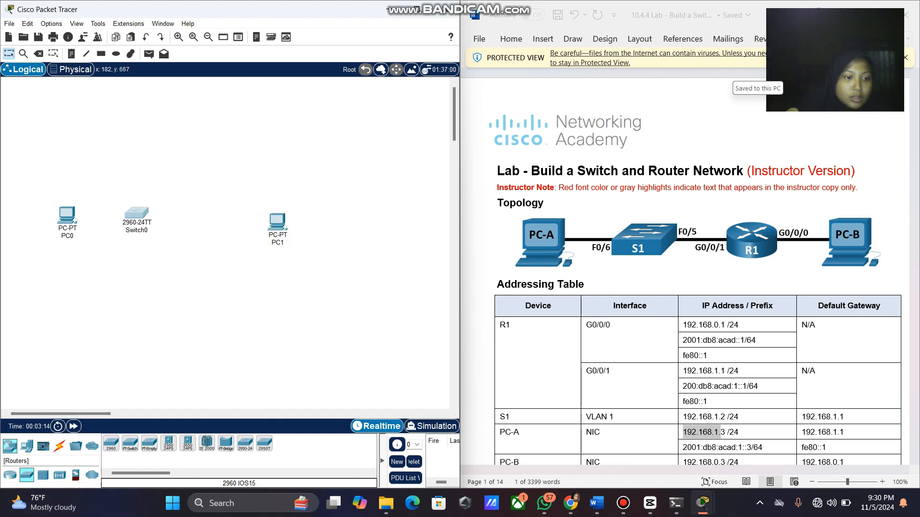
Place an ISR4331 router between Switch0 and PC1, and align Router0 and PC1 in one row.
click(10, 475)
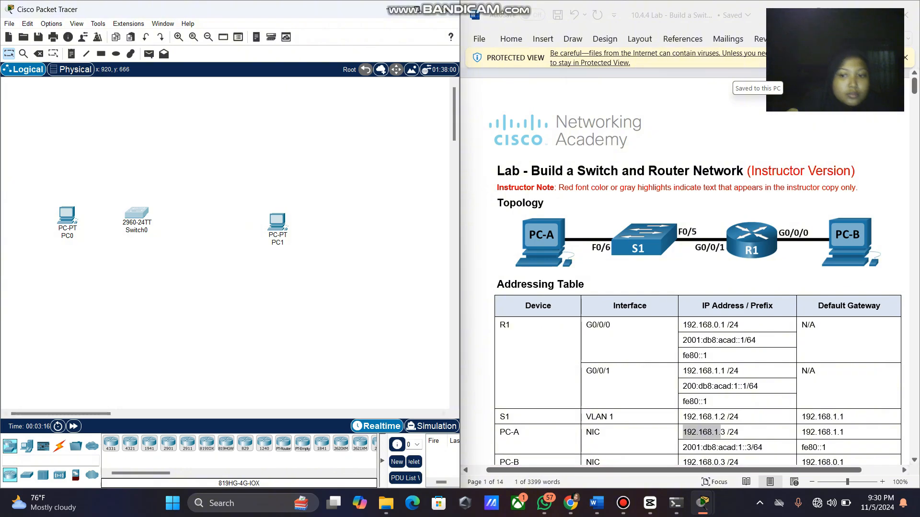
scroll(685, 268, down, 10)
scroll(685, 269, down, 8)
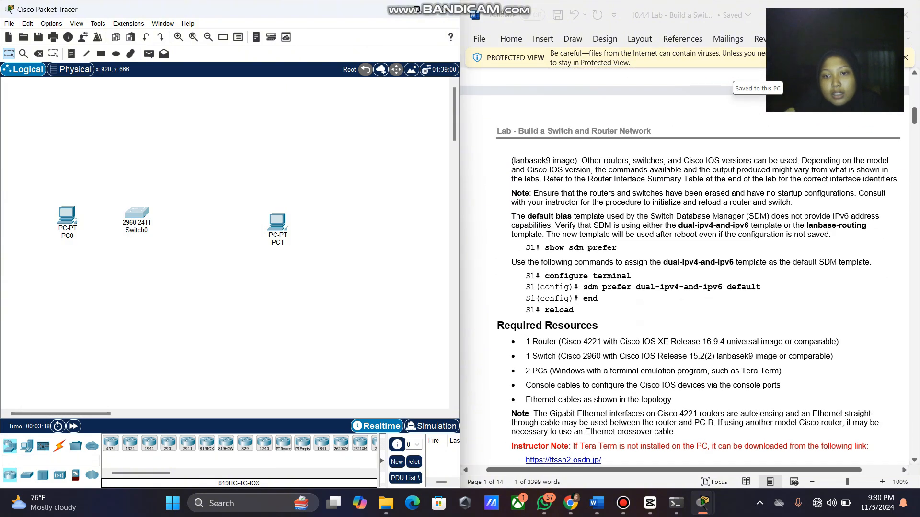
scroll(685, 268, up, 5)
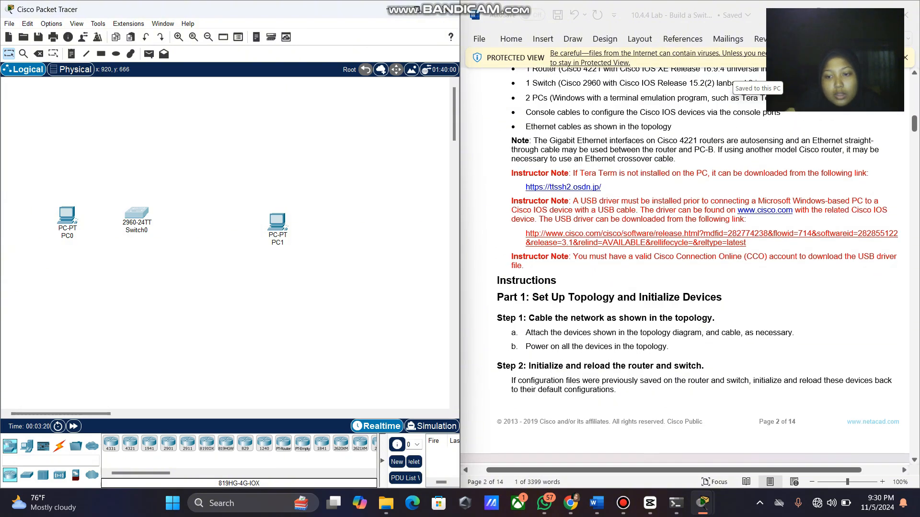
scroll(685, 268, up, 4)
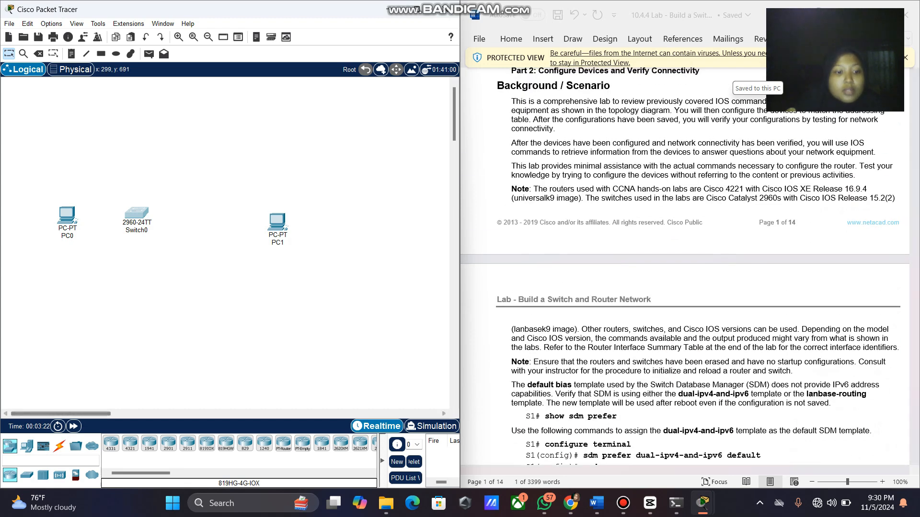
click(111, 443)
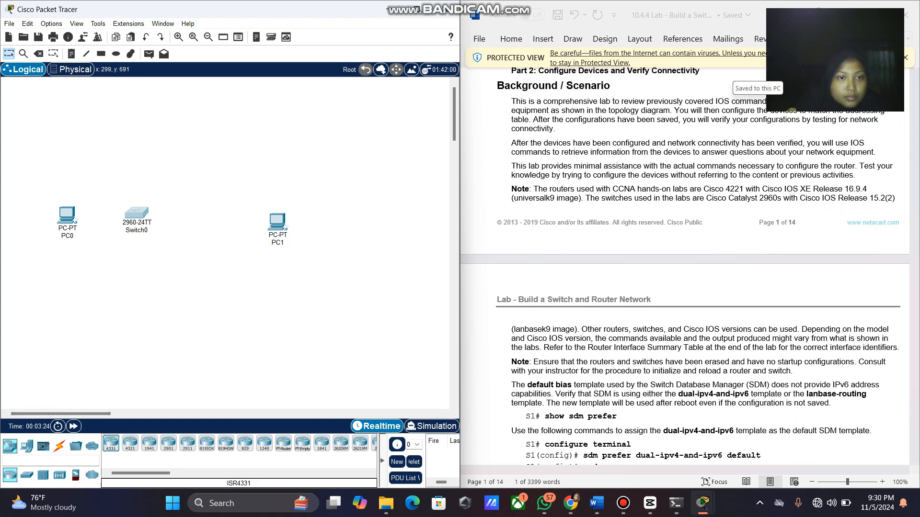
click(210, 218)
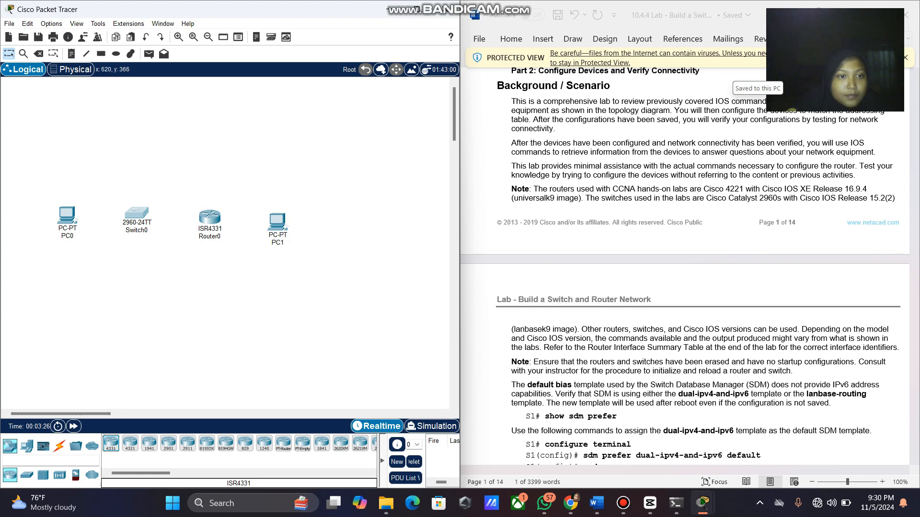
drag(210, 216, 211, 212)
click(273, 220)
drag(276, 221, 277, 212)
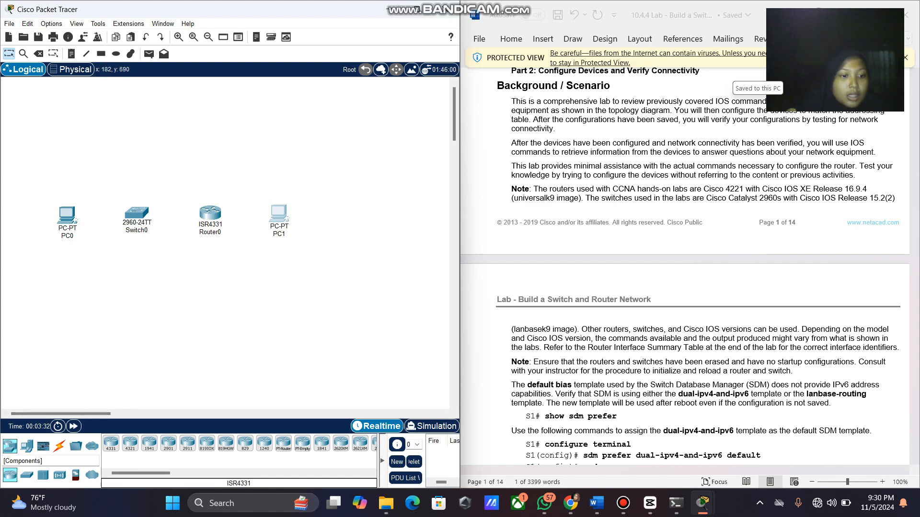
Connect PC0 FastEthernet0 to Switch0 FastEthernet0/6 with a copper straight-through cable.
click(59, 446)
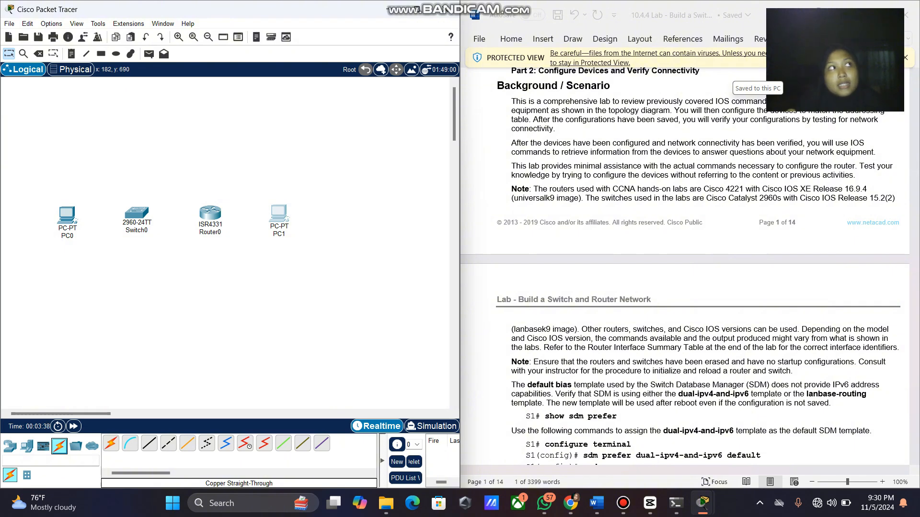
click(148, 443)
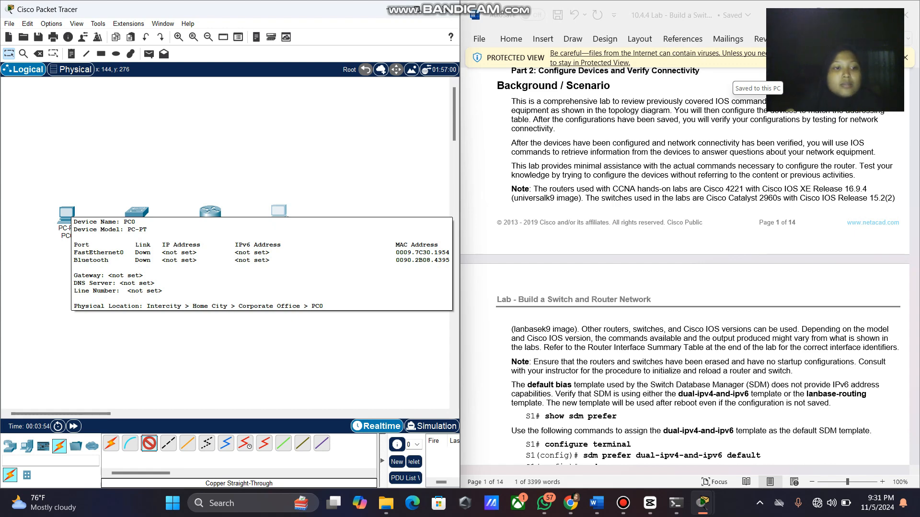
click(67, 213)
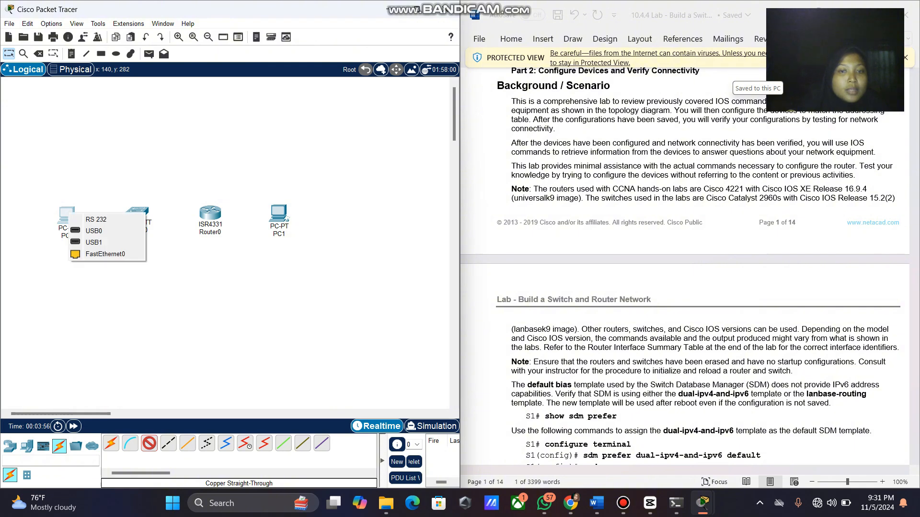
scroll(685, 267, up, 10)
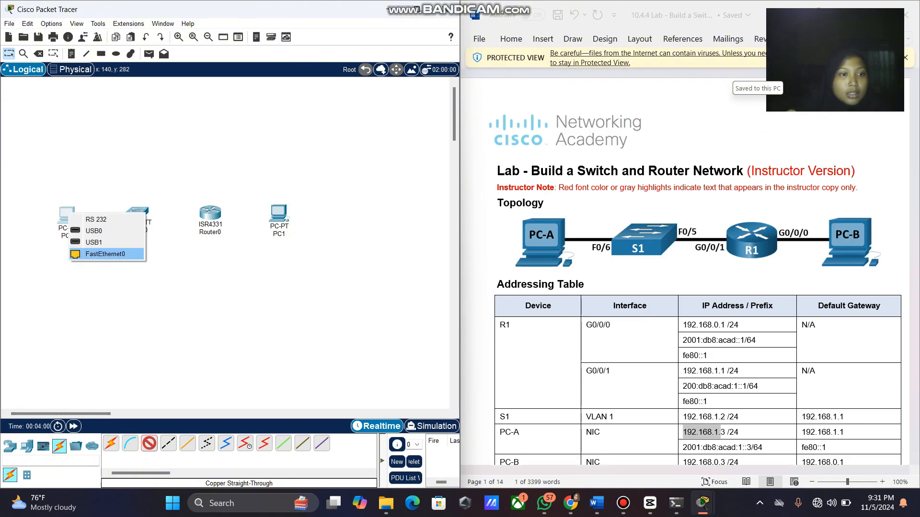
click(105, 253)
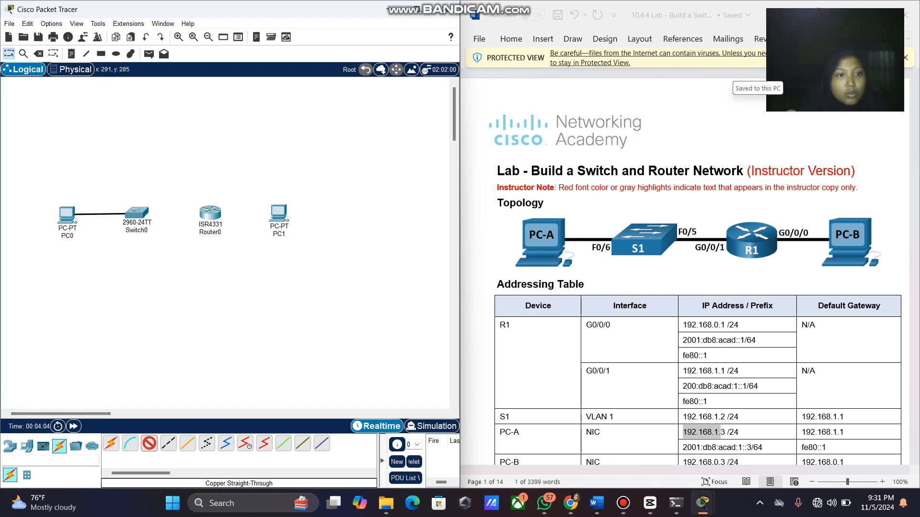
click(136, 213)
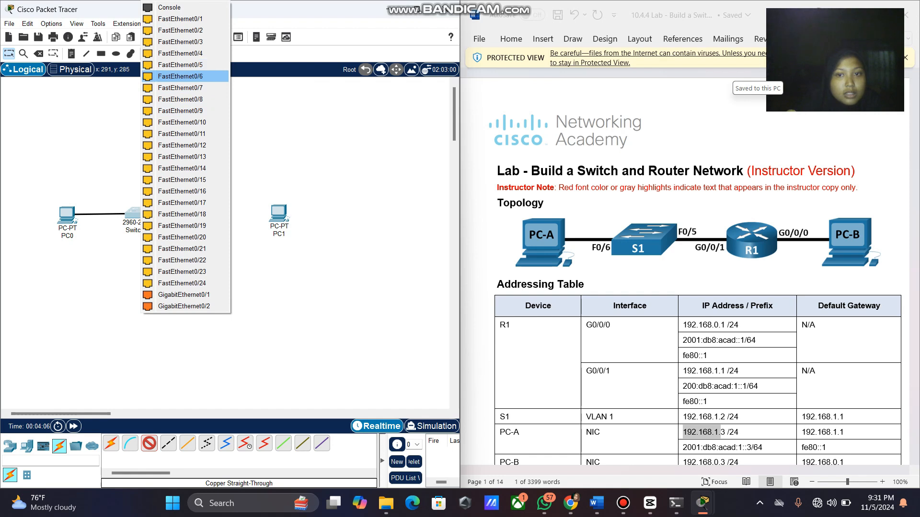
click(180, 77)
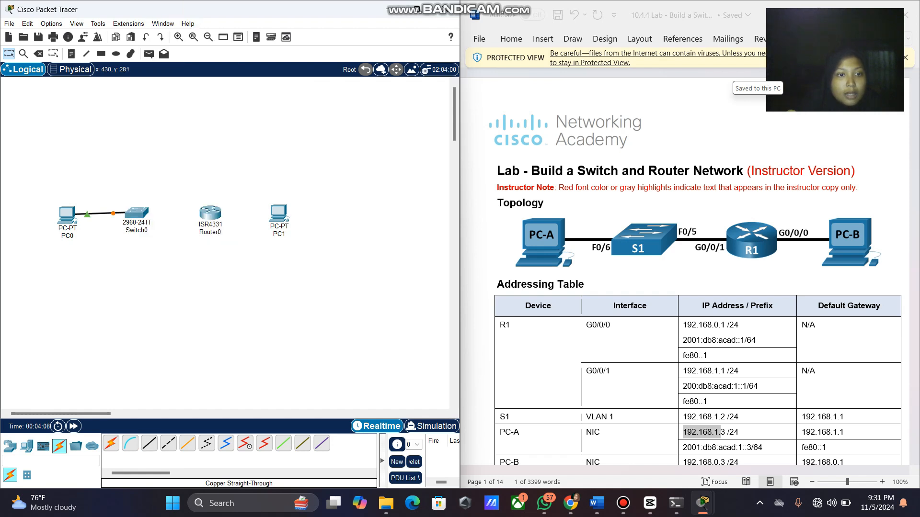
Cable Switch0 FastEthernet0/5 to Router0 GigabitEthernet0/0/1.
click(149, 443)
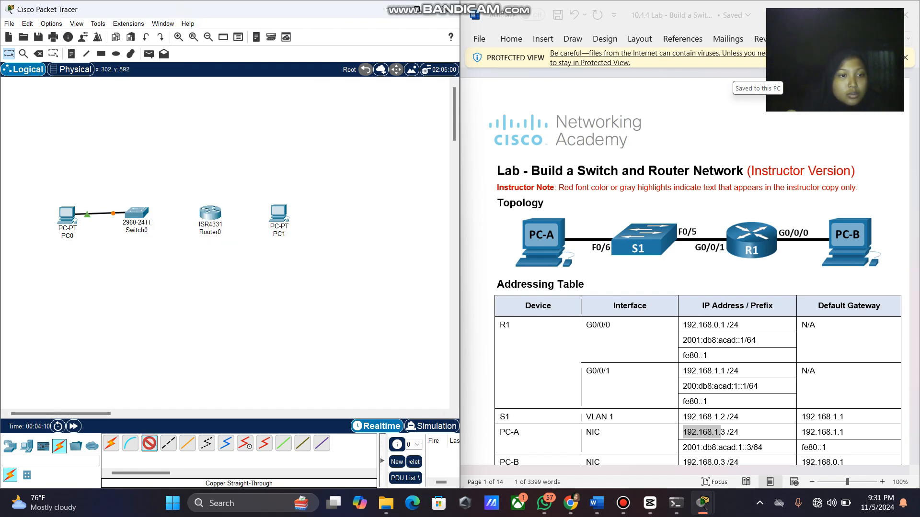
click(136, 212)
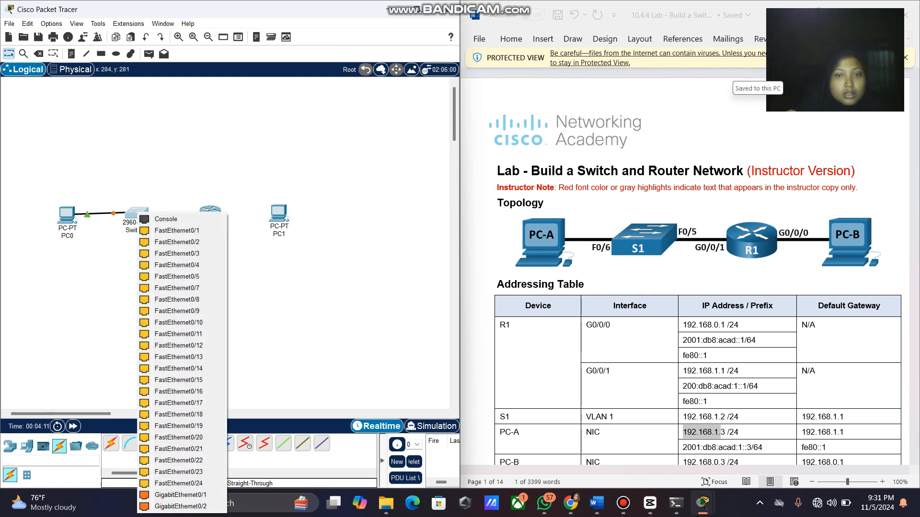
click(176, 277)
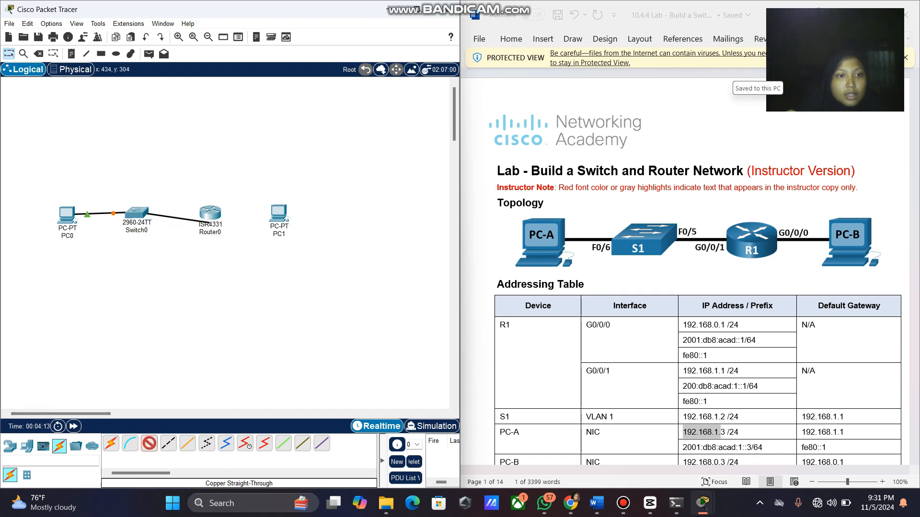
click(209, 213)
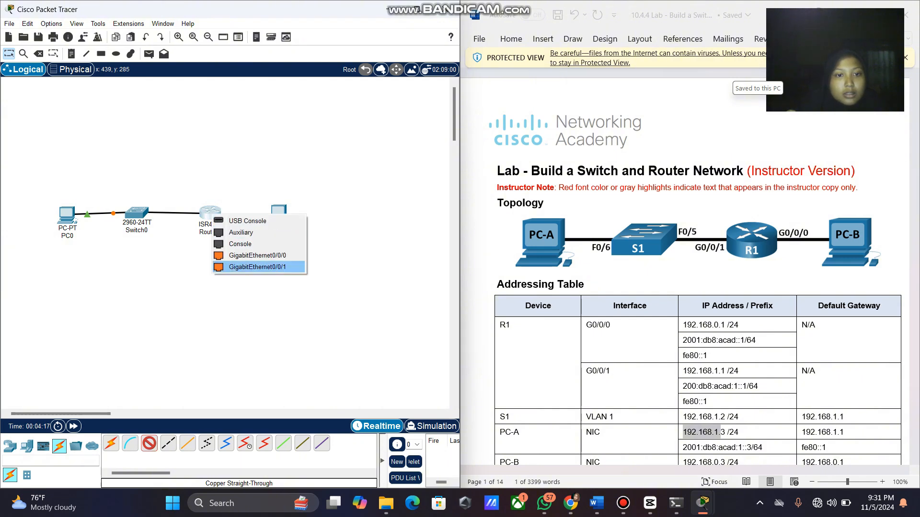
click(258, 267)
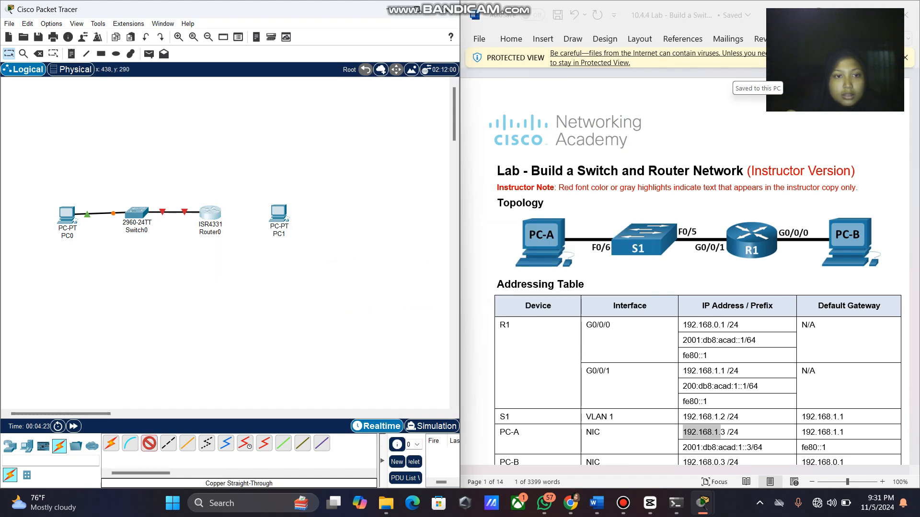
Cable Router0 GigabitEthernet0/0/0 to PC1 FastEthernet0 and straighten PC0's link.
click(211, 216)
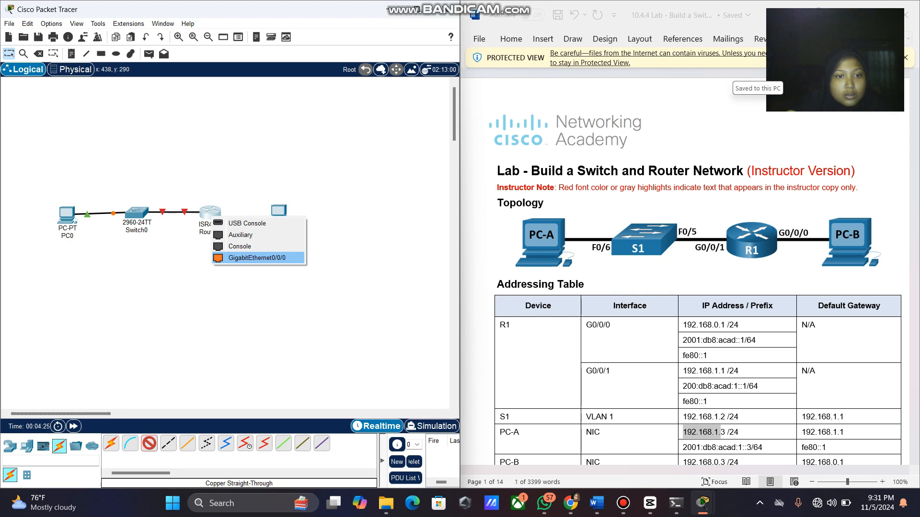
click(254, 258)
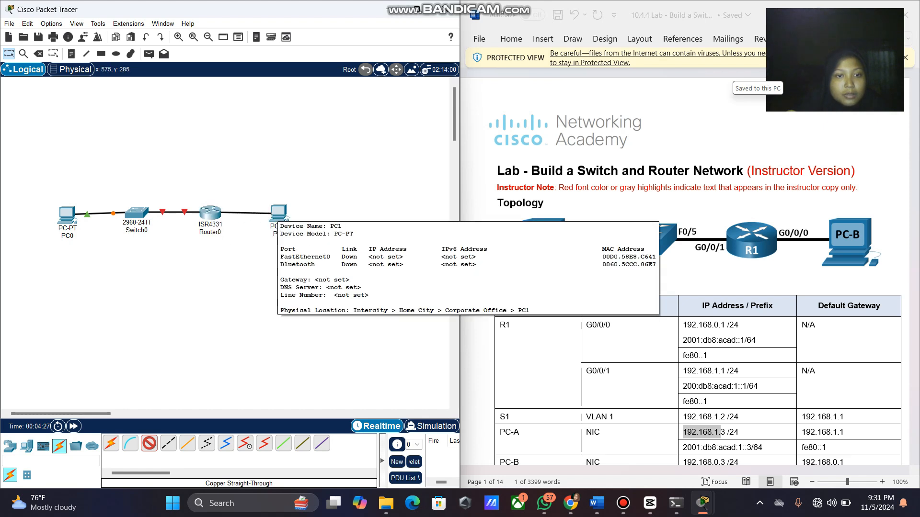
click(274, 212)
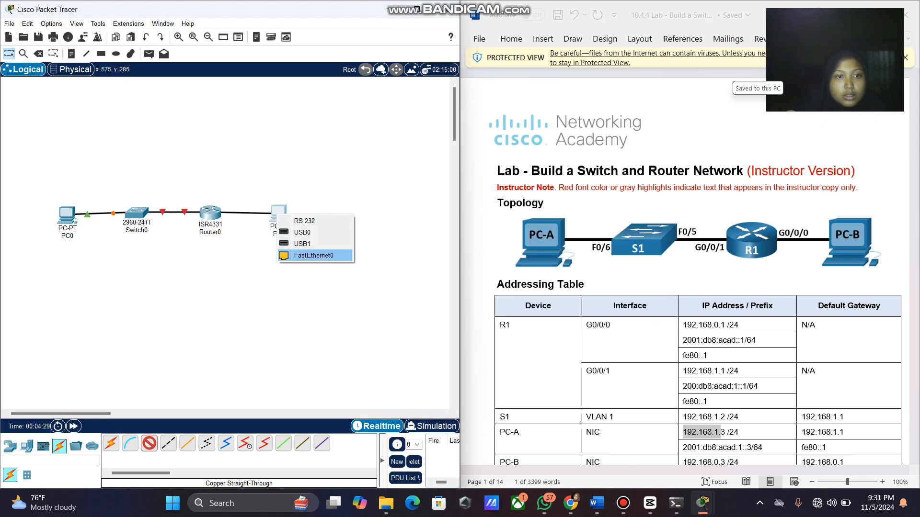
click(314, 255)
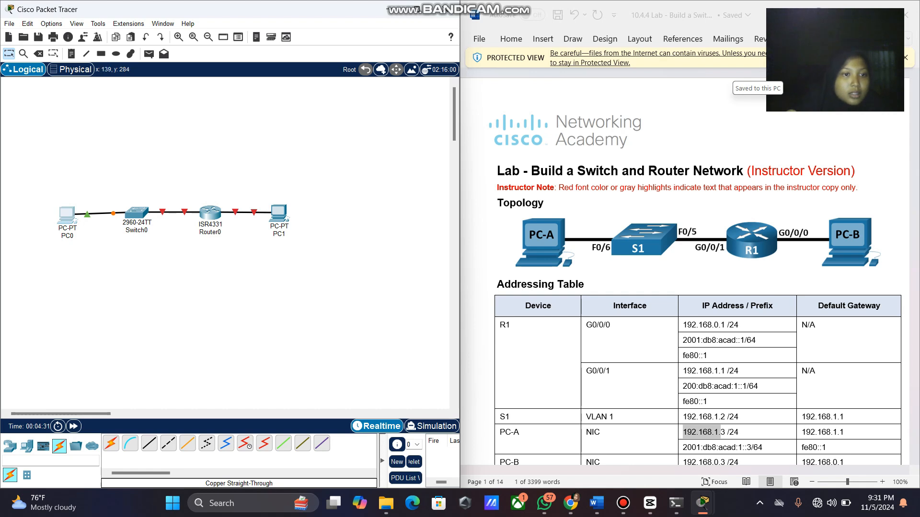
drag(67, 213, 70, 211)
Rename PC0 to PC-A and Switch0 to S1.
click(69, 229)
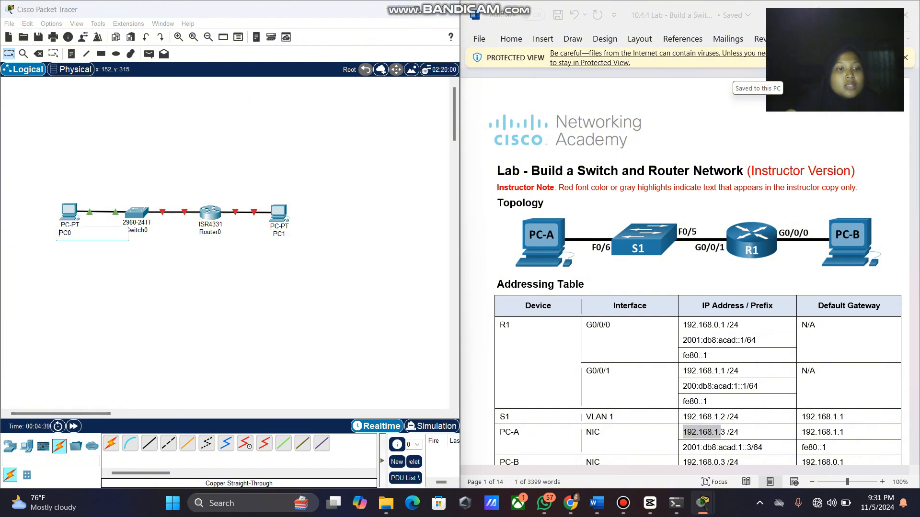
key(ctrl+a)
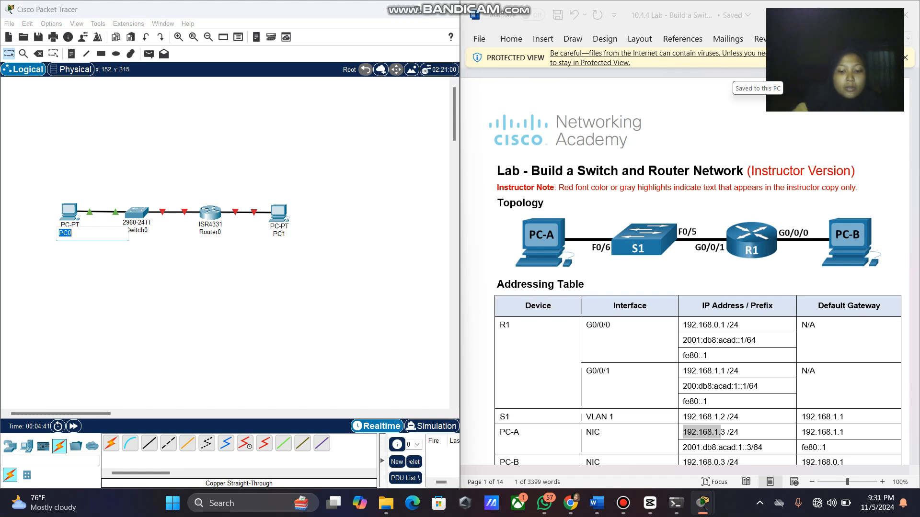
text(PC-A)
key(Return)
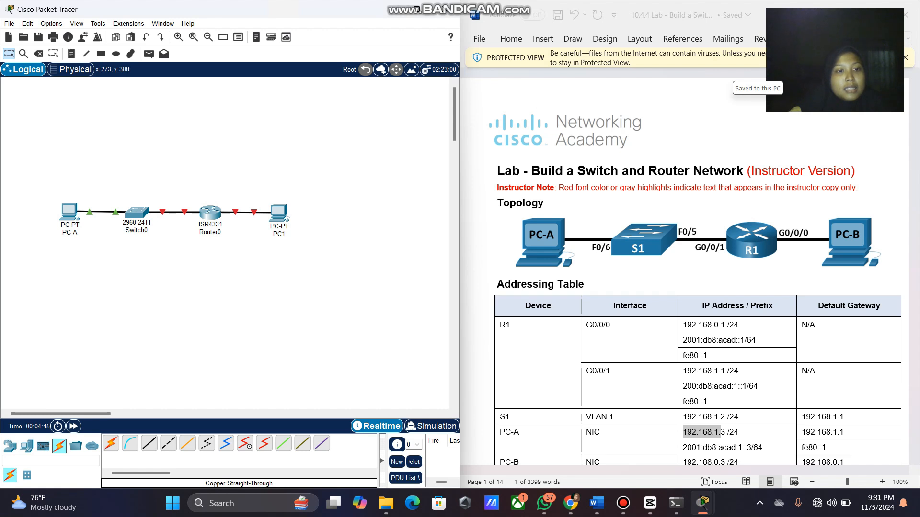
click(136, 231)
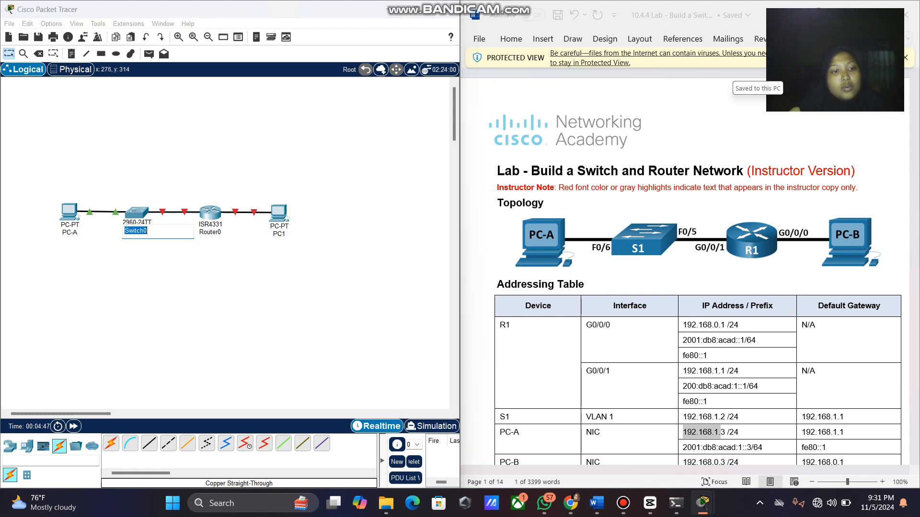
text(S1)
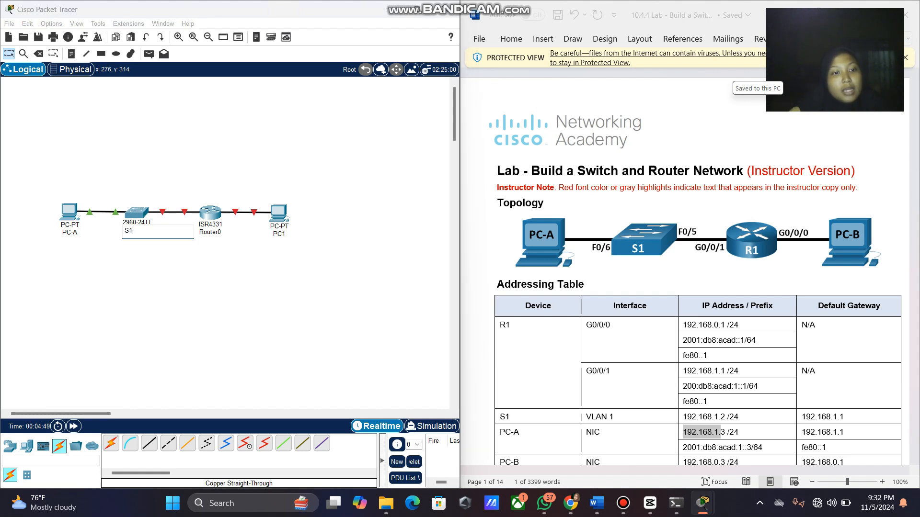
key(Return)
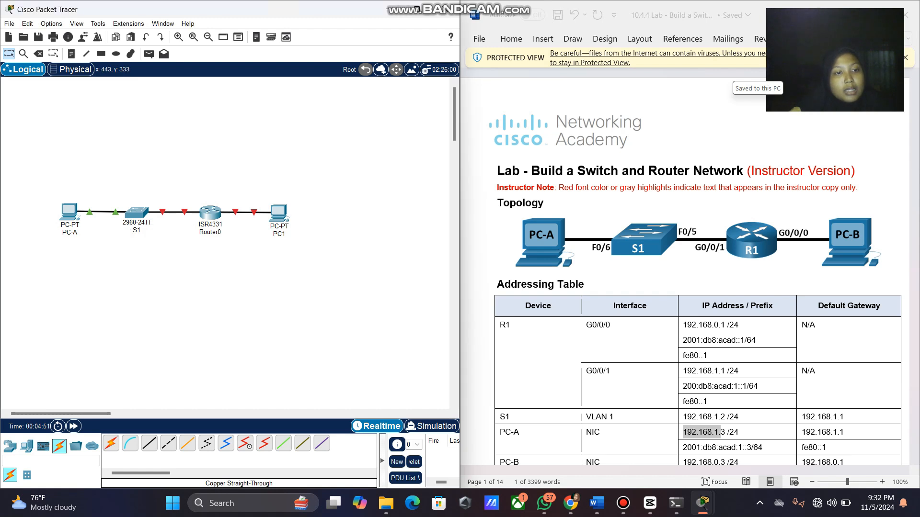
Rename Router0 to R1 and PC1 to PC-B.
click(211, 232)
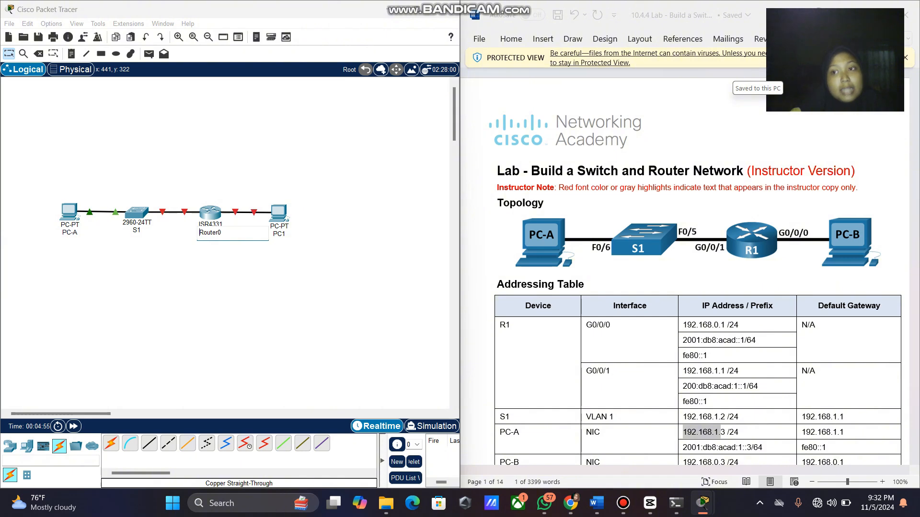
key(ctrl+a)
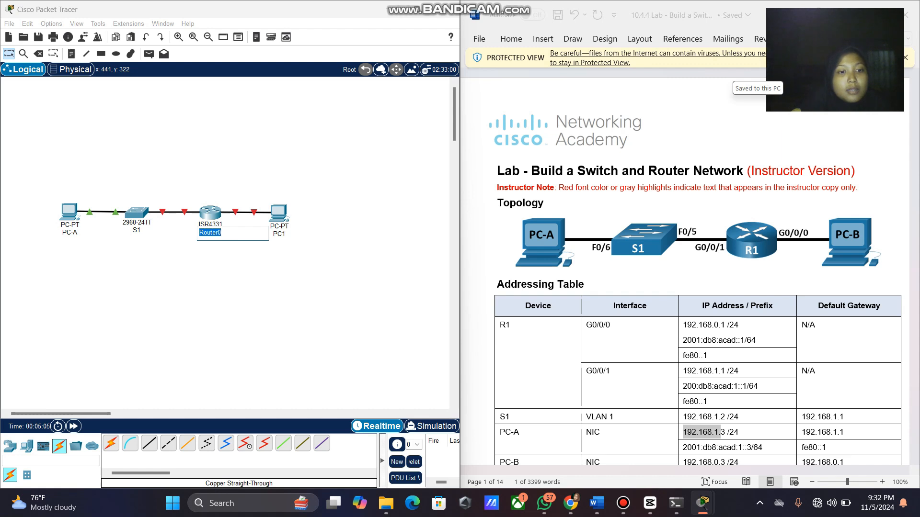
text(R1)
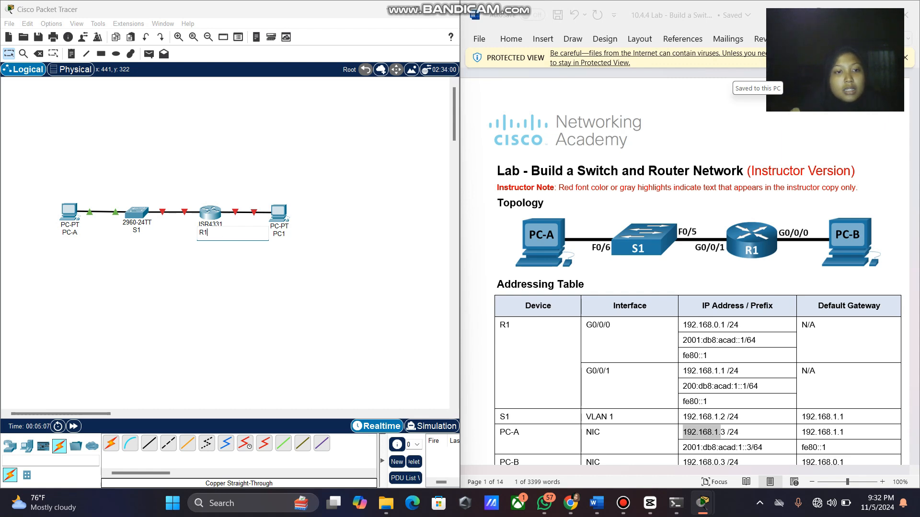
key(Return)
click(280, 234)
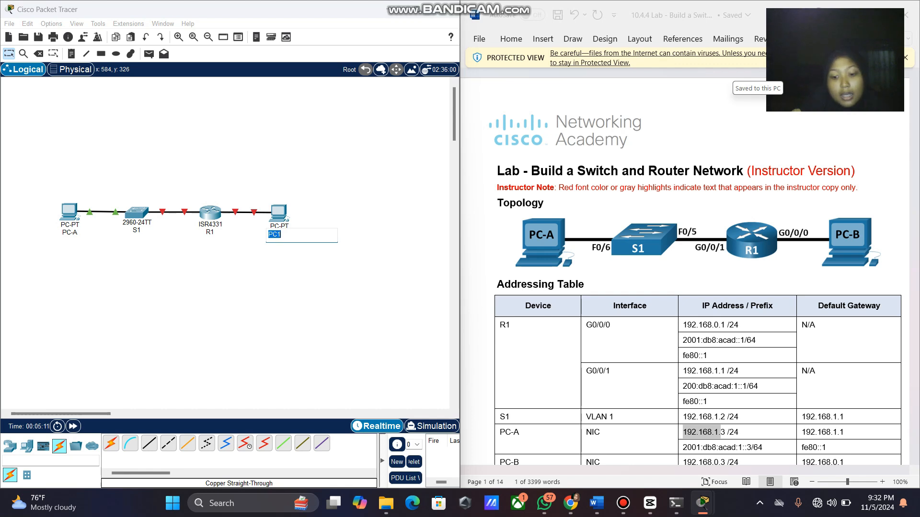
text(PC-B)
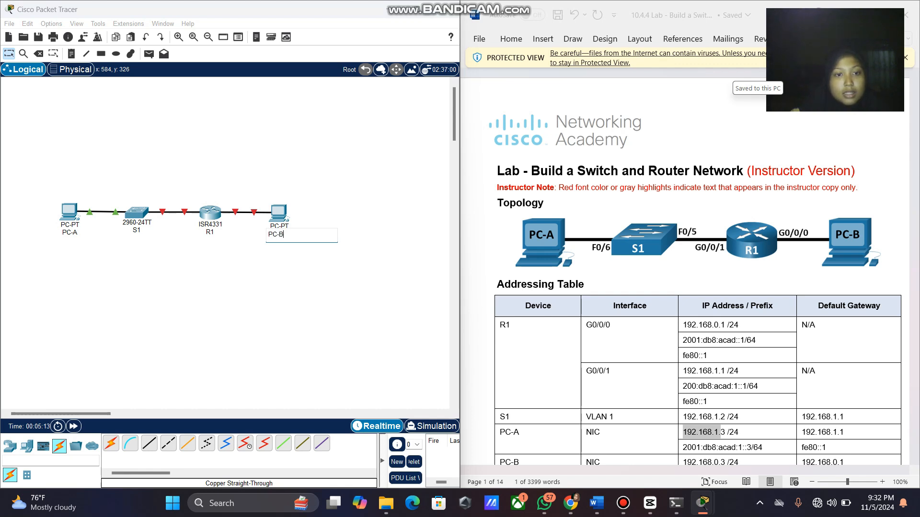
key(Return)
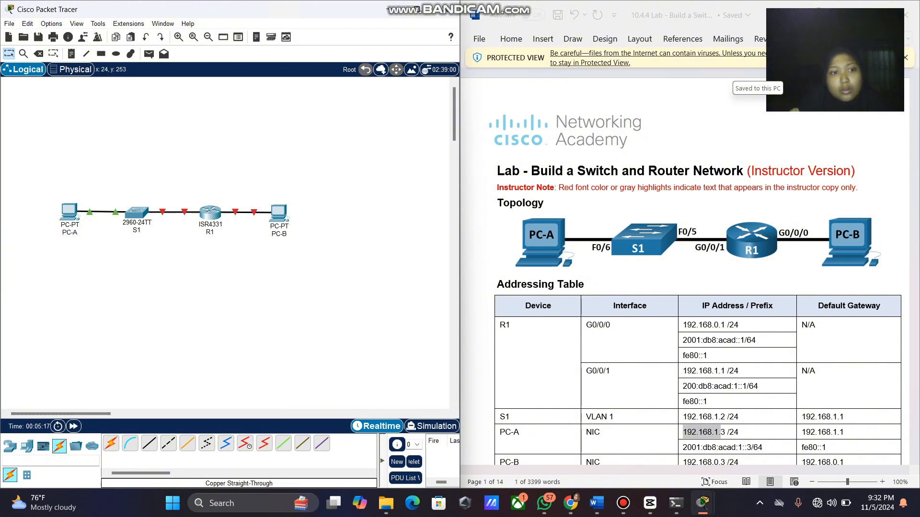
Check the addressing table in the Word handout, then open PC-A's device window.
scroll(685, 268, down, 3)
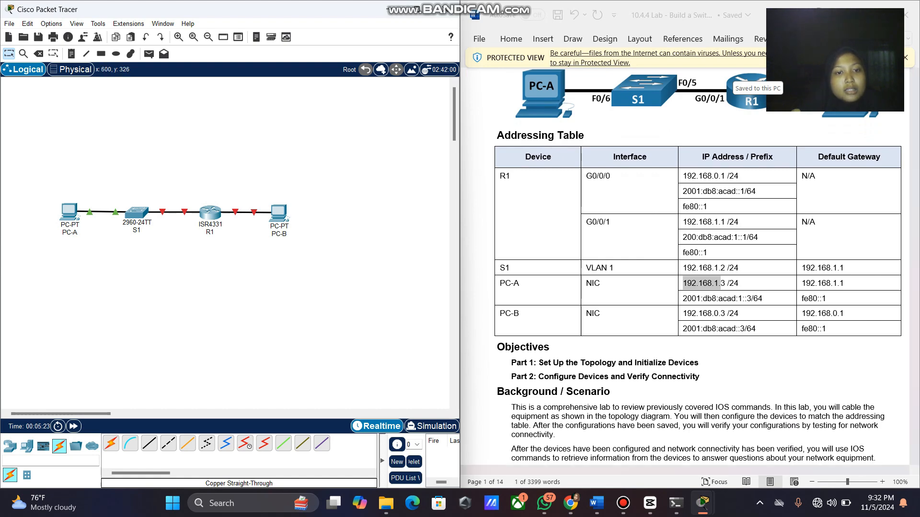
scroll(685, 268, up, 3)
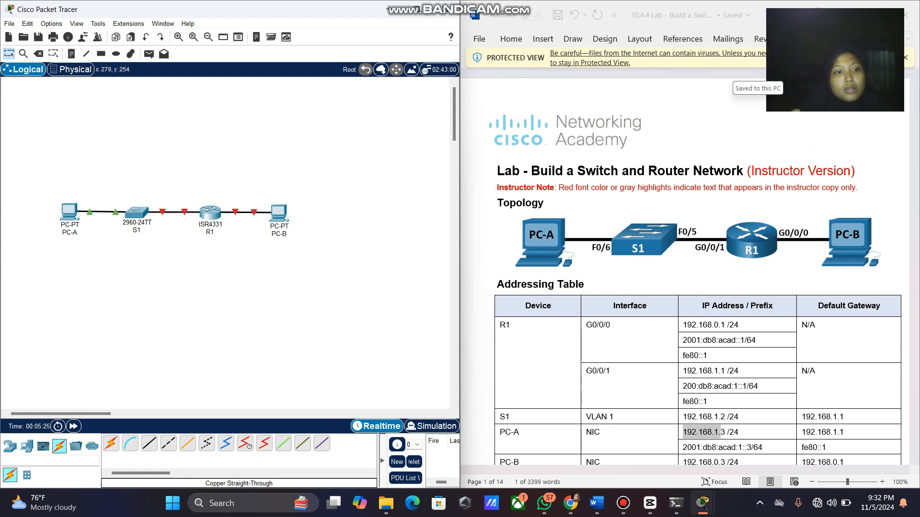
scroll(685, 268, down, 2)
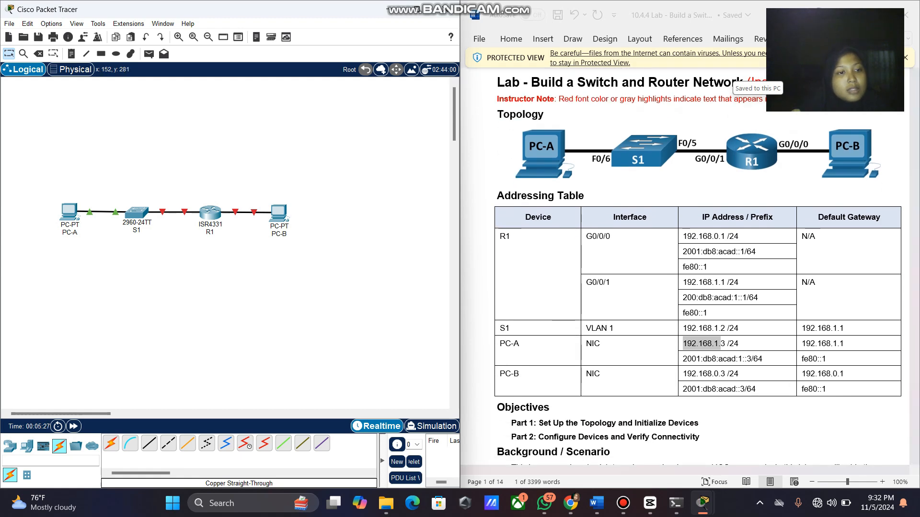
click(72, 212)
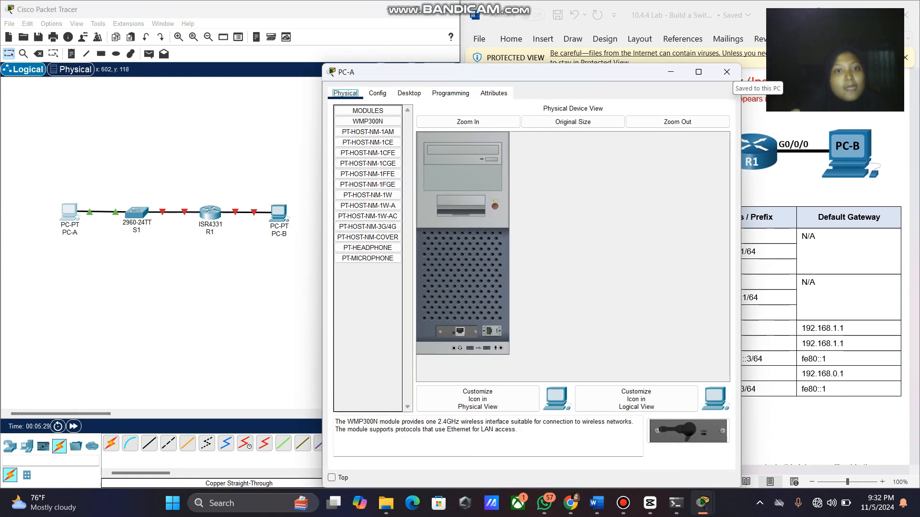
Show PC-A's FastEthernet0 config page and select 192.168.1.3 in the addressing table.
drag(479, 72, 194, 33)
click(92, 55)
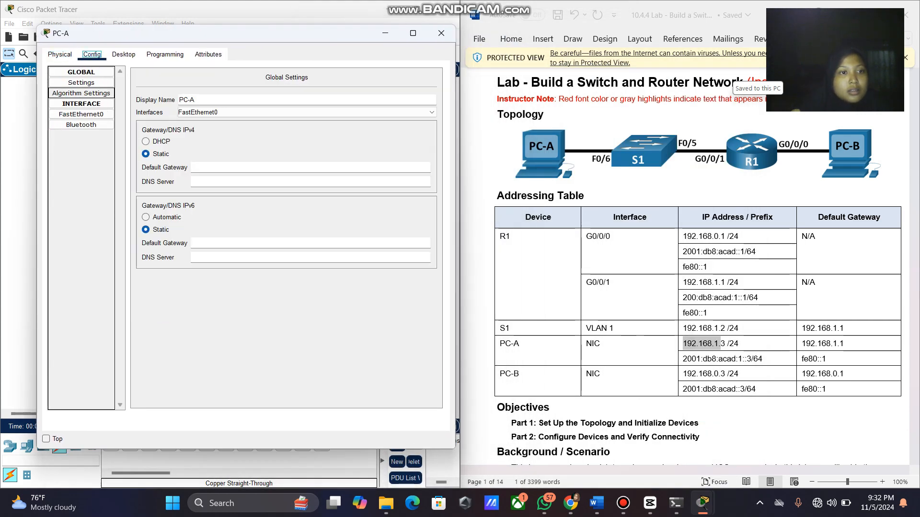
click(82, 114)
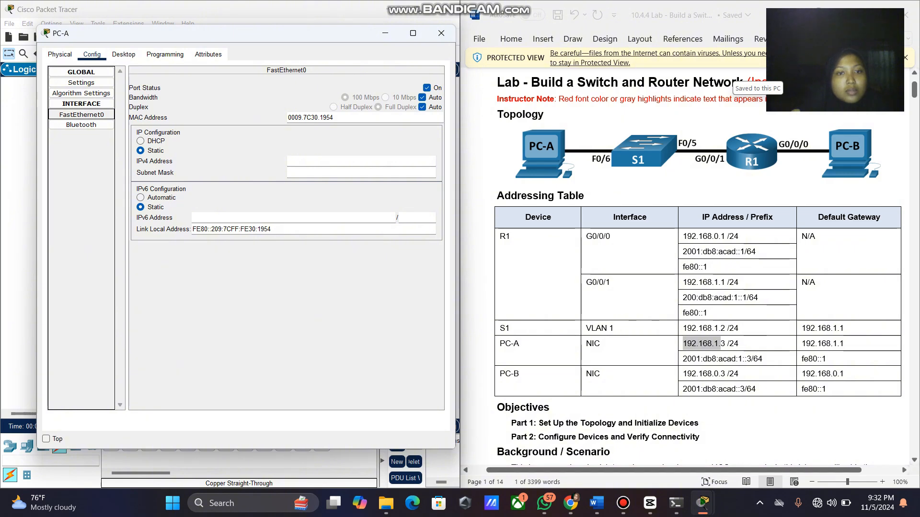
scroll(698, 259, down, 3)
scroll(697, 259, up, 2)
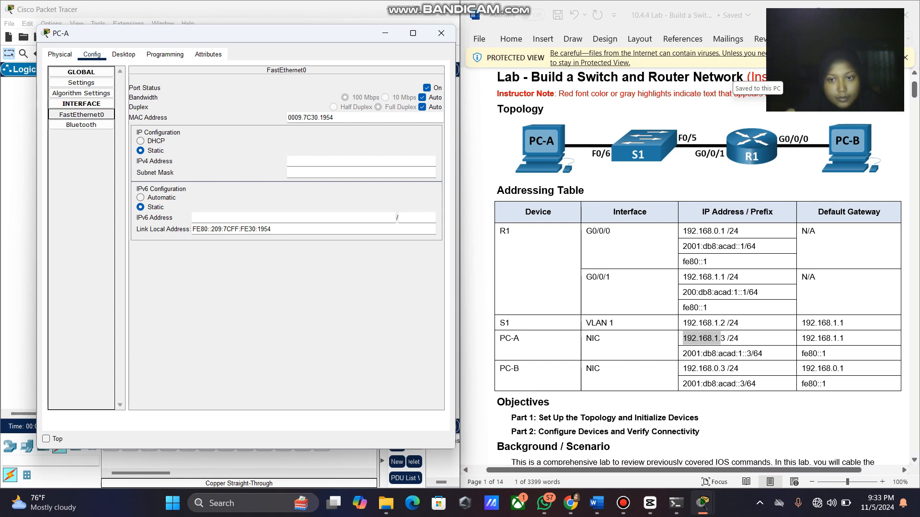
click(708, 339)
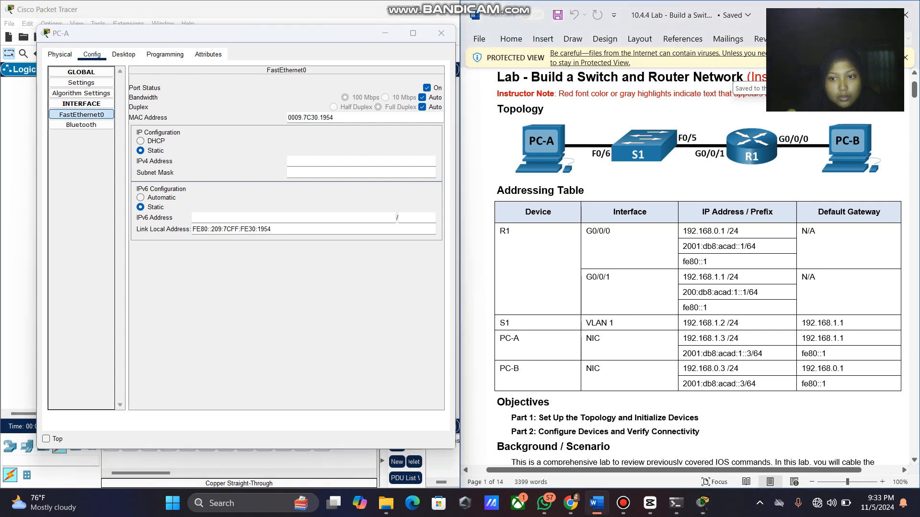
drag(727, 338, 682, 339)
key(ctrl+c)
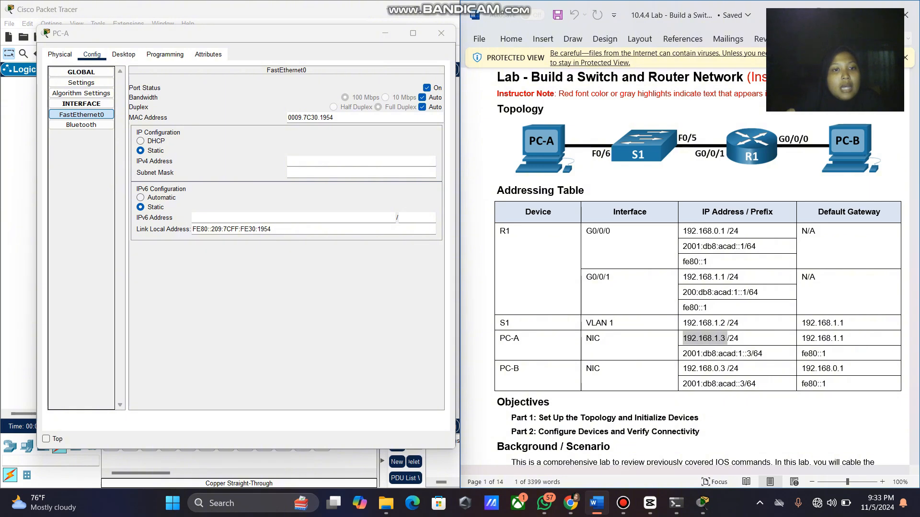
Paste 192.168.1.3 as PC-A's IPv4 address and 2001:db8:acad:1::3 as its IPv6 address.
click(316, 161)
key(ctrl+v)
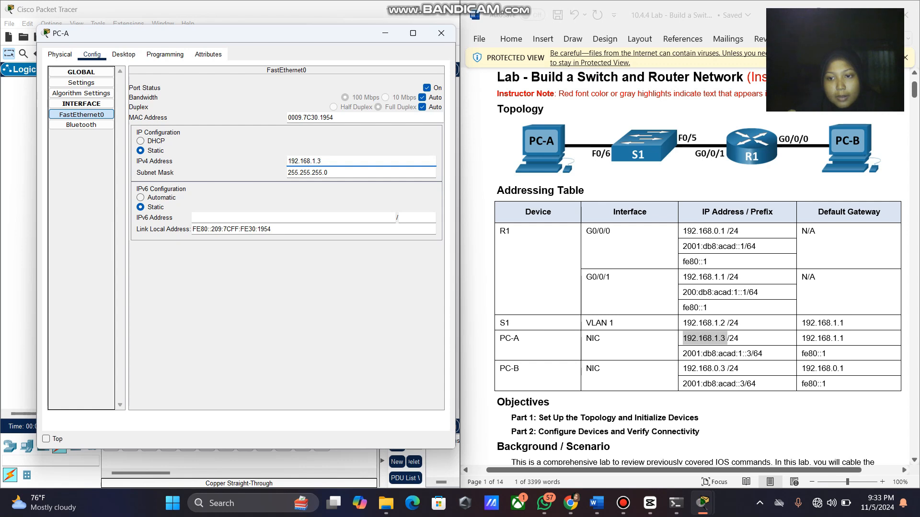
drag(751, 354, 682, 353)
key(ctrl+c)
drag(751, 354, 682, 354)
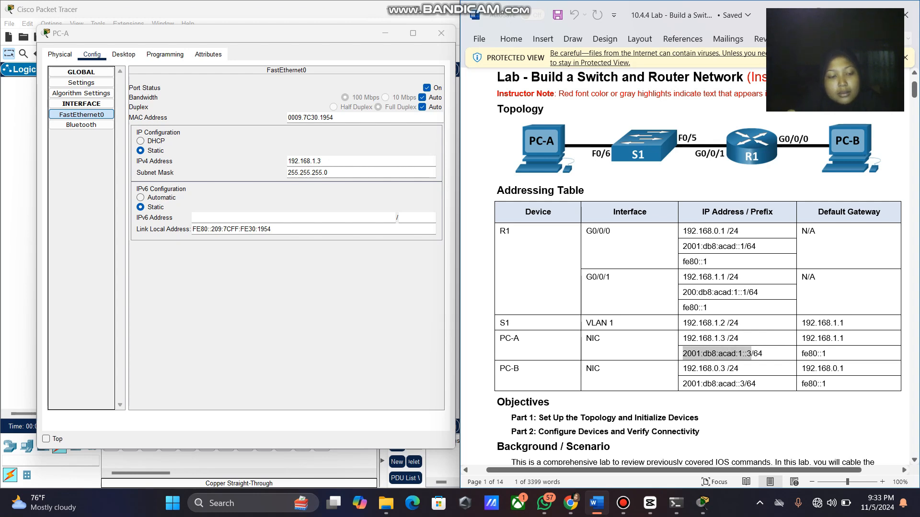
click(230, 217)
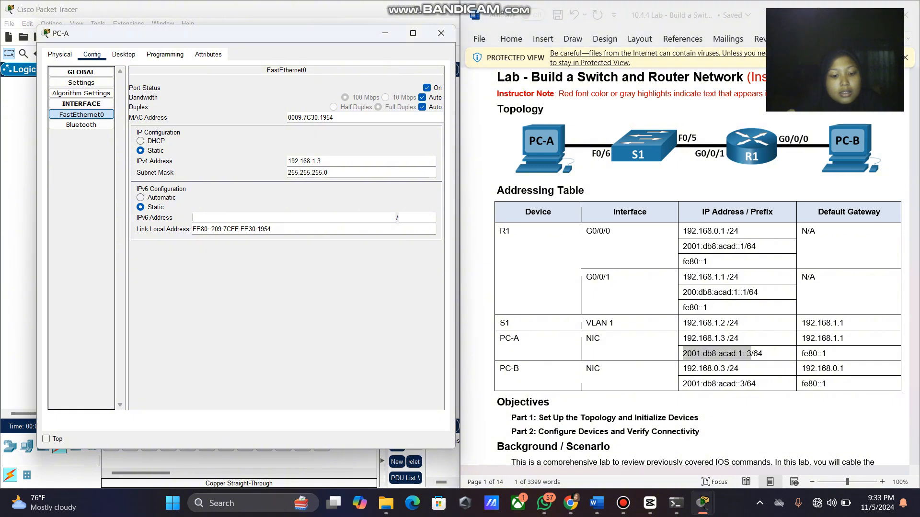
key(ctrl+v)
Enter 64 as PC-A's IPv6 prefix length.
mouse_move(763, 354)
mouse_down()
mouse_move(746, 354)
mouse_move(754, 354)
mouse_up()
key(ctrl+c)
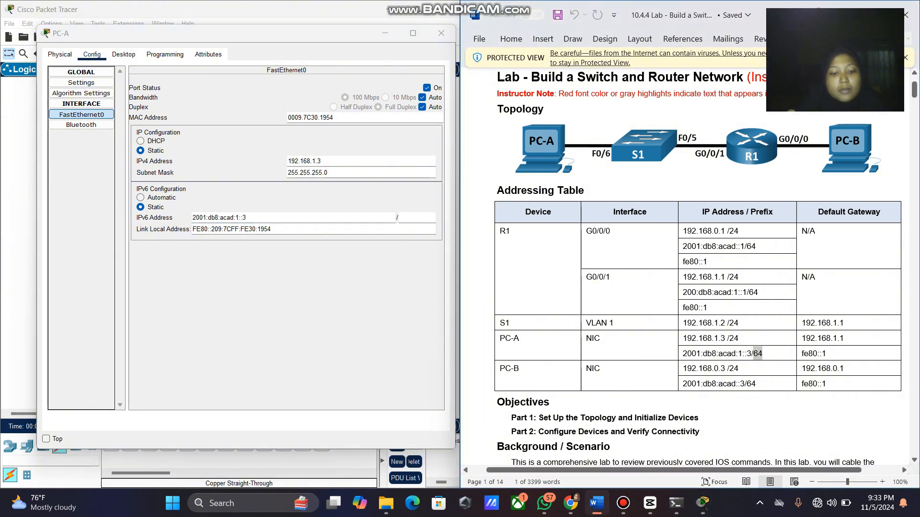
click(416, 218)
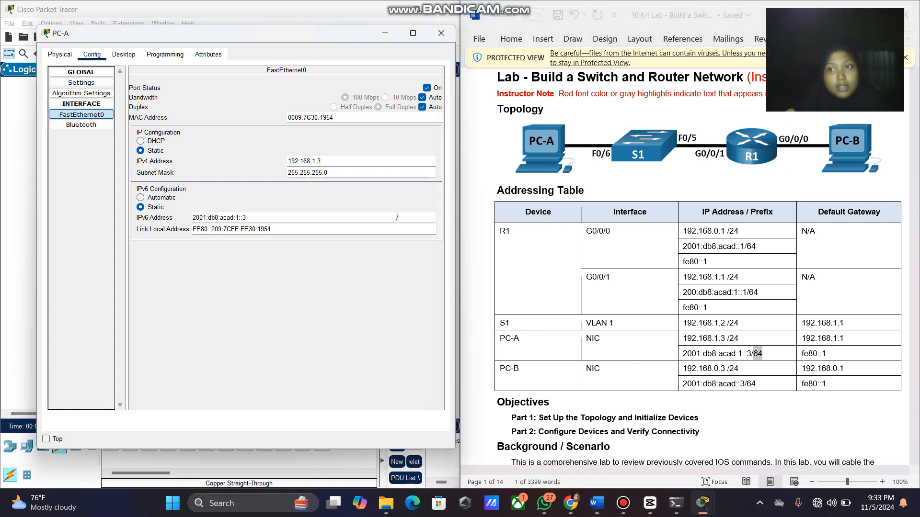
key(ctrl+v)
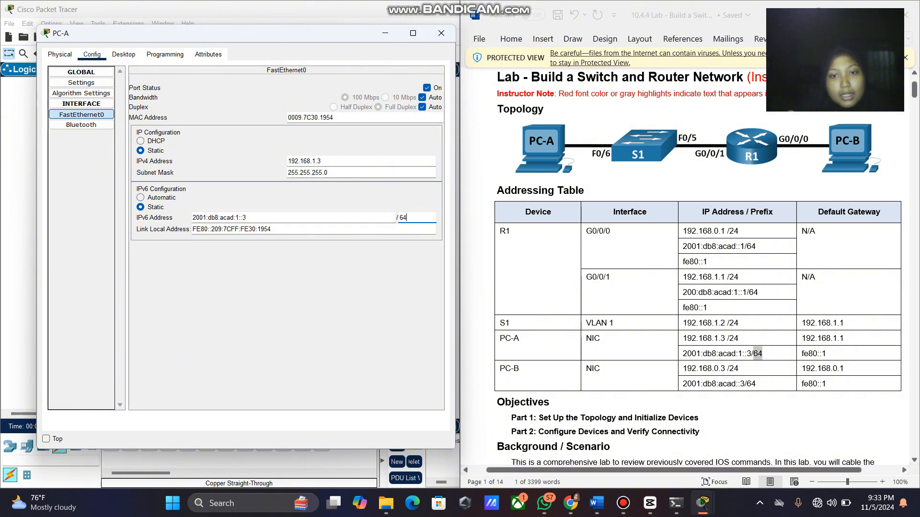
scroll(697, 268, down, 1)
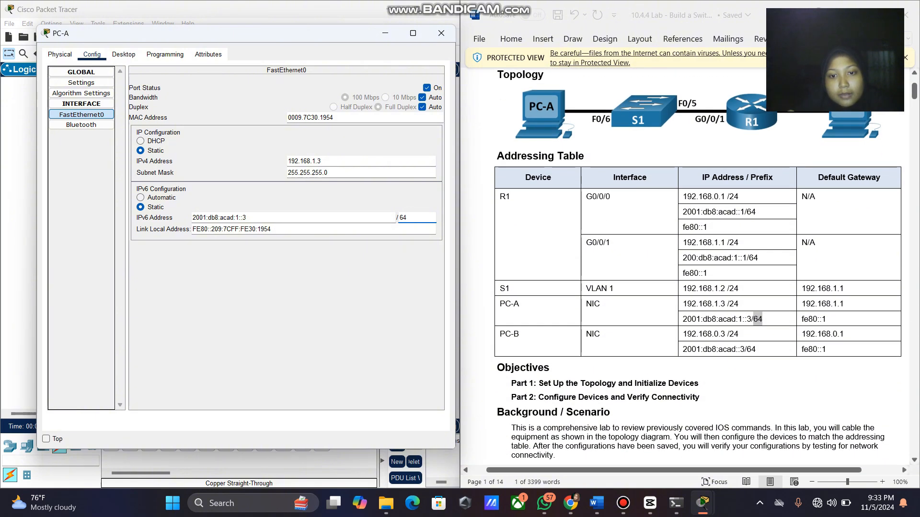
drag(739, 303, 622, 304)
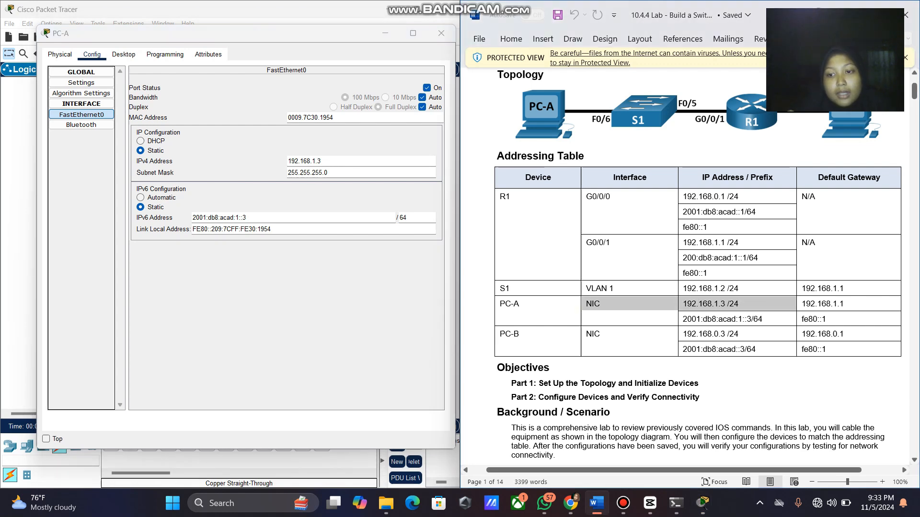
click(718, 303)
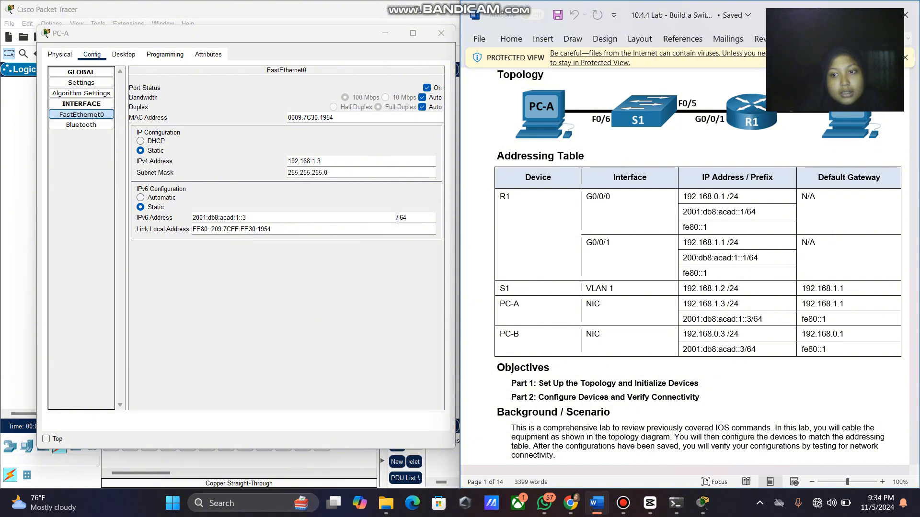
click(408, 218)
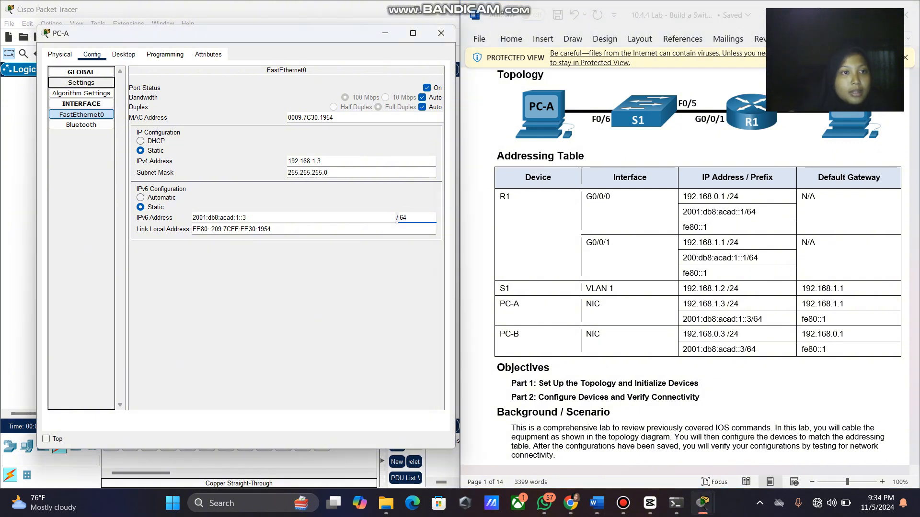
Set PC-A's IPv4 default gateway to 192.168.1.1.
click(81, 83)
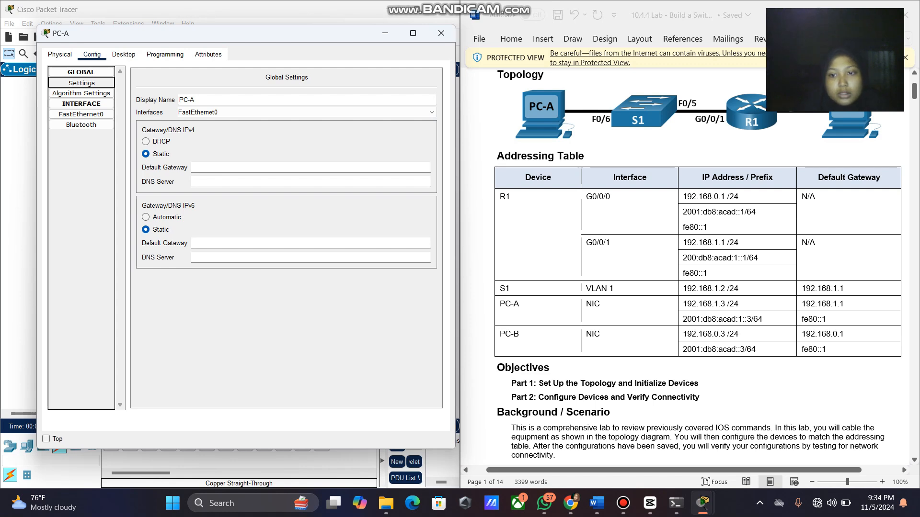
double_click(822, 304)
key(ctrl+c)
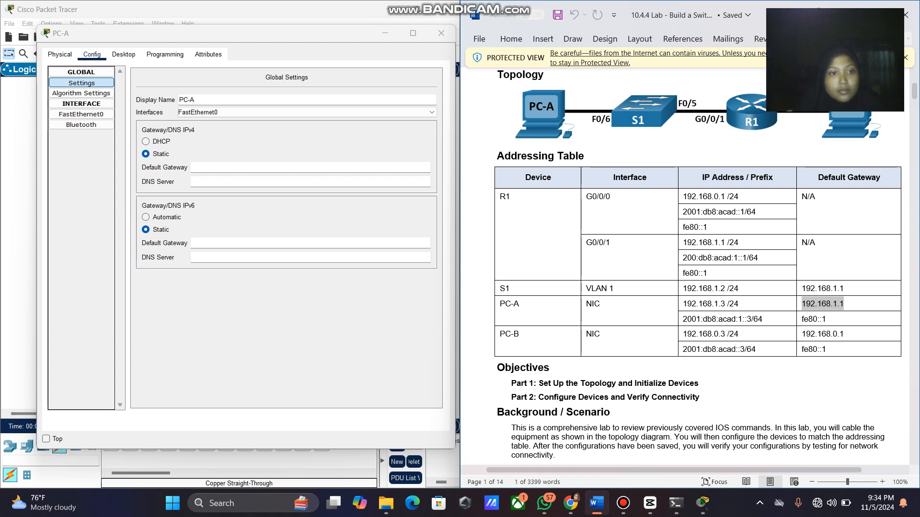
click(287, 167)
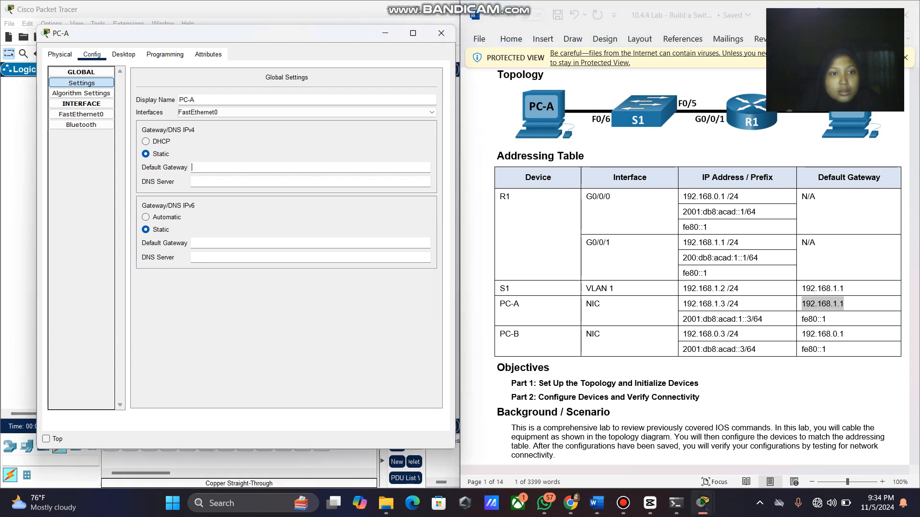
key(ctrl+v)
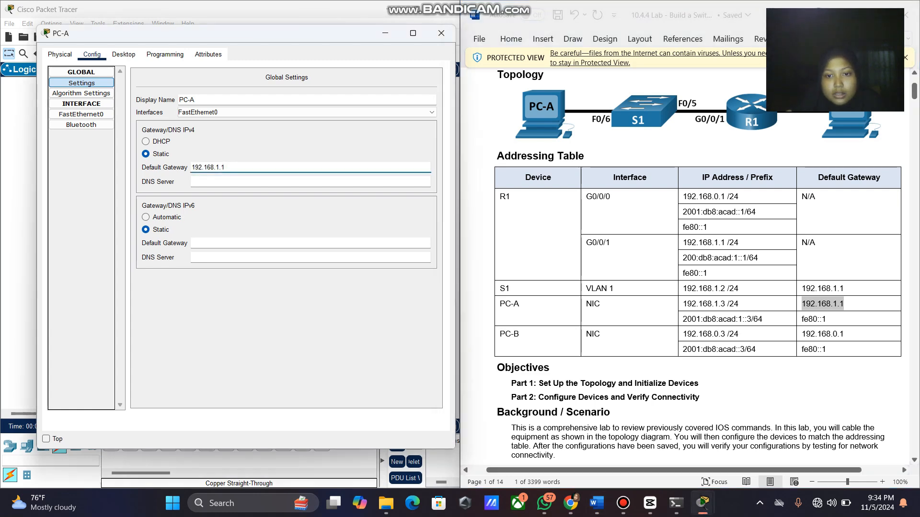
Set PC-A's IPv6 default gateway to fe80::1 and close its window.
drag(826, 320, 802, 320)
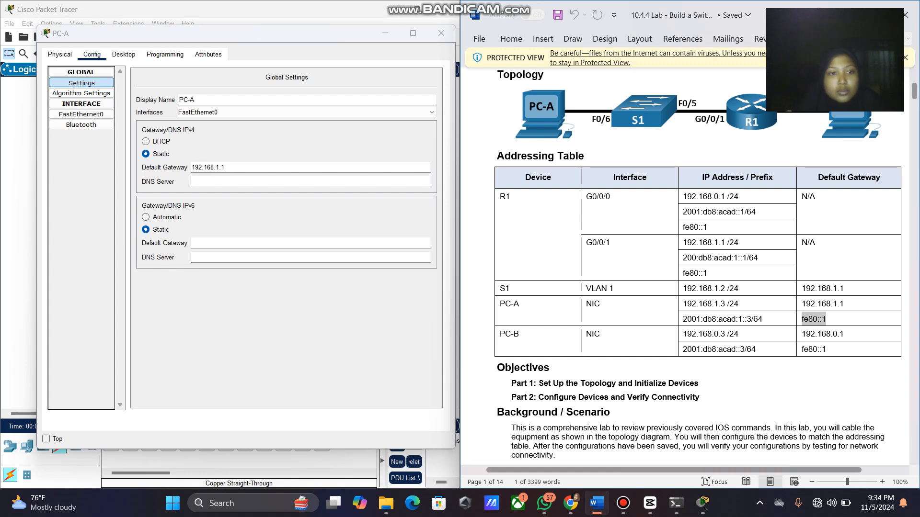
key(ctrl+c)
click(288, 242)
key(ctrl+v)
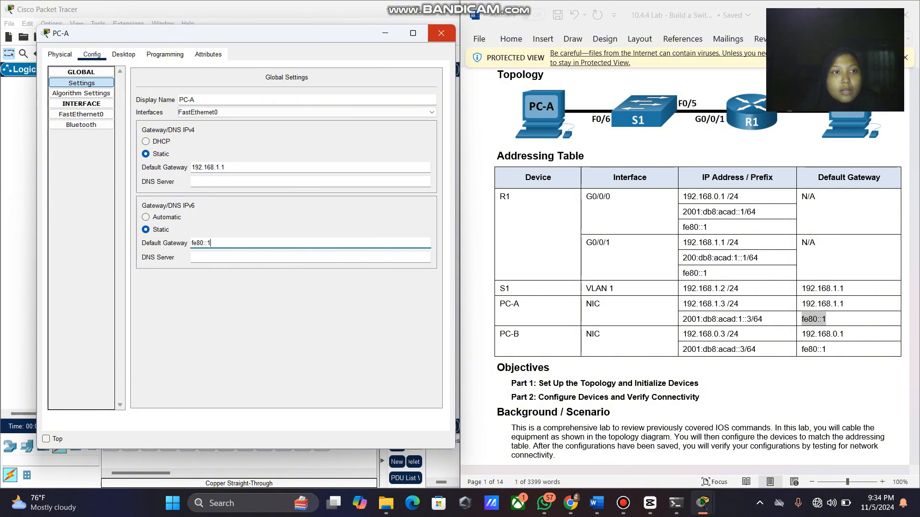
click(441, 33)
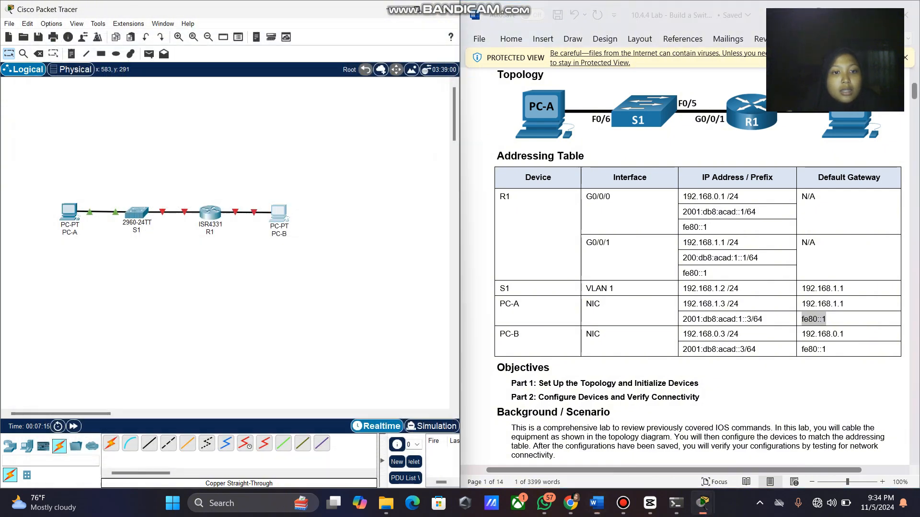
Give PC-B default gateways 192.168.0.1 (IPv4) and fe80::1 (IPv6).
click(279, 211)
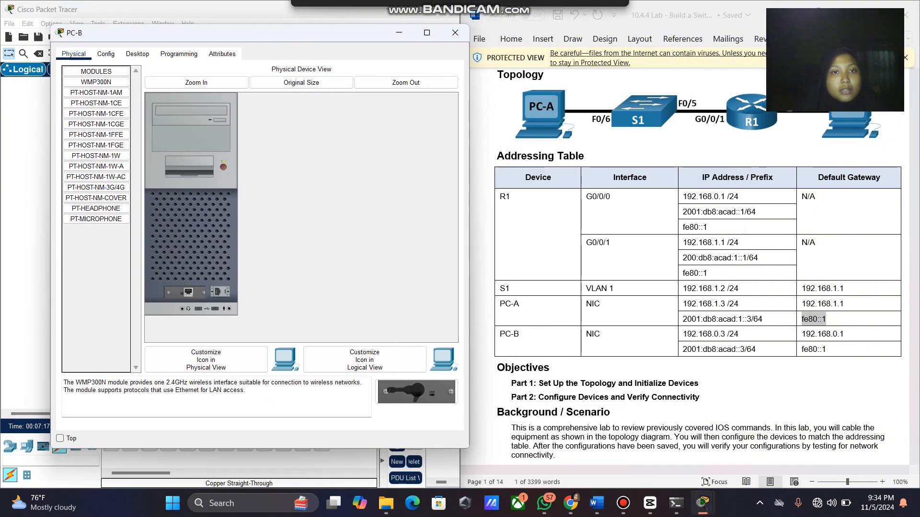
drag(143, 33, 105, 43)
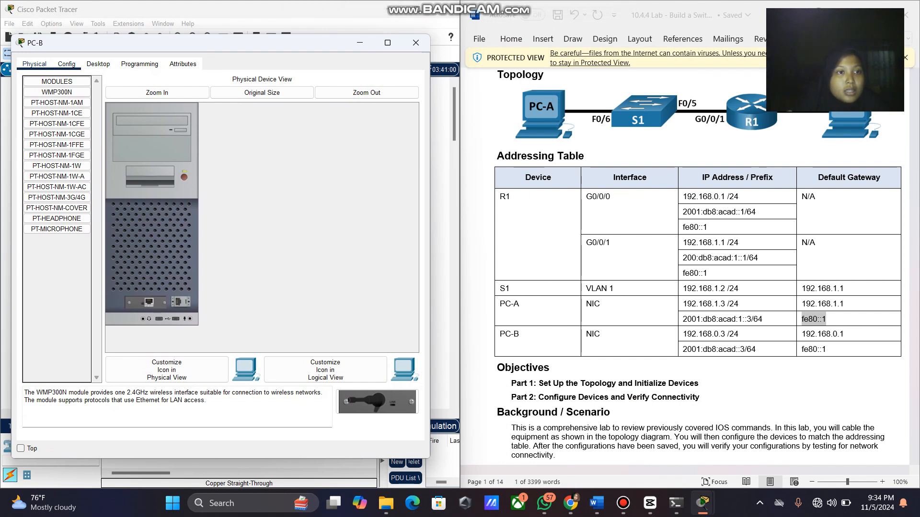
click(67, 64)
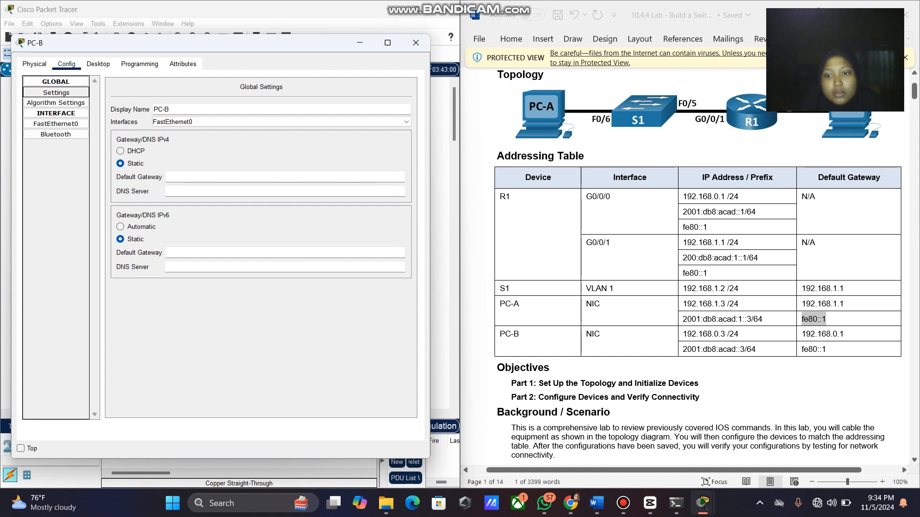
drag(844, 335, 801, 335)
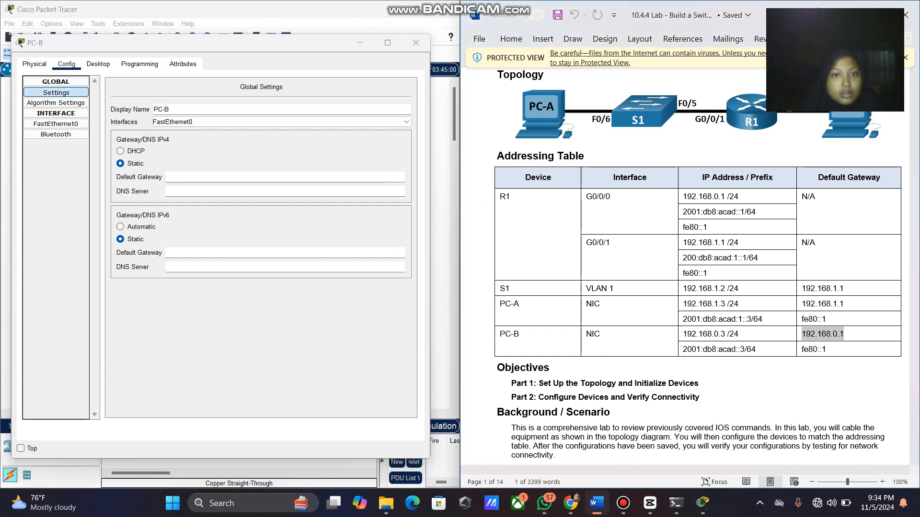
click(205, 178)
key(ctrl+v)
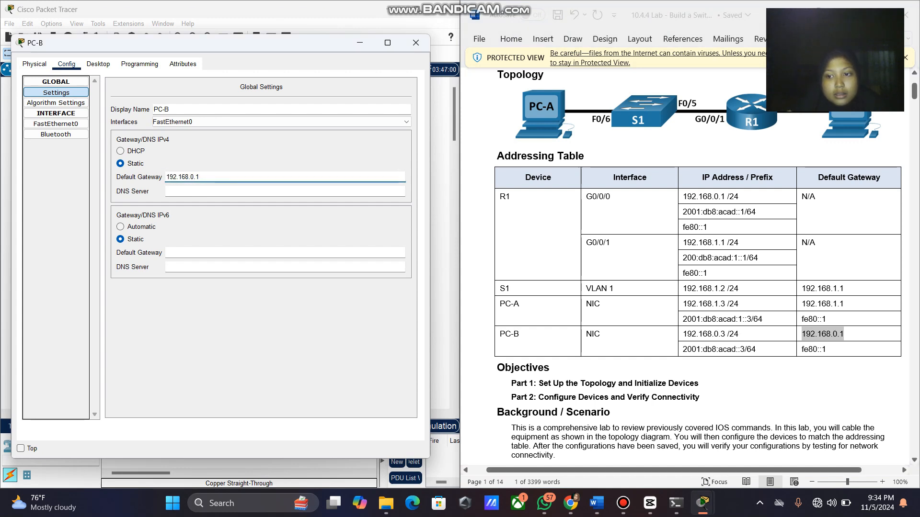
drag(827, 350, 801, 350)
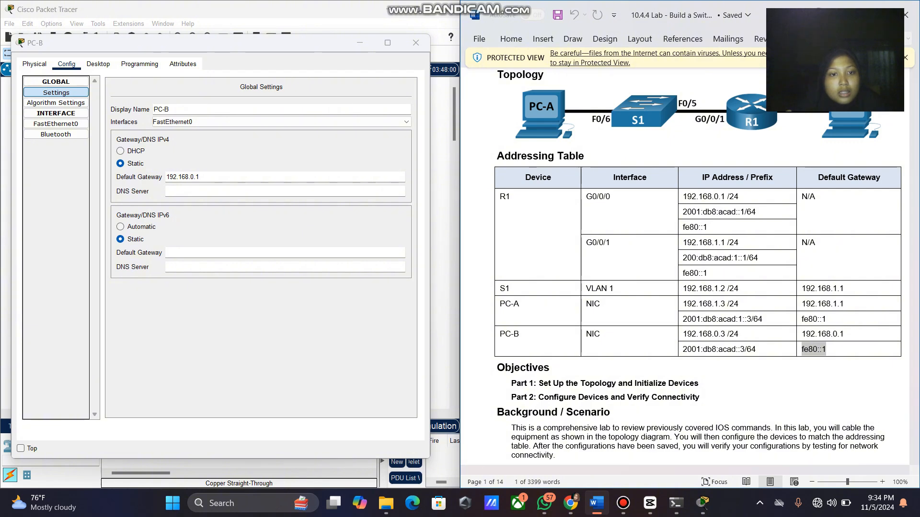
click(239, 253)
key(ctrl+v)
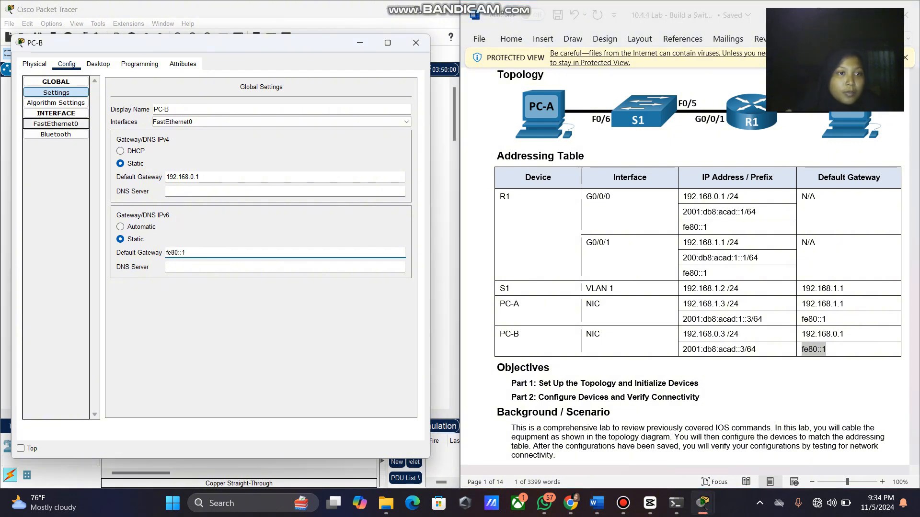
Set PC-B's FastEthernet0 IPv4 address to 192.168.0.3 with mask 255.255.255.0.
click(56, 123)
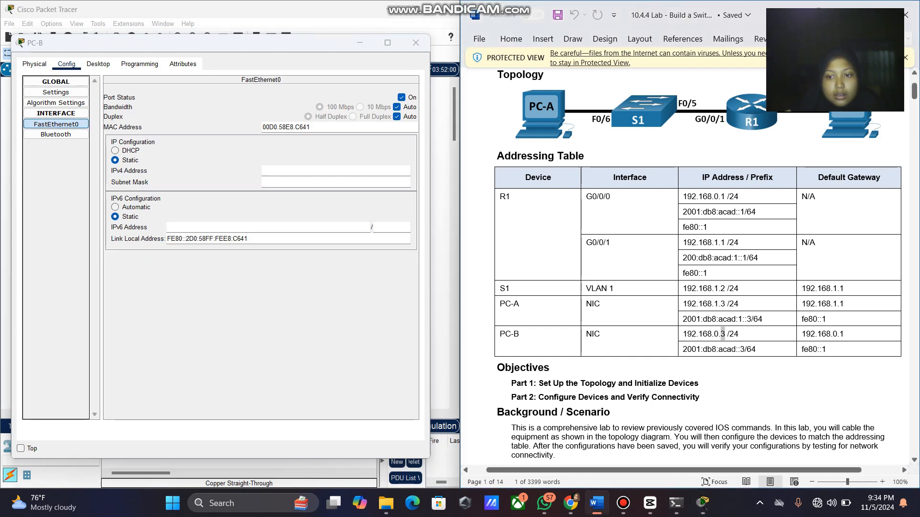
drag(727, 334, 683, 334)
key(ctrl+c)
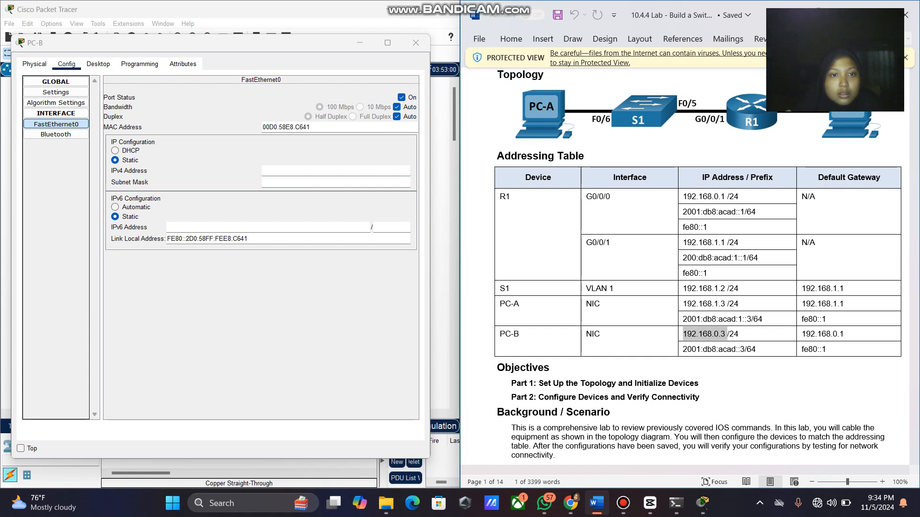
click(287, 171)
key(ctrl+v)
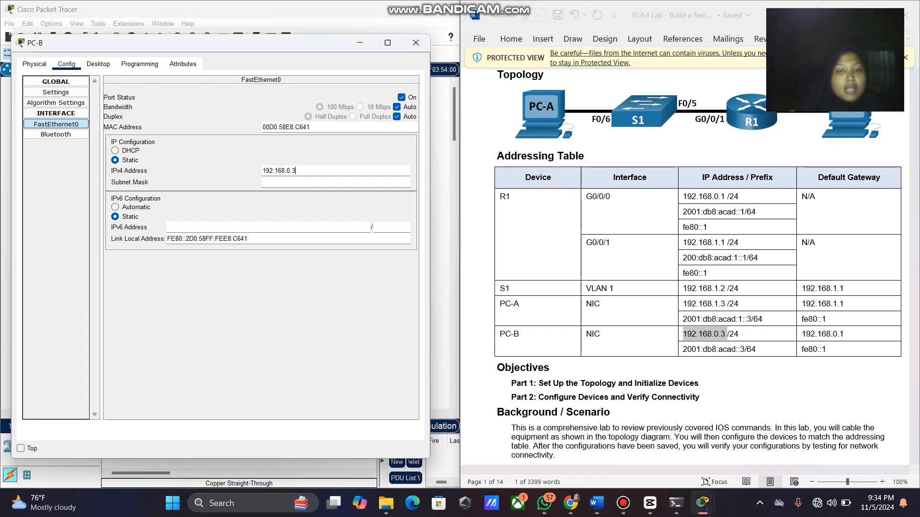
key(Return)
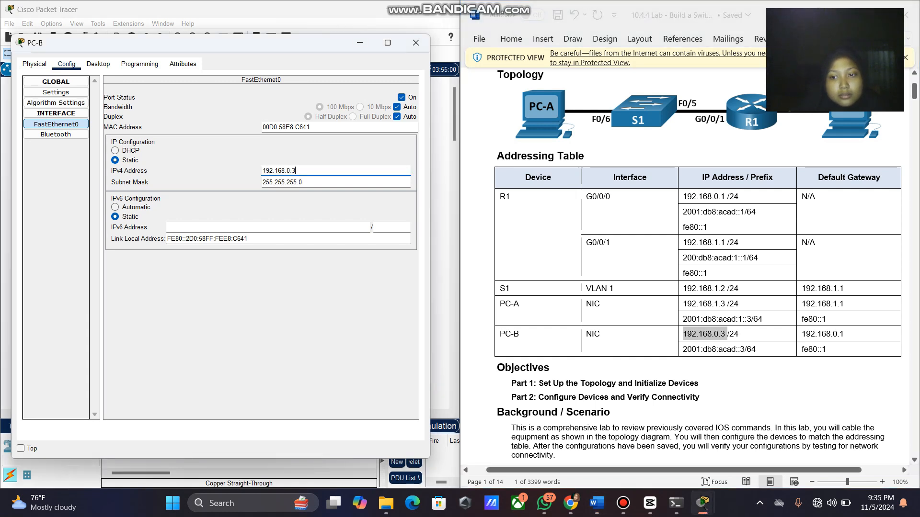
Set PC-B's IPv6 address to 2001:db8:acad::3/64, recheck gateways, and close the window.
drag(744, 349, 683, 349)
key(ctrl+c)
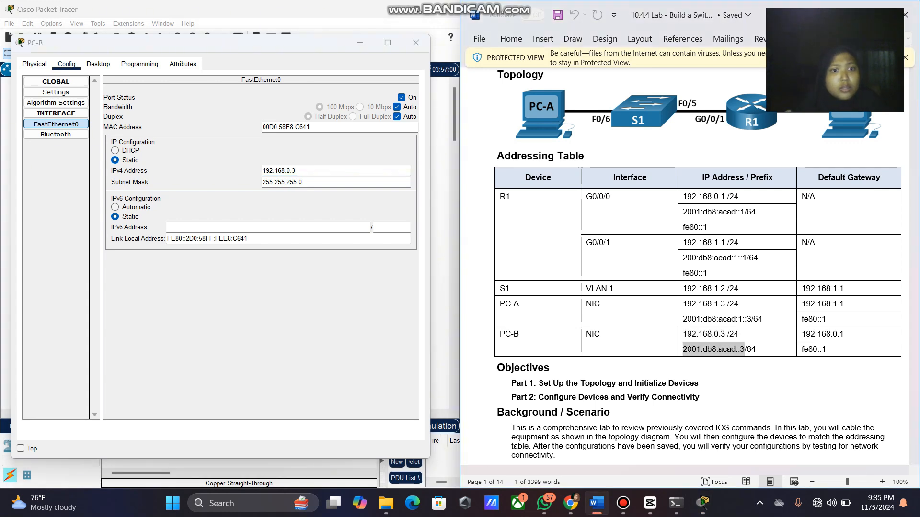
click(268, 227)
key(ctrl+v)
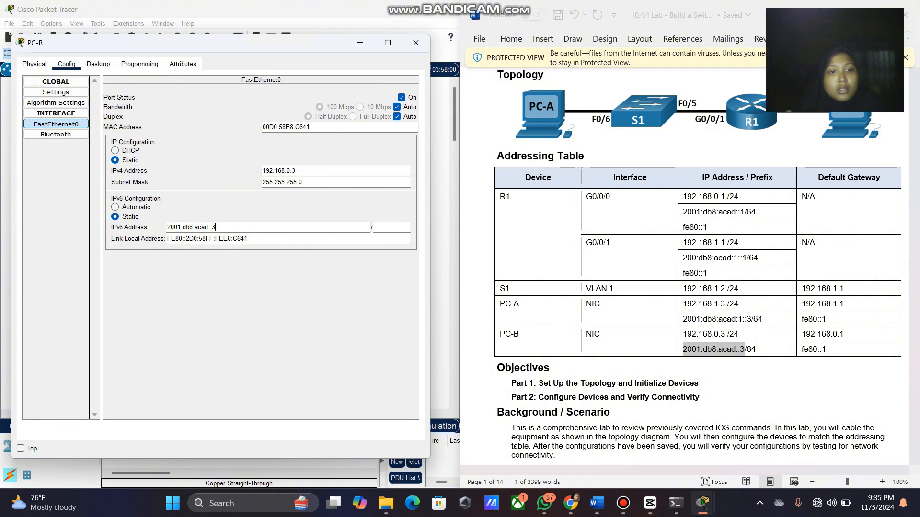
click(390, 227)
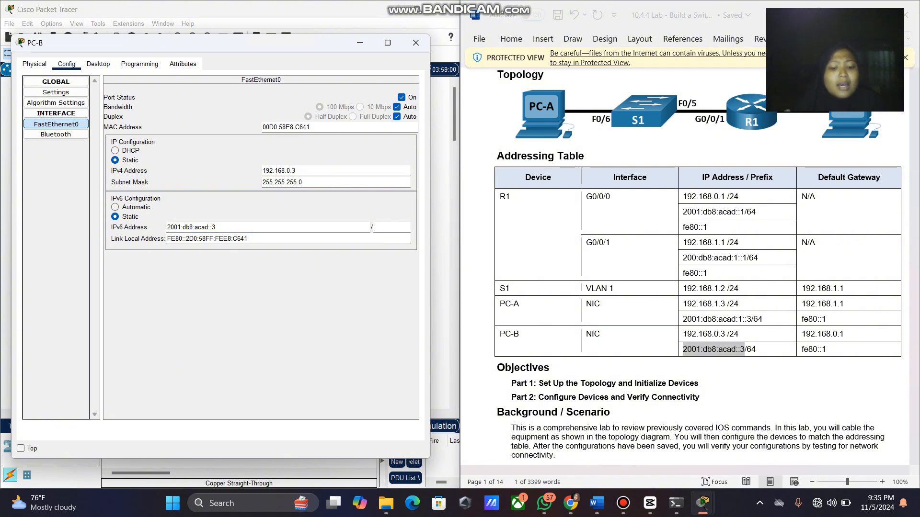
text(64)
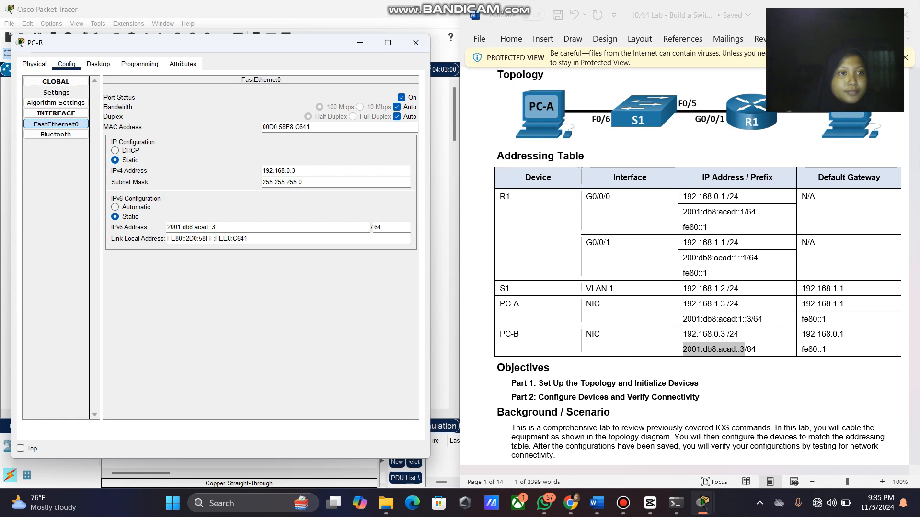
click(56, 92)
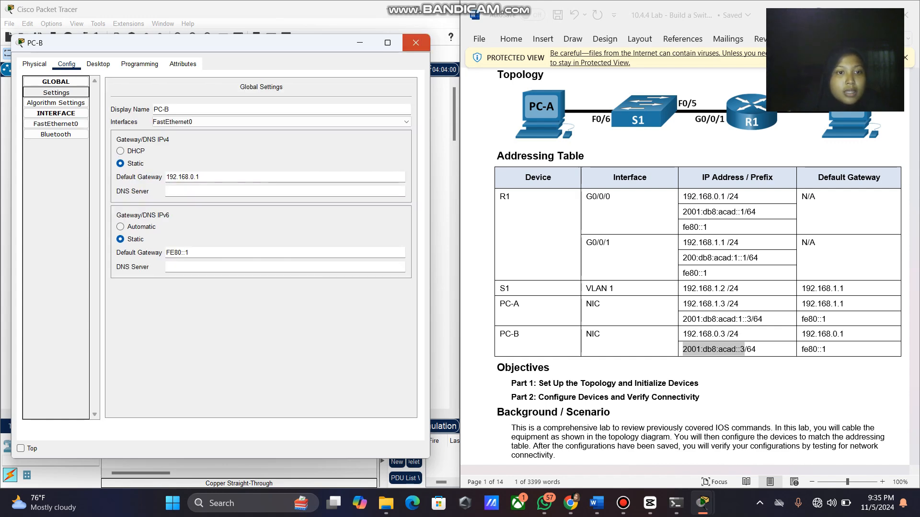
click(415, 42)
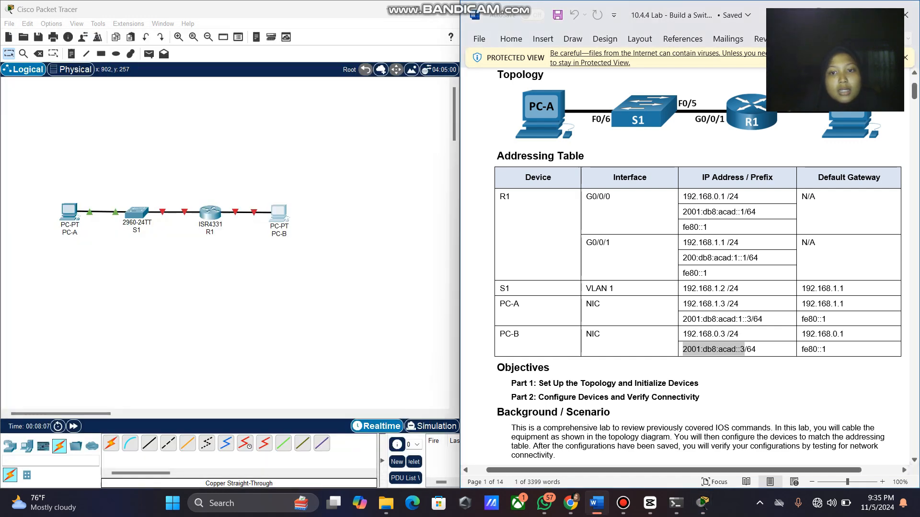
Scroll the handout to Step 2: Configure the router and open R1's device window.
scroll(690, 264, down, 20)
scroll(690, 263, down, 10)
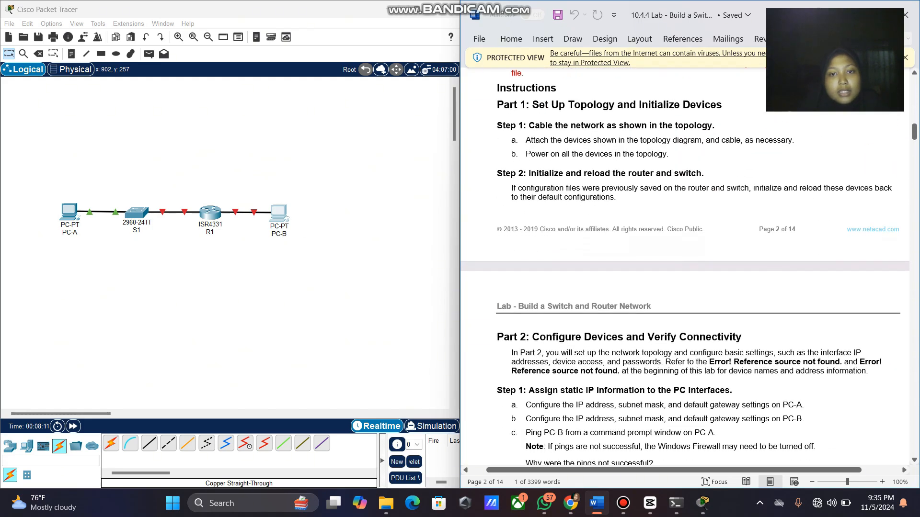
scroll(685, 266, down, 3)
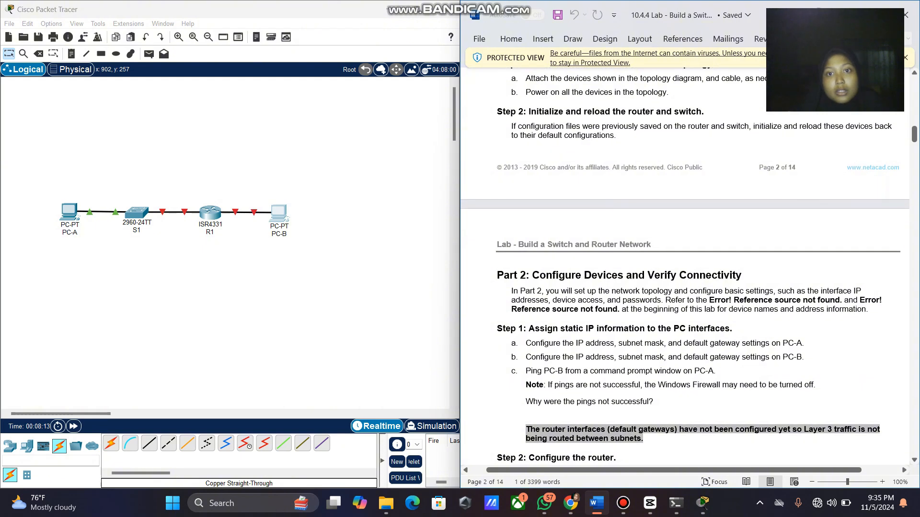
scroll(689, 270, down, 5)
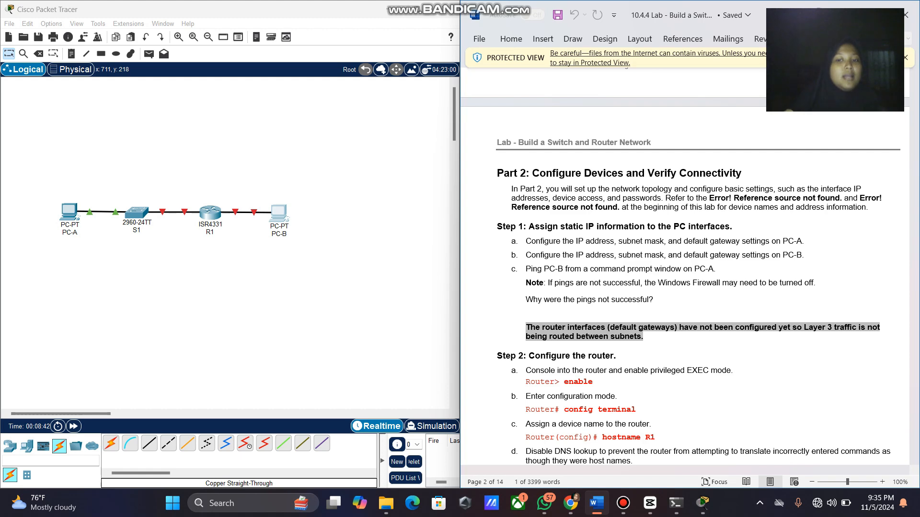
scroll(685, 268, down, 2)
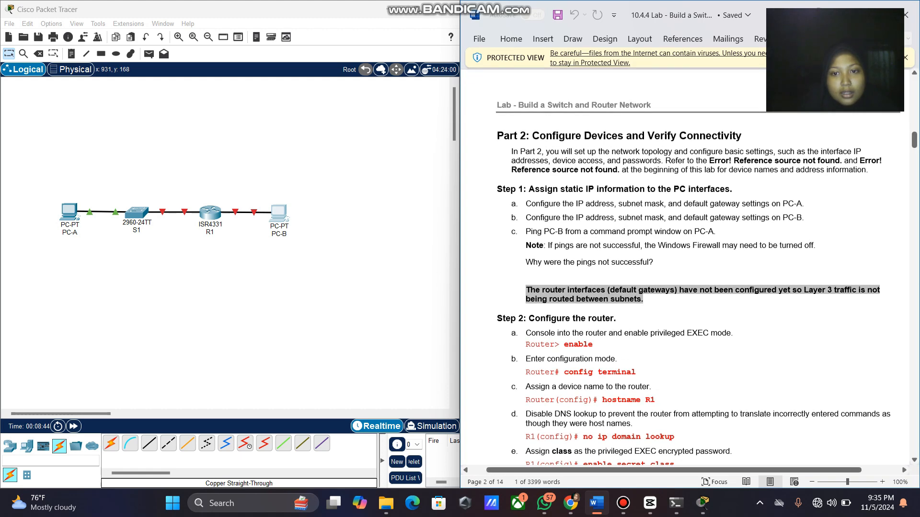
scroll(685, 268, down, 4)
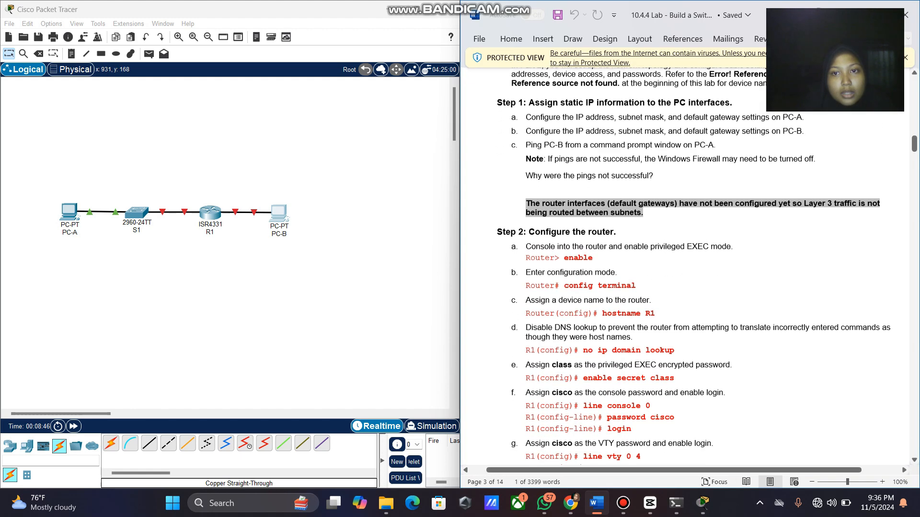
scroll(694, 267, down, 5)
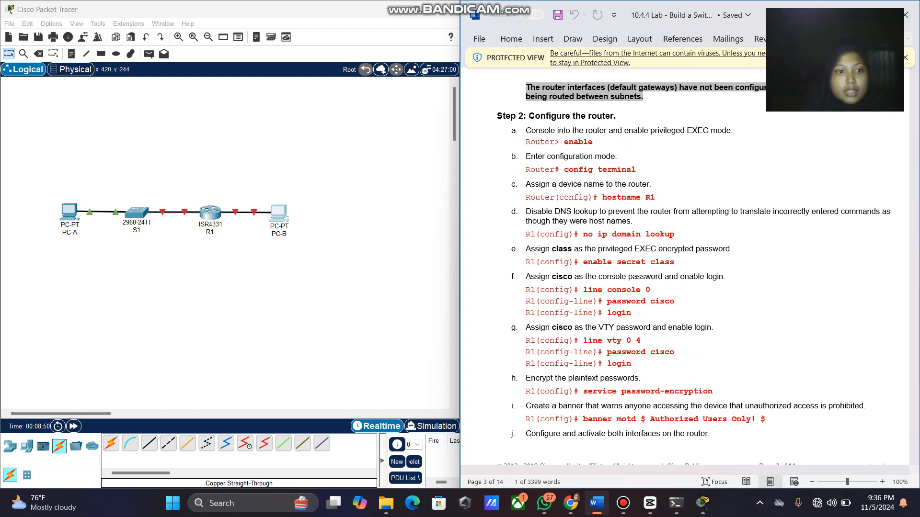
click(211, 213)
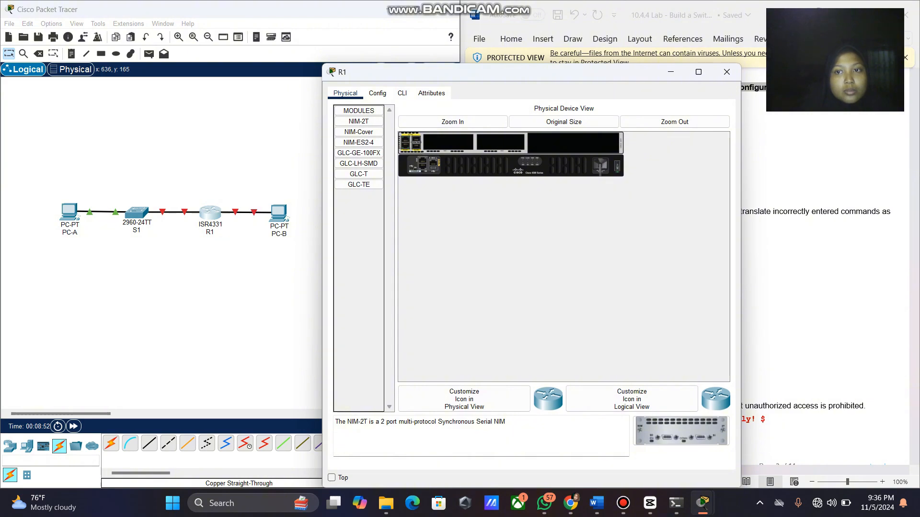
Snap R1's window to the left half and enter privileged EXEC mode in its CLI.
click(699, 72)
key(super+Left)
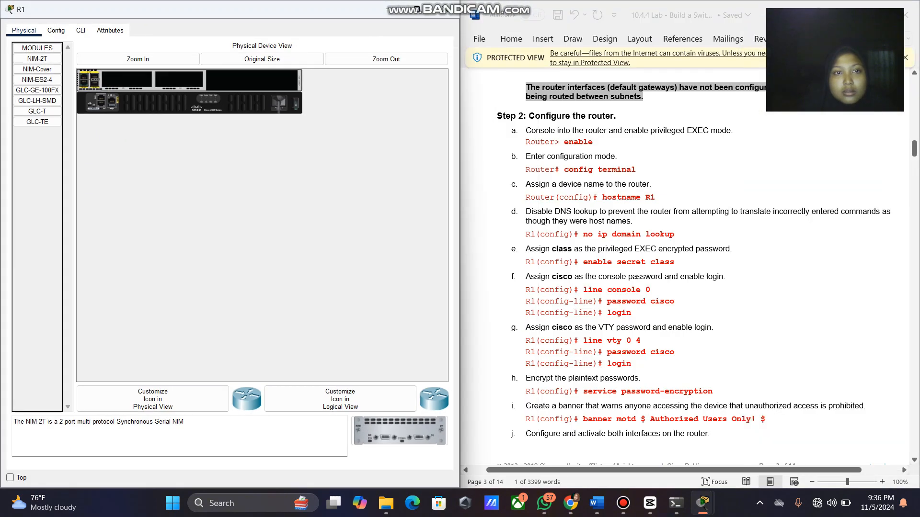
click(56, 30)
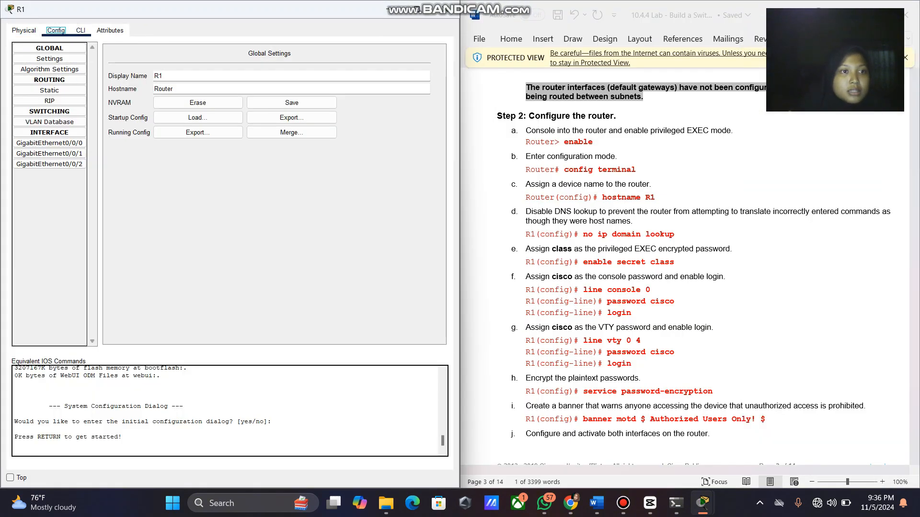
click(81, 30)
key(Return)
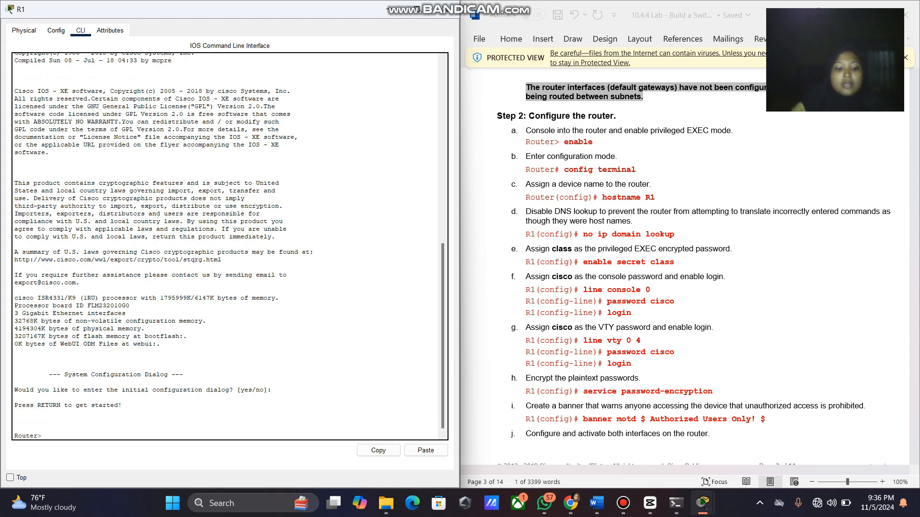
text(en)
key(Return)
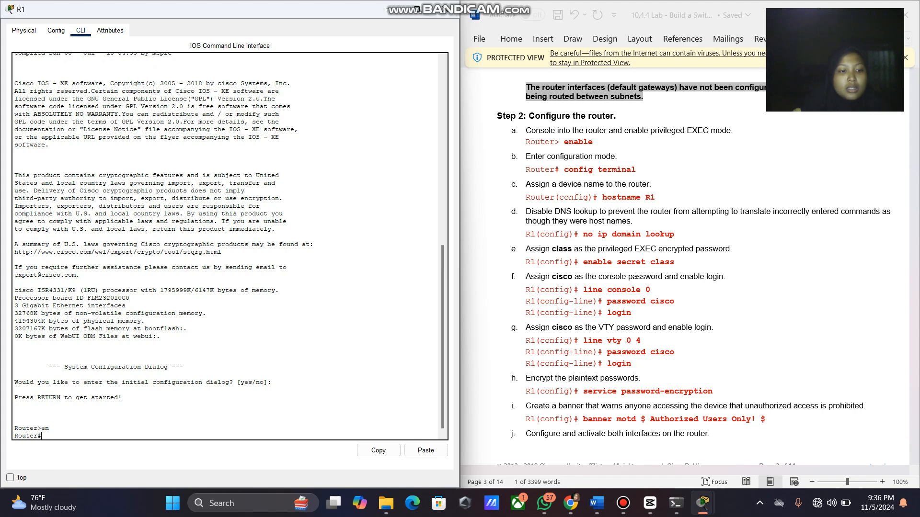
In global configuration, set hostname R1 and run no ip domain lookup.
text(con)
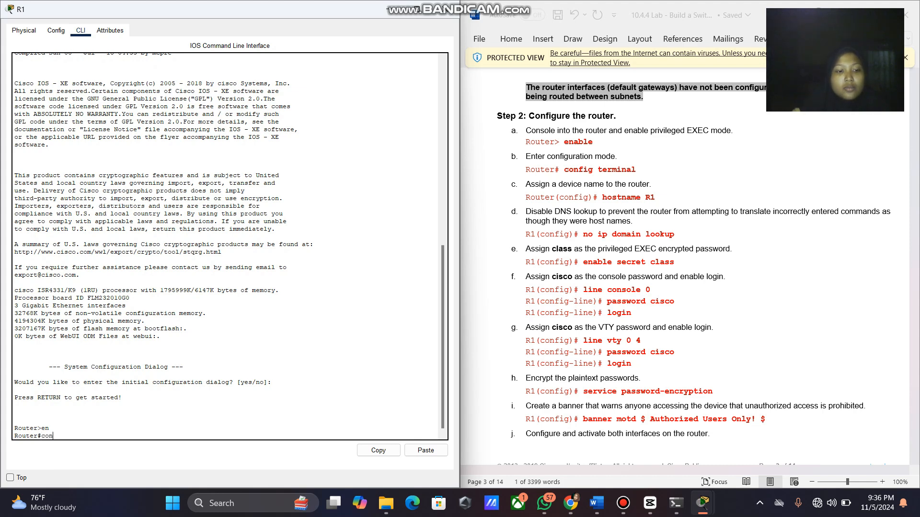
text(fig term)
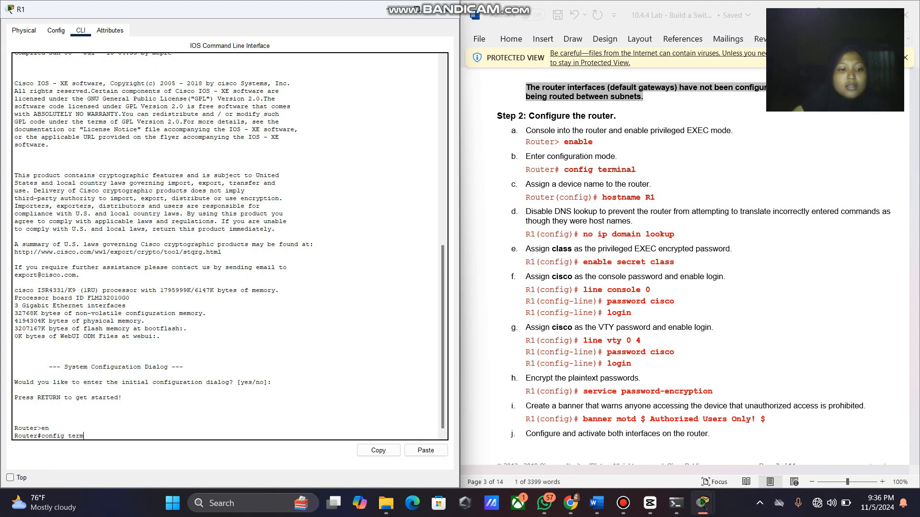
text(inal)
key(Return)
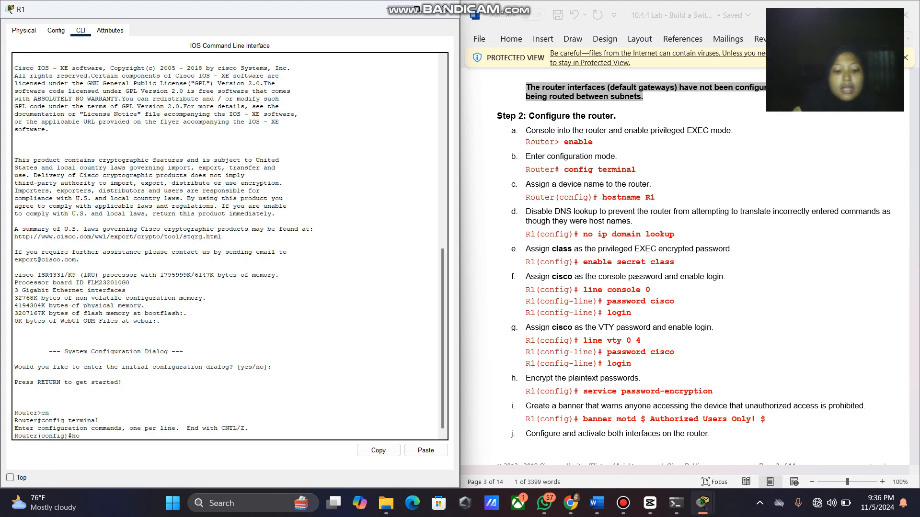
text(hostname)
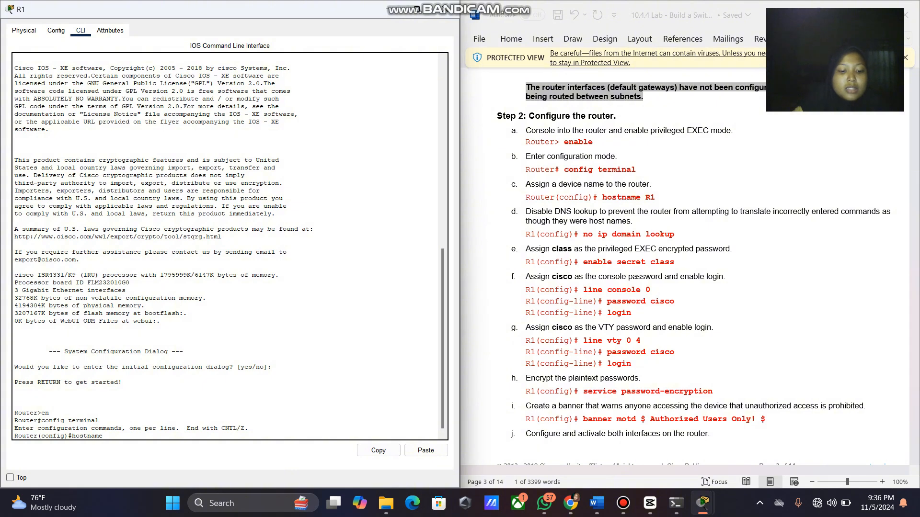
text( R1)
key(Return)
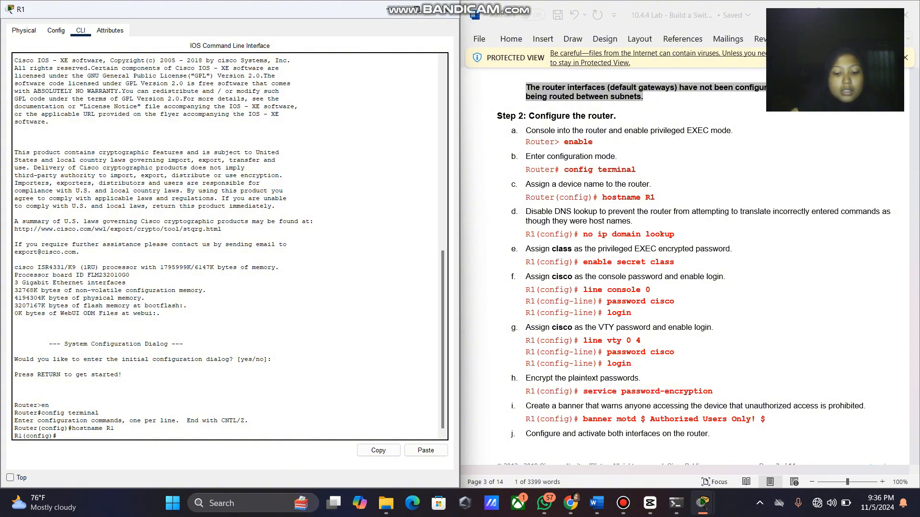
text(no)
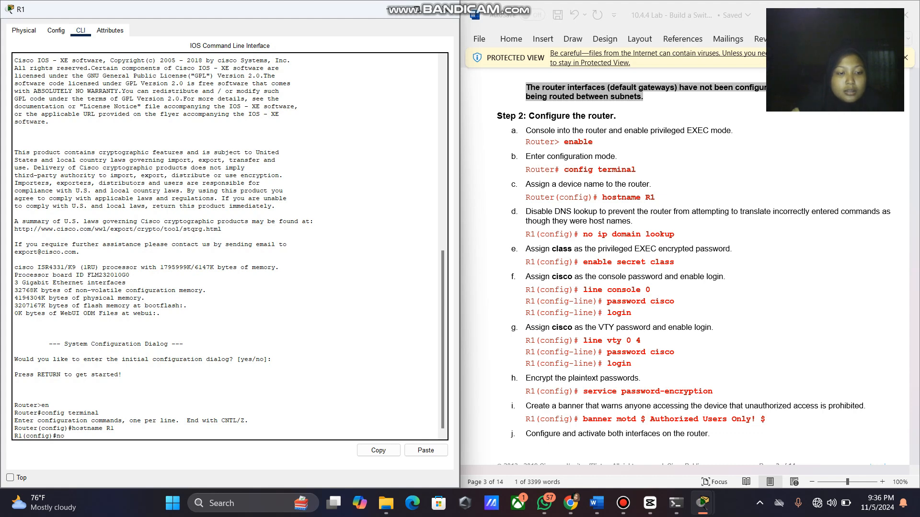
text( ip dom)
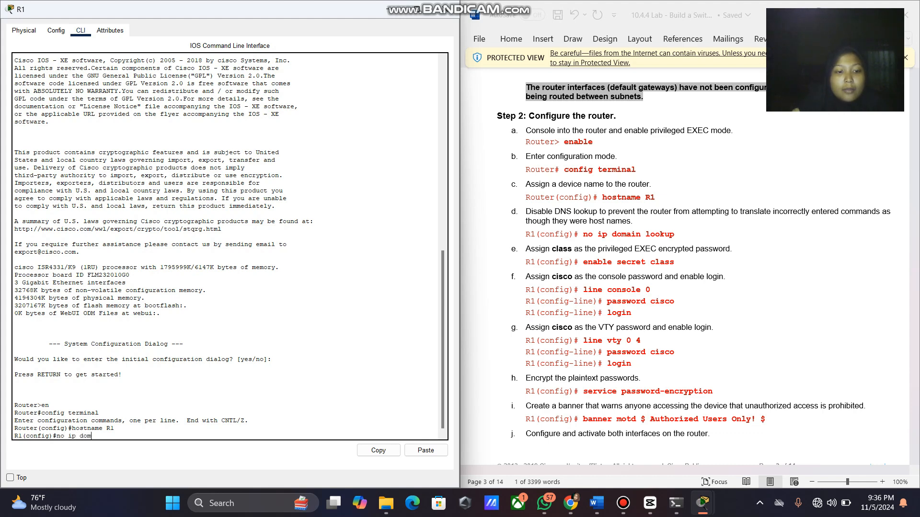
text(ain look)
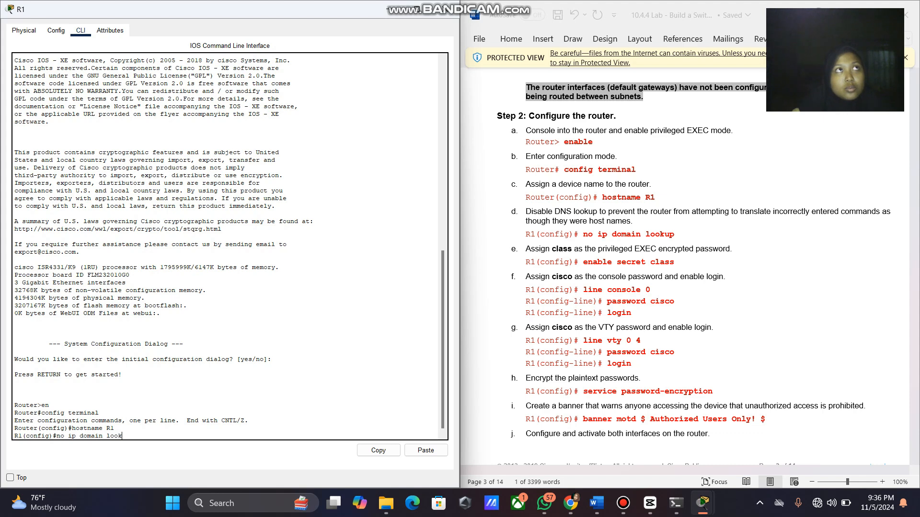
text(up)
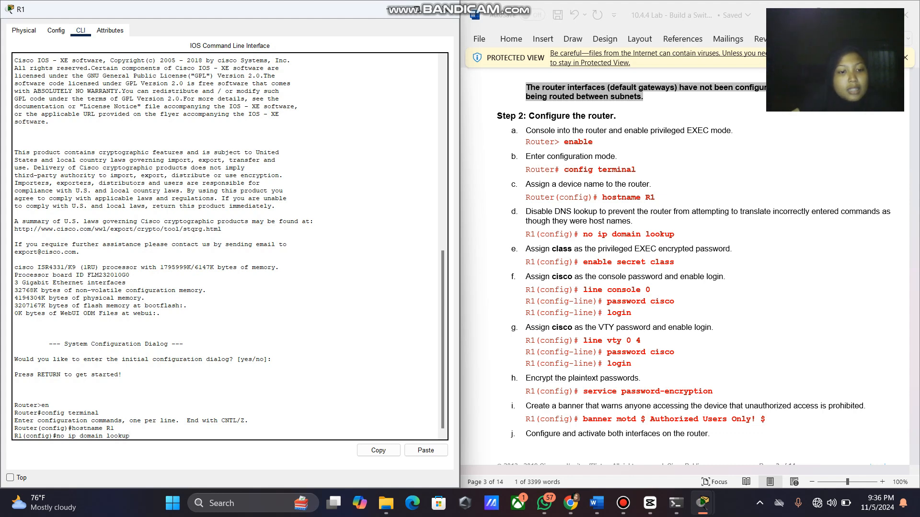
key(Return)
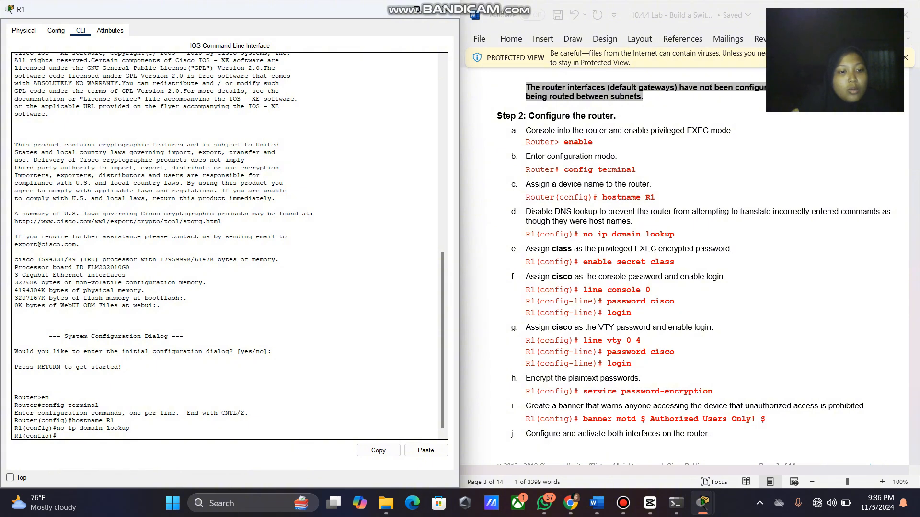
text(enab)
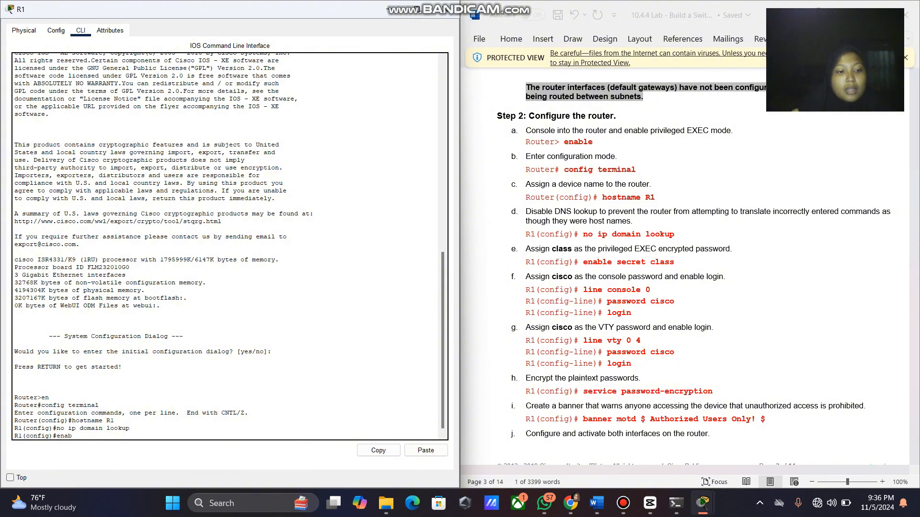
text(le s)
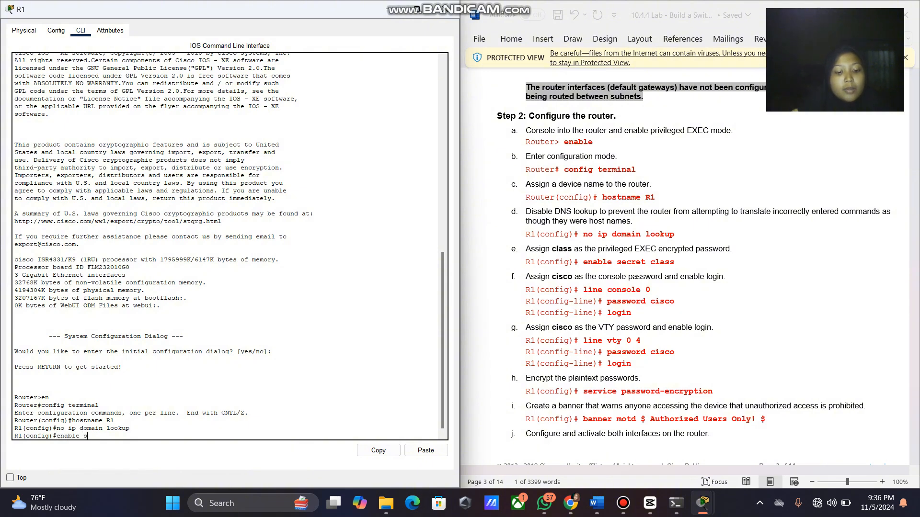
text(ecret )
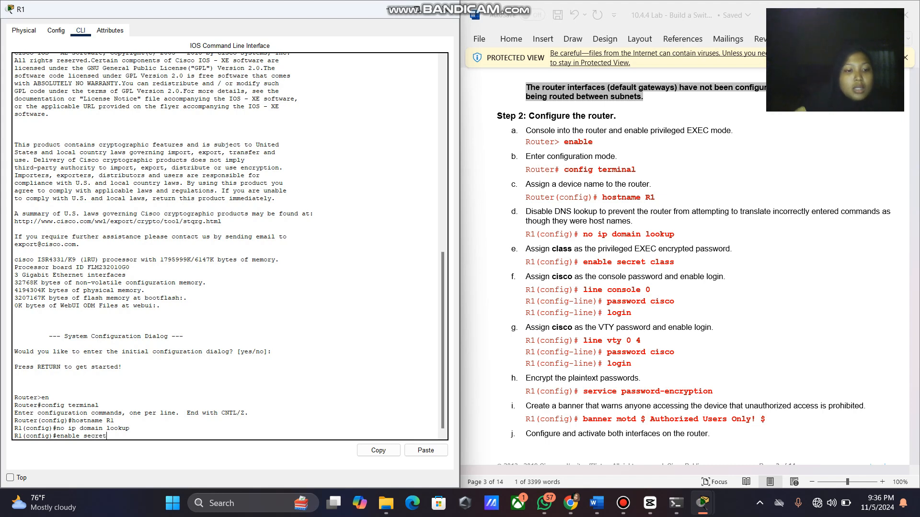
text(clas)
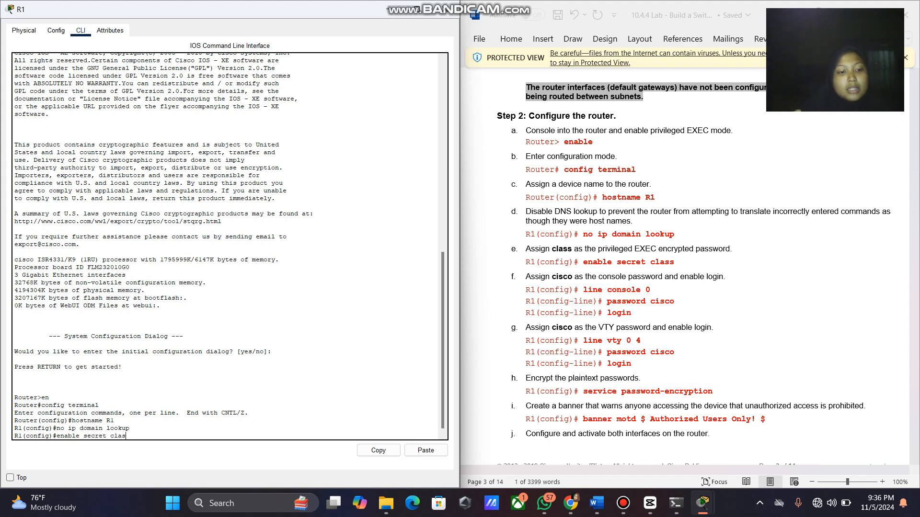
text(s)
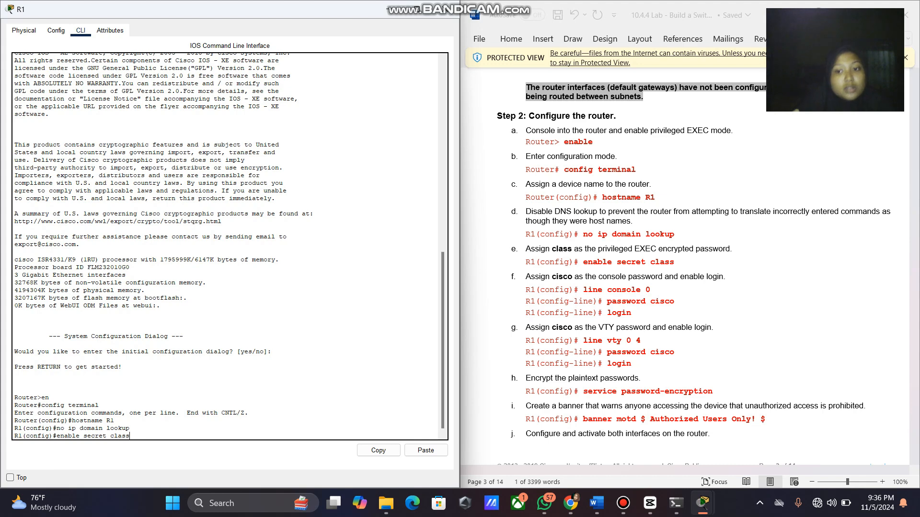
key(Return)
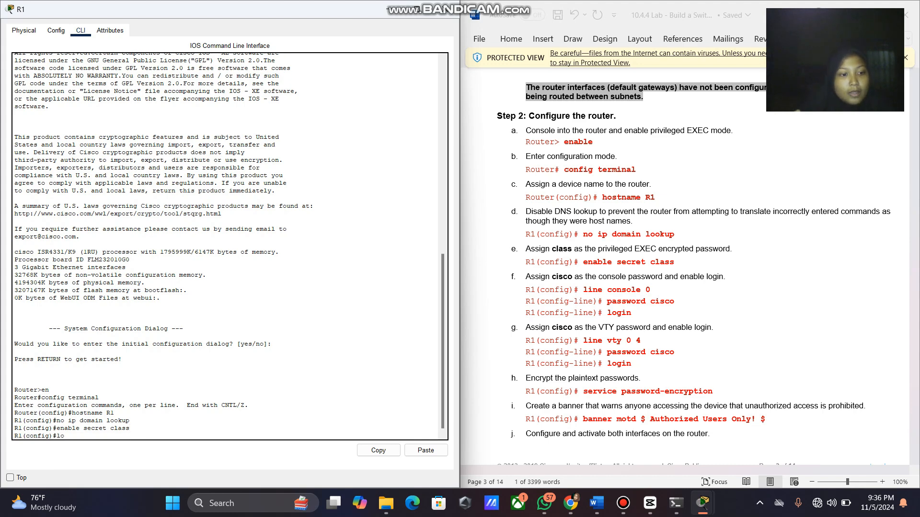
text(lo)
key(BackSpace)
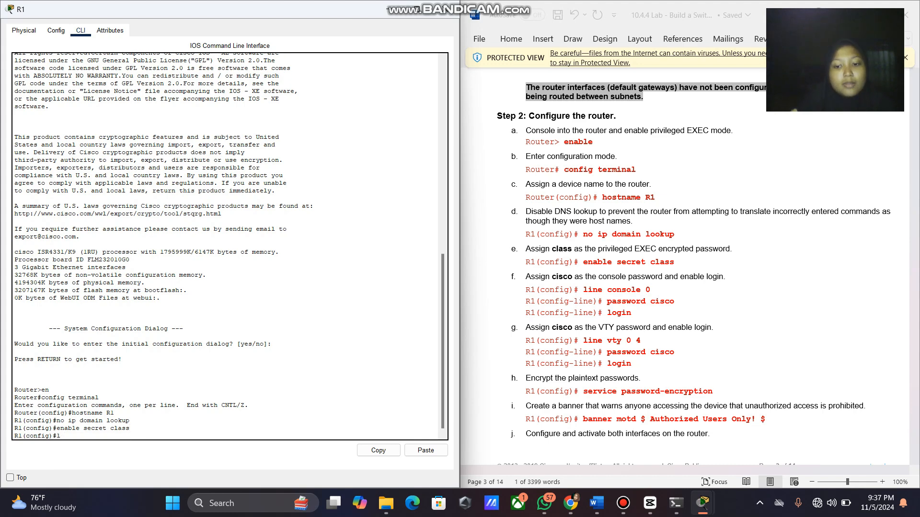
text(ine cons)
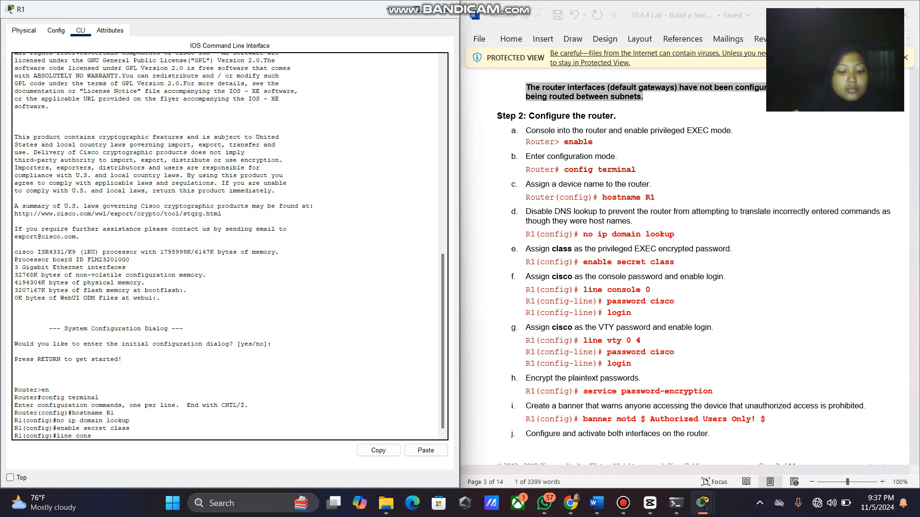
text(ole)
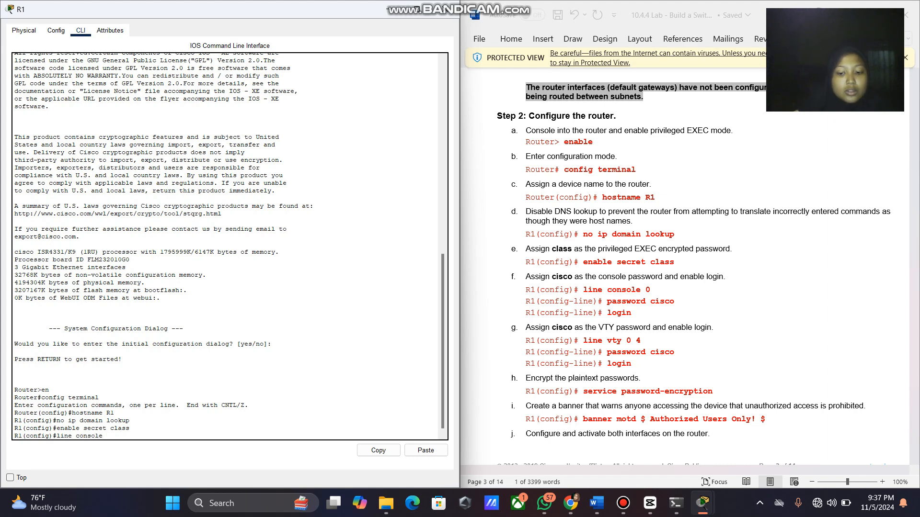
text( 0)
key(Return)
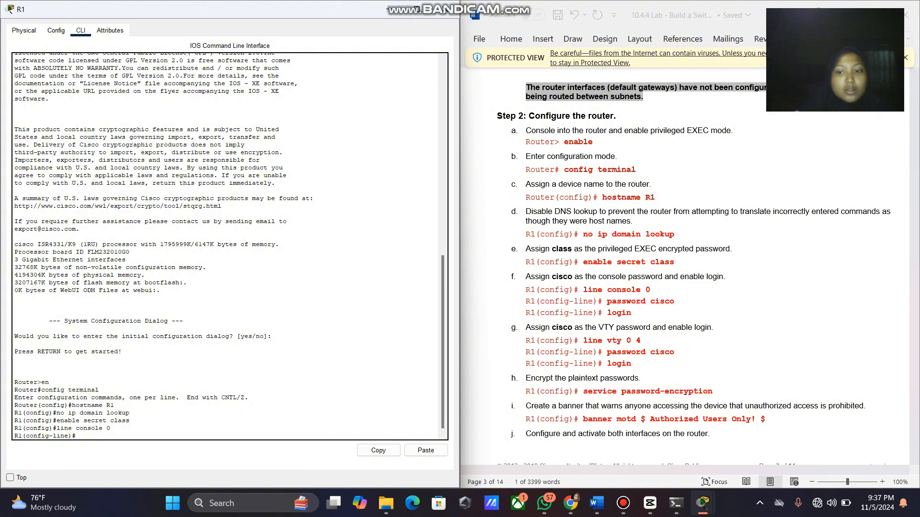
text(passwo)
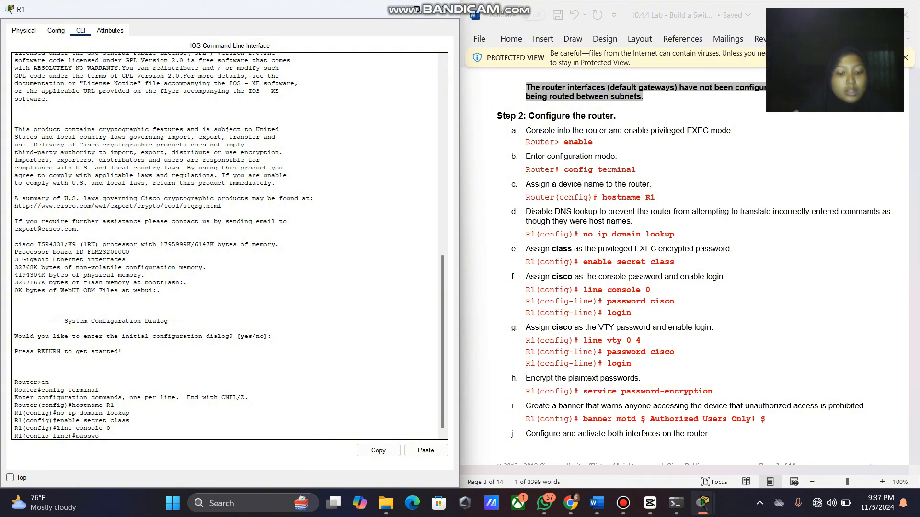
text(rd )
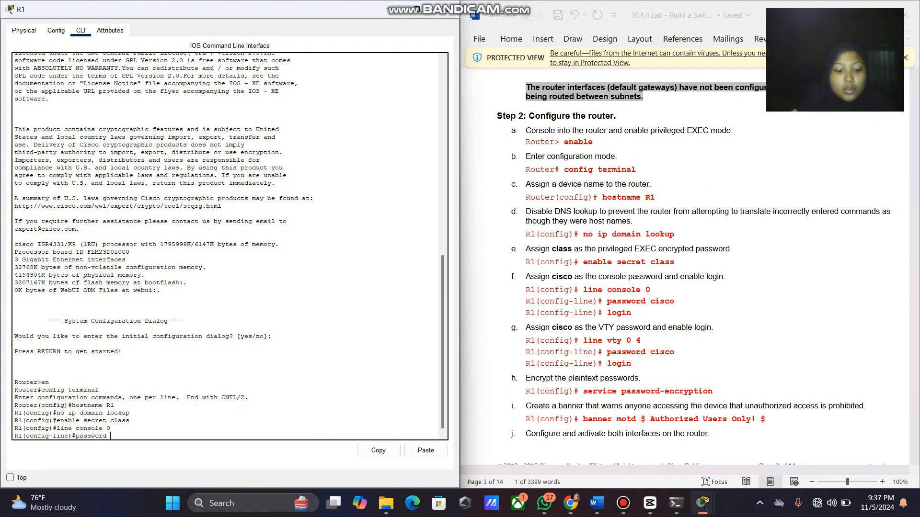
text(cis)
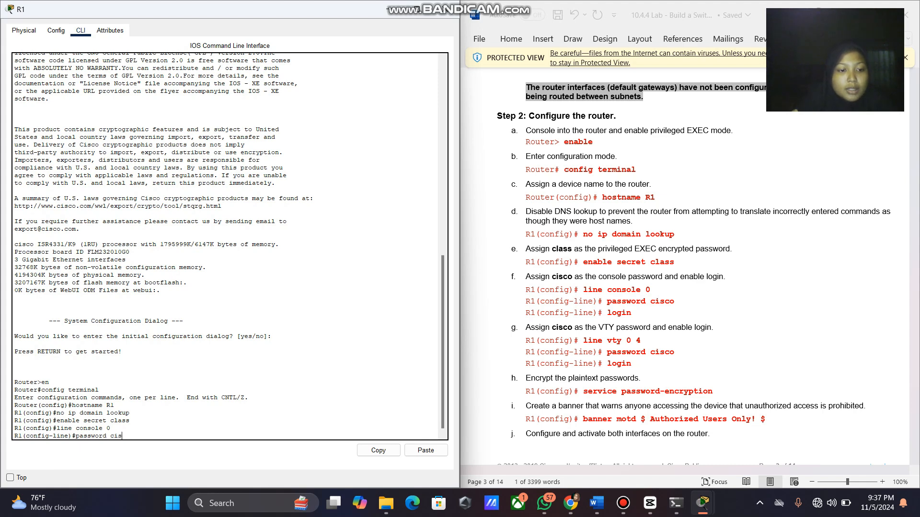
text(co)
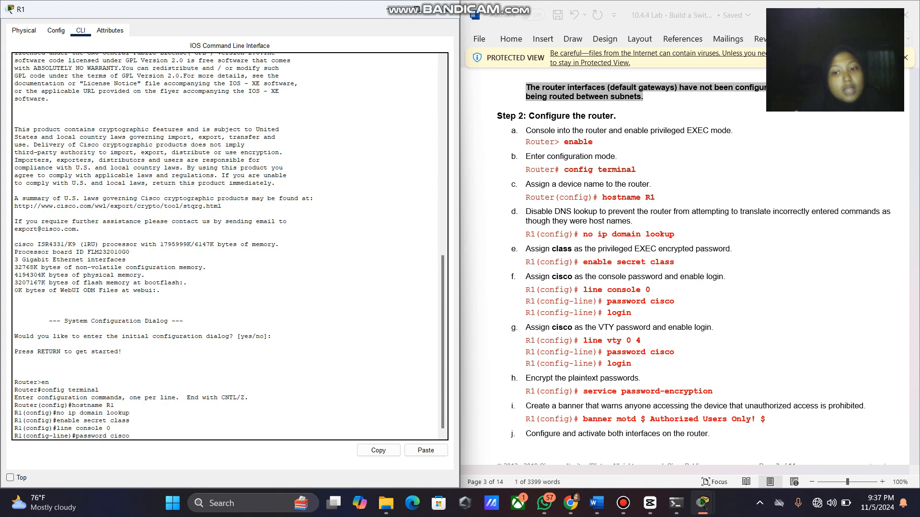
key(Return)
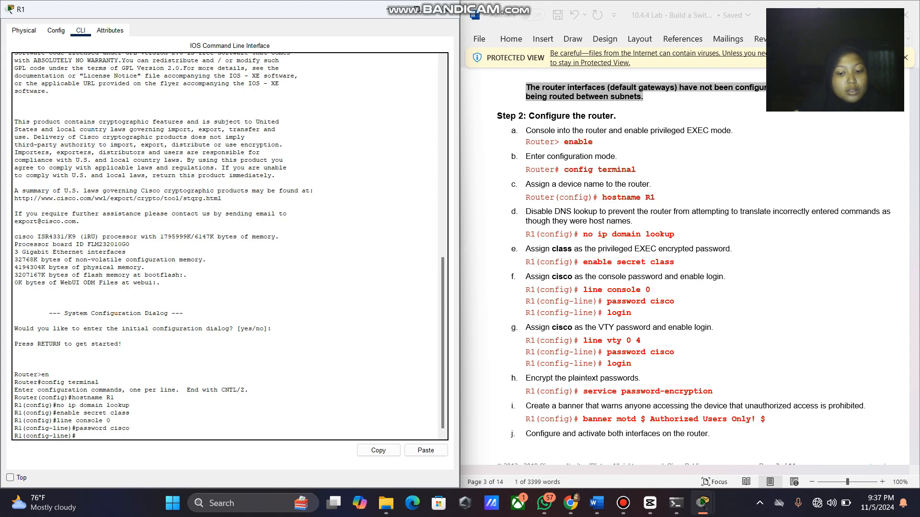
text(login)
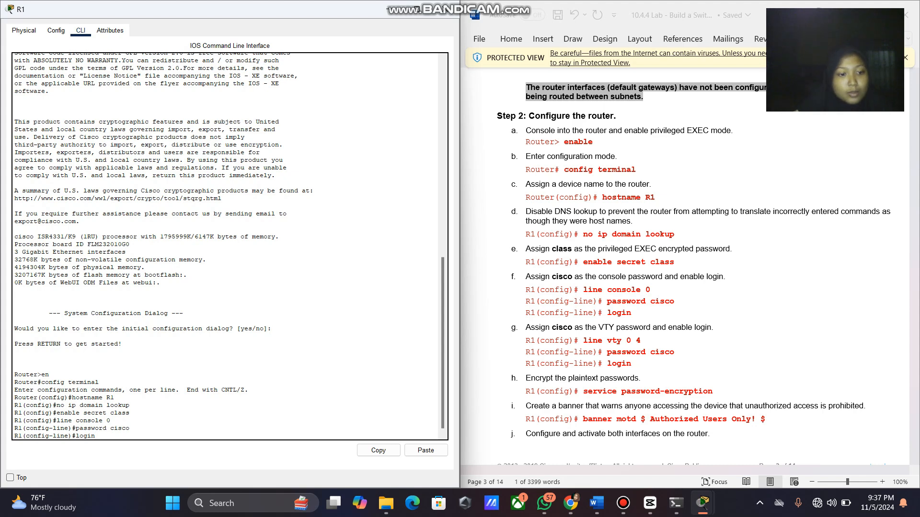
key(Return)
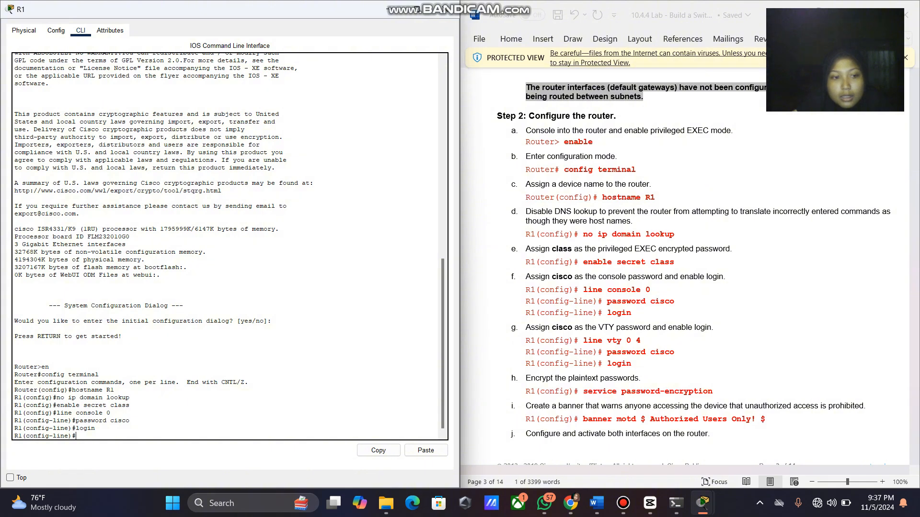
text(exit)
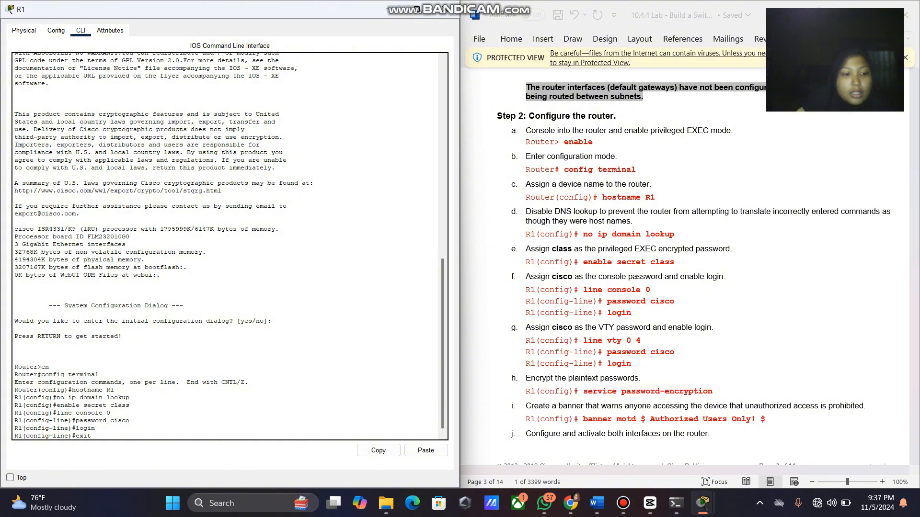
key(Return)
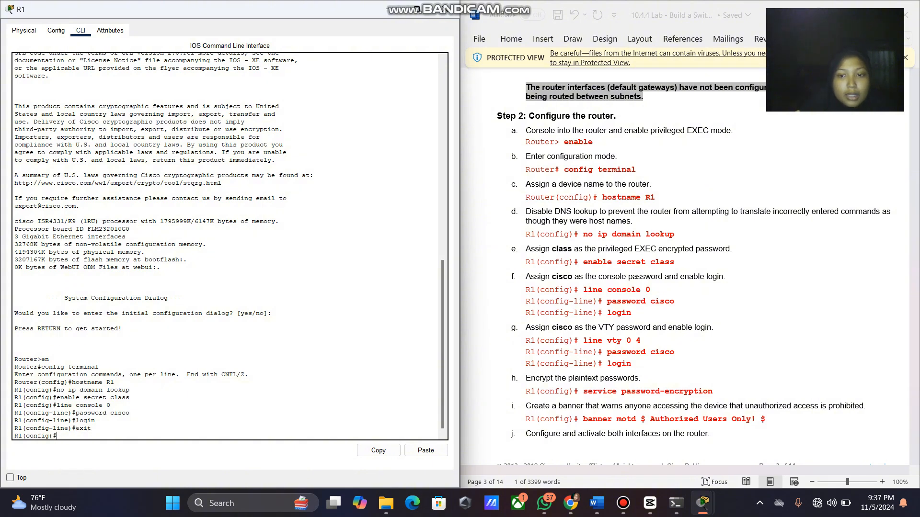
text(1(config)#line)
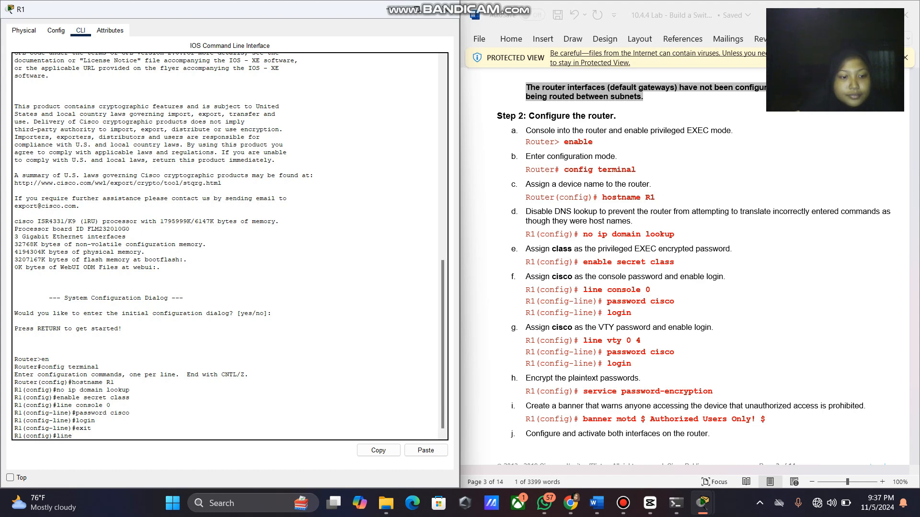
text( vty)
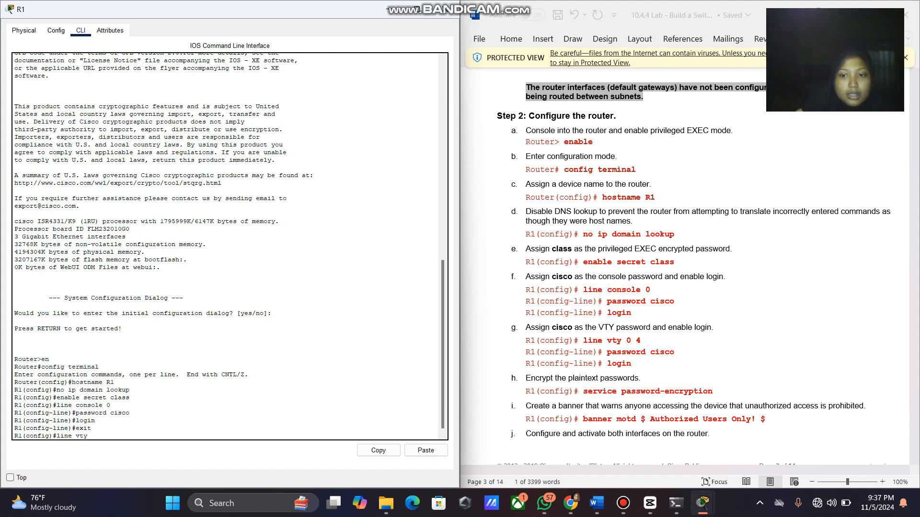
text( 0 4)
key(Return)
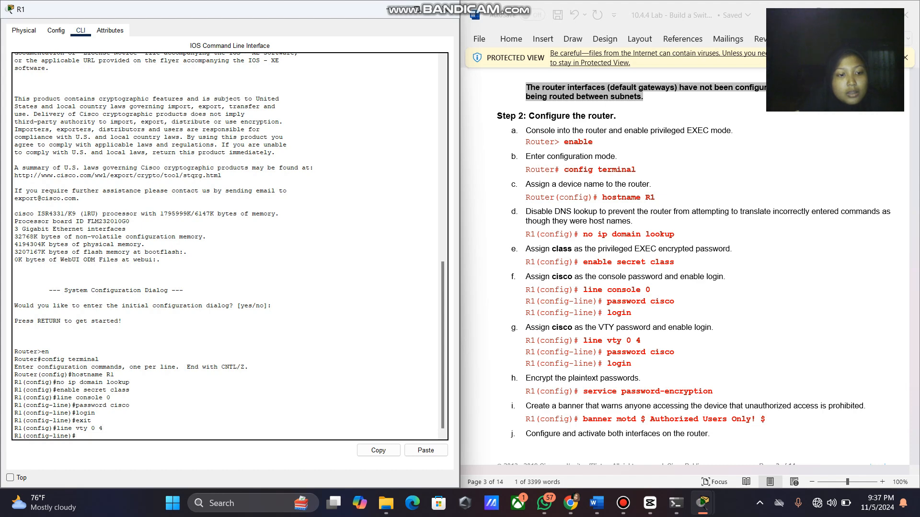
text(pass)
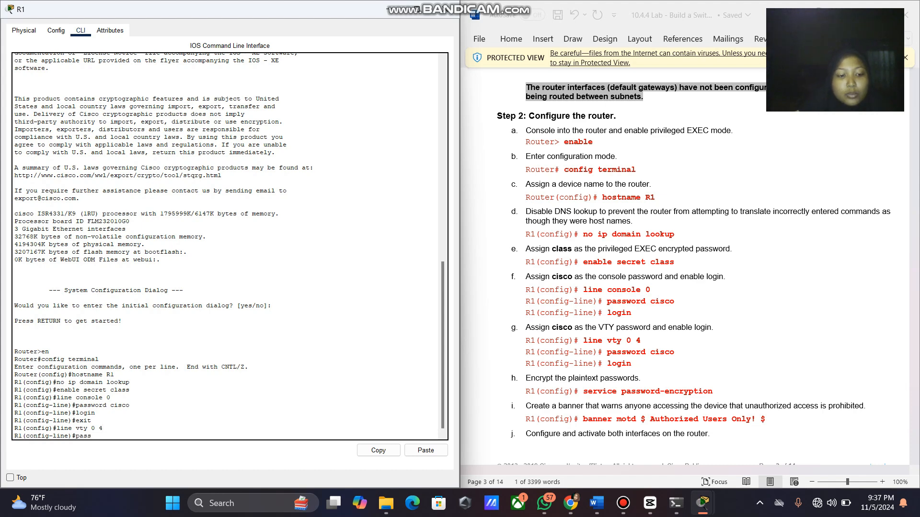
text(word)
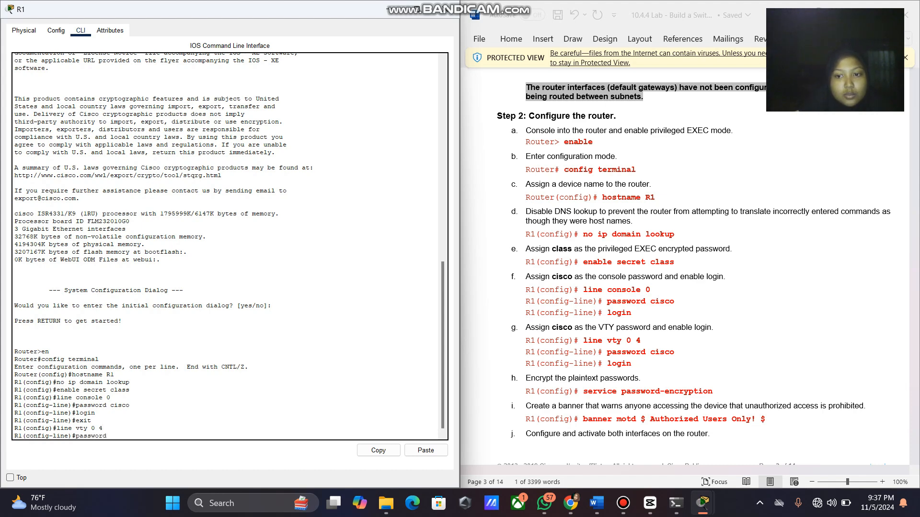
text( cisco)
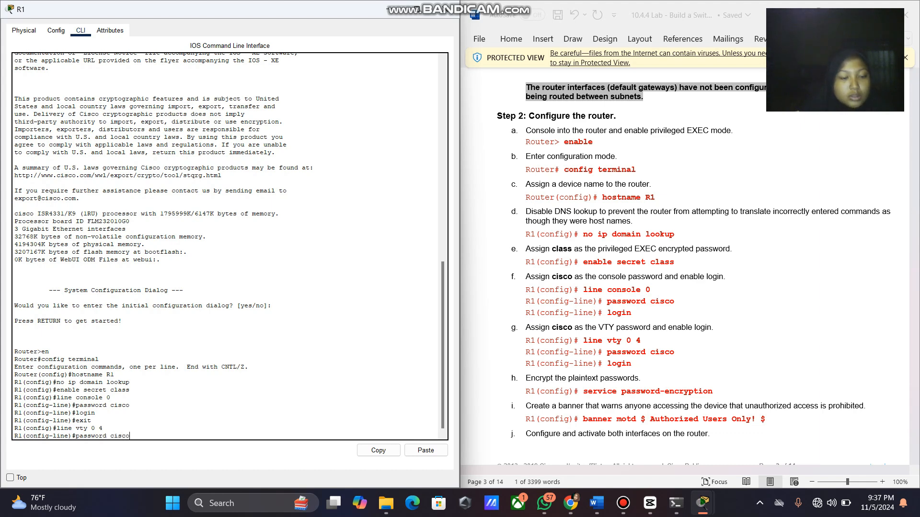
key(Return)
text(log)
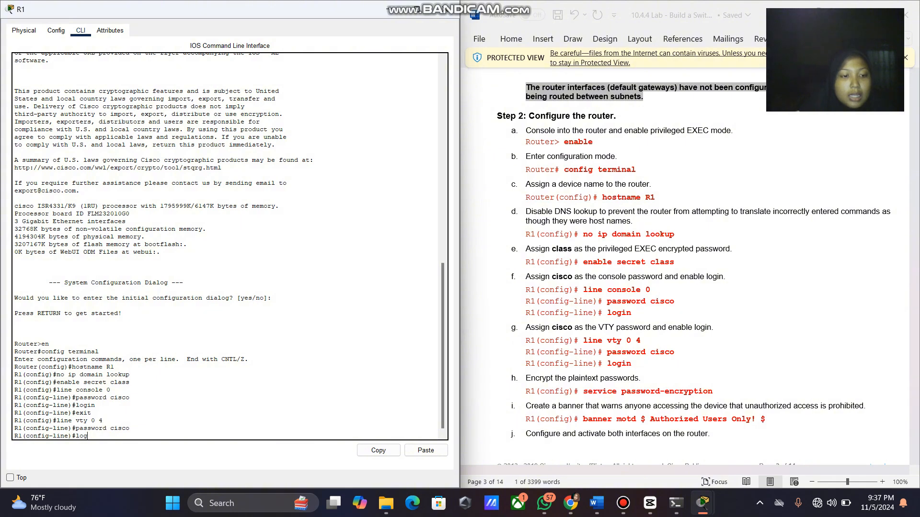
text(in)
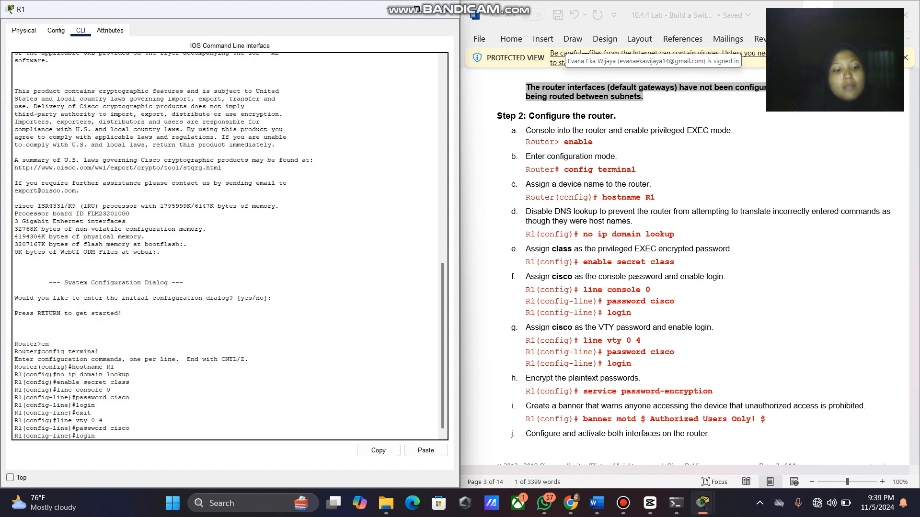
key(Return)
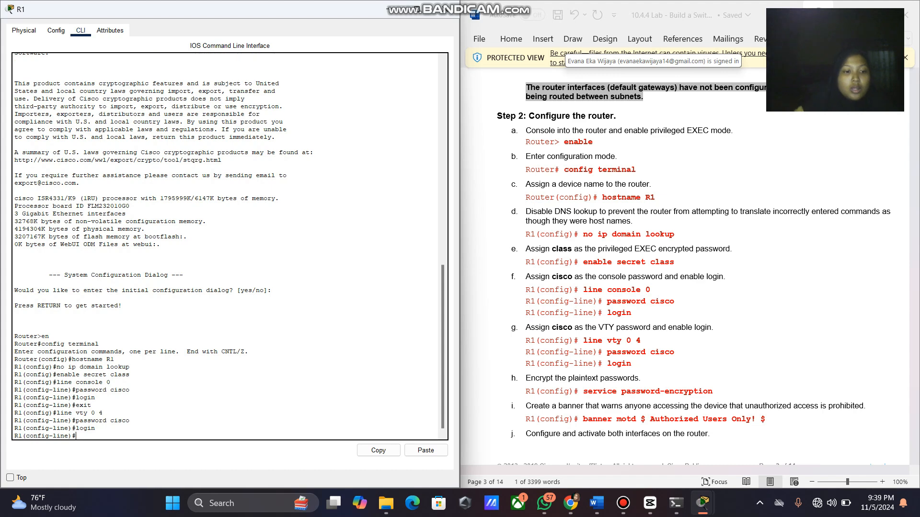
text(exit)
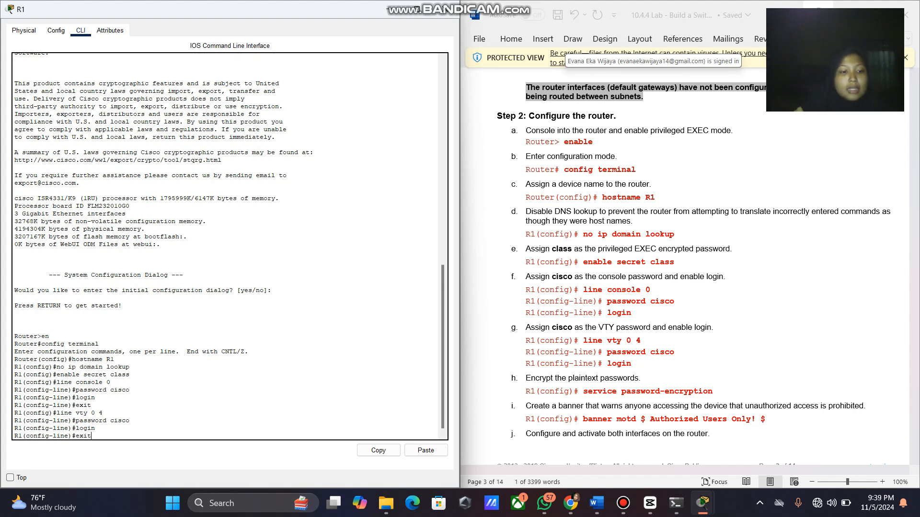
key(Return)
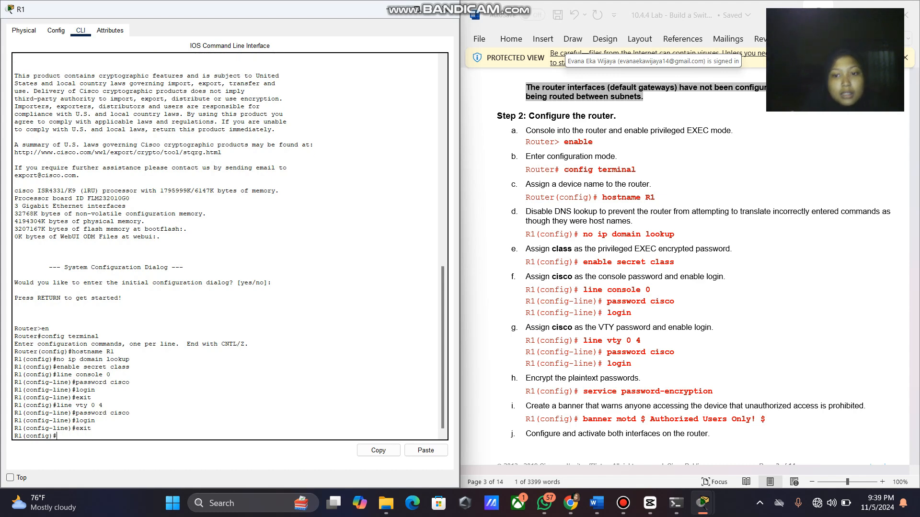
scroll(698, 267, down, 1)
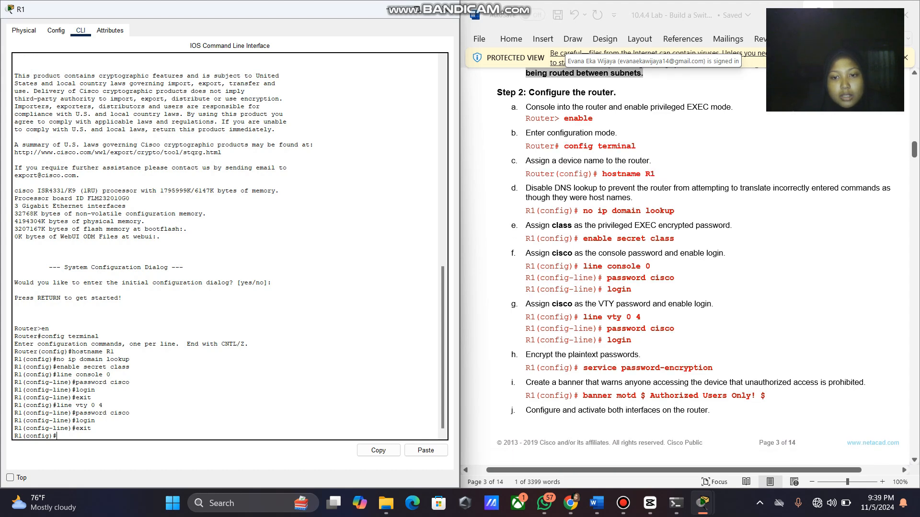
drag(583, 367, 712, 368)
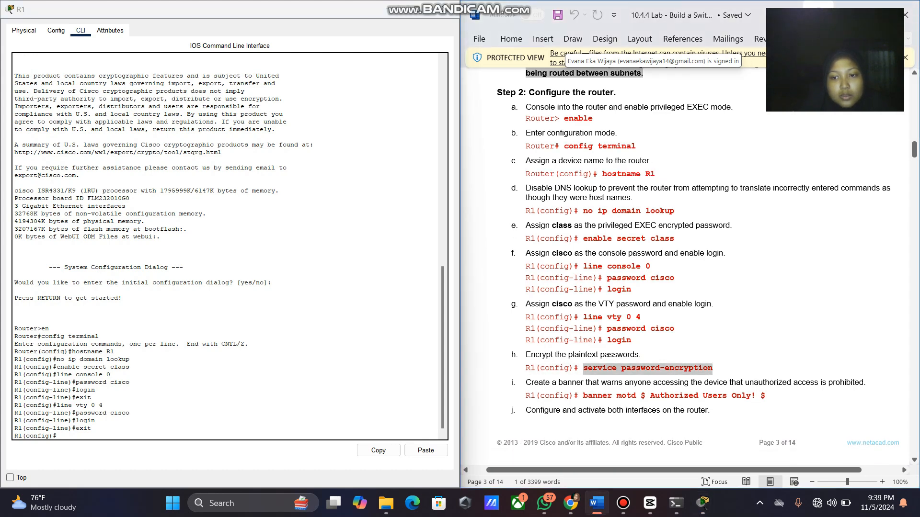
Paste and run service password-encryption on R1 from the lab sheet.
right_click(695, 369)
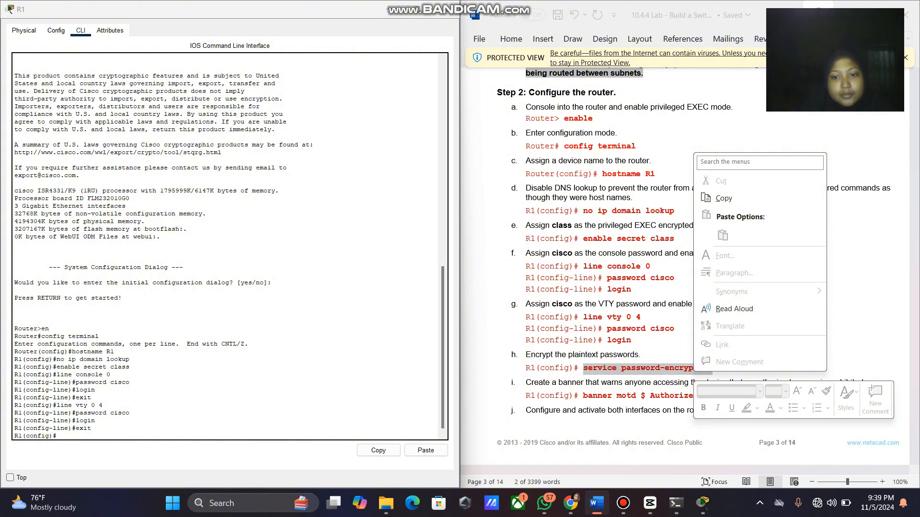
click(723, 198)
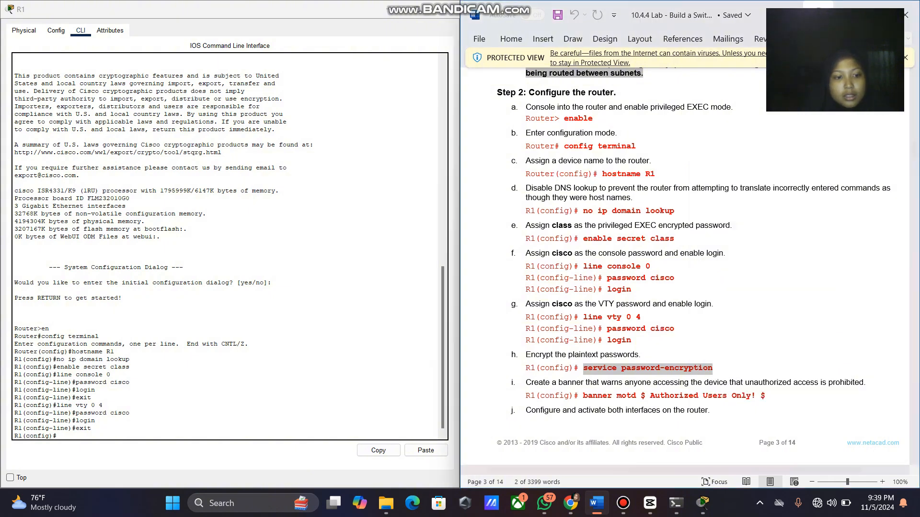
click(57, 436)
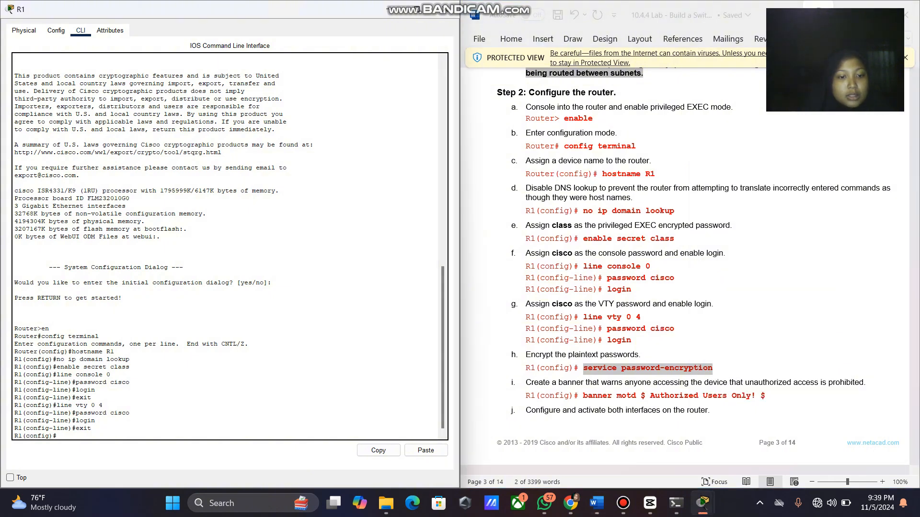
right_click(298, 435)
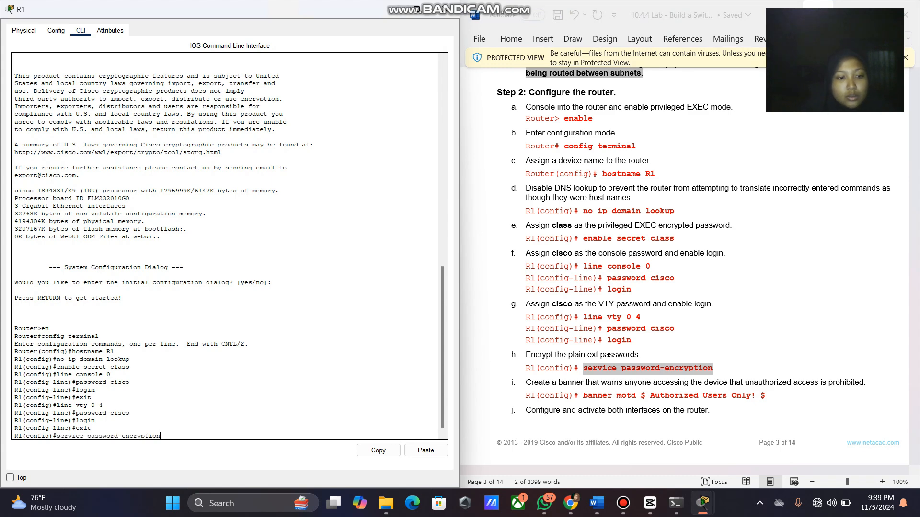
click(320, 454)
key(Return)
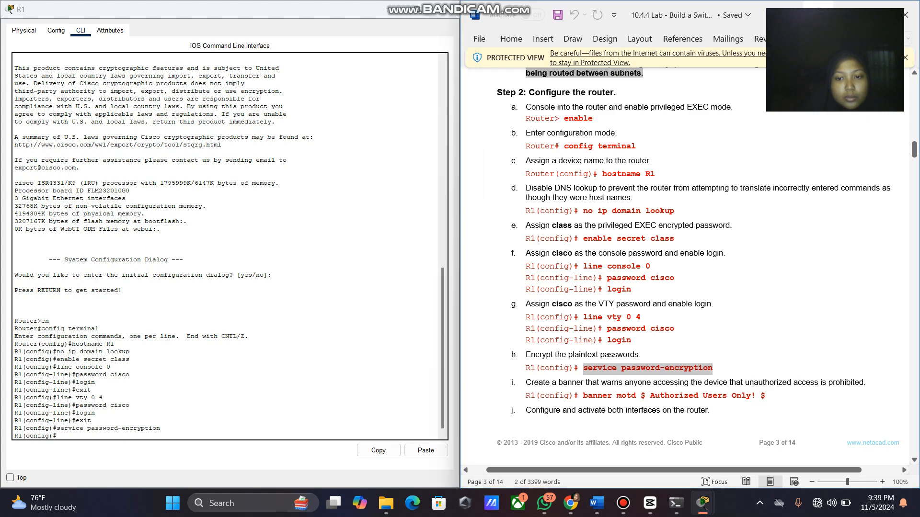
Paste the banner motd $ Authorized Users Only! $ command into R1's CLI.
drag(583, 396, 766, 397)
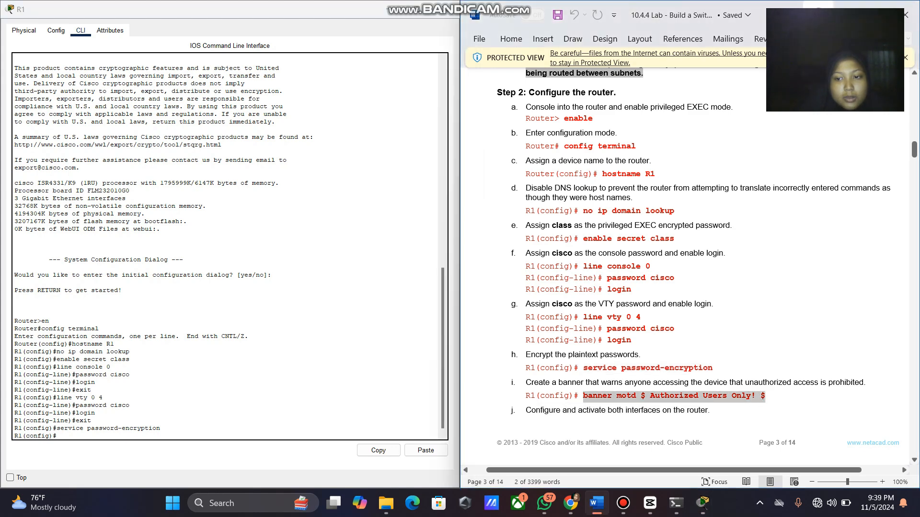
right_click(755, 397)
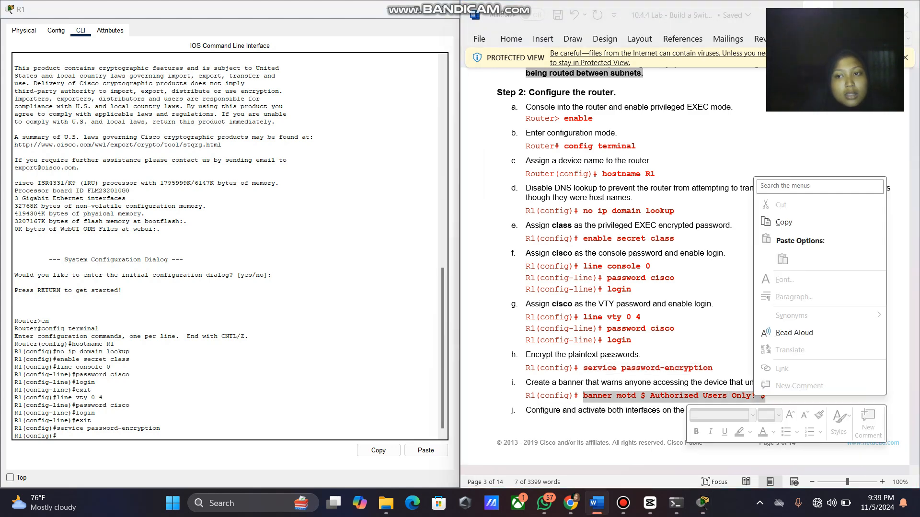
click(784, 223)
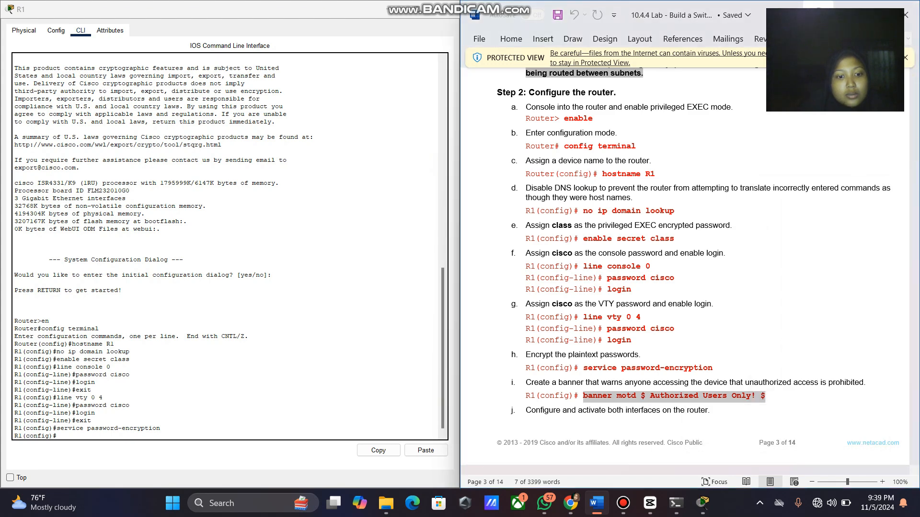
click(256, 434)
right_click(256, 434)
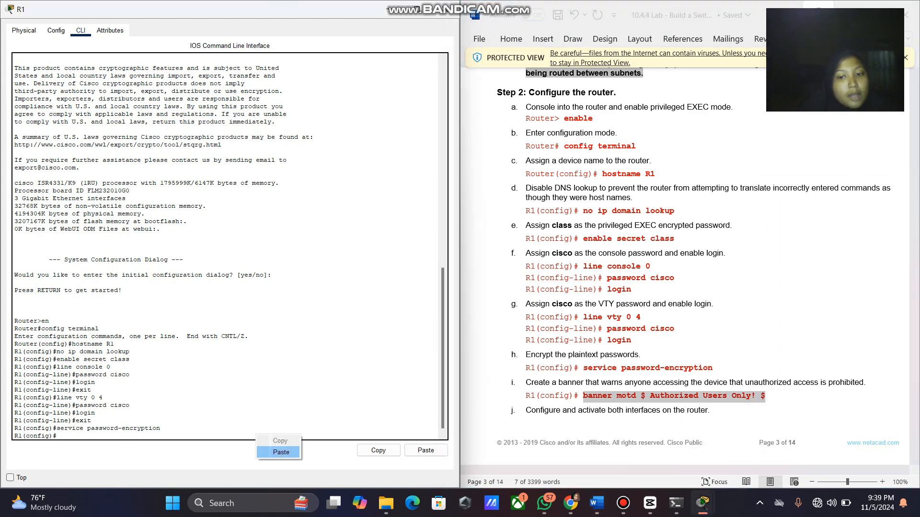
click(281, 453)
scroll(685, 264, down, 2)
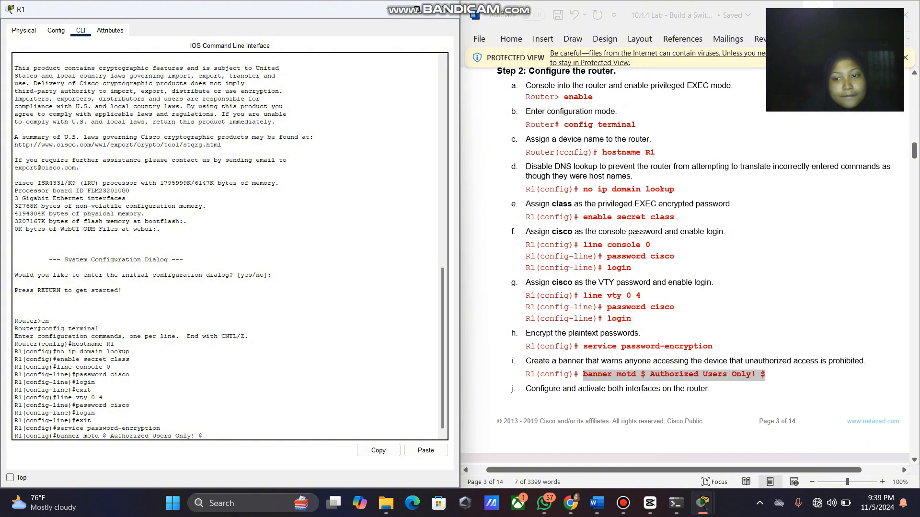
scroll(685, 264, down, 5)
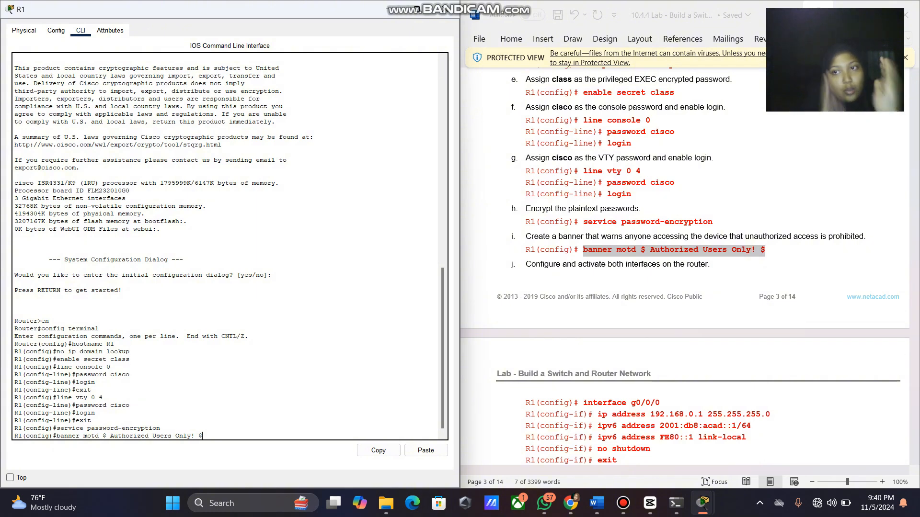
Apply the banner and enter configuration for interface g0/0/0.
key(Return)
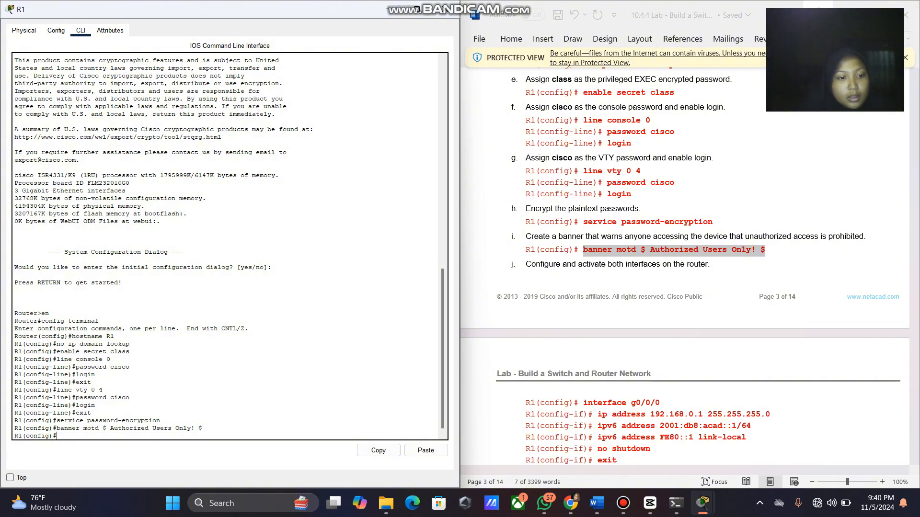
scroll(685, 266, down, 3)
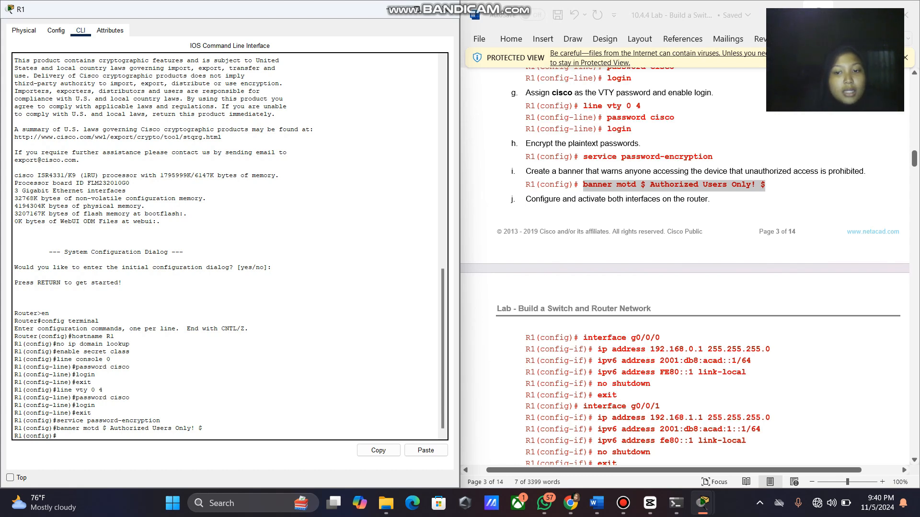
drag(660, 340, 583, 339)
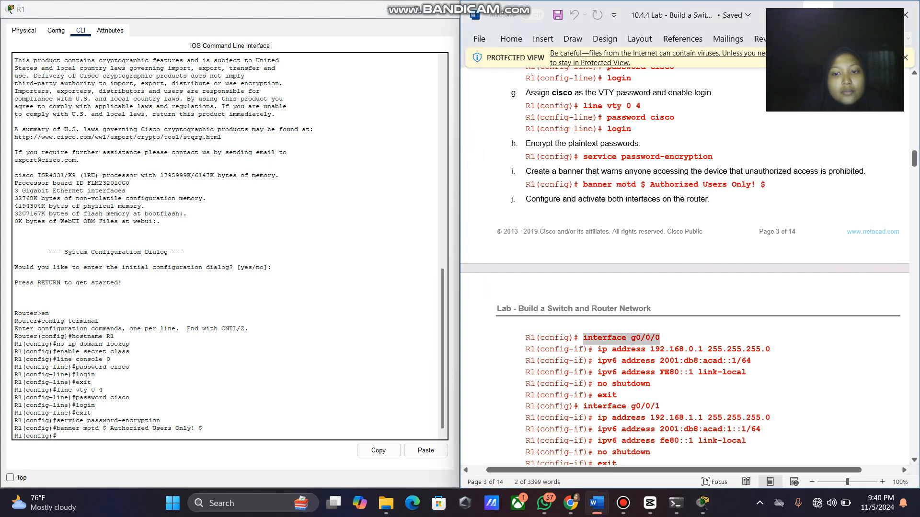
right_click(585, 339)
click(615, 166)
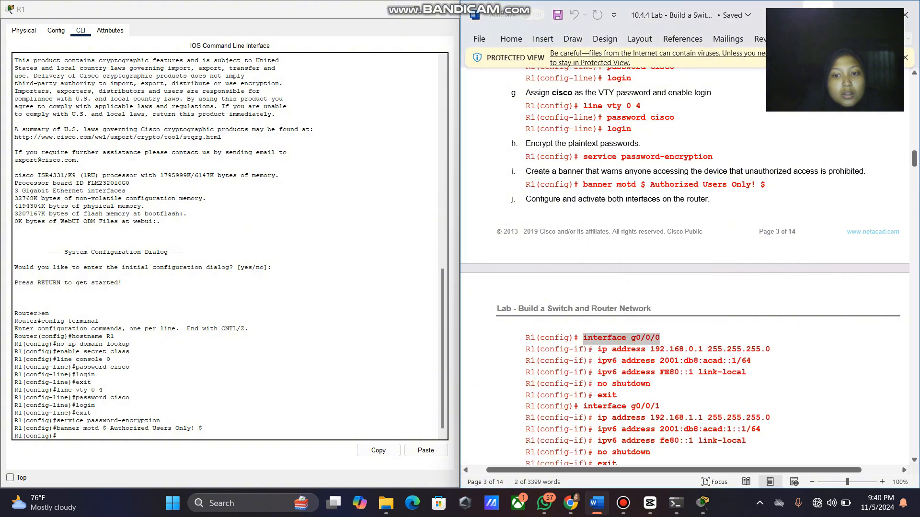
click(249, 437)
right_click(250, 437)
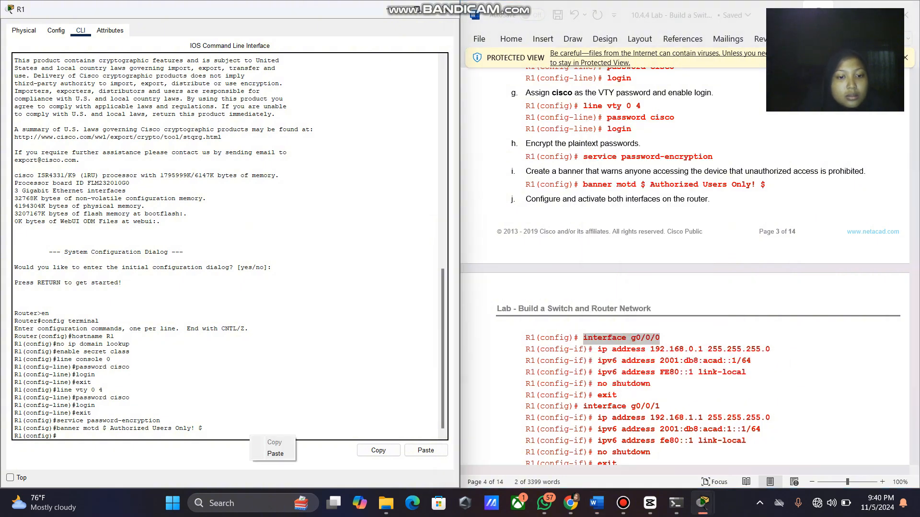
click(276, 453)
key(Return)
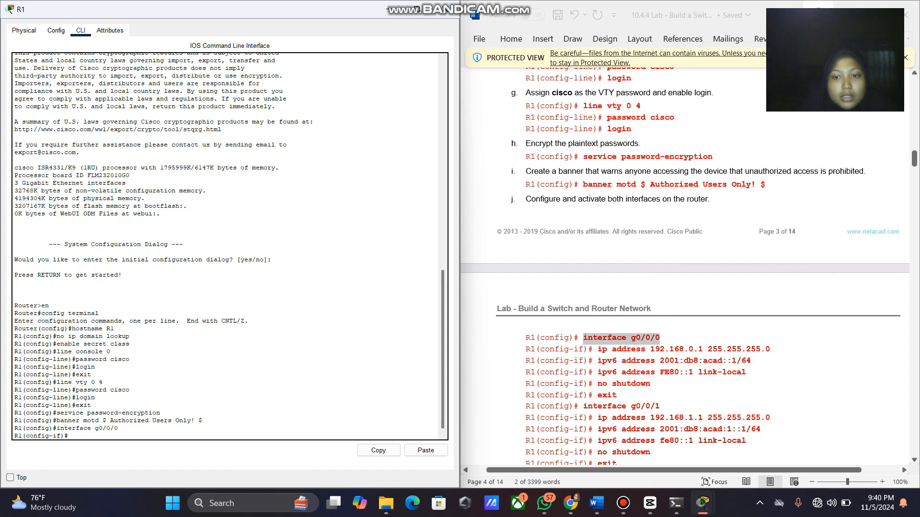
Assign g0/0/0 the IPv4 address 192.168.0.1/24.
drag(599, 349, 769, 349)
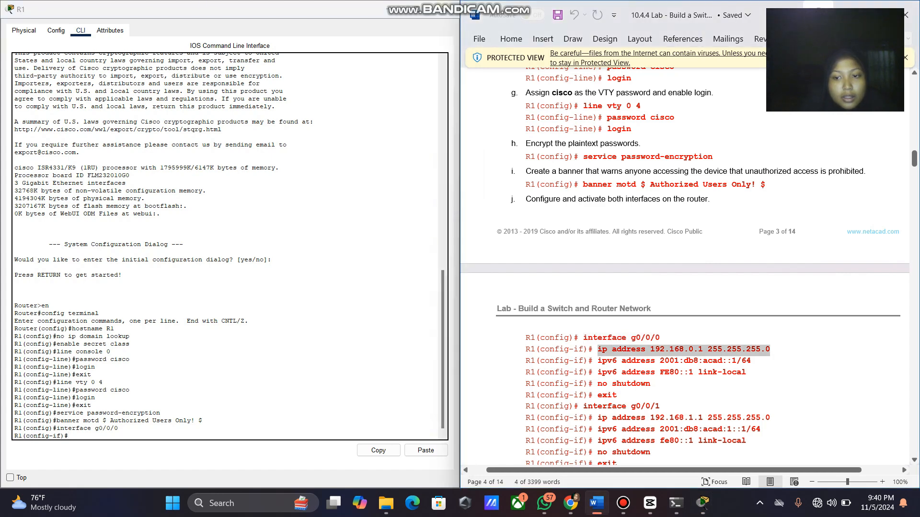
right_click(768, 350)
click(799, 178)
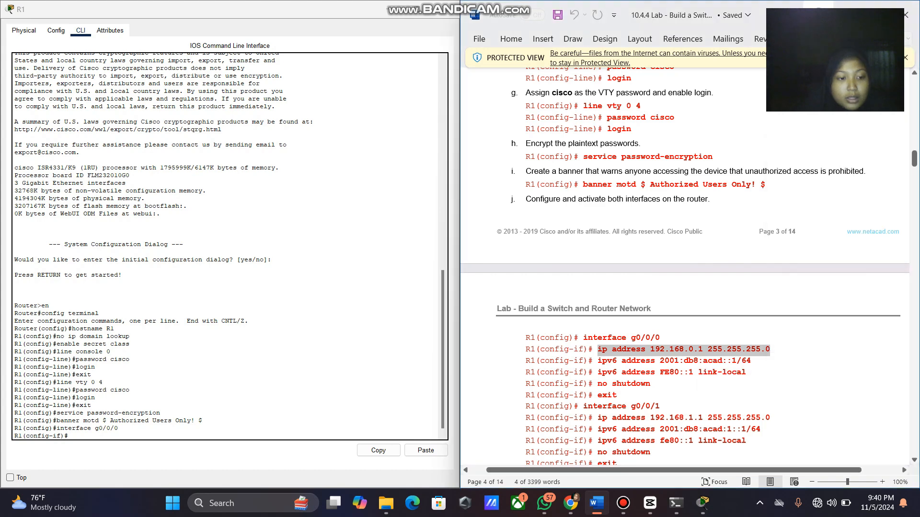
click(69, 435)
right_click(223, 439)
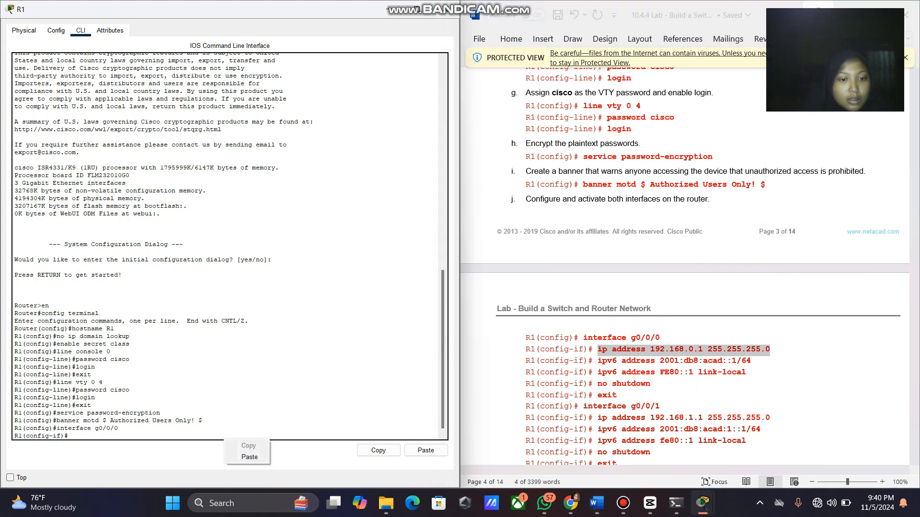
click(246, 455)
key(Return)
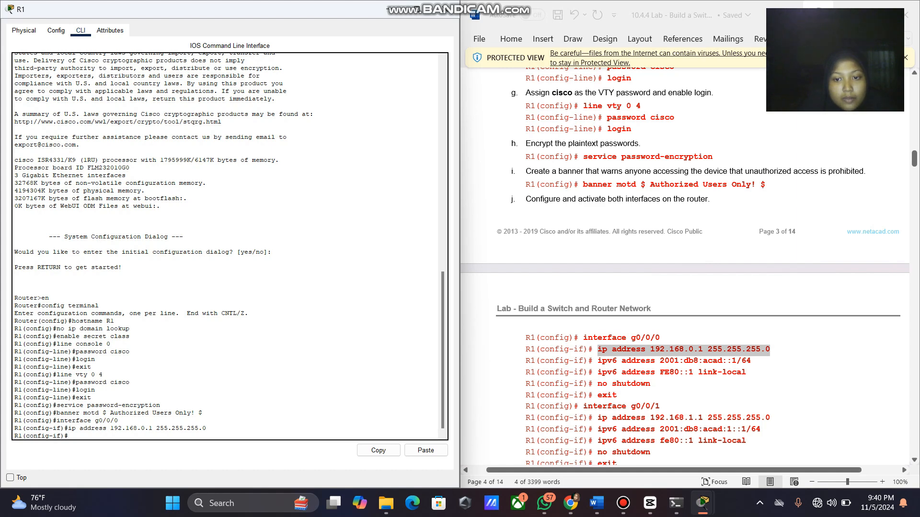
Assign g0/0/0 the IPv6 address 2001:db8:acad::1/64.
drag(598, 360, 751, 360)
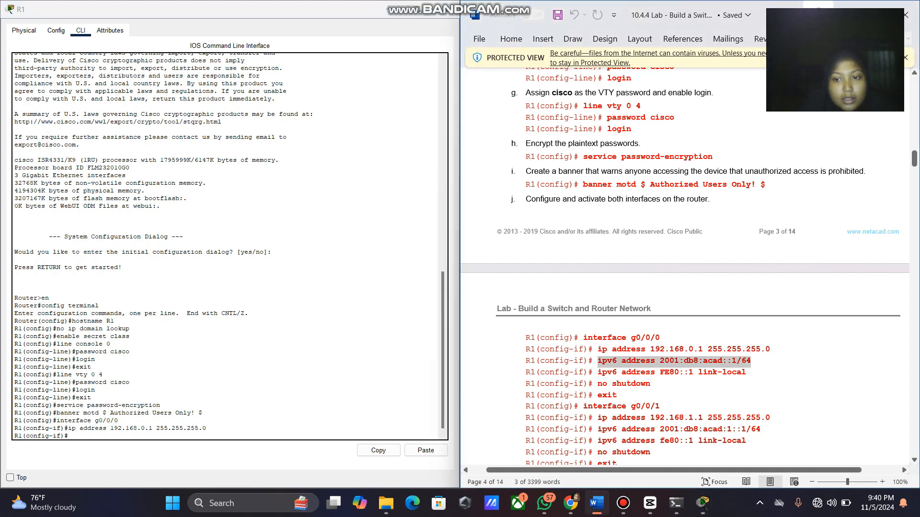
right_click(742, 363)
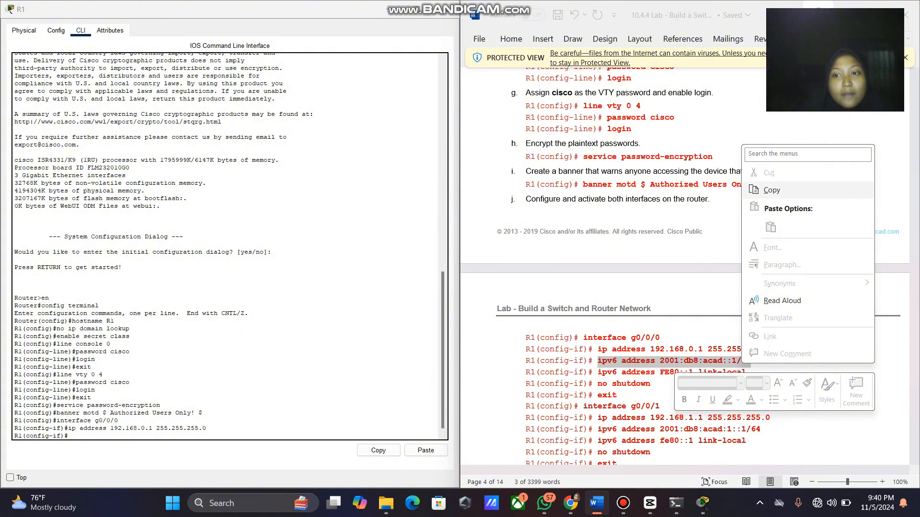
click(772, 190)
click(70, 436)
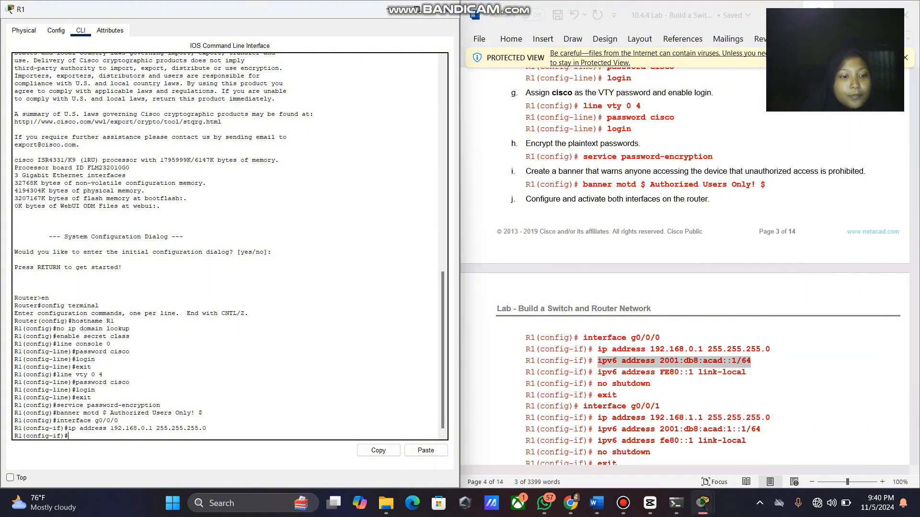
right_click(255, 433)
click(268, 453)
key(Return)
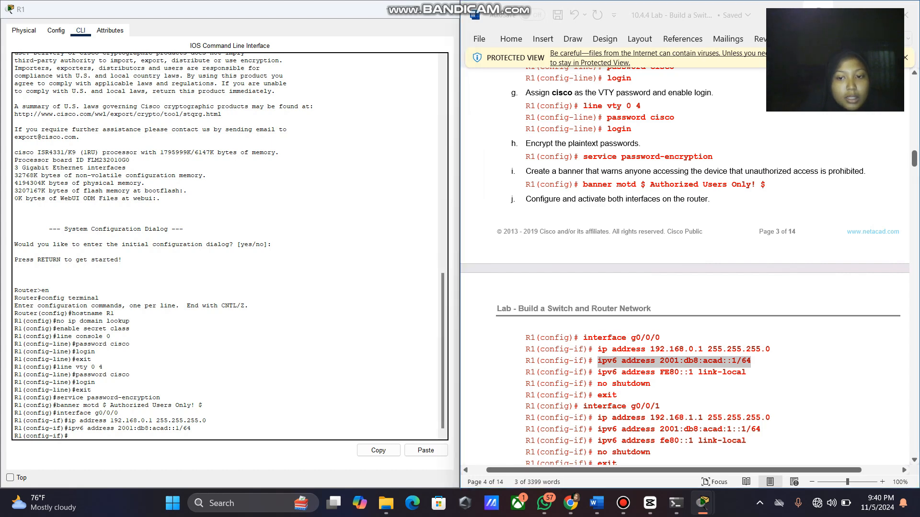
Set g0/0/0's IPv6 link-local address to FE80::1.
drag(598, 372, 745, 372)
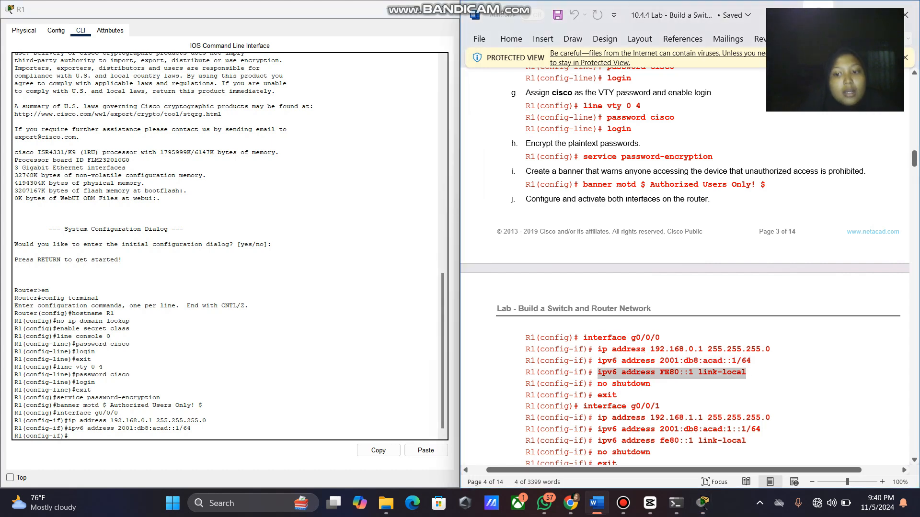
right_click(732, 373)
click(762, 201)
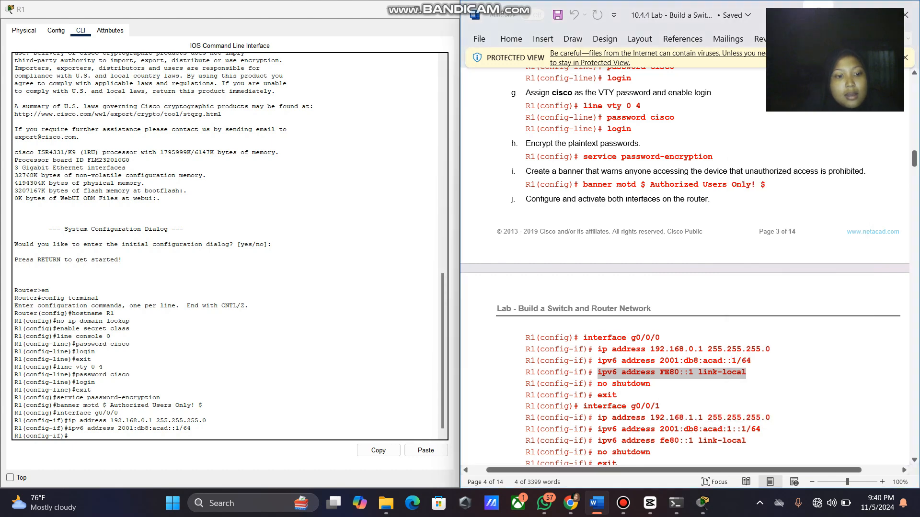
key(alt+Tab)
right_click(304, 434)
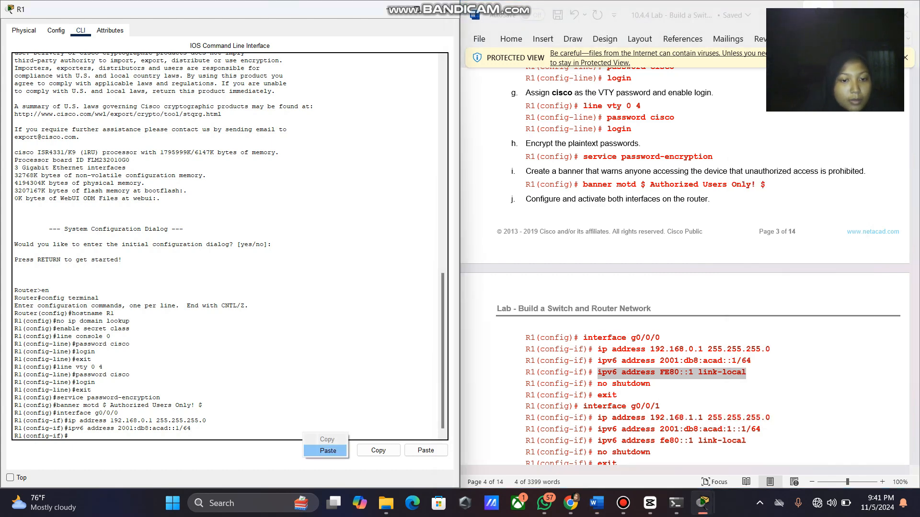
click(327, 450)
key(Return)
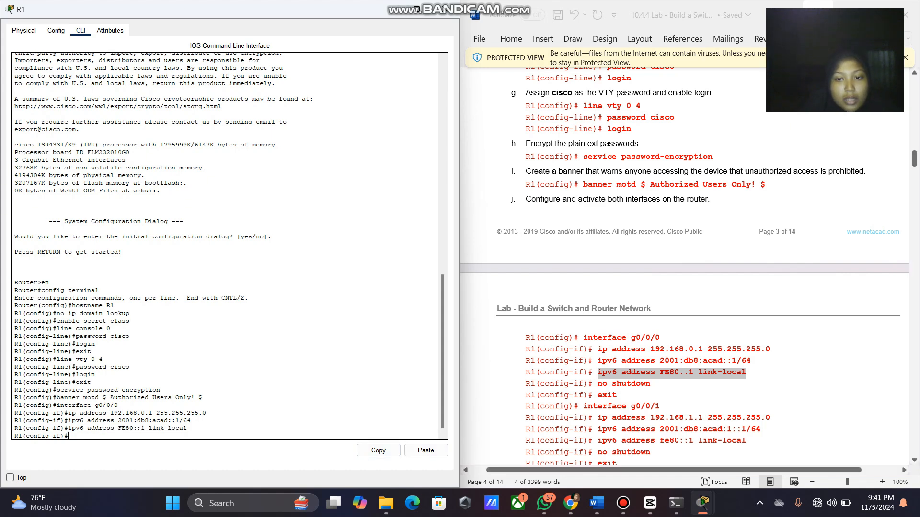
Bring g0/0/0 up with no shutdown and exit interface mode.
drag(597, 384, 650, 384)
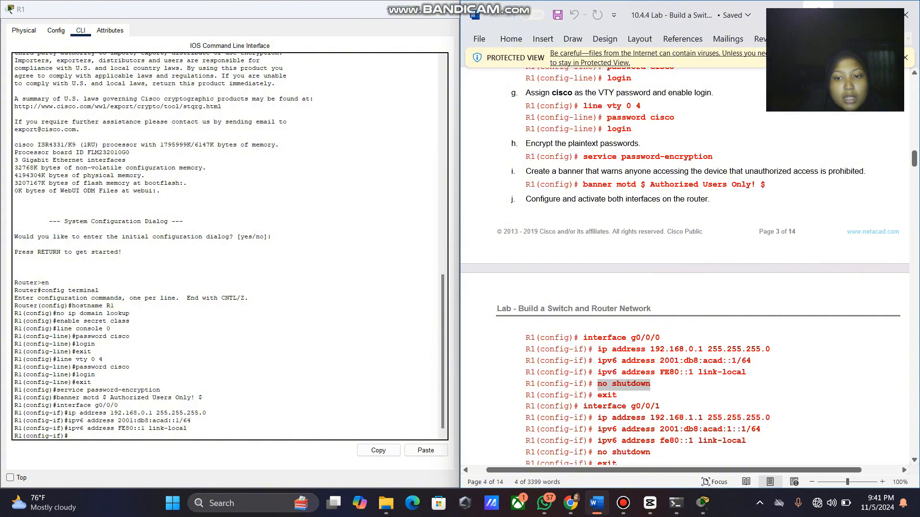
right_click(644, 384)
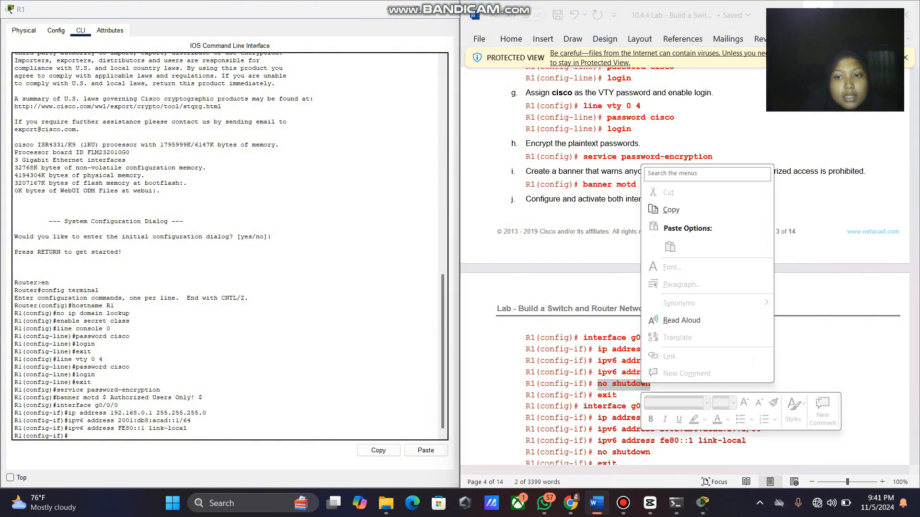
click(671, 210)
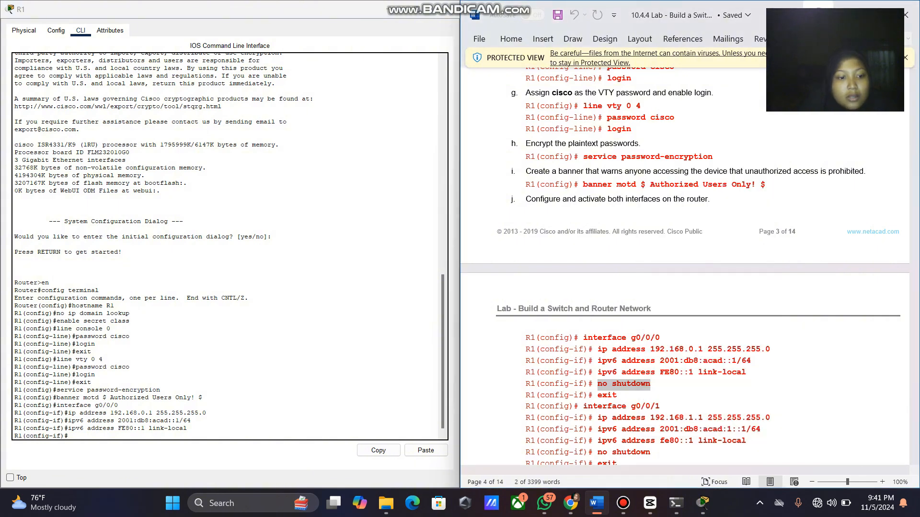
click(703, 503)
right_click(253, 435)
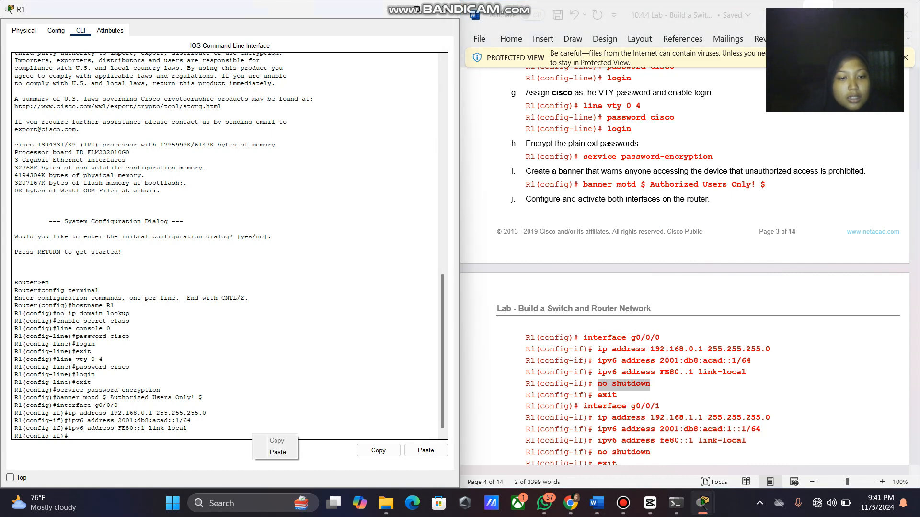
click(277, 452)
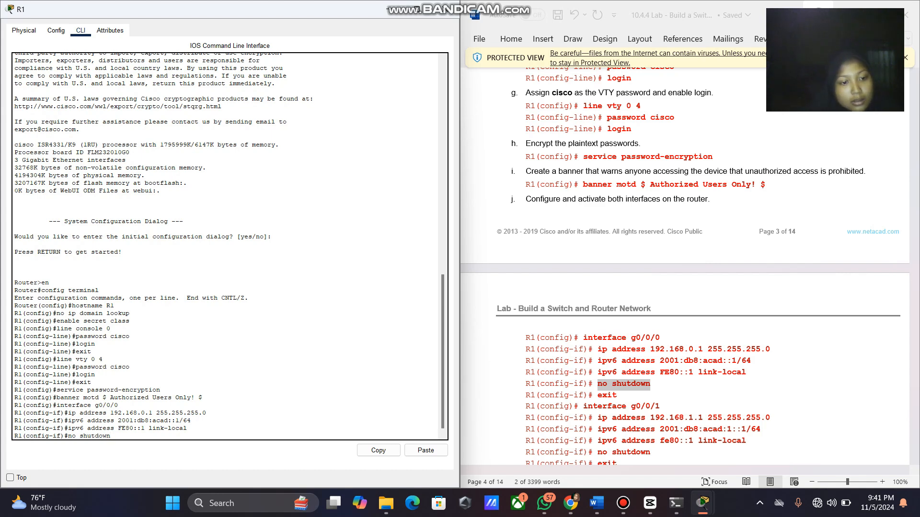
key(Return)
key(Return)
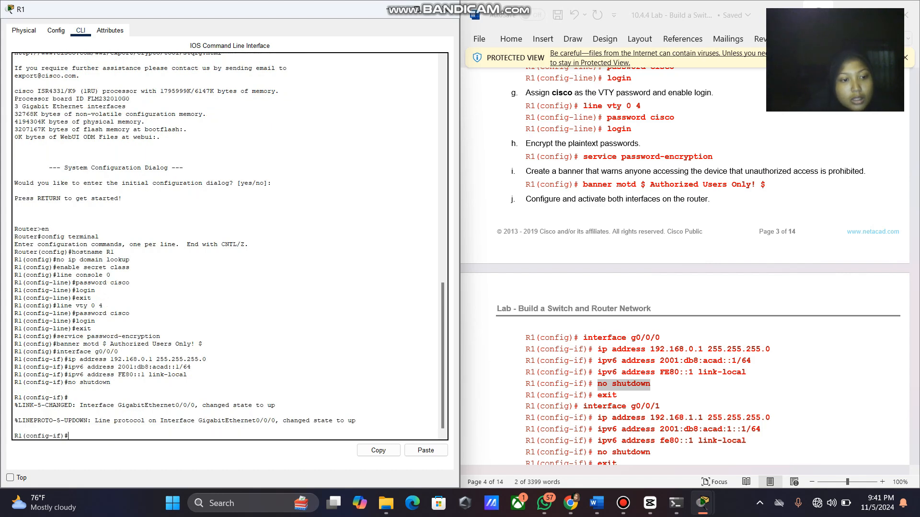
text(exit)
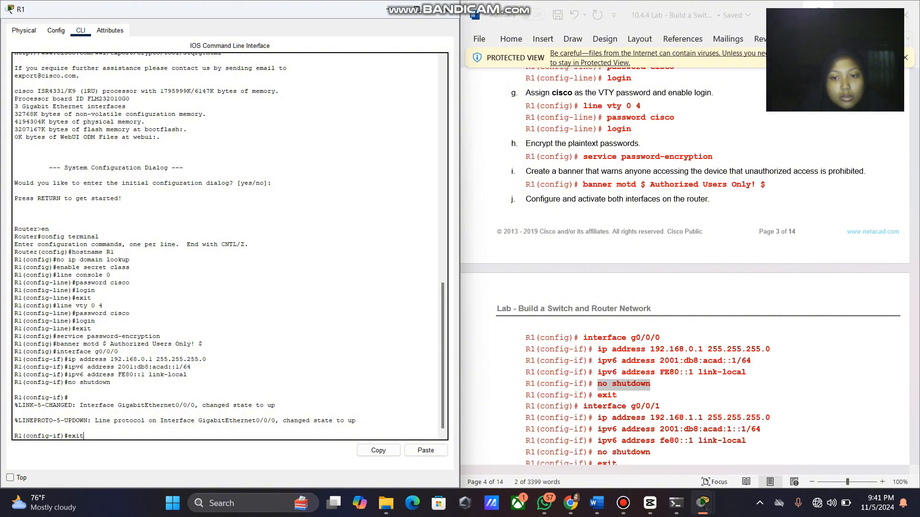
key(Return)
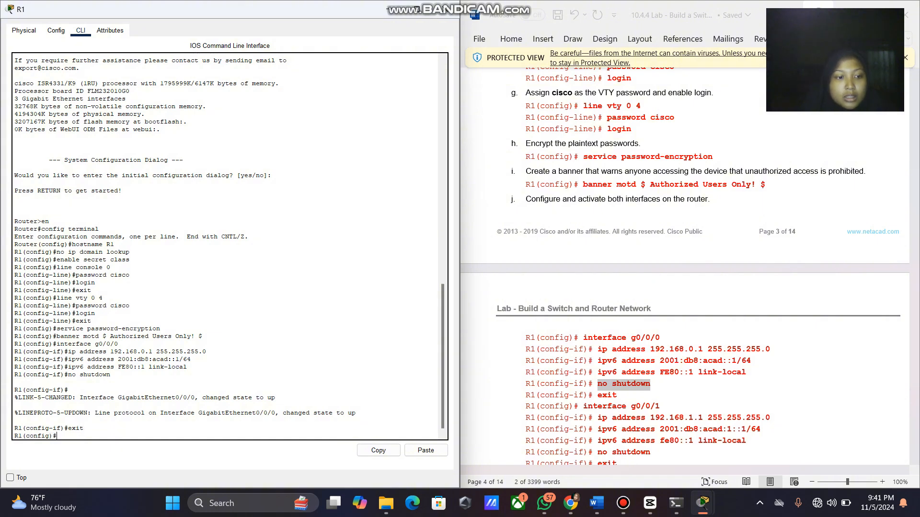
Enter configuration for interface g0/0/1 on R1.
scroll(685, 266, down, 3)
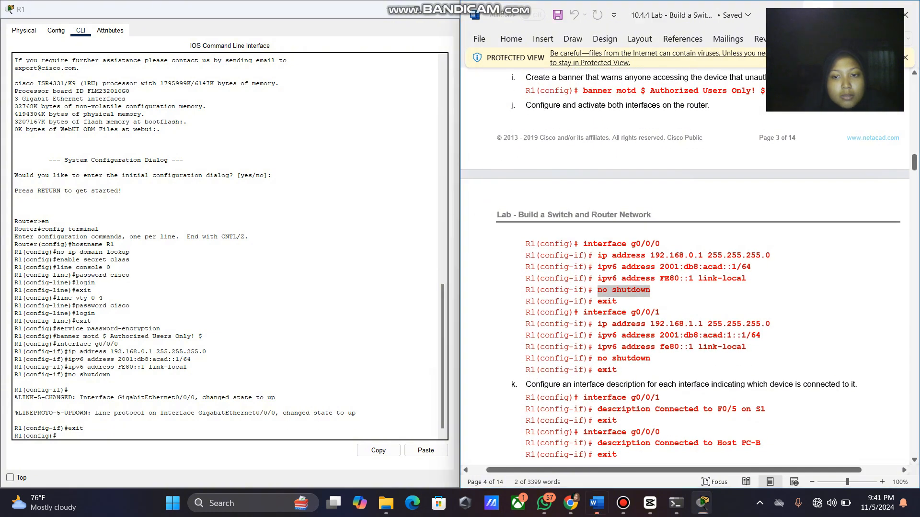
drag(660, 313, 583, 313)
right_click(602, 314)
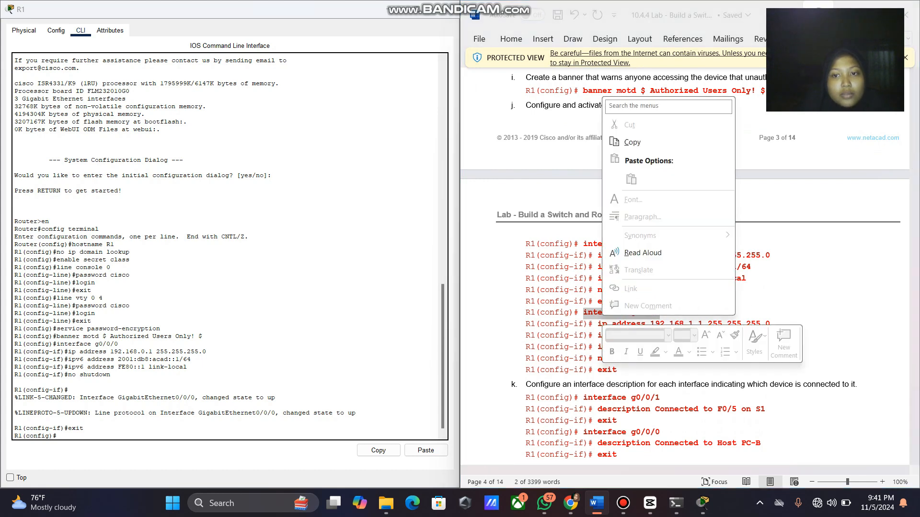
click(632, 142)
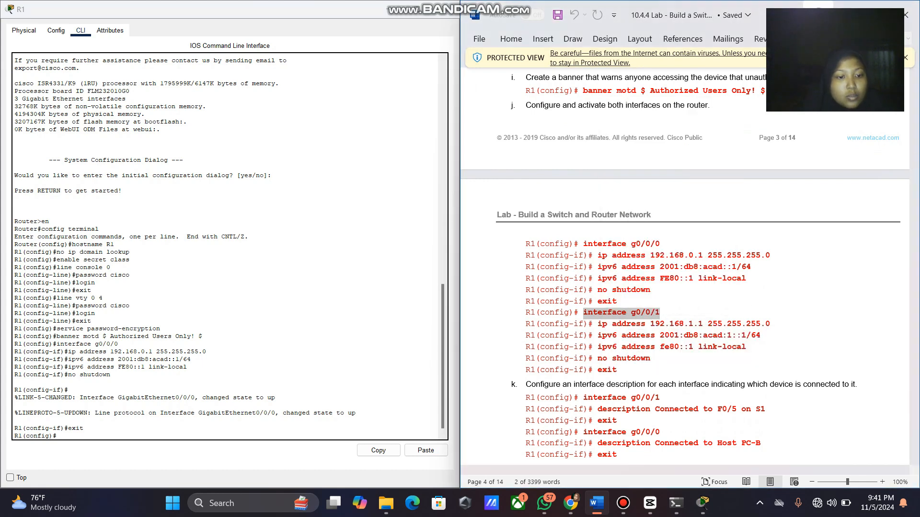
click(84, 429)
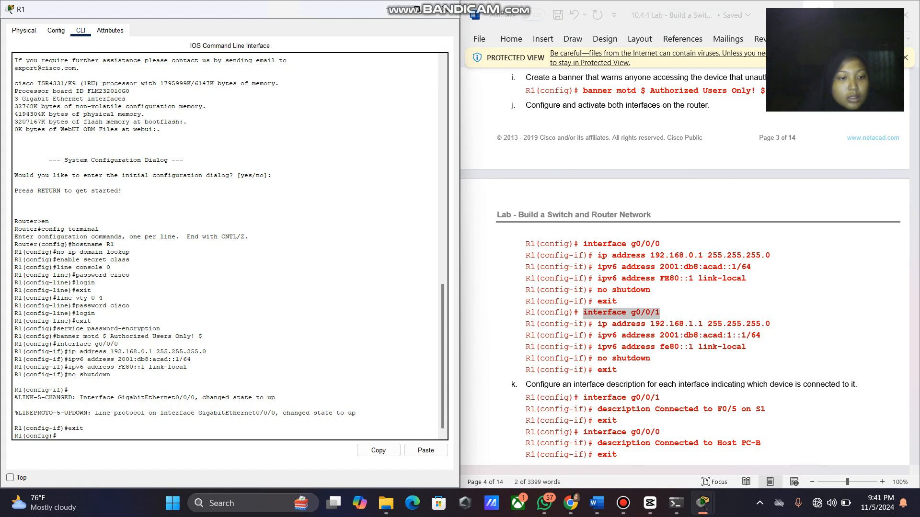
right_click(192, 437)
click(217, 454)
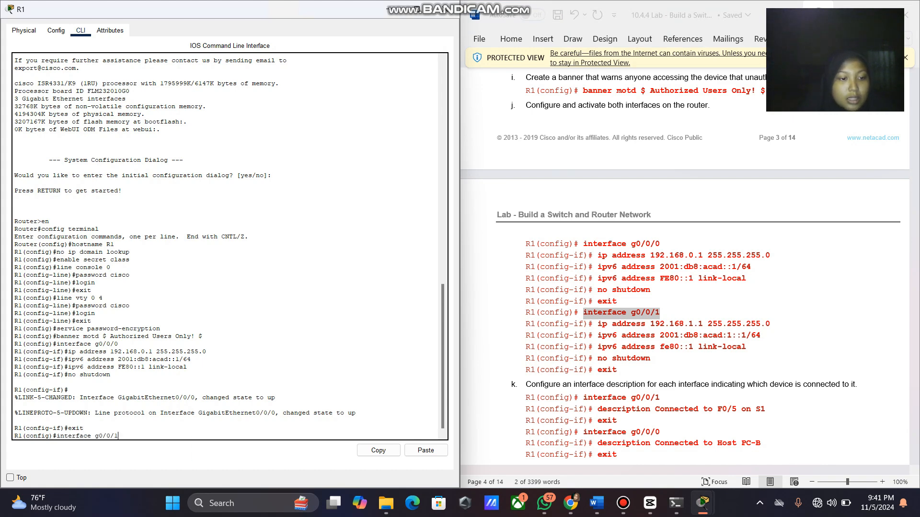
key(Return)
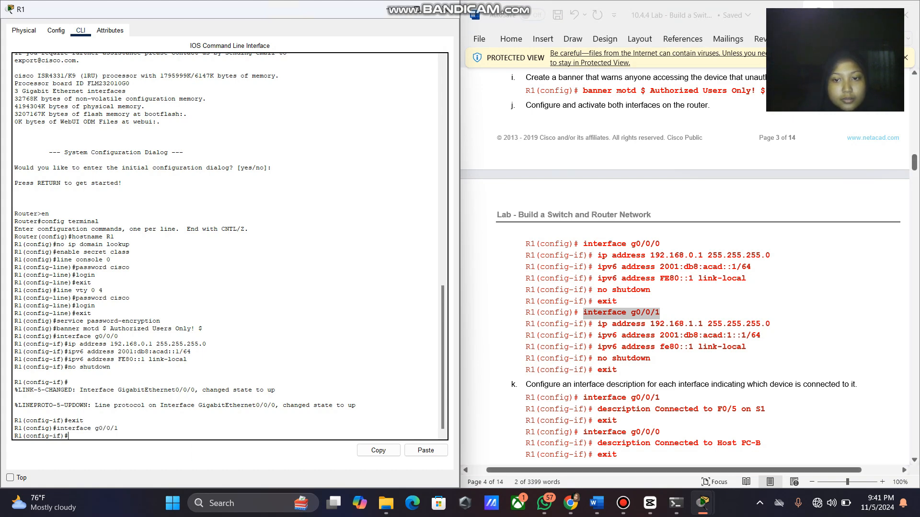
Assign g0/0/1 the IPv4 address 192.168.1.1/24.
drag(598, 324, 770, 324)
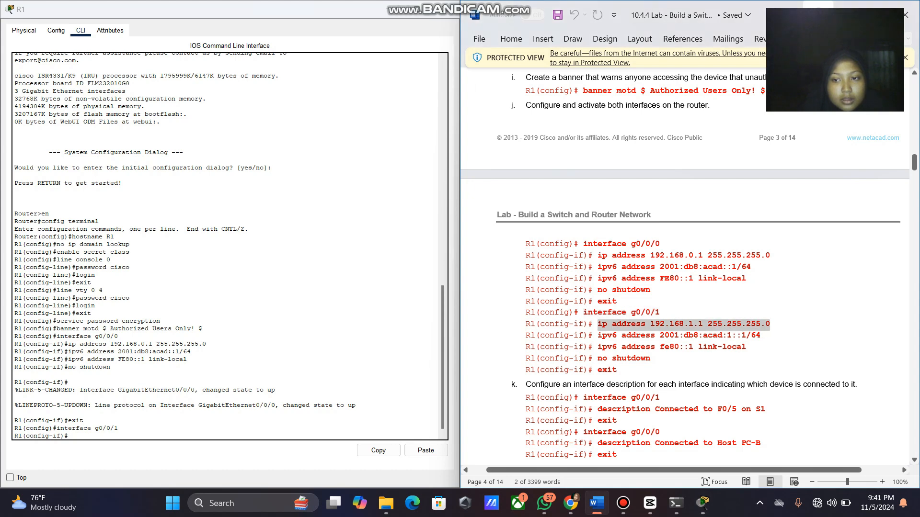
right_click(770, 324)
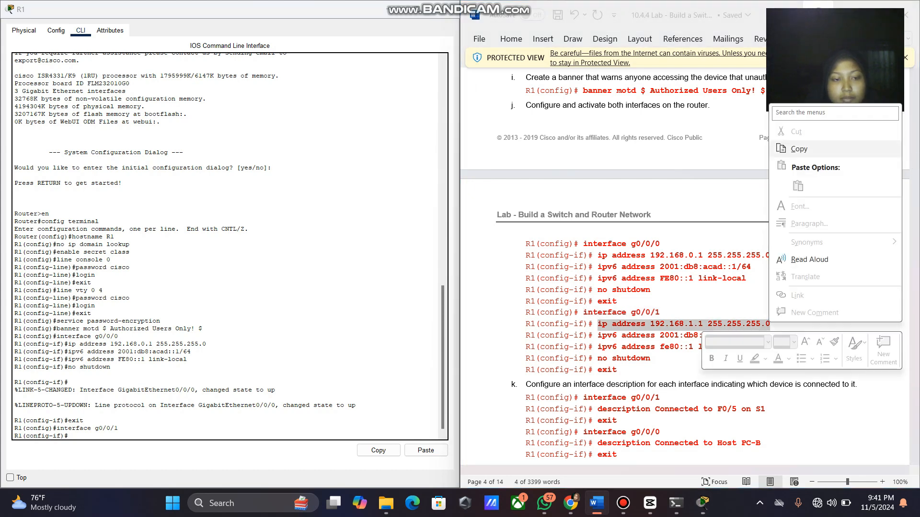
click(798, 149)
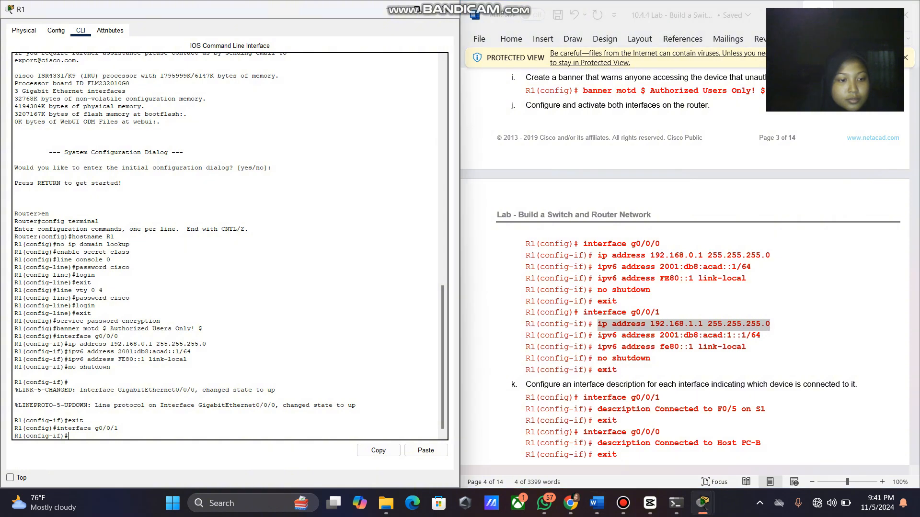
right_click(325, 438)
click(349, 456)
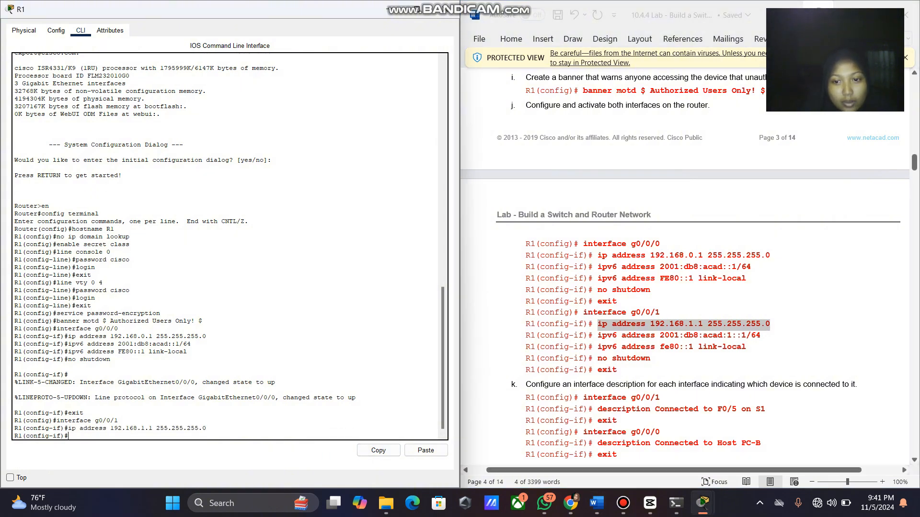
Assign g0/0/1 the IPv6 address 2001:db8:acad:1::1/64.
drag(597, 336, 760, 337)
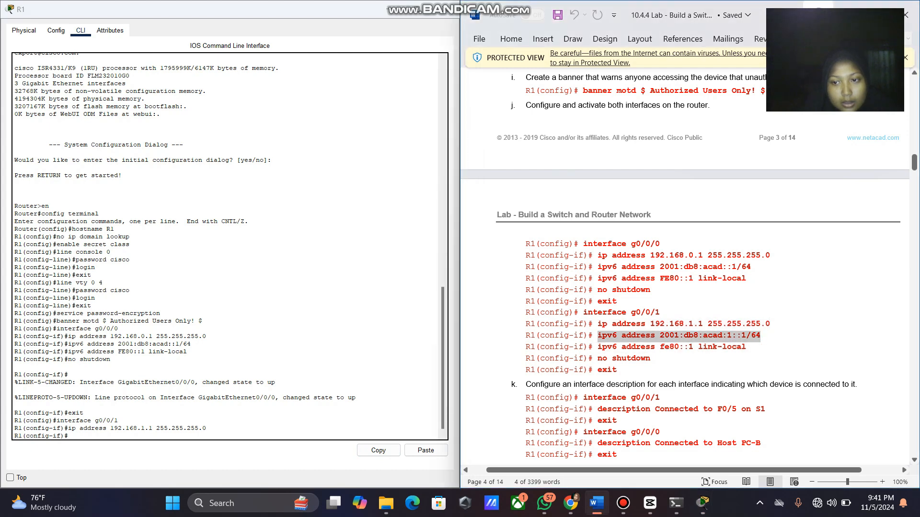
right_click(760, 336)
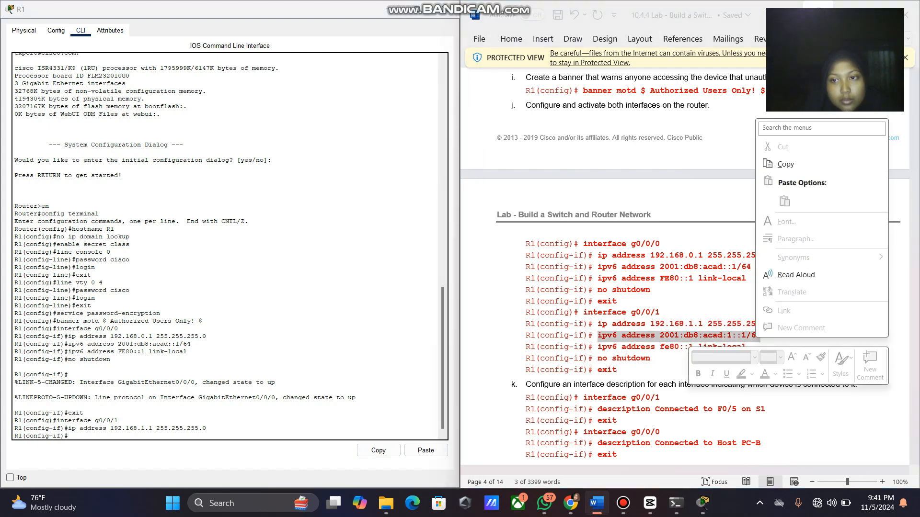
click(778, 164)
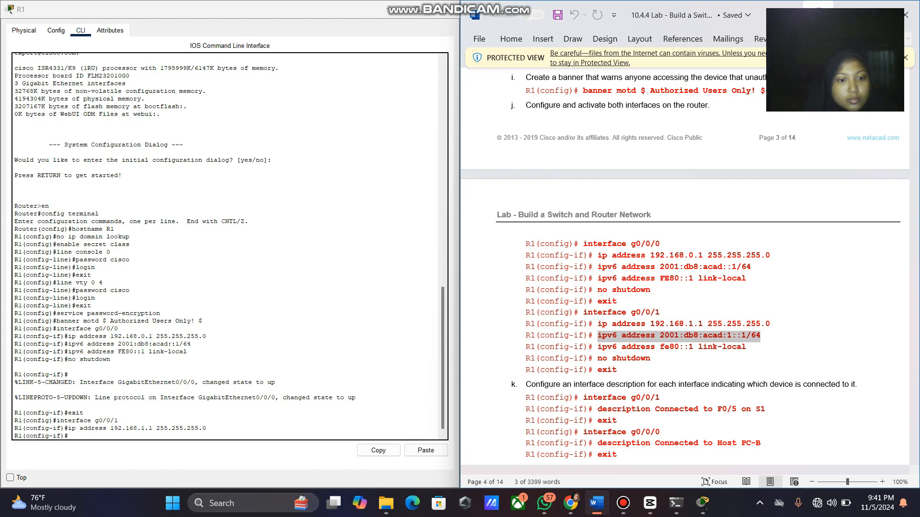
click(239, 437)
right_click(239, 437)
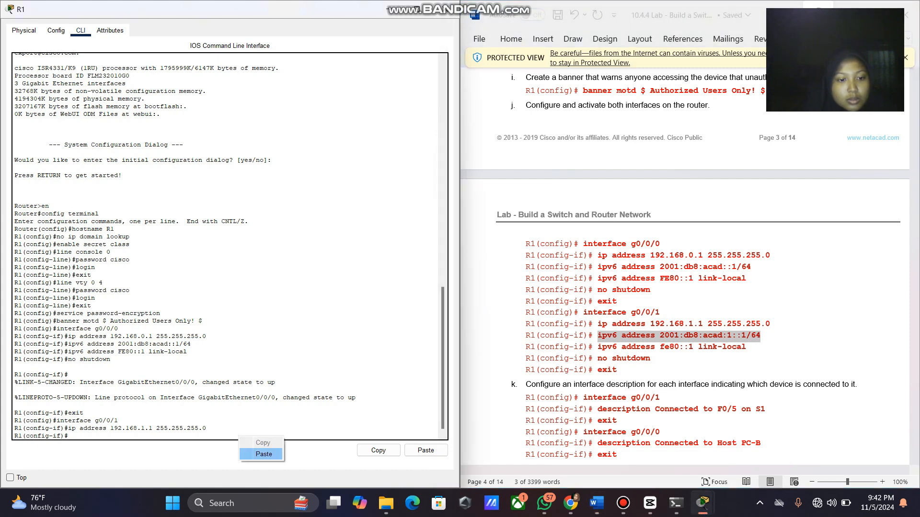
click(264, 454)
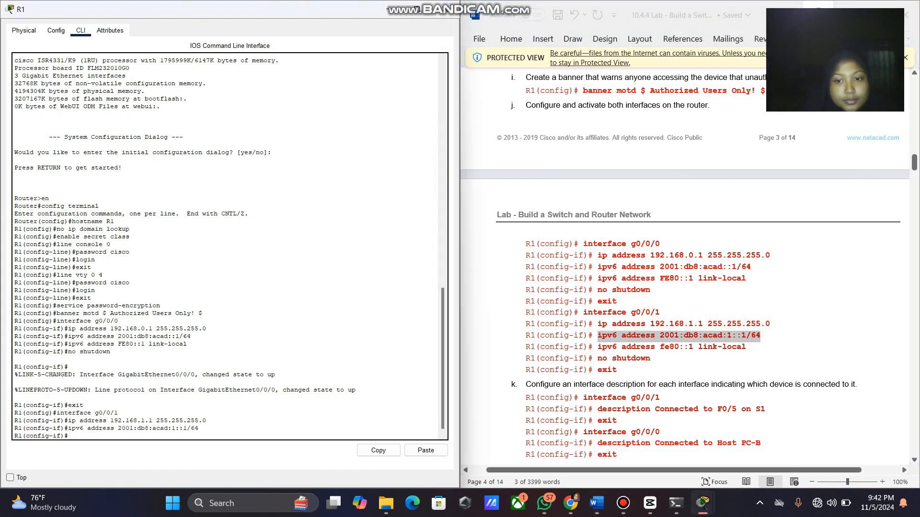
Set g0/0/1's IPv6 link-local address to fe80::1.
drag(597, 346, 659, 347)
drag(598, 347, 751, 348)
right_click(618, 355)
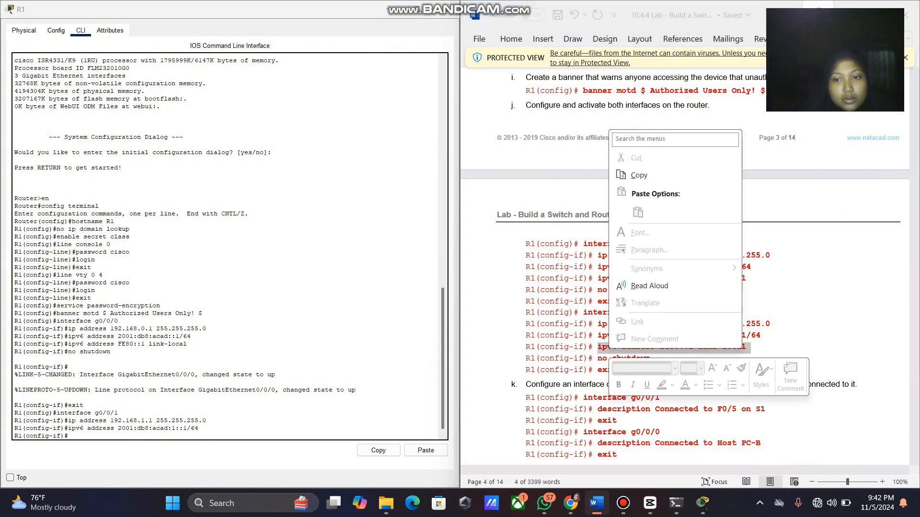
click(623, 176)
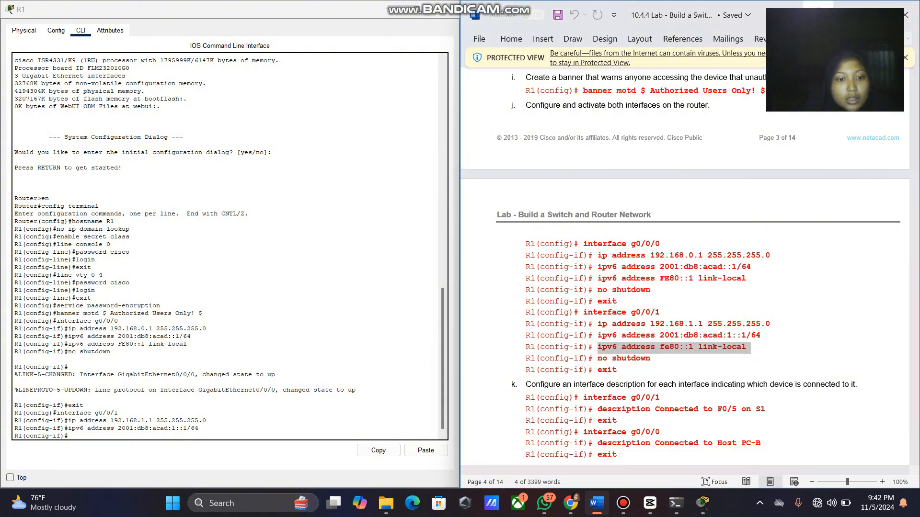
click(289, 438)
right_click(289, 438)
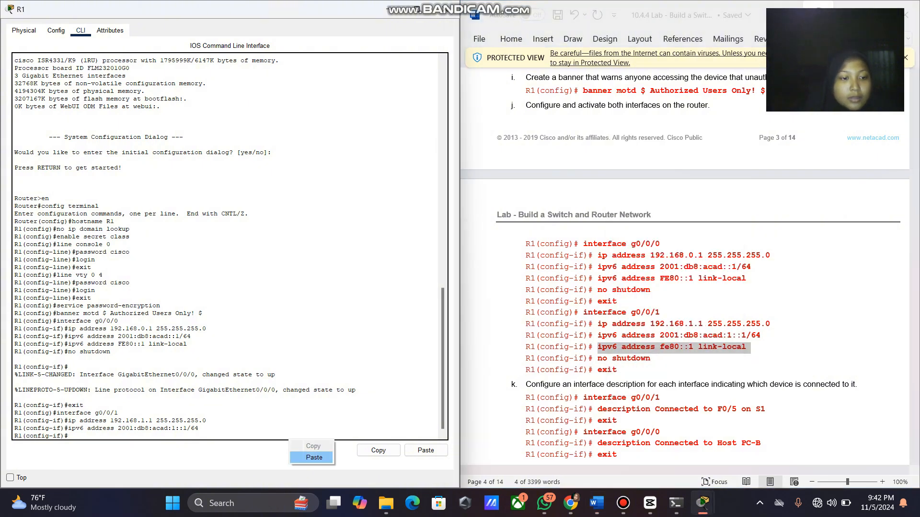
click(314, 458)
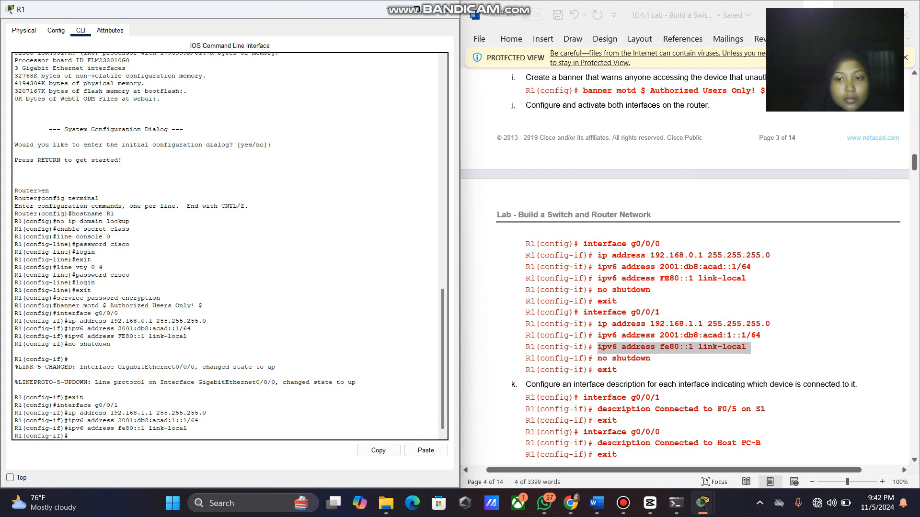
Bring g0/0/1 up with no shutdown and exit to global configuration.
drag(650, 358, 598, 359)
right_click(601, 362)
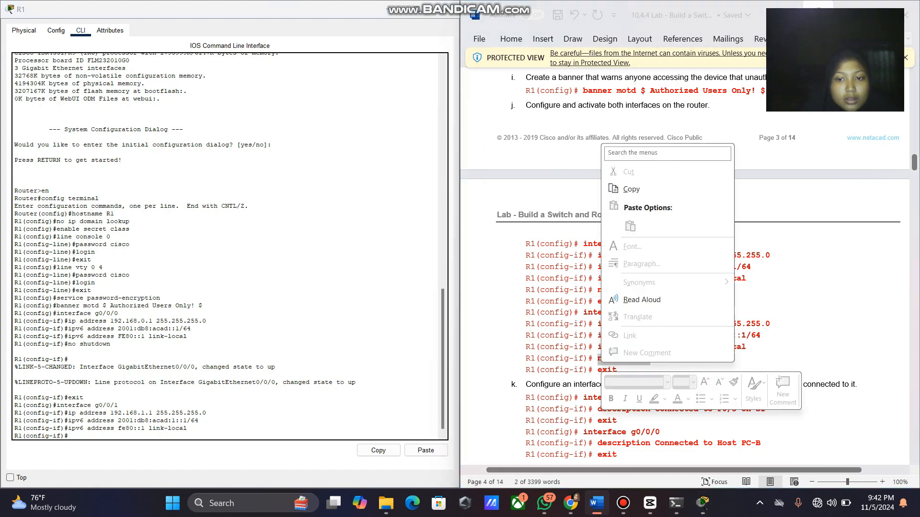
click(631, 189)
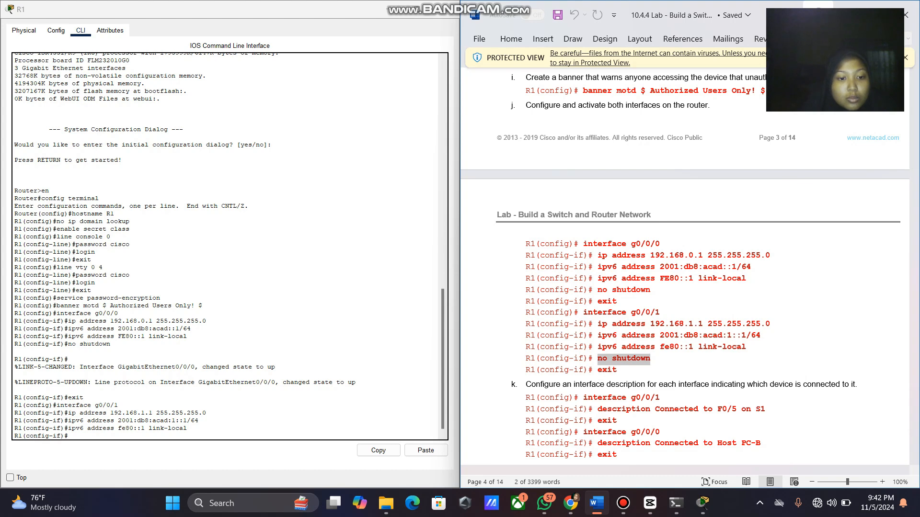
click(267, 436)
right_click(268, 436)
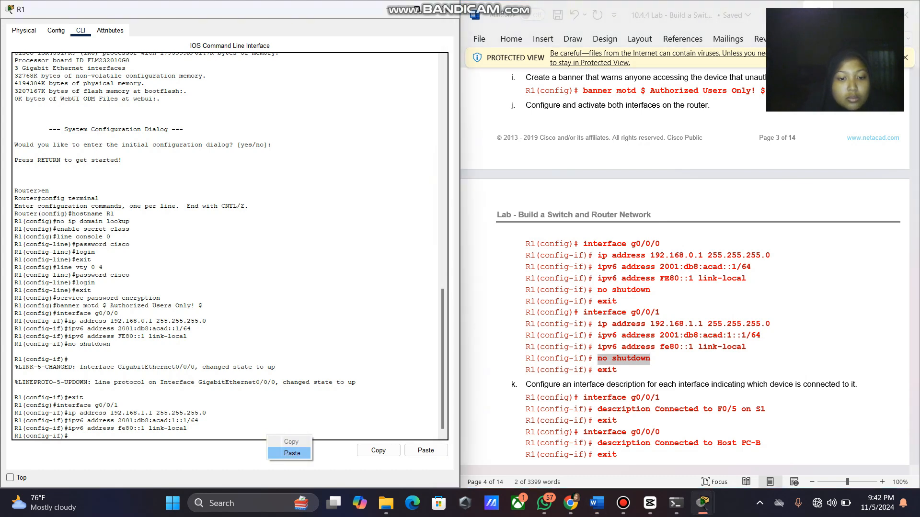
click(293, 453)
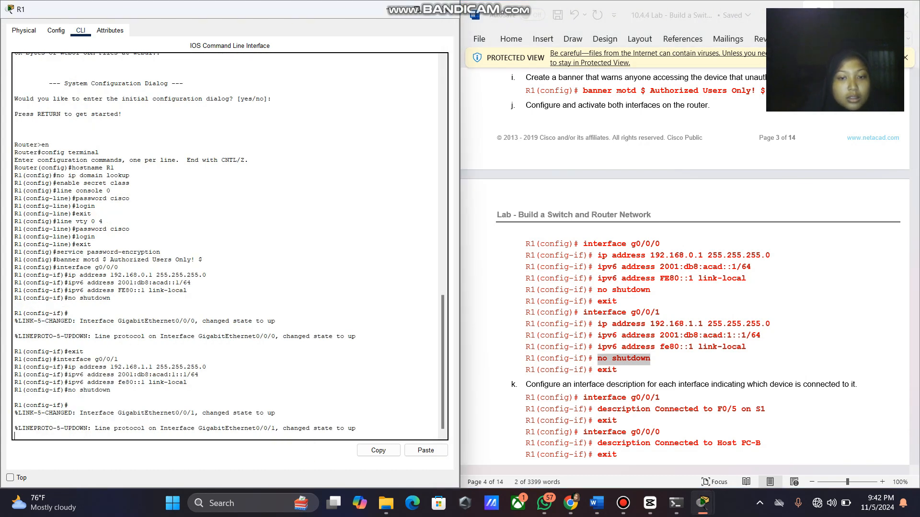
key(Return)
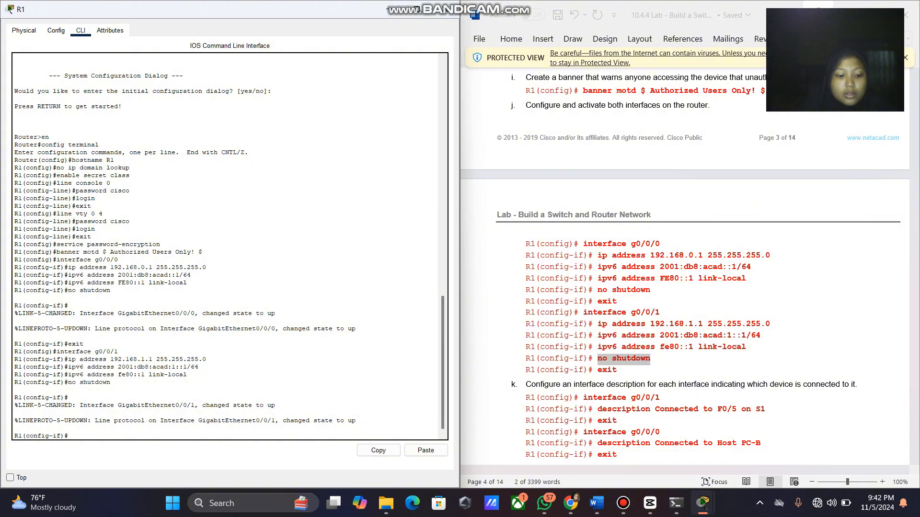
text(exit)
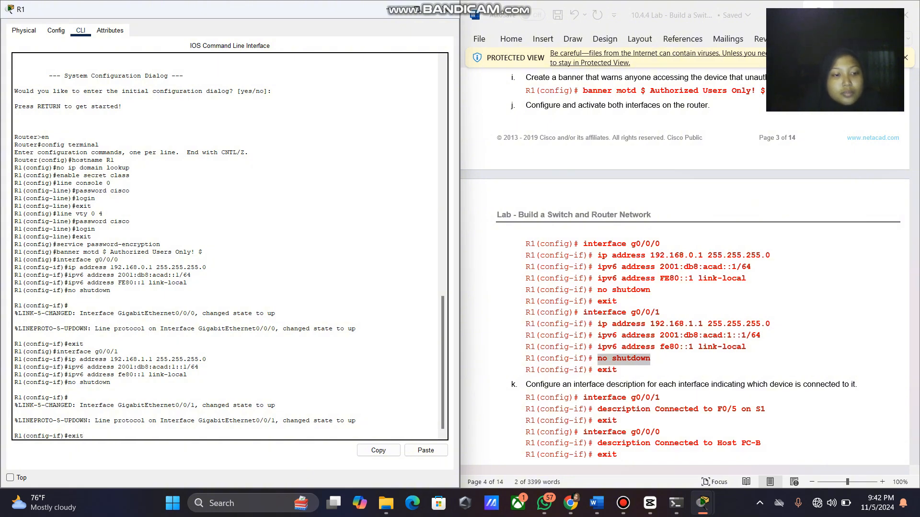
key(Return)
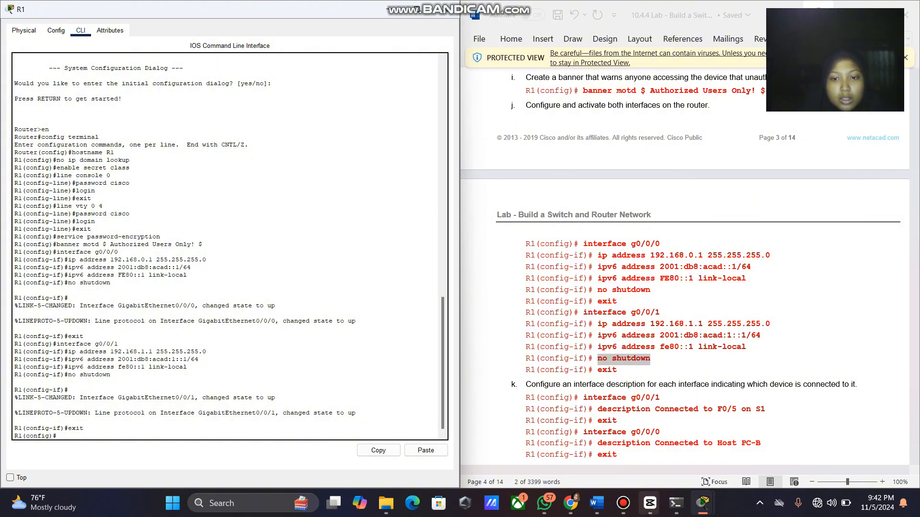
Enter R1's interface g0/0/1 configuration using the command copied from the lab guide.
scroll(685, 269, down, 3)
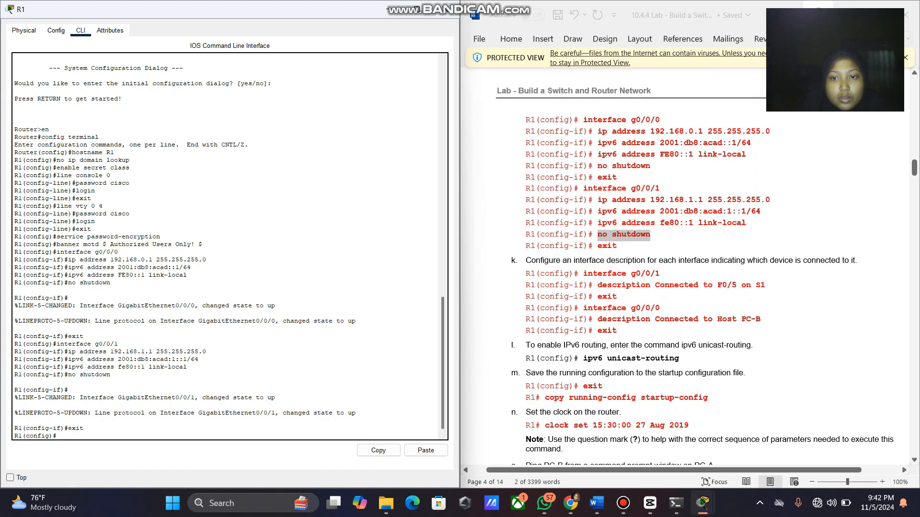
drag(660, 274, 583, 274)
key(super+c)
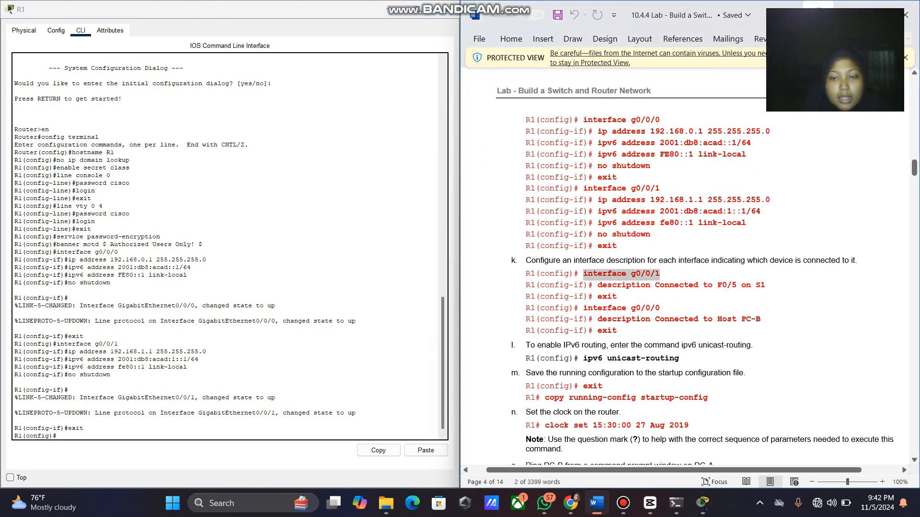
right_click(591, 275)
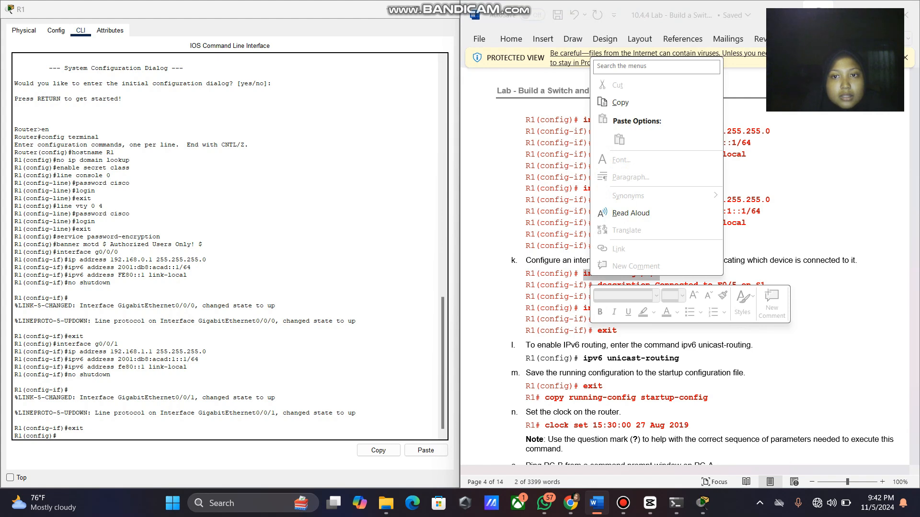
click(621, 102)
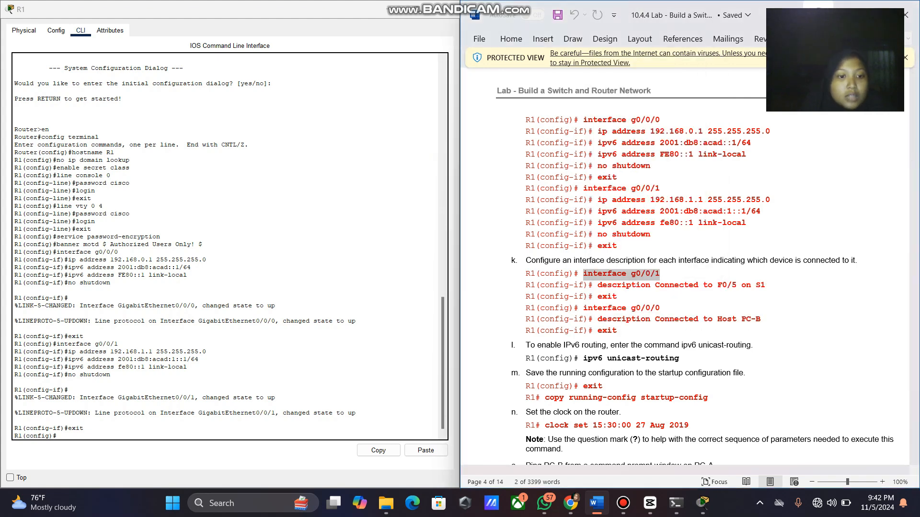
click(244, 436)
right_click(244, 436)
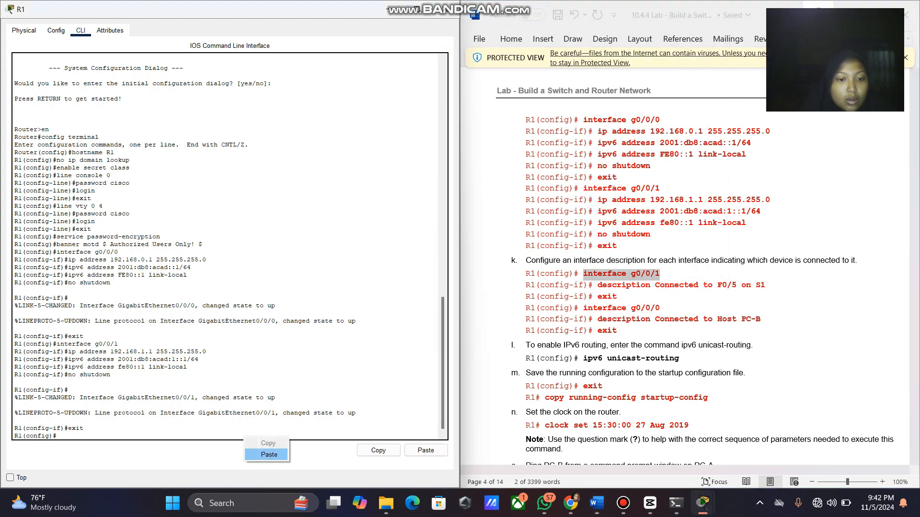
click(269, 455)
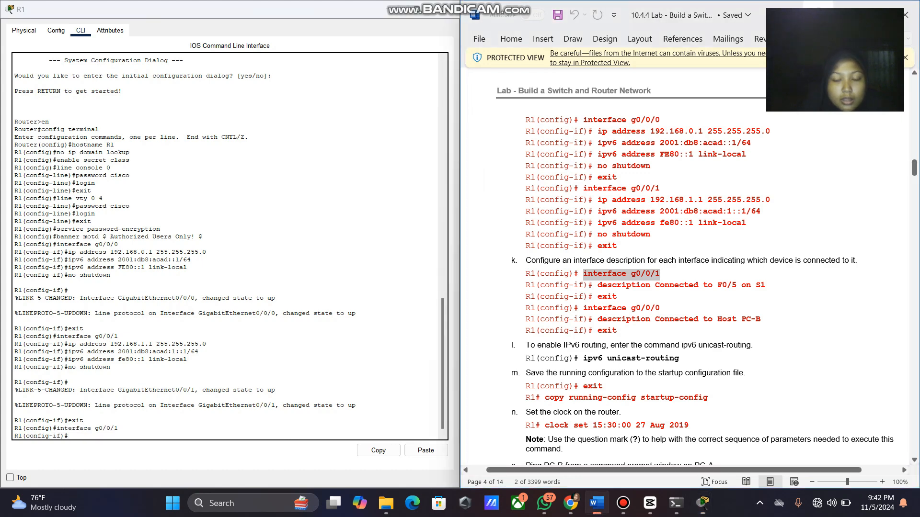
Describe g0/0/1 as 'Connected to F0/5 on S1' and exit to global configuration.
drag(597, 285, 769, 286)
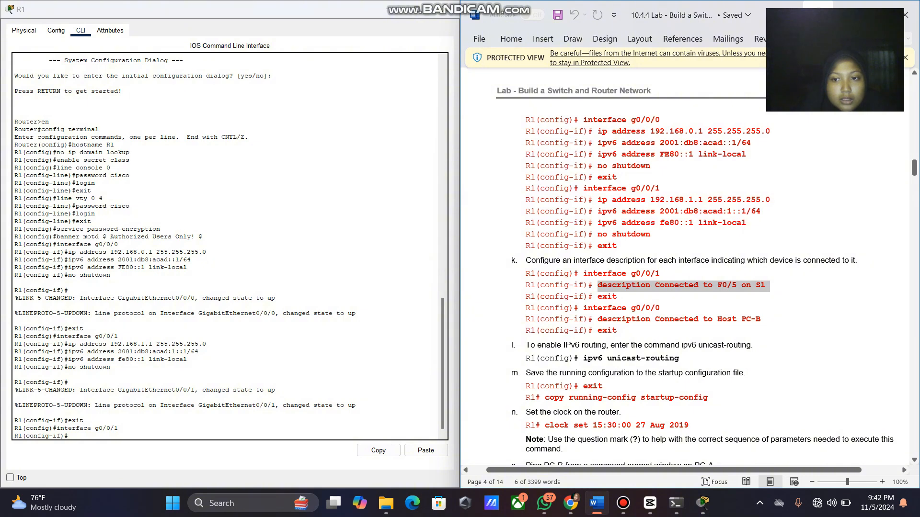
right_click(754, 287)
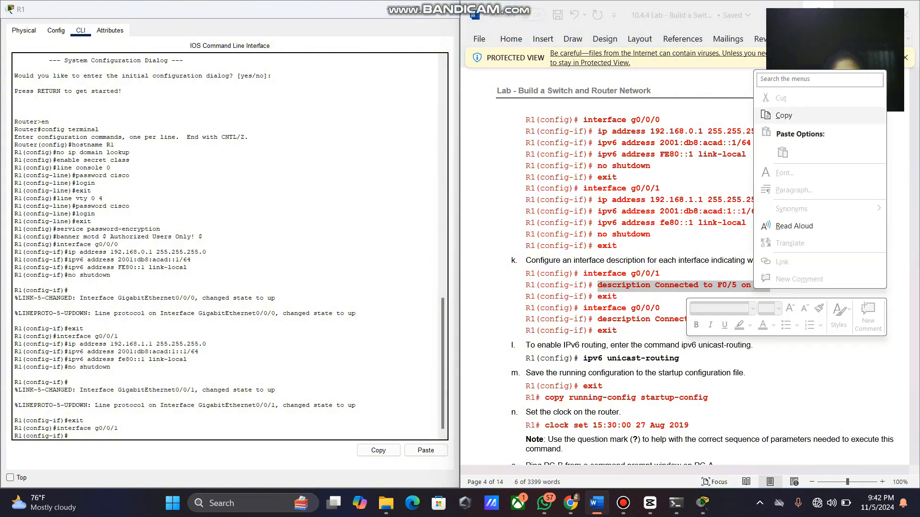
click(784, 115)
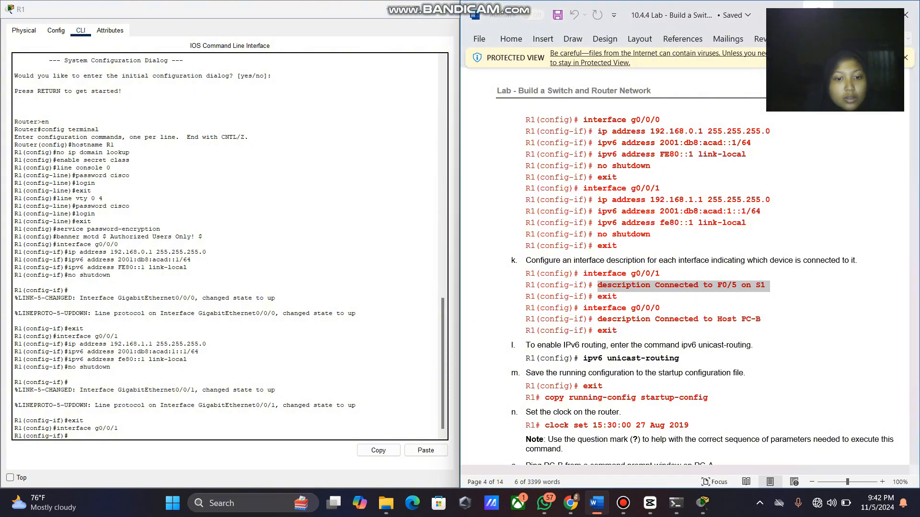
click(69, 436)
right_click(358, 435)
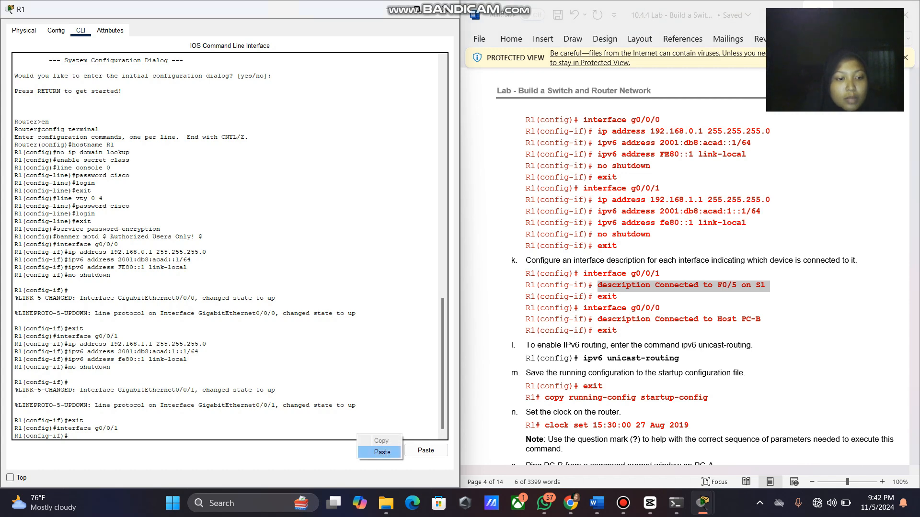
click(382, 452)
key(Return)
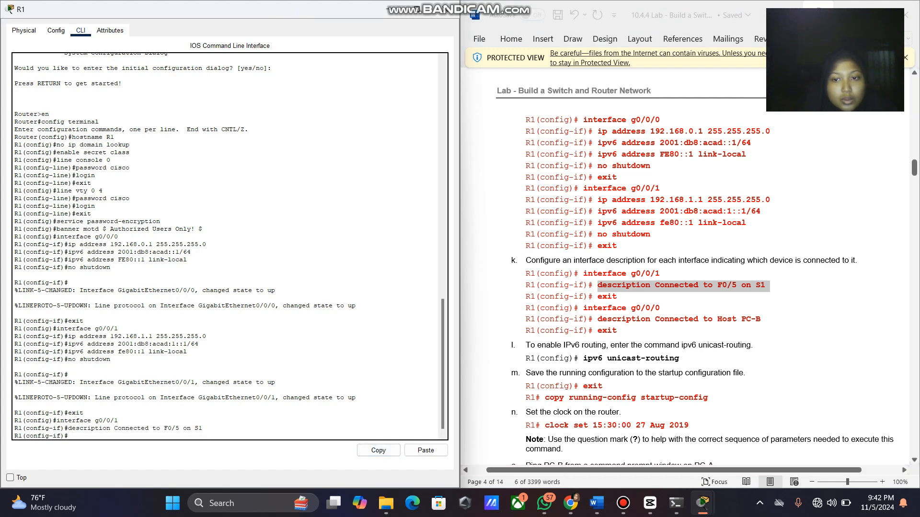
text(exit)
key(Return)
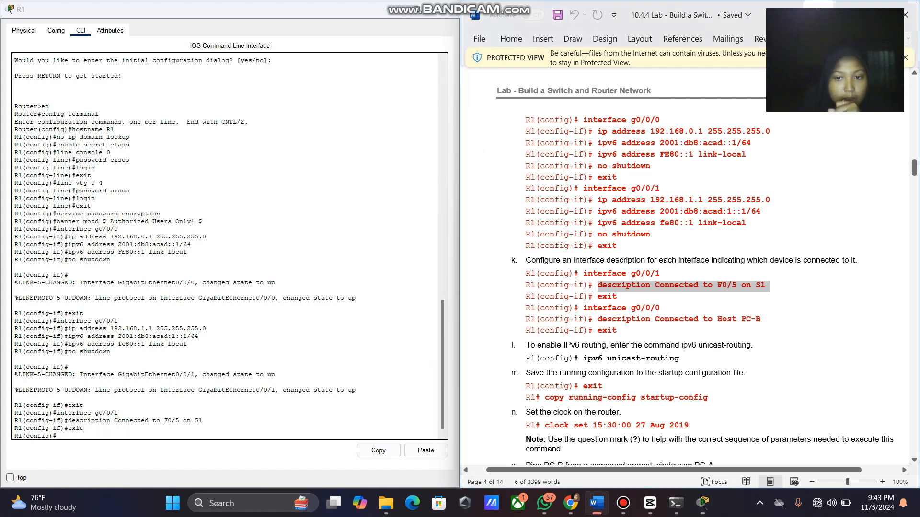
Enter R1's interface g0/0/0 configuration using the copied interface g0/0/0 command.
mouse_move(664, 308)
mouse_down()
mouse_move(527, 309)
mouse_move(660, 309)
mouse_up()
click(588, 308)
right_click(659, 309)
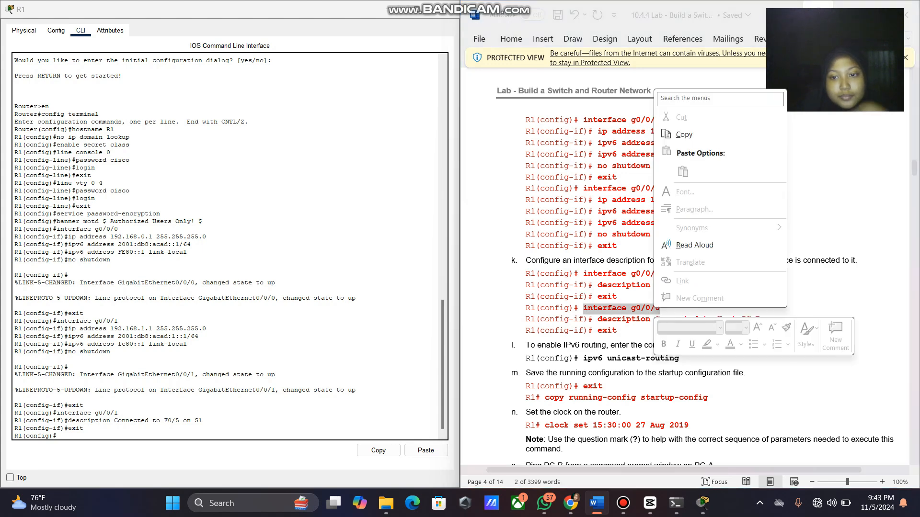
click(684, 135)
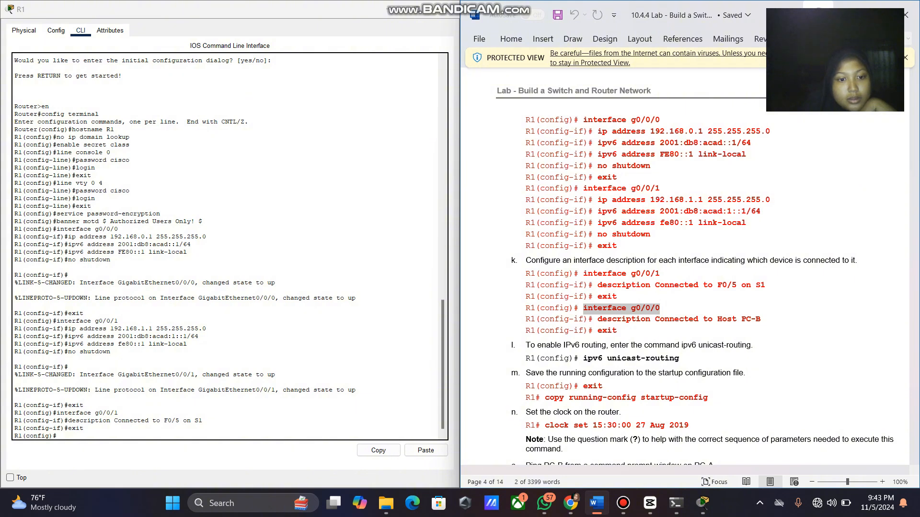
click(266, 434)
right_click(266, 434)
click(291, 452)
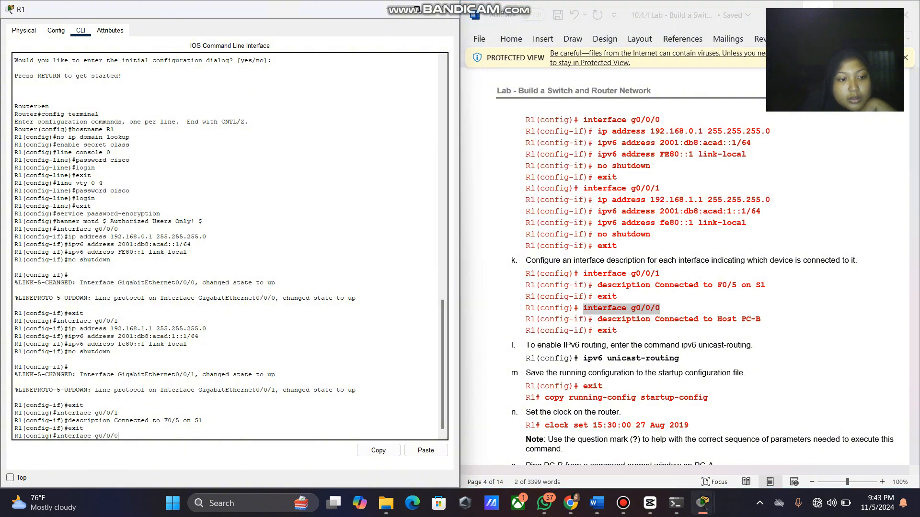
key(Return)
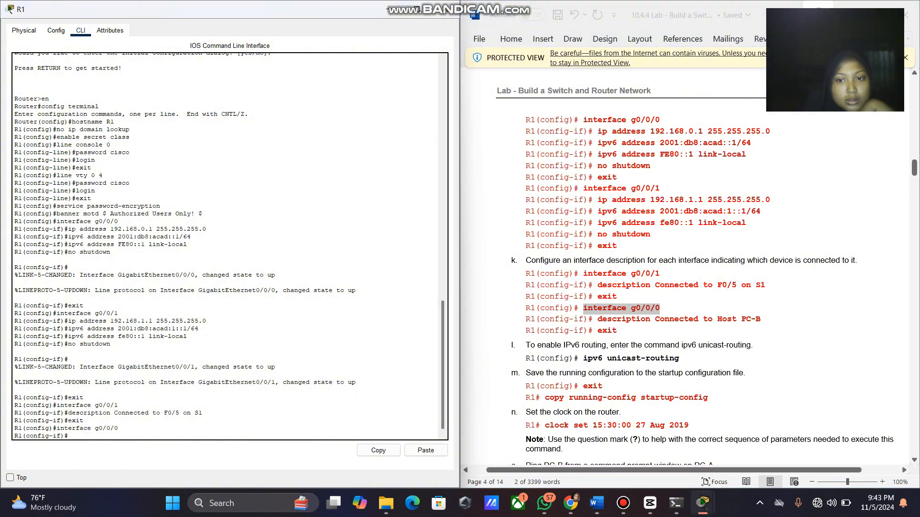
Describe g0/0/0 as 'Connected to Host PC-B' and exit to global configuration.
drag(598, 319, 765, 319)
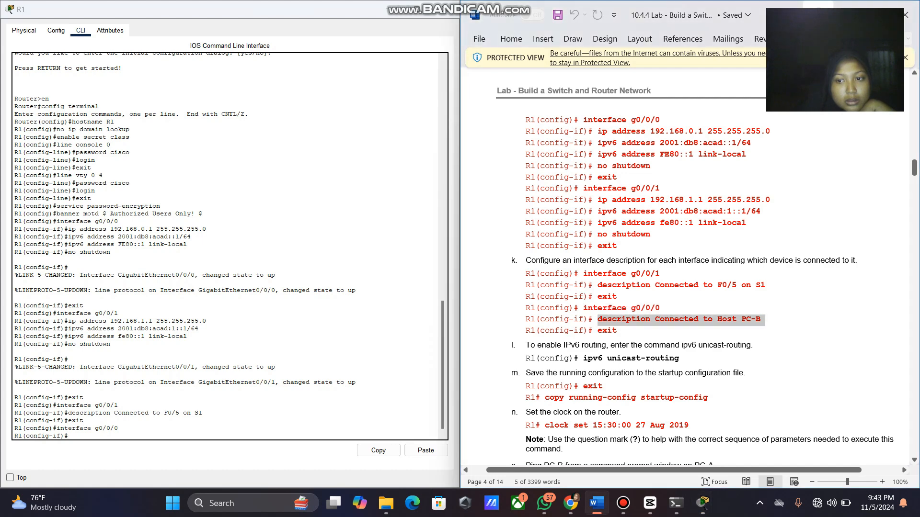
right_click(750, 317)
click(772, 147)
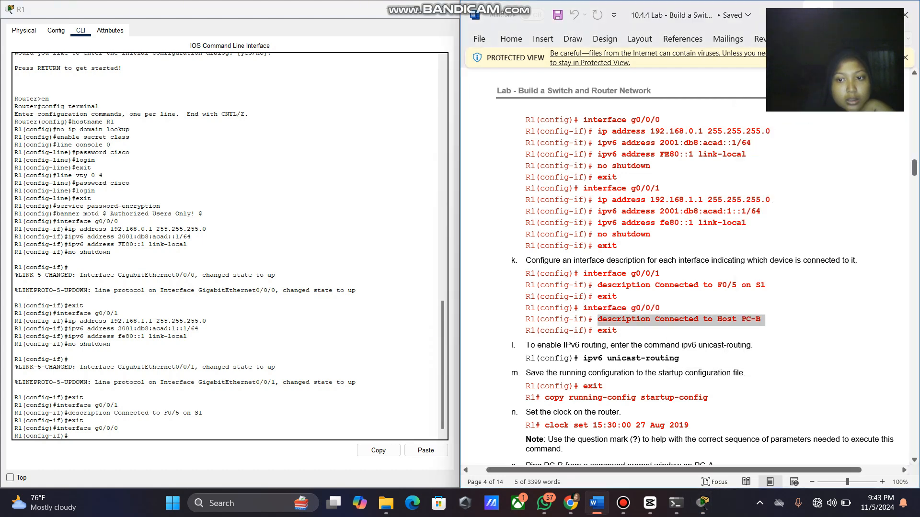
click(227, 434)
right_click(227, 434)
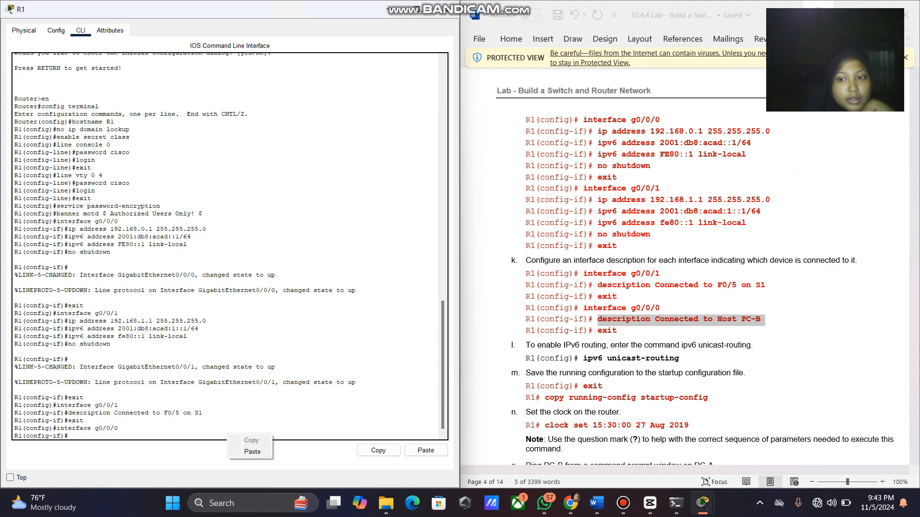
click(253, 452)
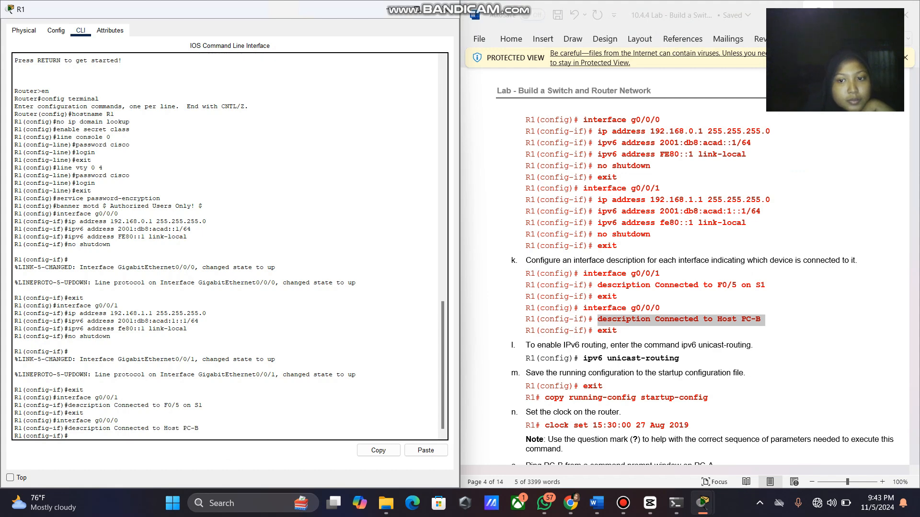
text(exit)
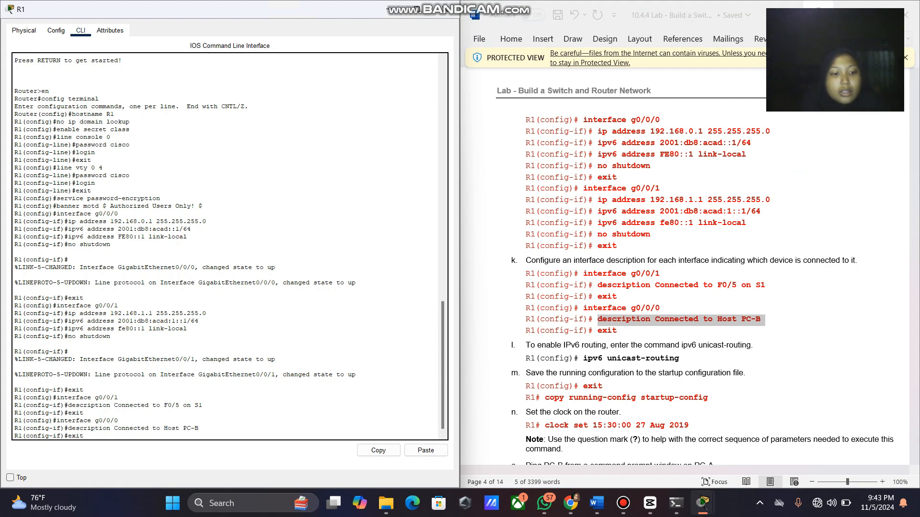
key(Return)
Run 'ipv6 unicast-routing' on R1, then exit back to the R1# privileged prompt.
scroll(695, 266, down, 1)
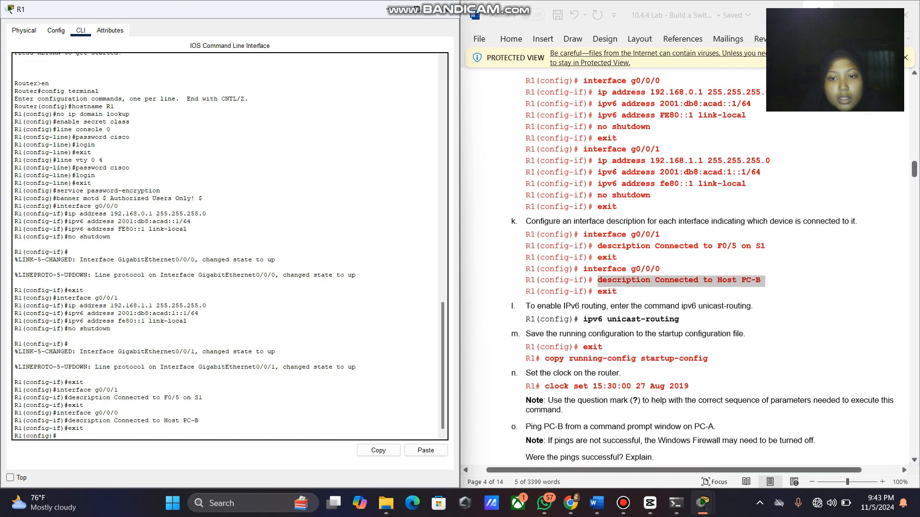
drag(622, 319, 679, 318)
drag(622, 319, 583, 318)
right_click(597, 318)
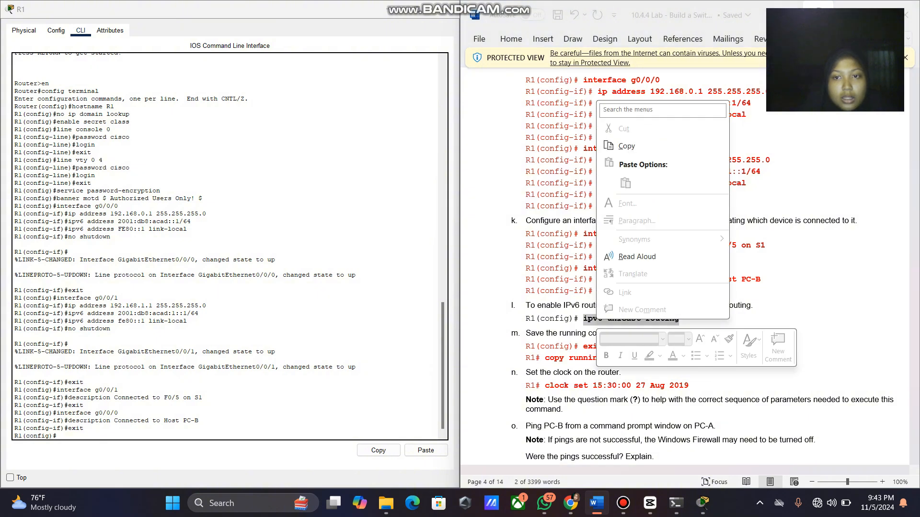
click(622, 143)
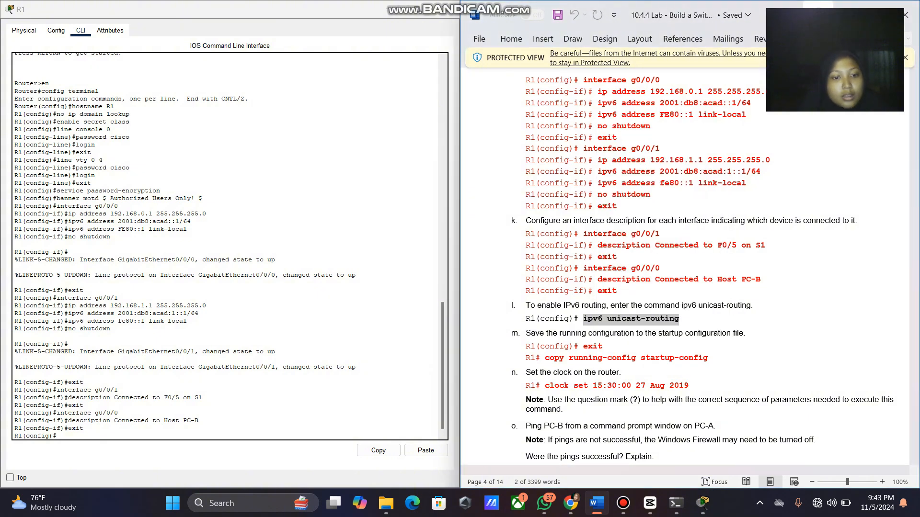
click(222, 435)
right_click(222, 435)
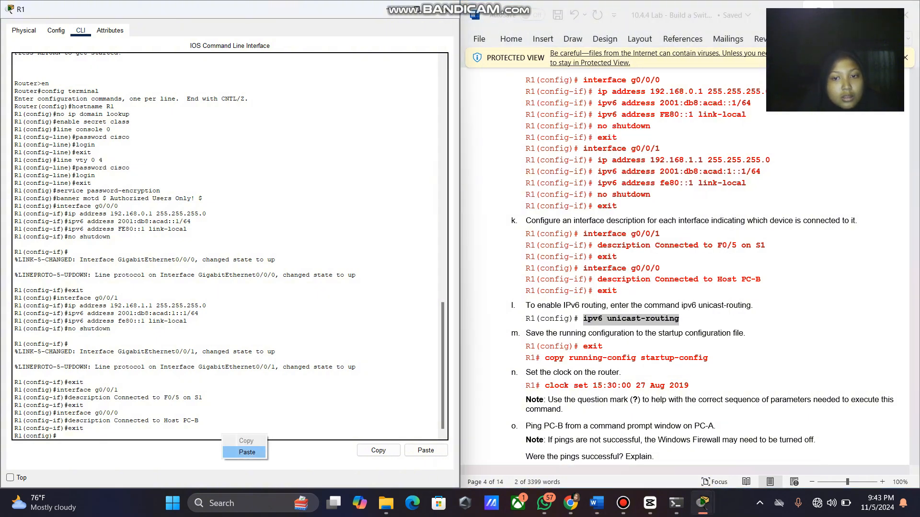
click(247, 452)
key(Return)
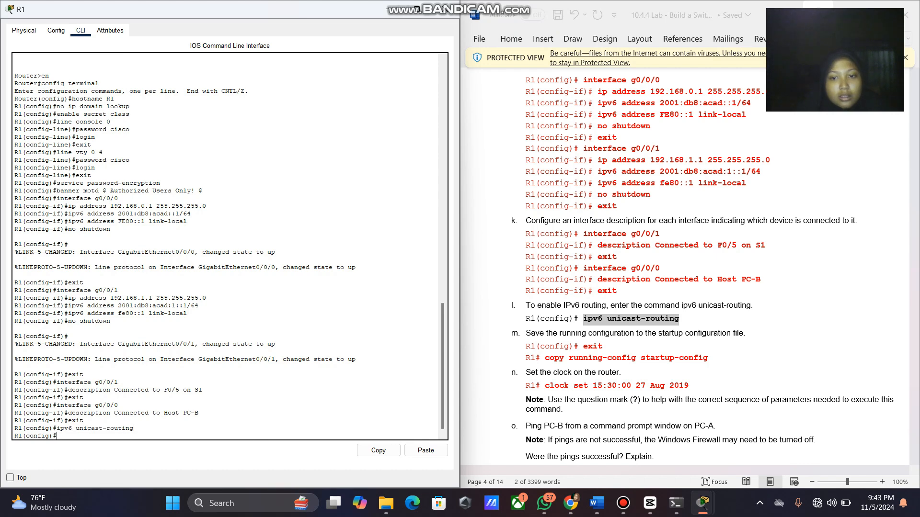
text(exit)
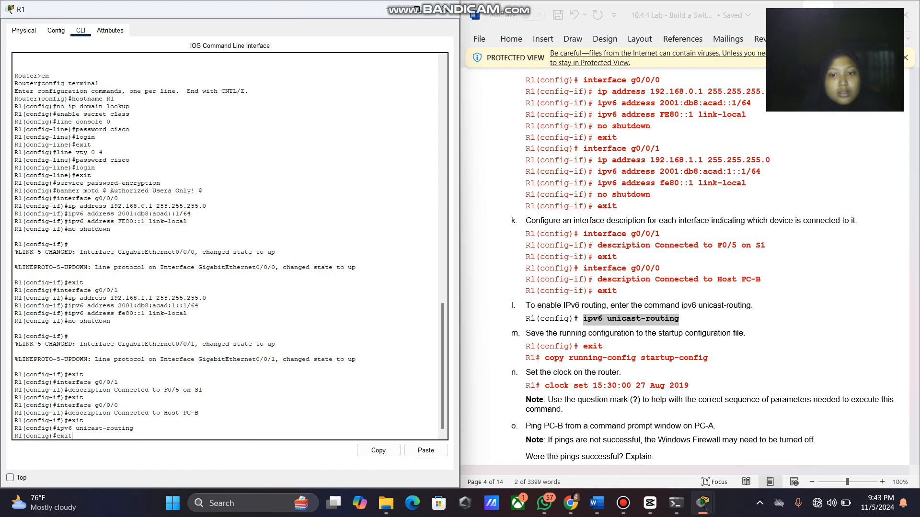
key(Return)
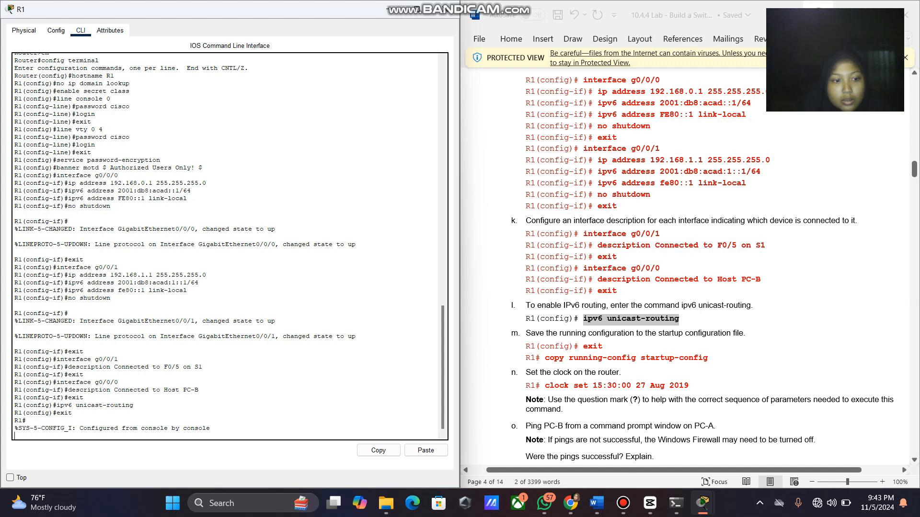
key(Return)
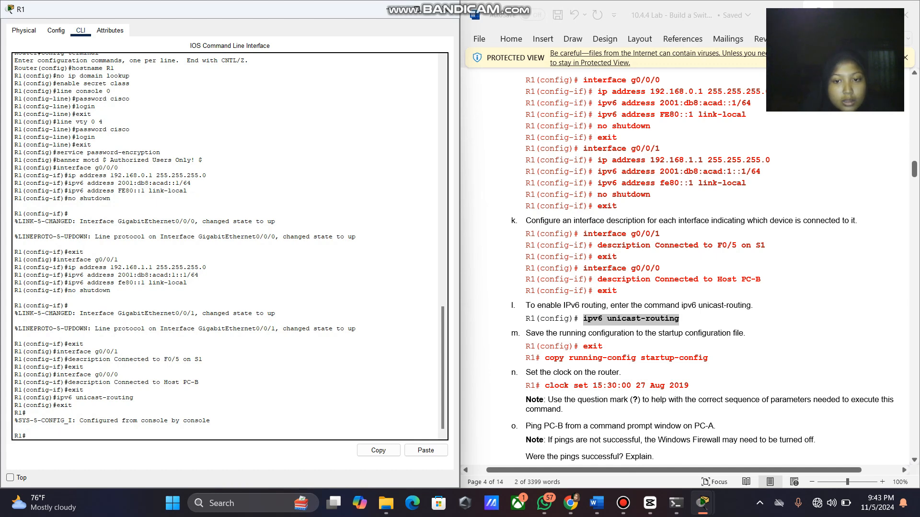
Save R1's configuration with 'copy running-config startup-config', confirming the startup-config destination.
drag(544, 358, 708, 357)
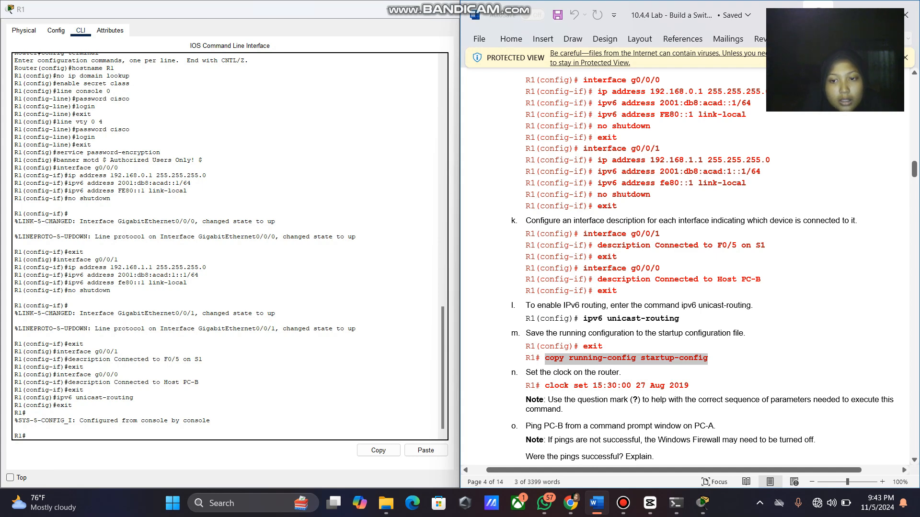
right_click(688, 360)
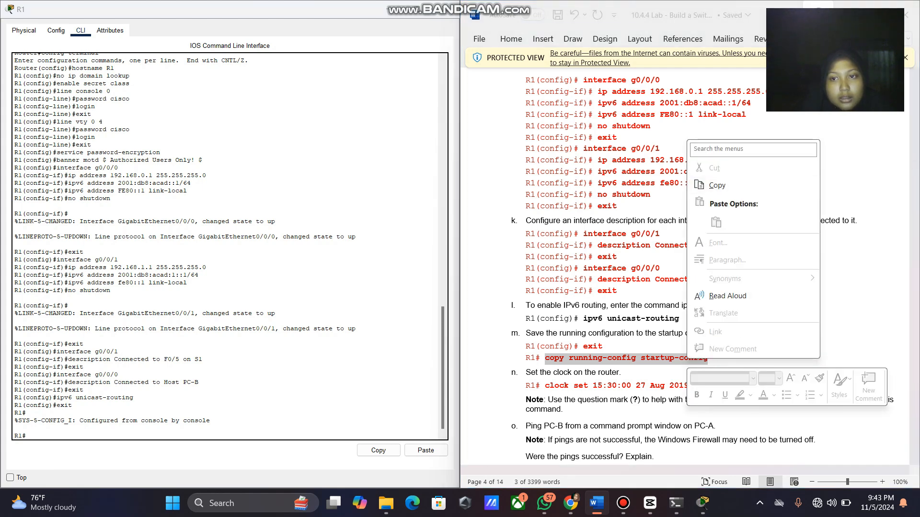
click(717, 186)
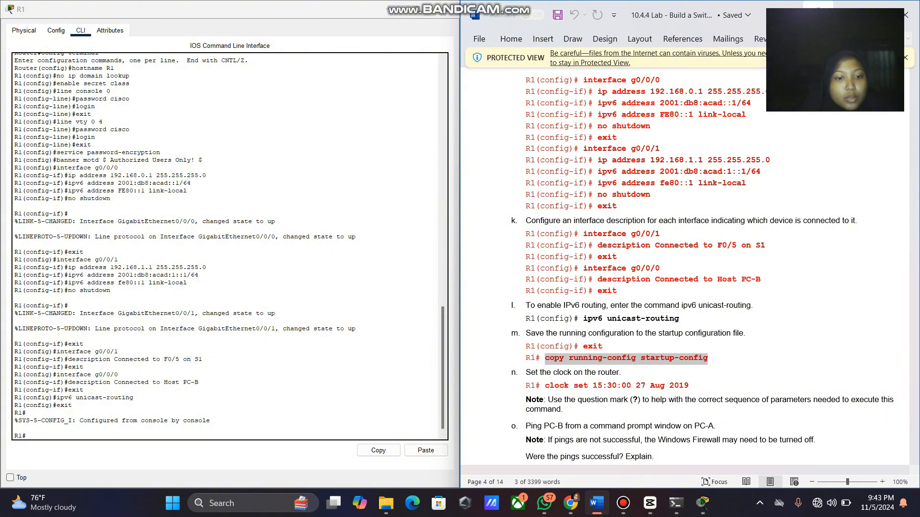
click(53, 429)
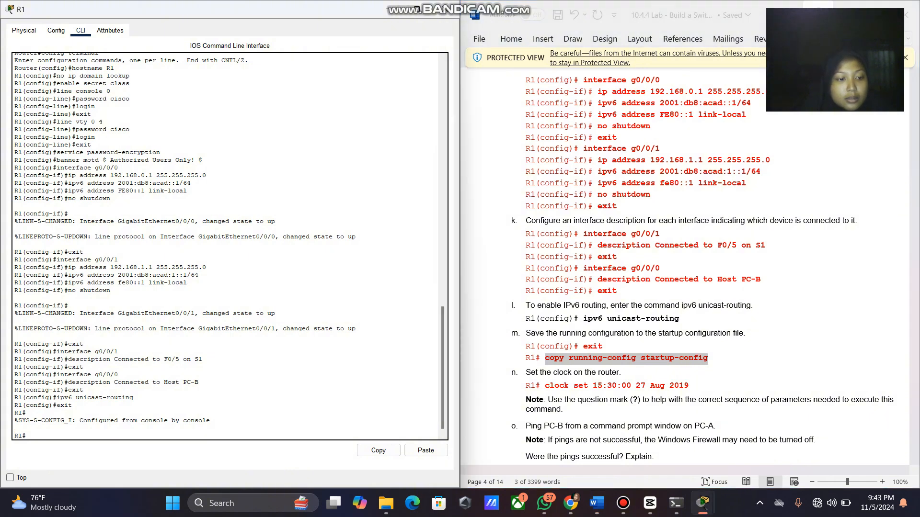
right_click(259, 438)
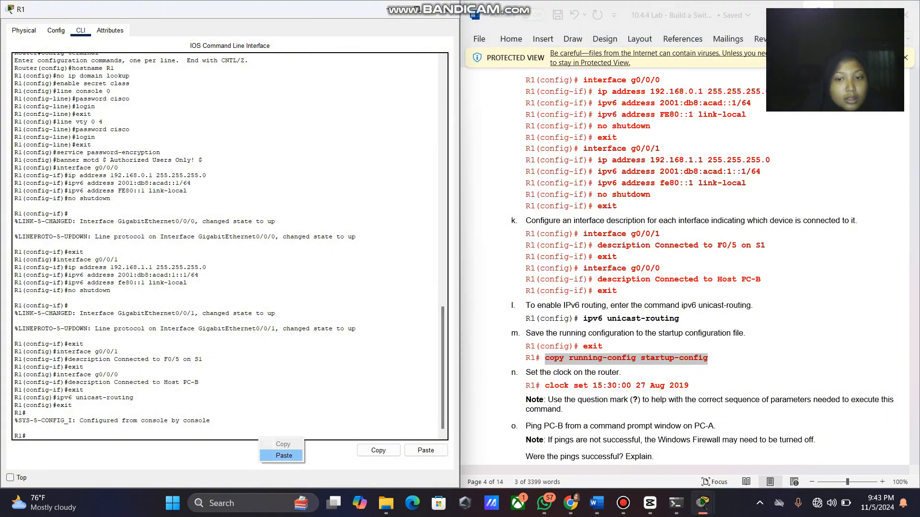
click(280, 456)
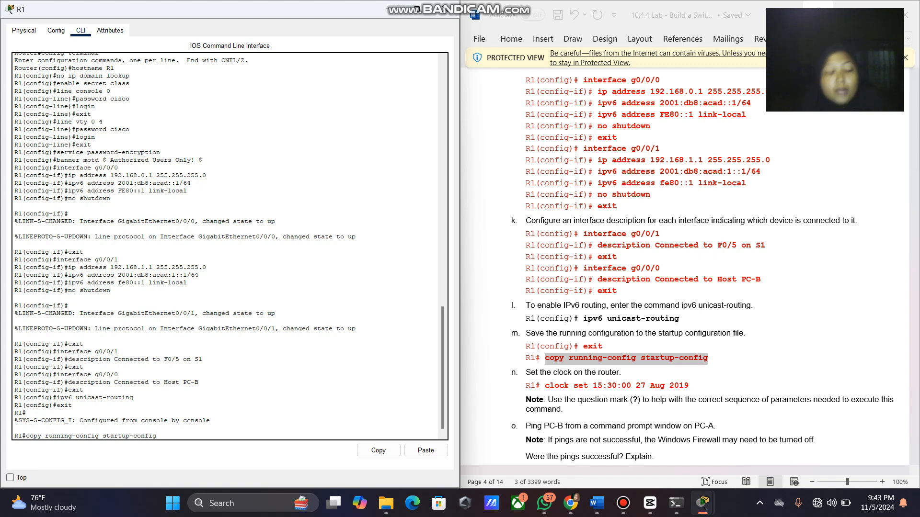
key(Return)
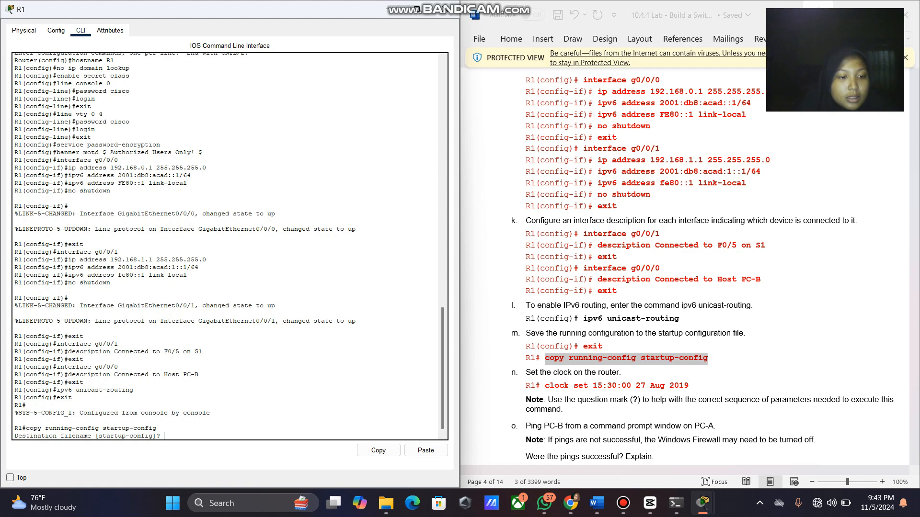
key(Return)
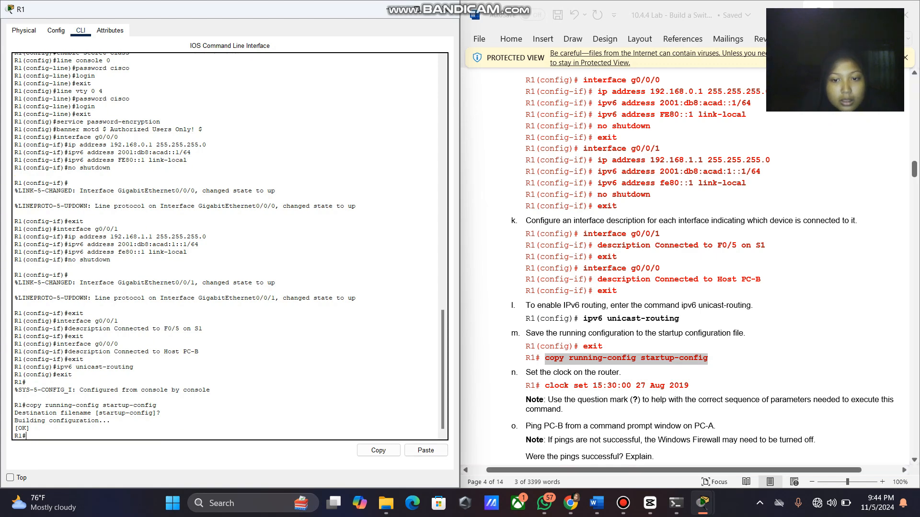
Set R1's clock with 'clock set 15:30:00 27 Aug 2019'.
drag(545, 386, 688, 385)
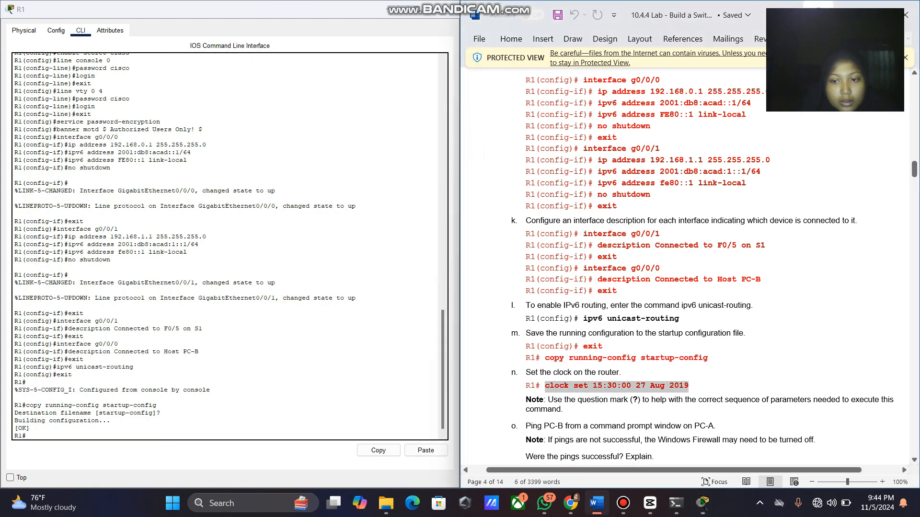
right_click(676, 383)
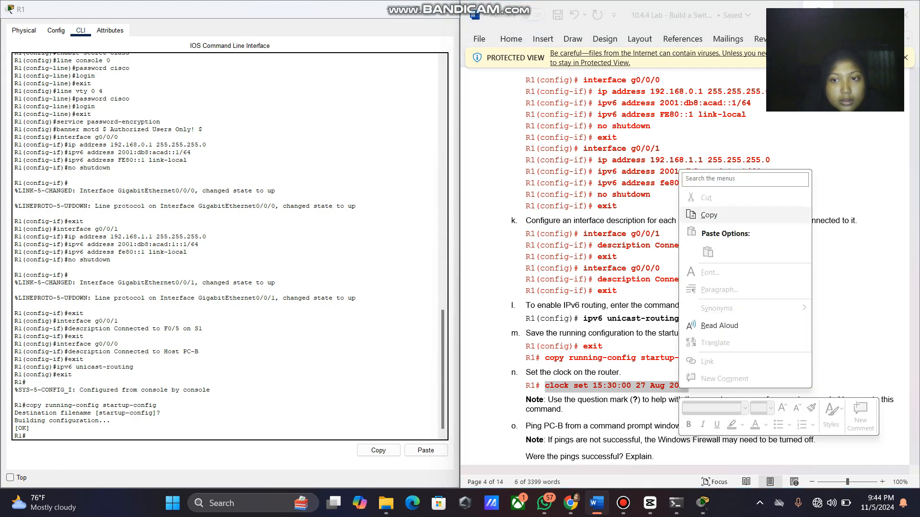
click(709, 214)
click(326, 434)
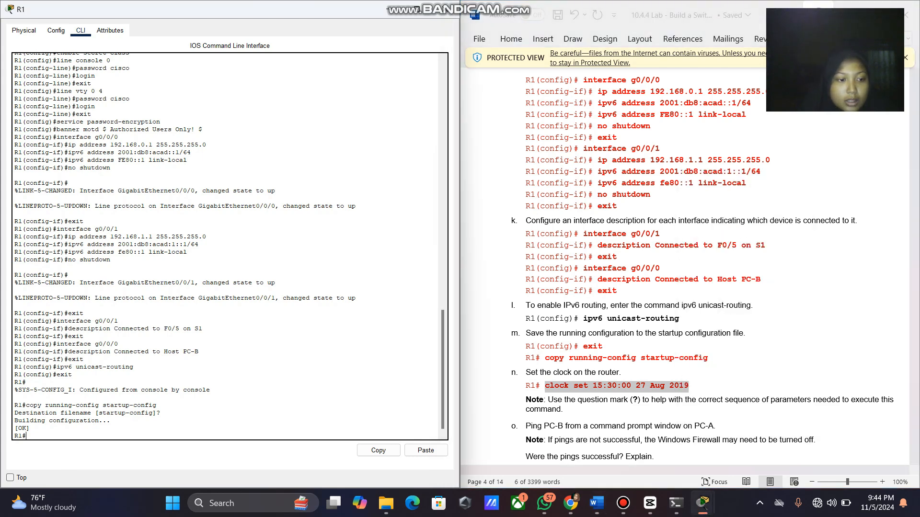
right_click(326, 434)
click(350, 452)
key(Return)
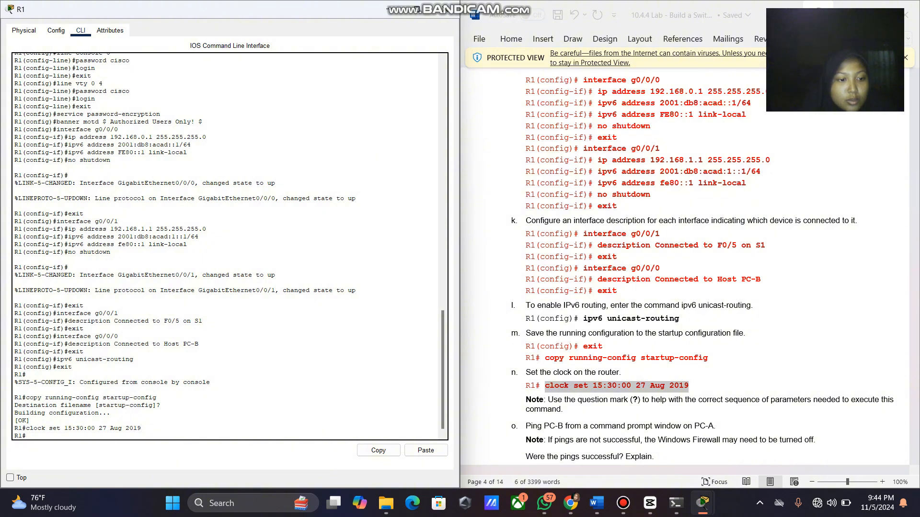
Open switch S1's command line interface and bring up the Switch> prompt.
scroll(685, 264, down, 10)
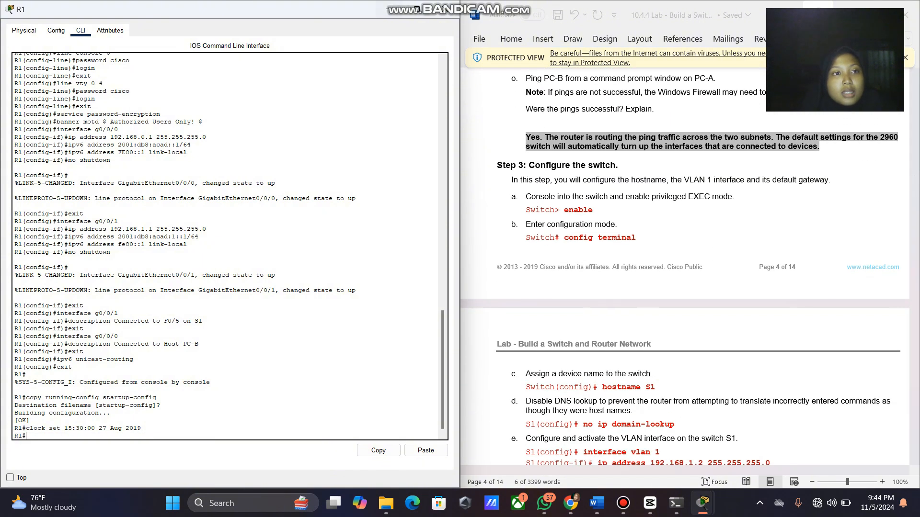
click(387, 9)
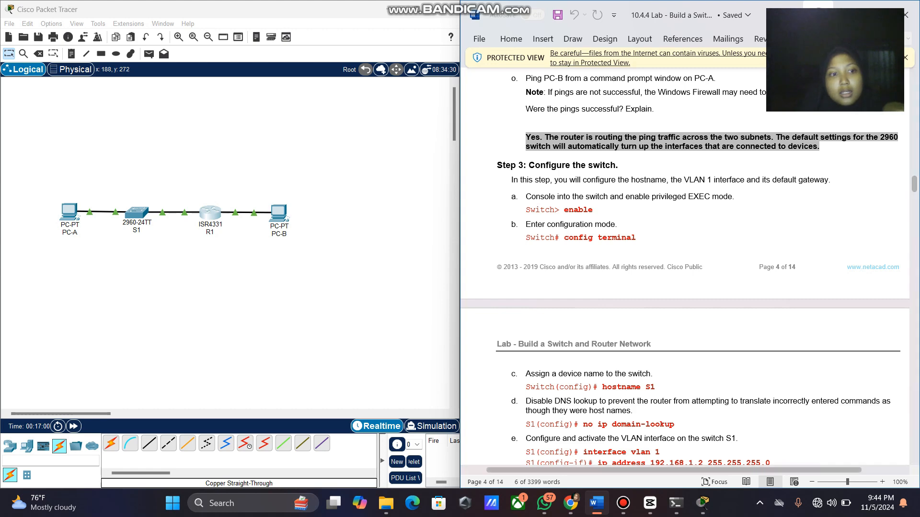
click(134, 213)
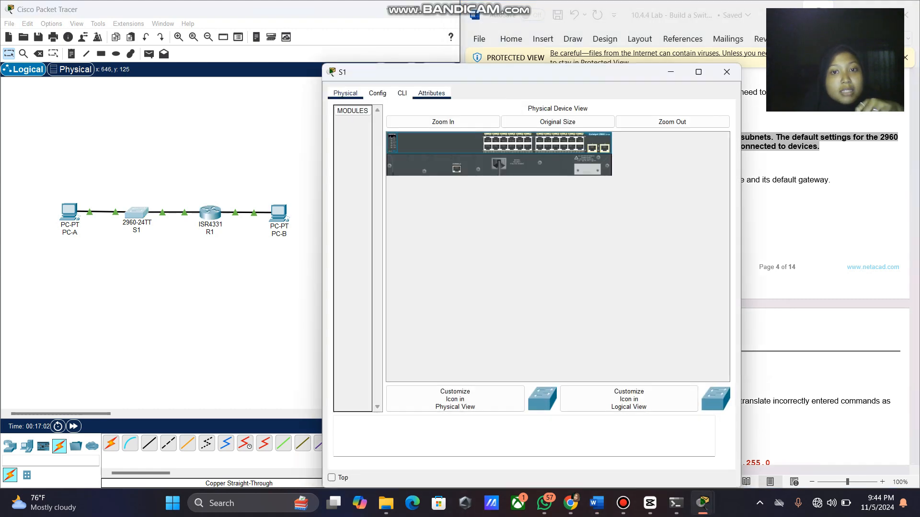
drag(431, 72, 137, 30)
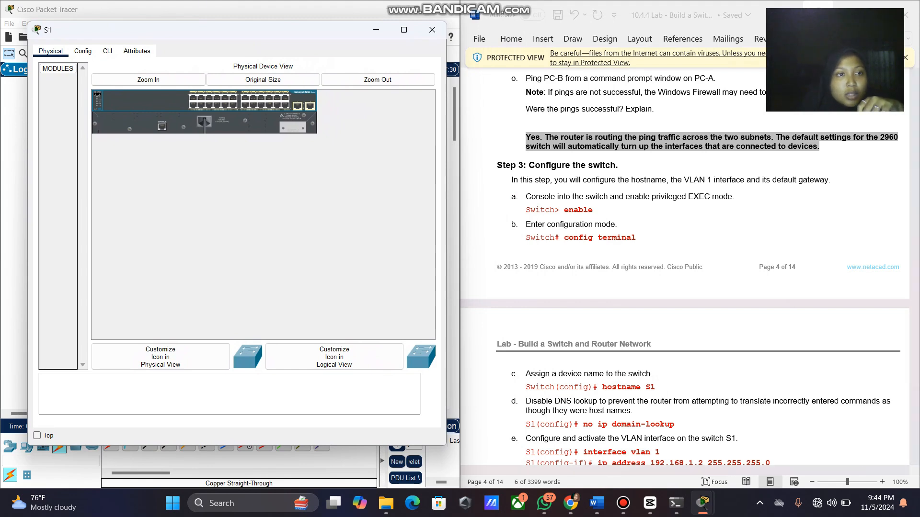
click(107, 51)
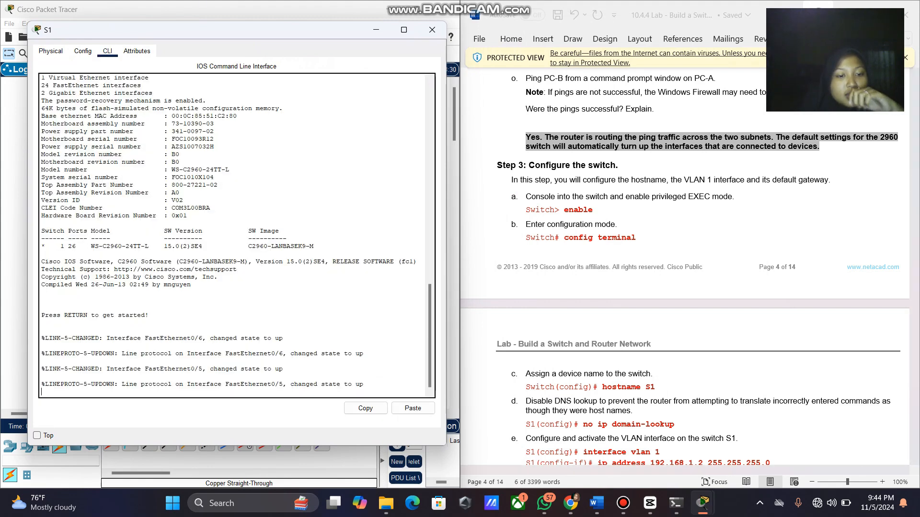
key(Return)
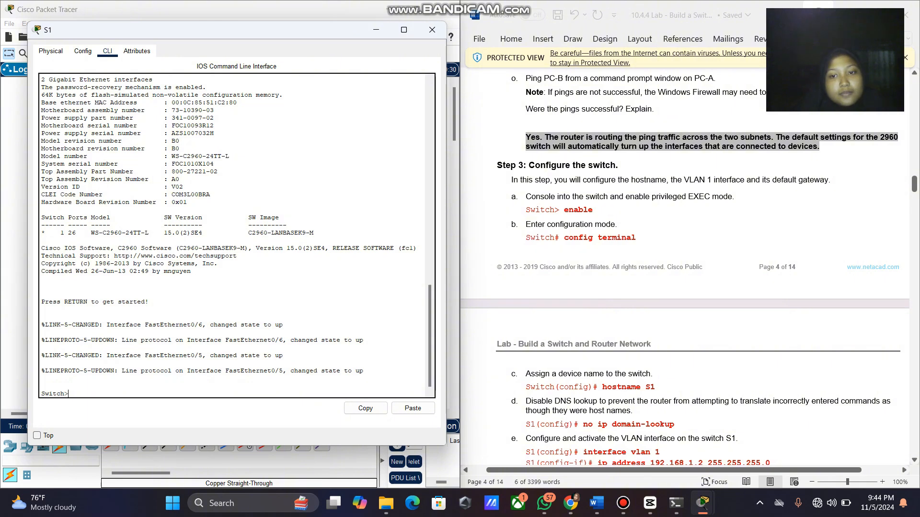
Enter global configuration with en and config terminal, then set hostname S1.
scroll(685, 264, down, 1)
text(en)
key(Return)
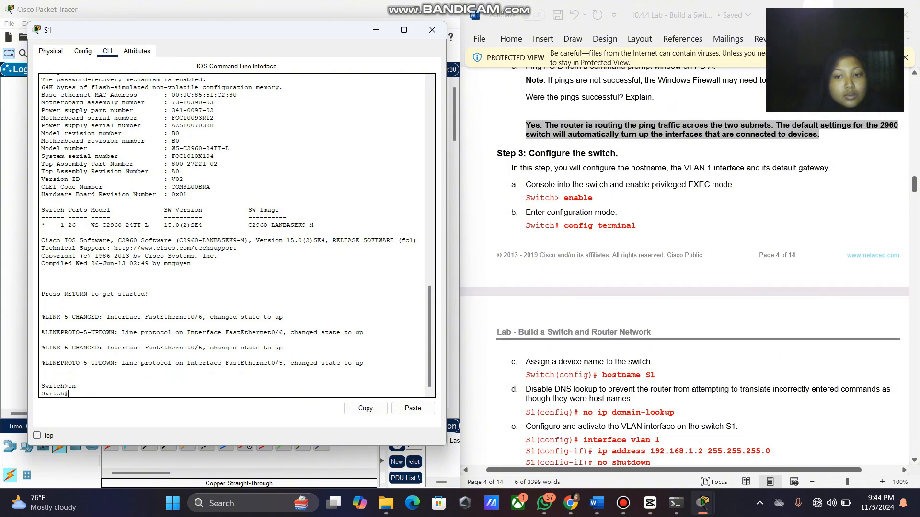
text(con)
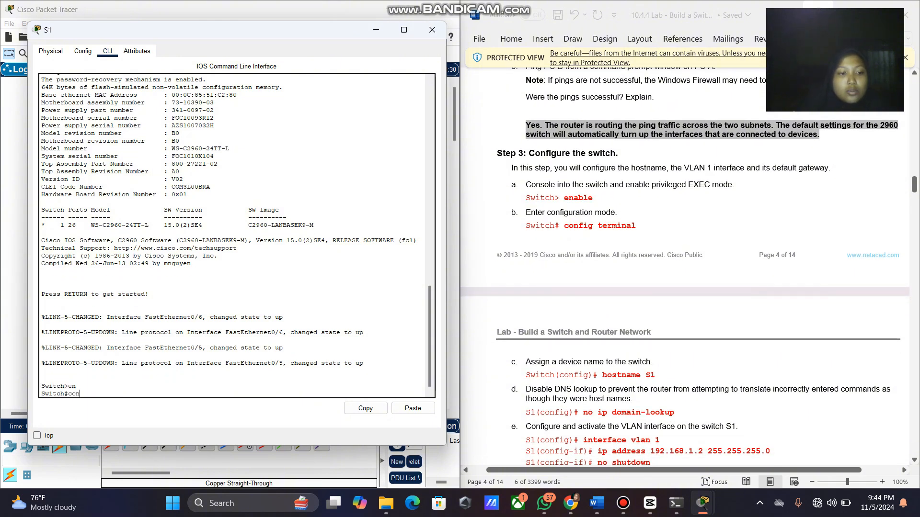
text(fig te)
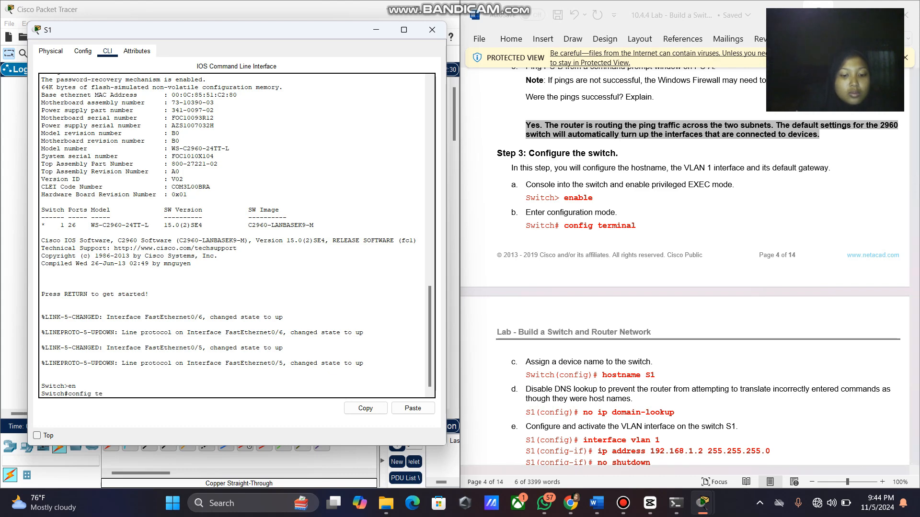
text(rminal)
key(Return)
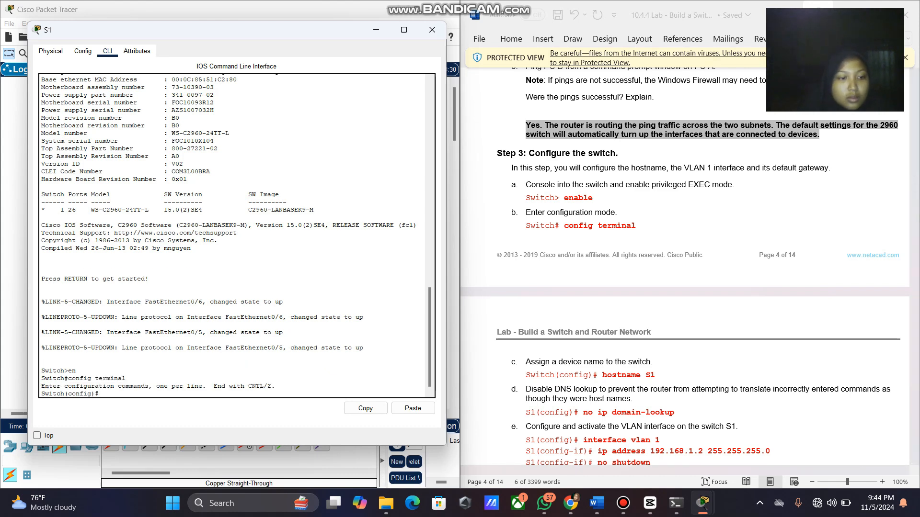
scroll(685, 263, down, 1)
text(ho)
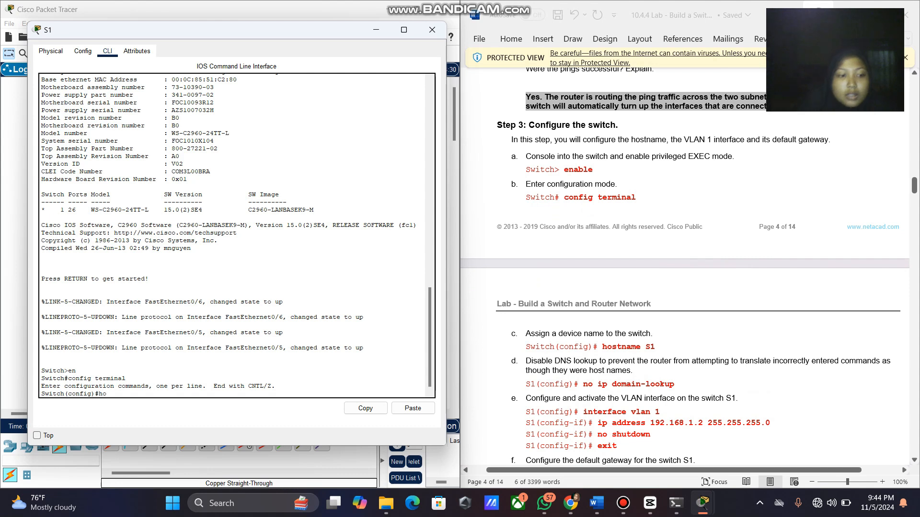
text(stname S1)
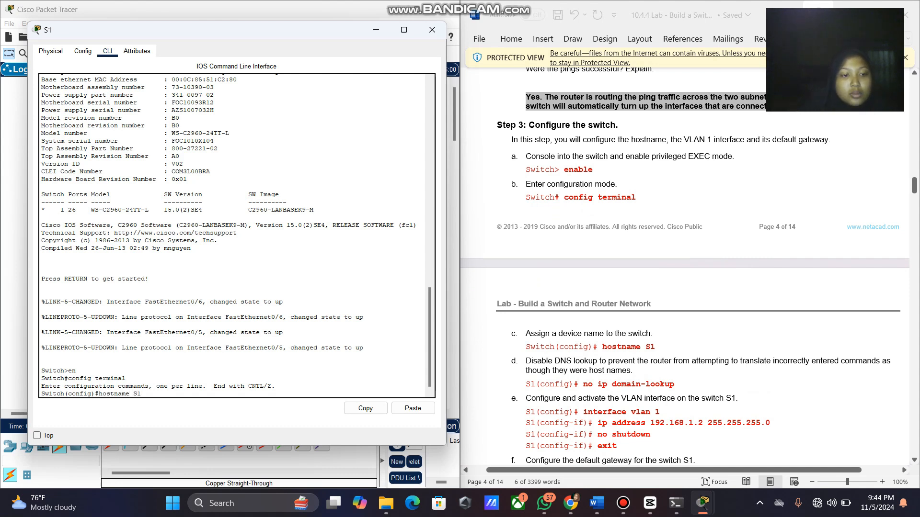
key(Return)
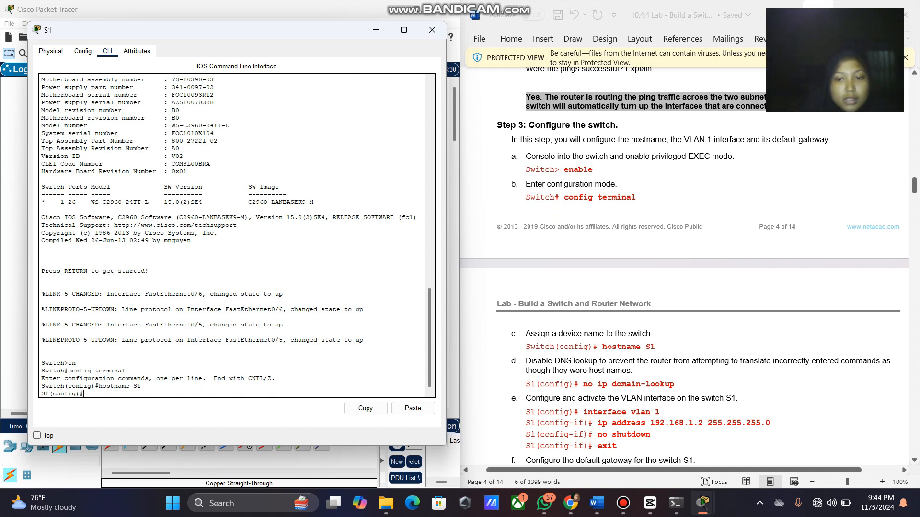
Type the 'no ip domain look' command at the S1 configuration prompt.
text(no ip )
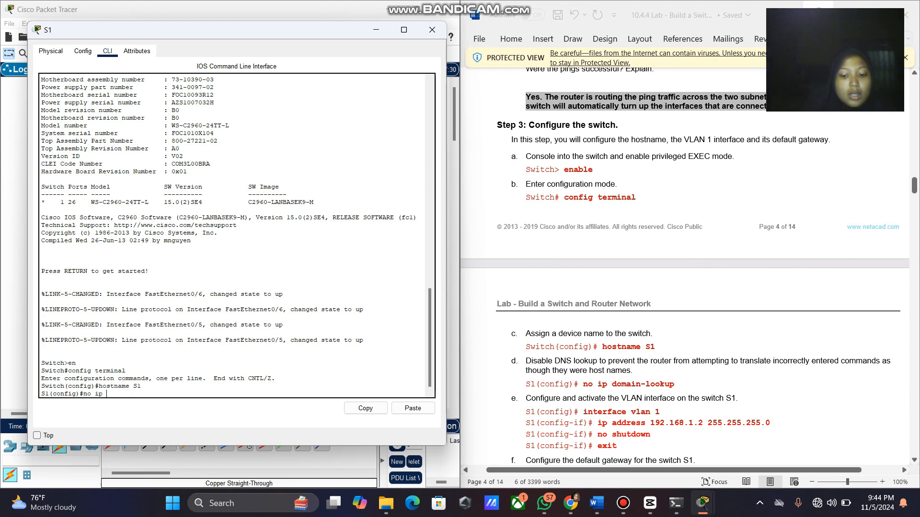
text(domain lookup)
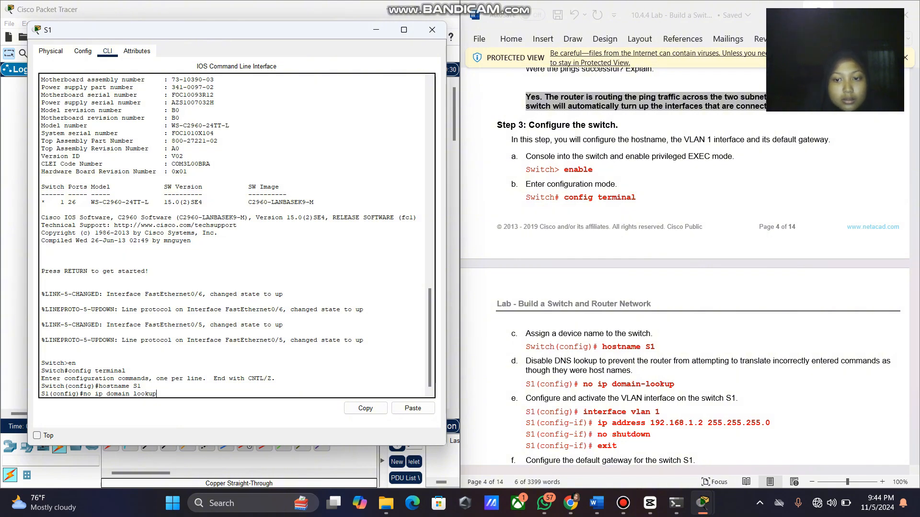
scroll(685, 263, up, 12)
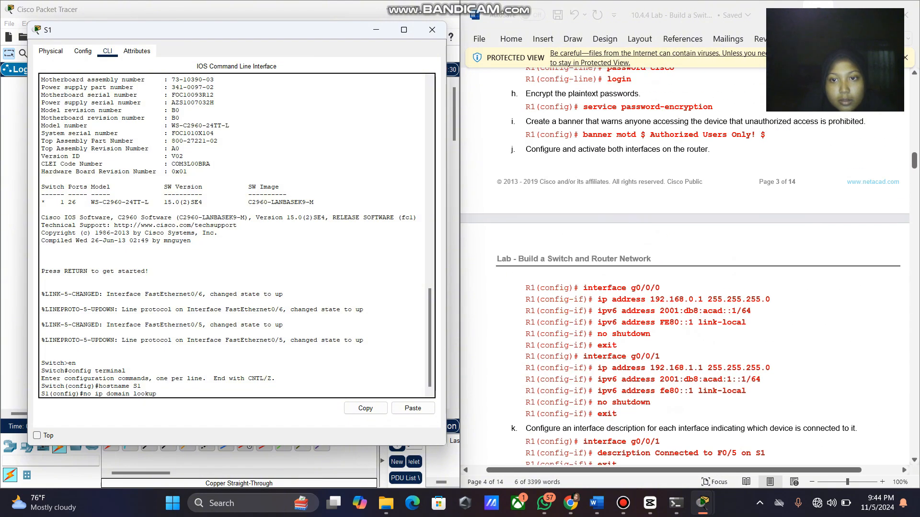
scroll(685, 263, up, 3)
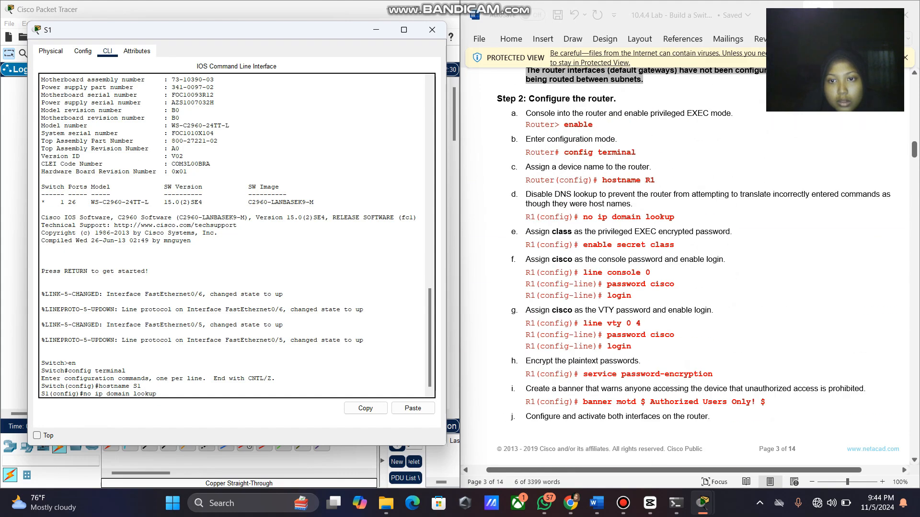
scroll(685, 263, down, 15)
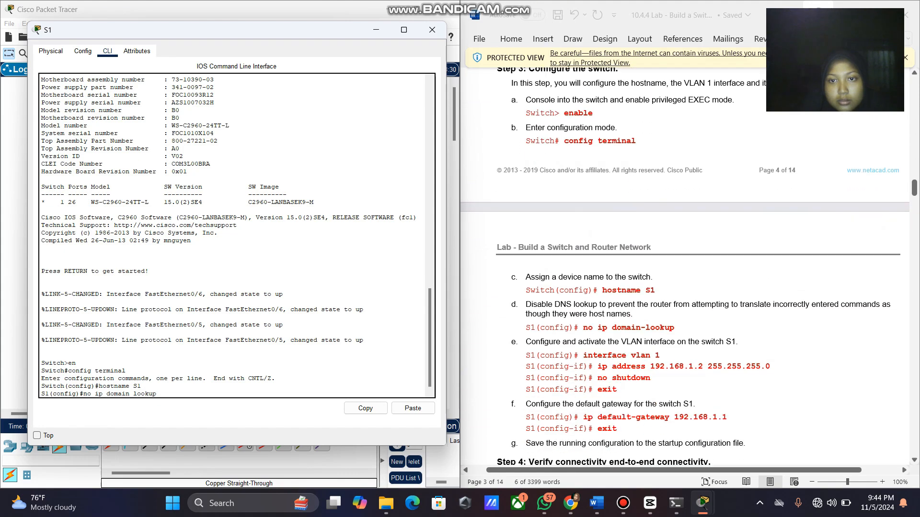
scroll(685, 263, down, 2)
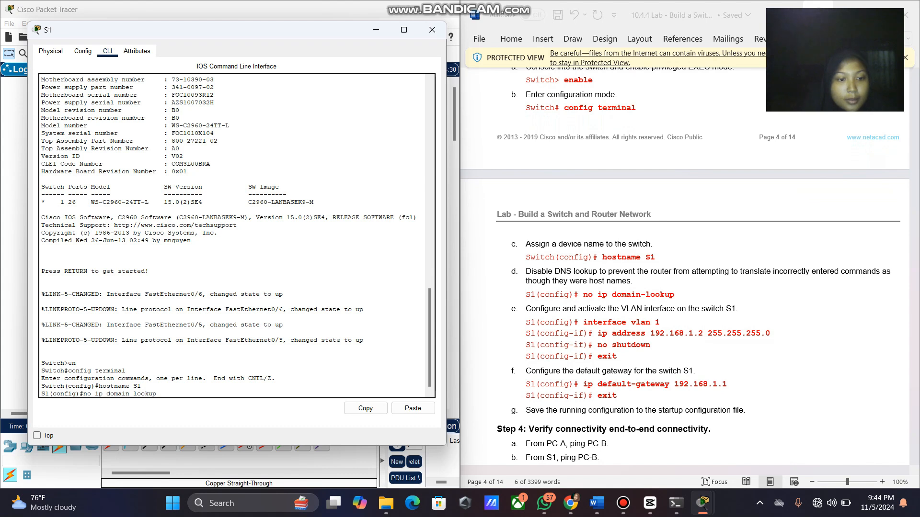
Disable DNS lookup on S1 and enter 'interface vlan 1' configuration.
key(Return)
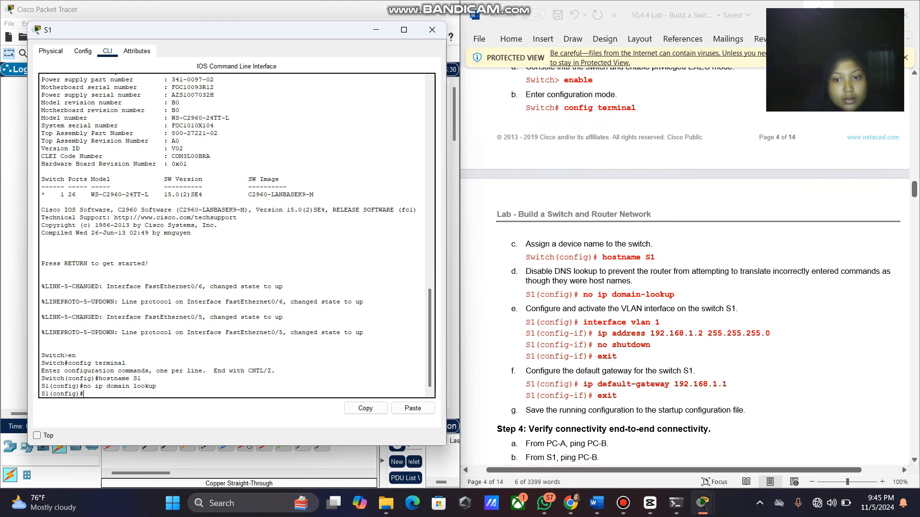
drag(583, 322, 660, 322)
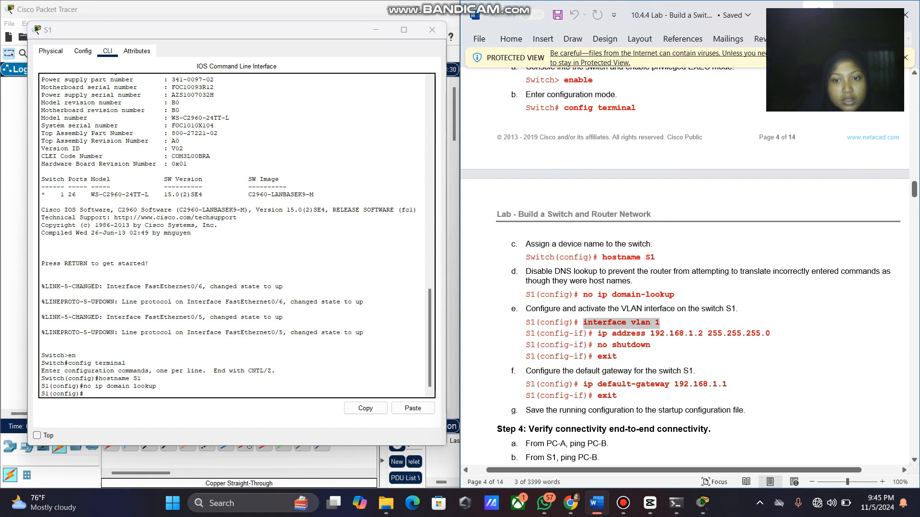
right_click(654, 323)
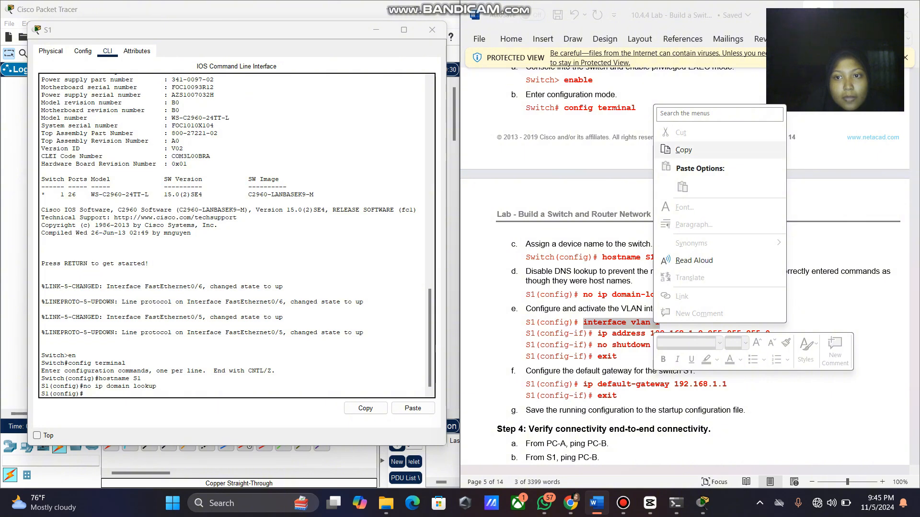
click(682, 150)
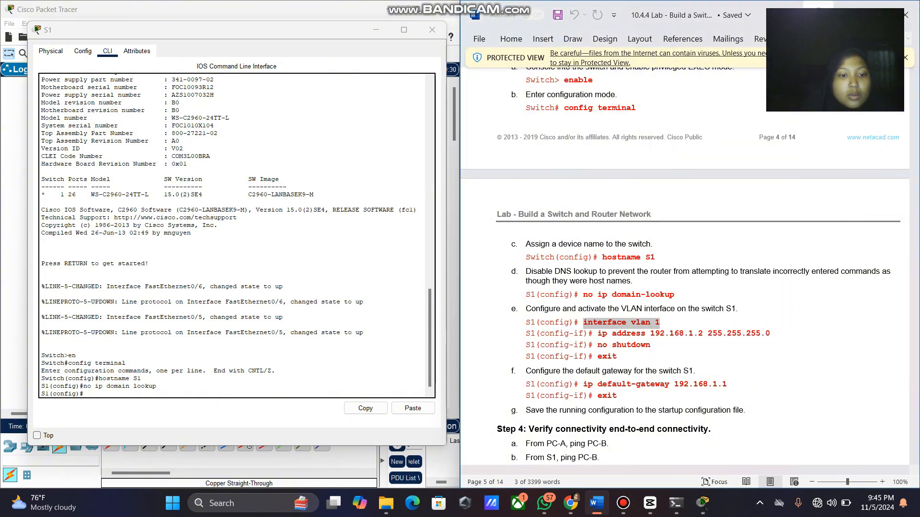
click(242, 395)
right_click(242, 394)
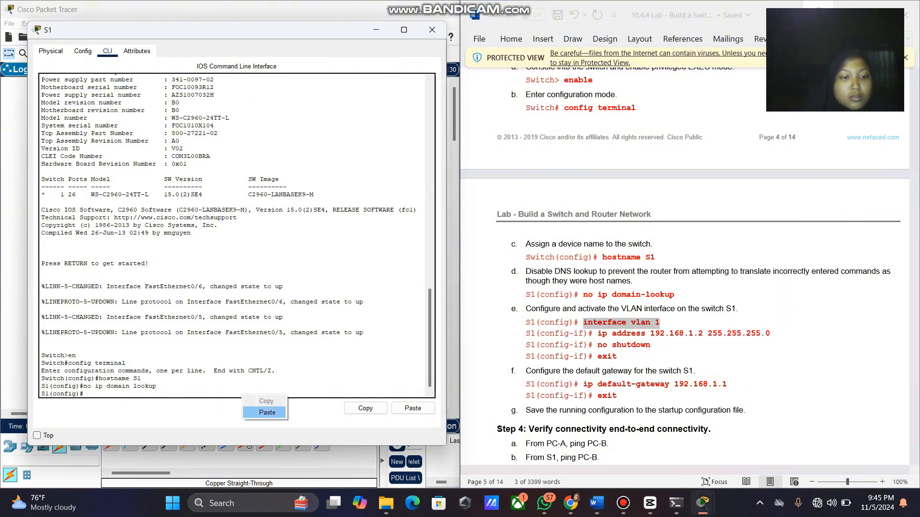
click(267, 412)
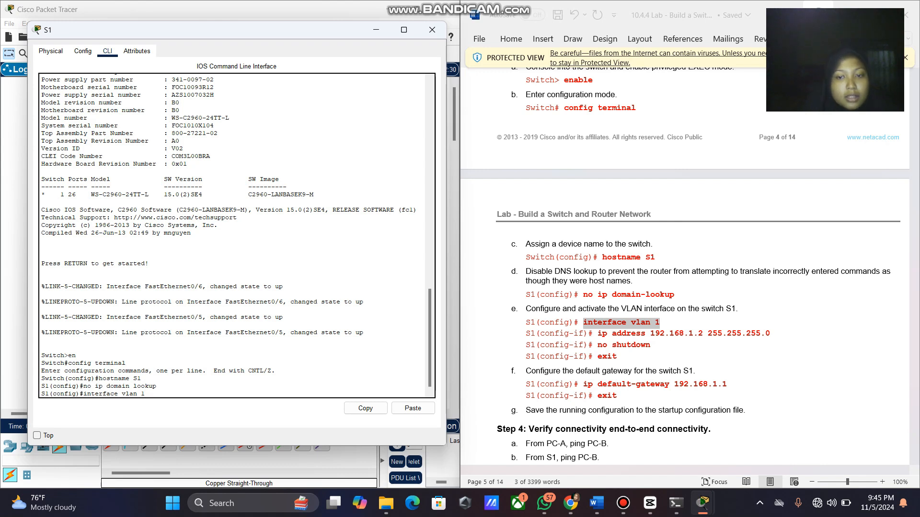
key(Return)
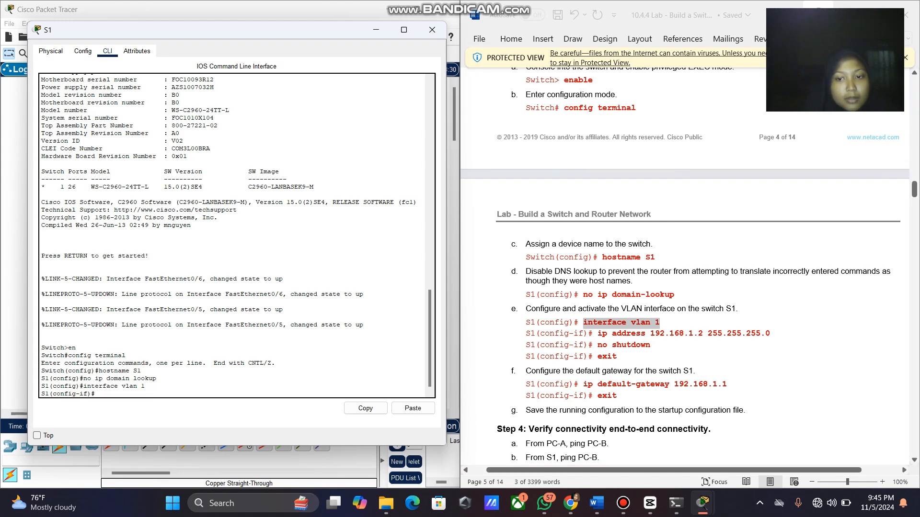
Assign VLAN 1 the IP address 192.168.1.2 with mask 255.255.255.0.
click(602, 333)
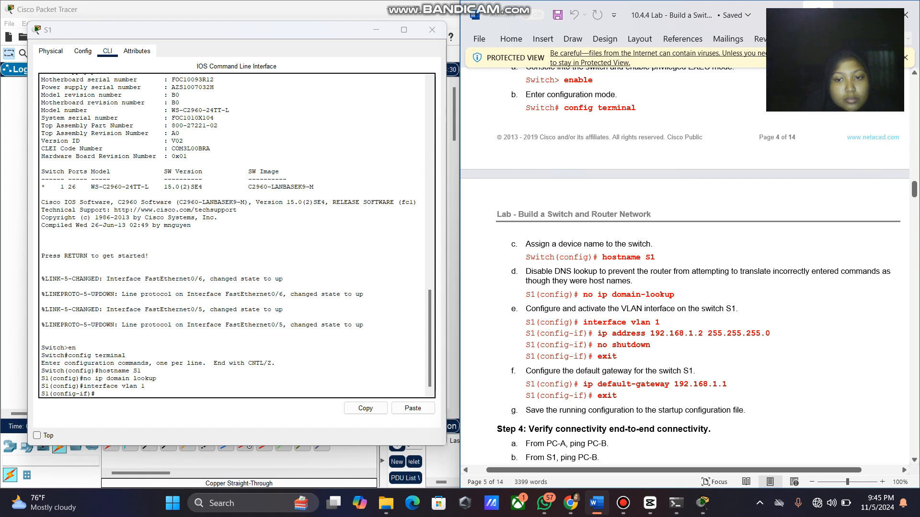
drag(598, 333, 769, 333)
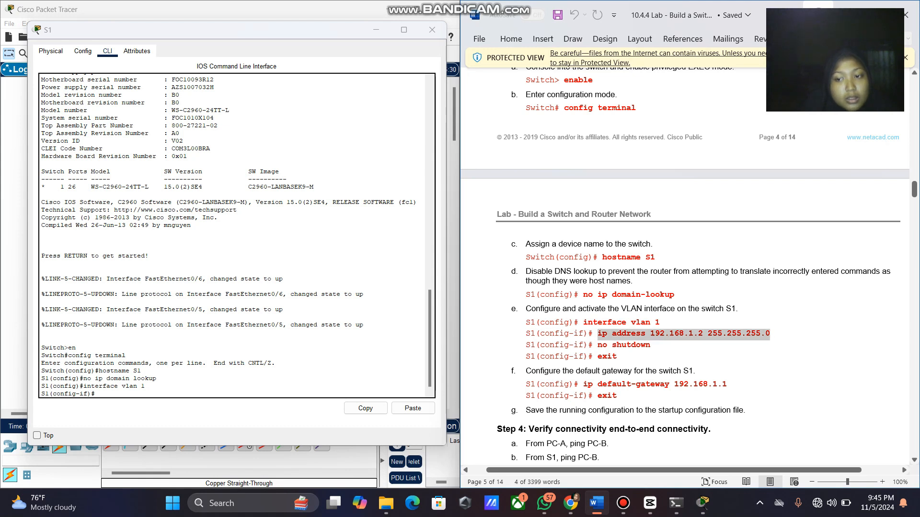
right_click(768, 335)
click(801, 158)
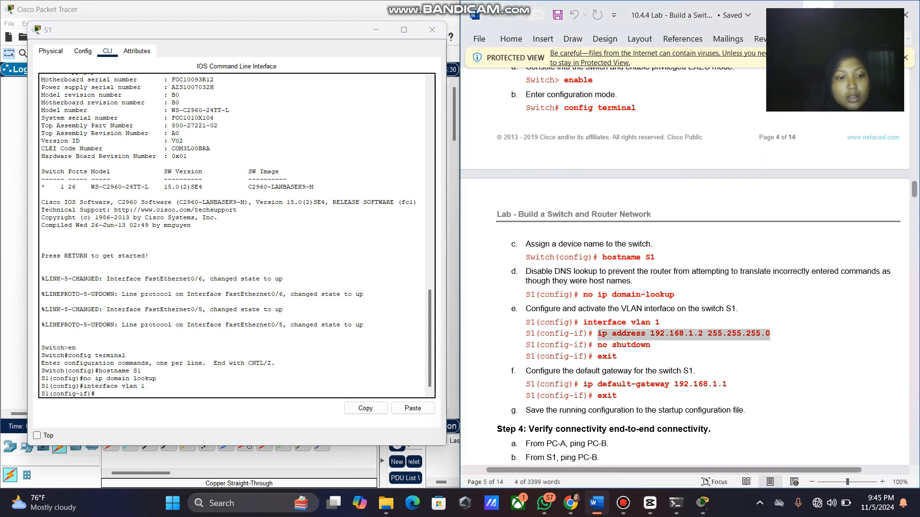
click(109, 393)
right_click(320, 396)
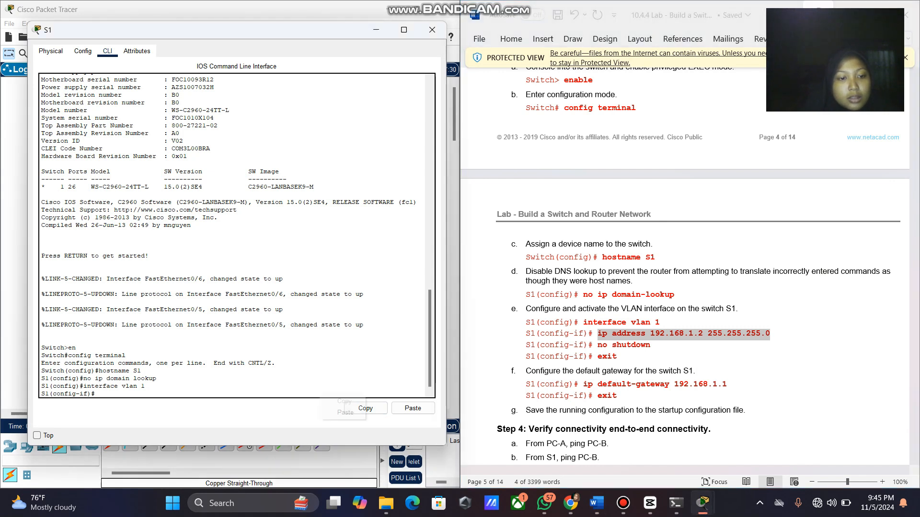
click(345, 412)
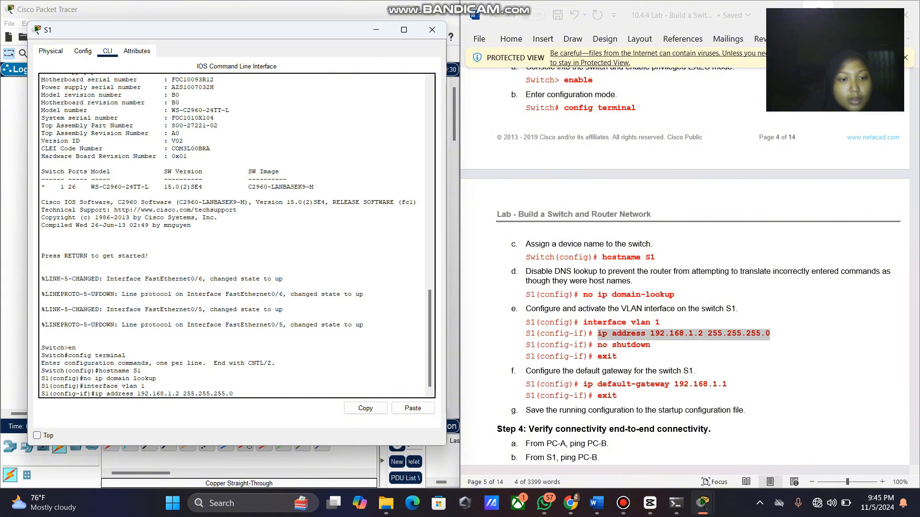
key(Return)
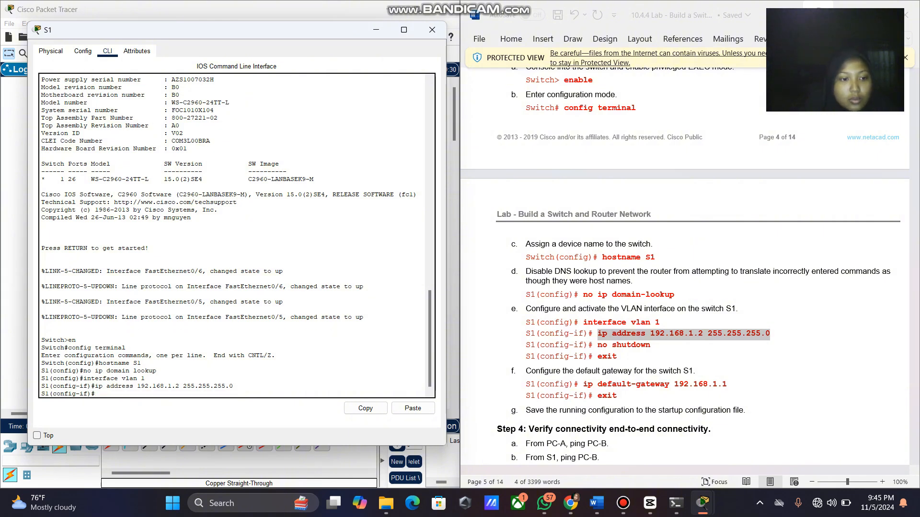
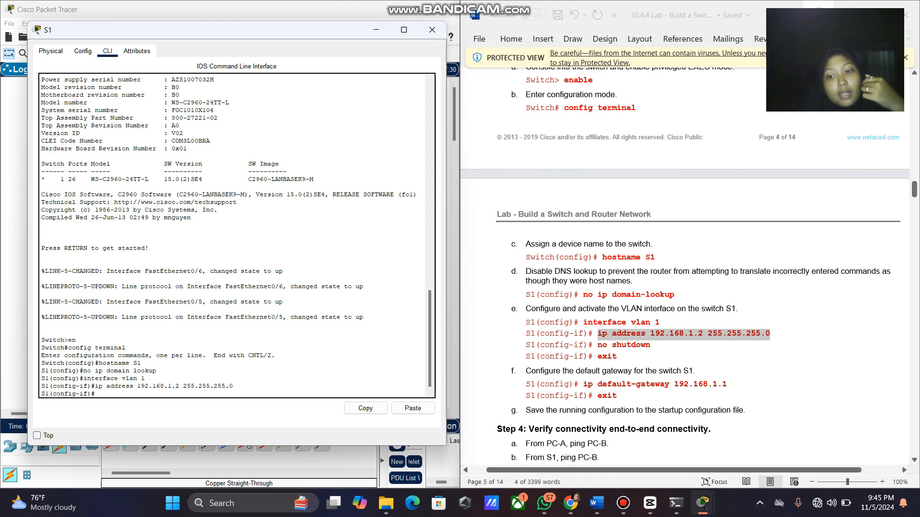
Enable S1's VLAN 1 interface with 'no shutdown' and start typing 'exit'.
text(no )
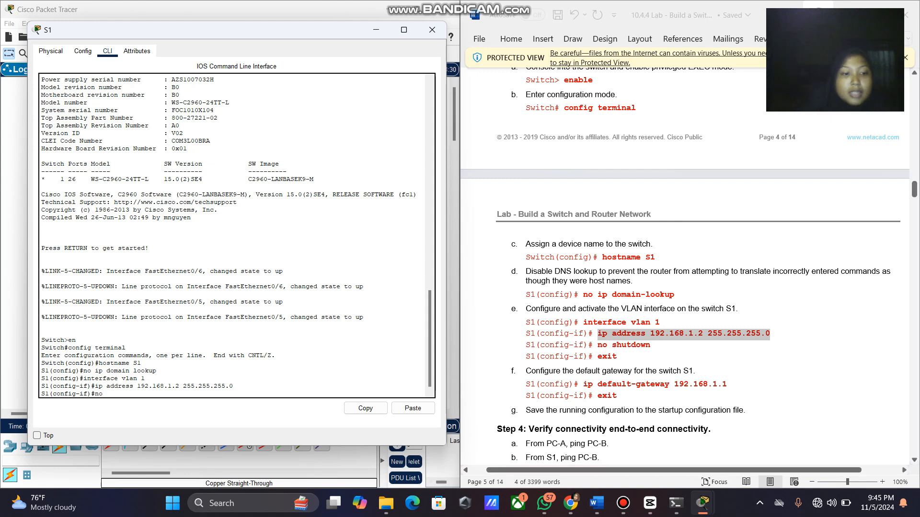
text(shut)
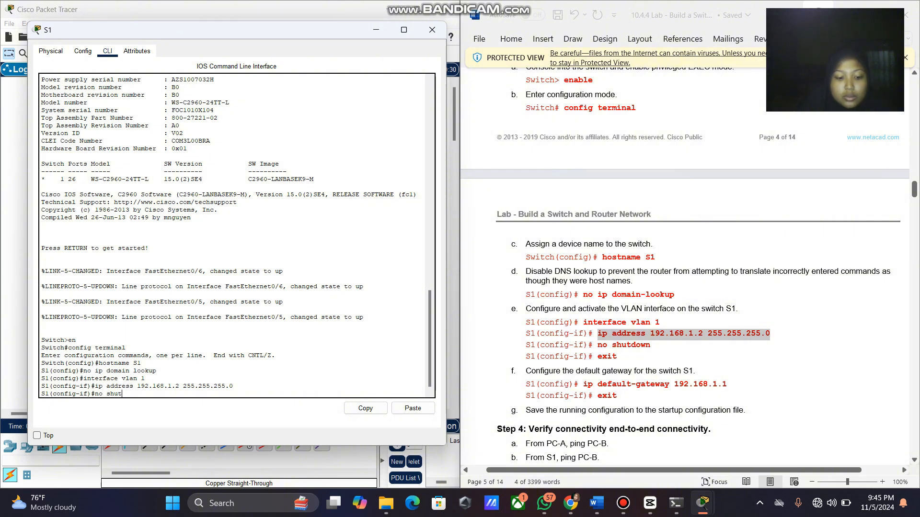
text(down)
key(Return)
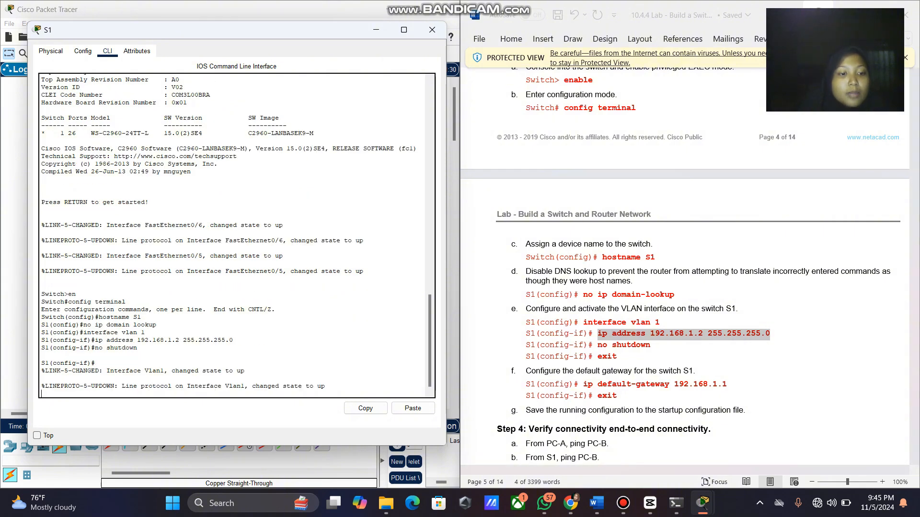
key(Return)
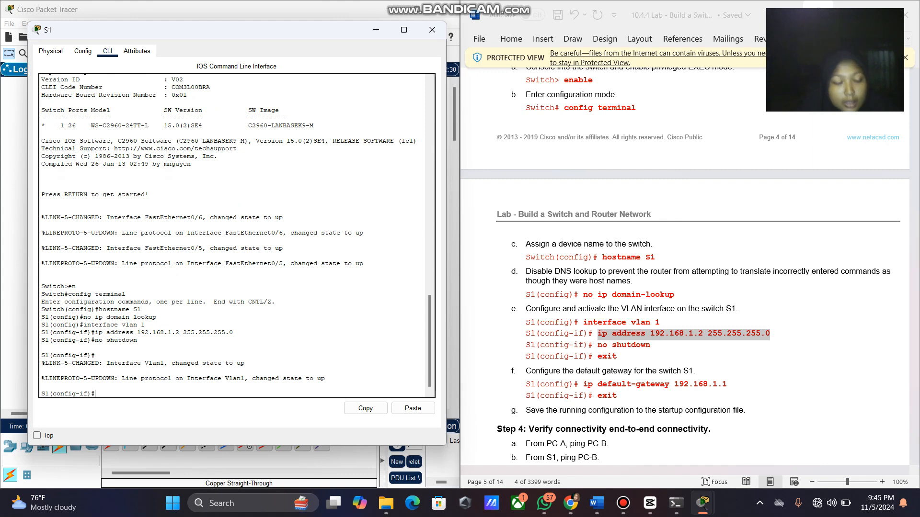
text(exit)
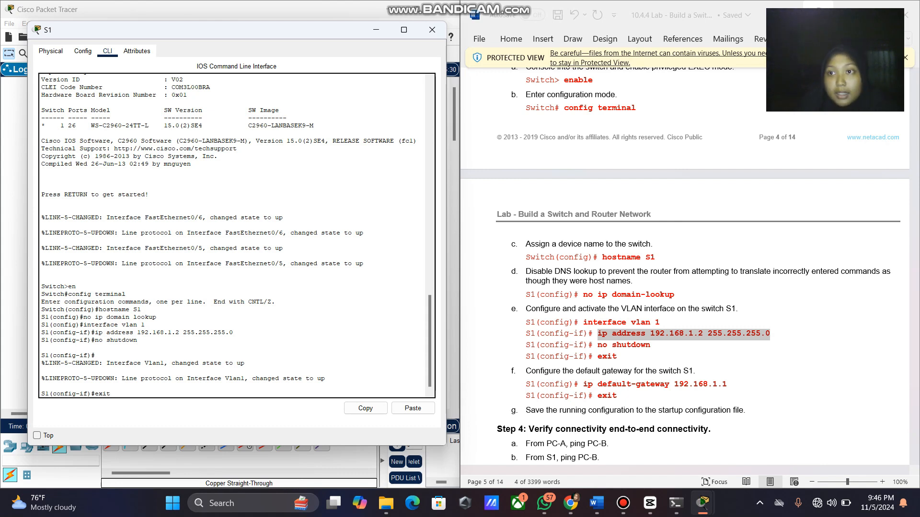
Leave interface mode and copy 'ip default-gateway 192.168.1.1' from the lab handout.
key(Return)
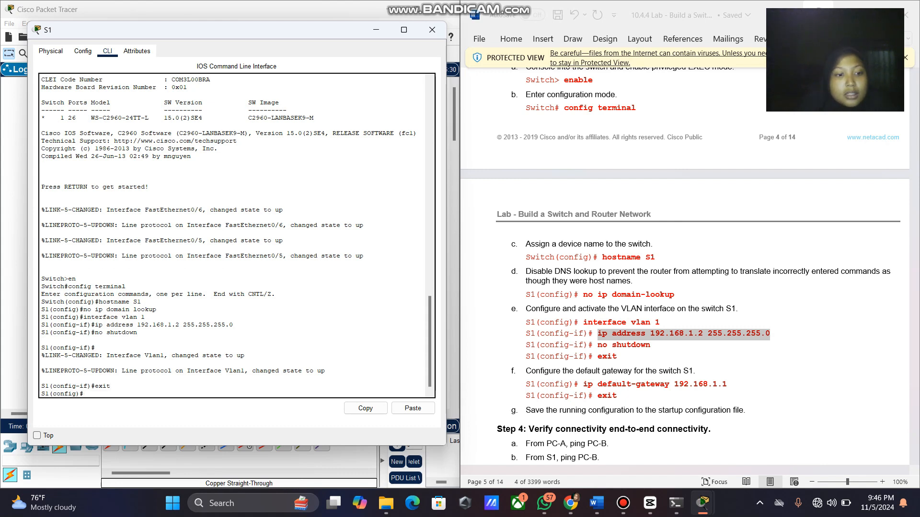
scroll(685, 264, down, 5)
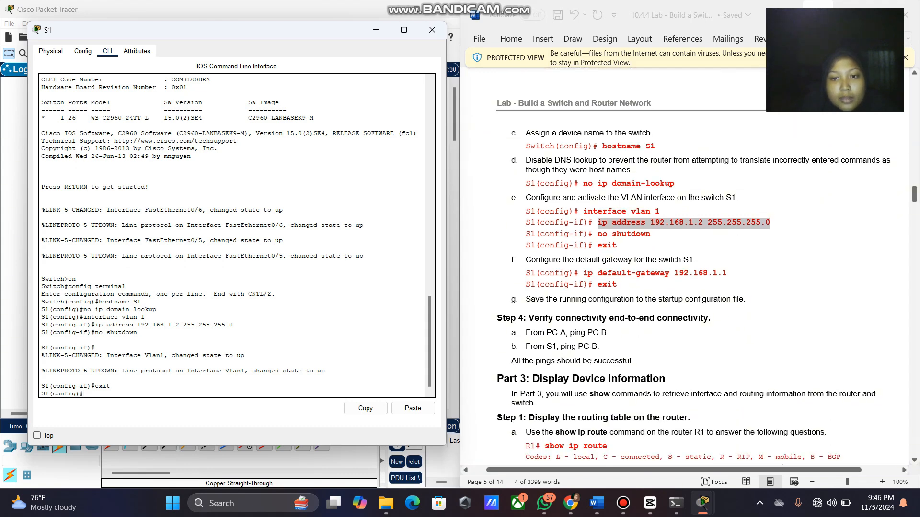
scroll(684, 264, down, 1)
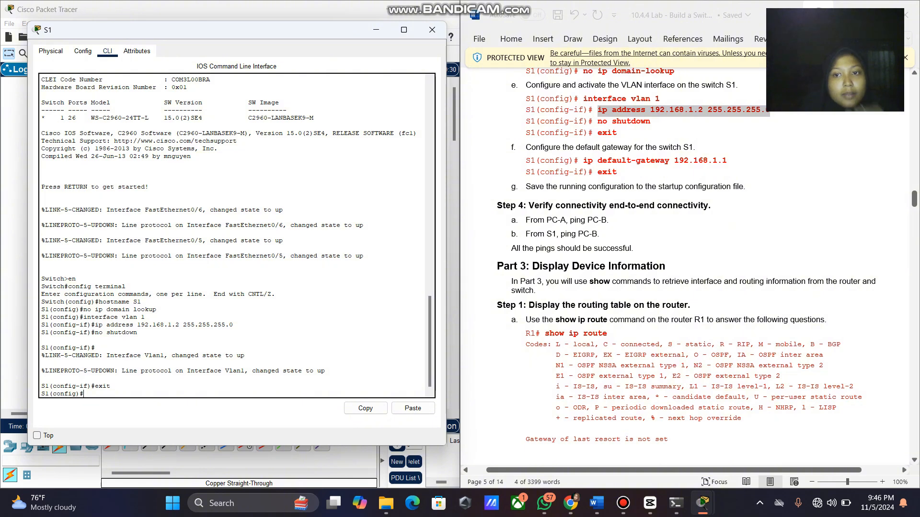
scroll(685, 264, up, 1)
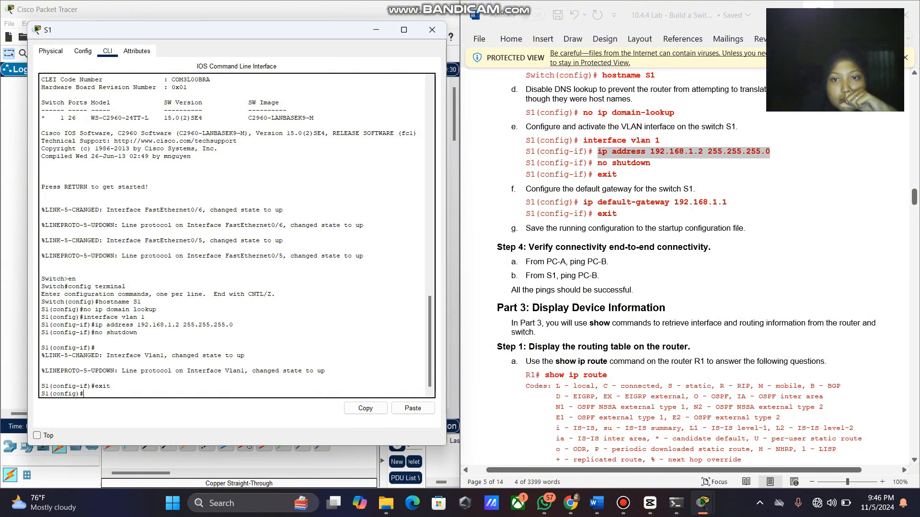
drag(583, 202, 727, 203)
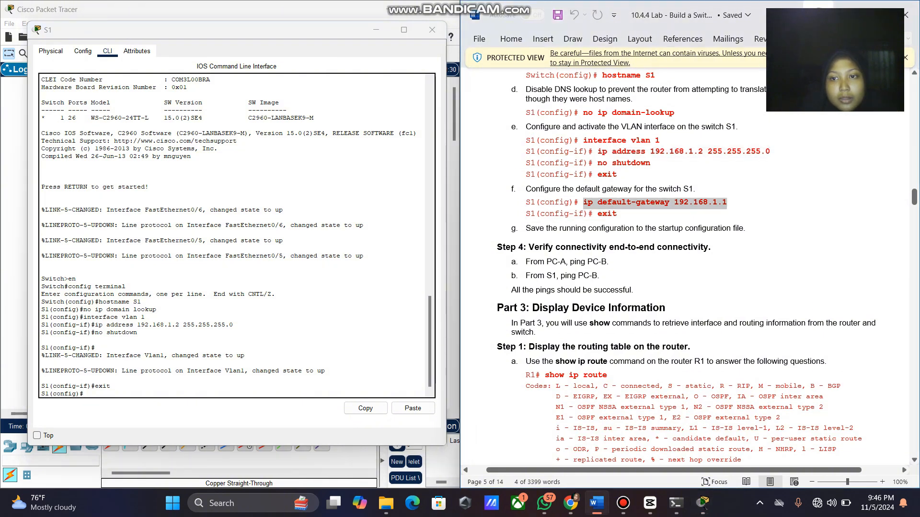
right_click(704, 203)
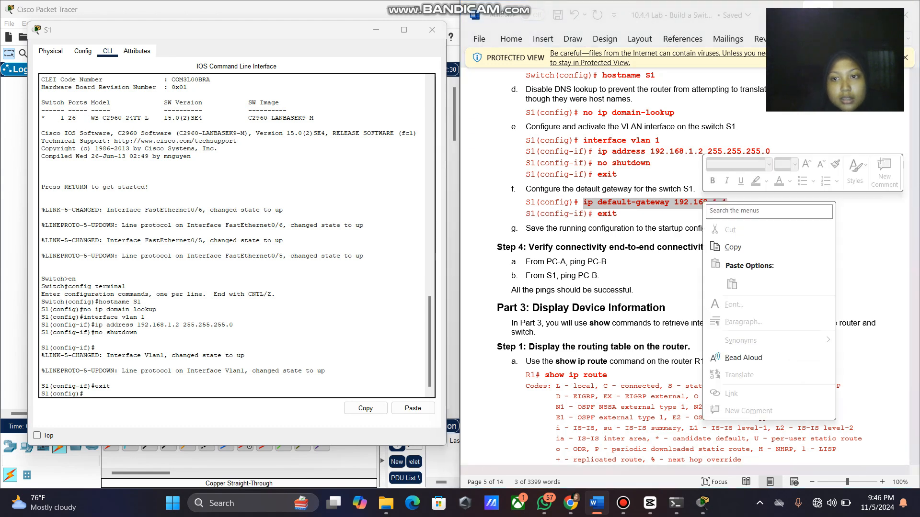
click(732, 246)
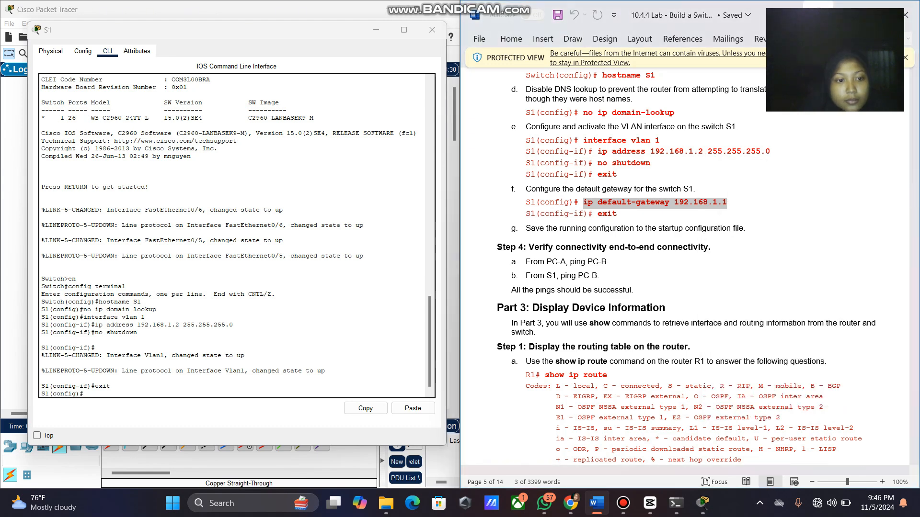
Paste and run 'ip default-gateway 192.168.1.1' on S1, then exit to the privileged prompt.
click(703, 503)
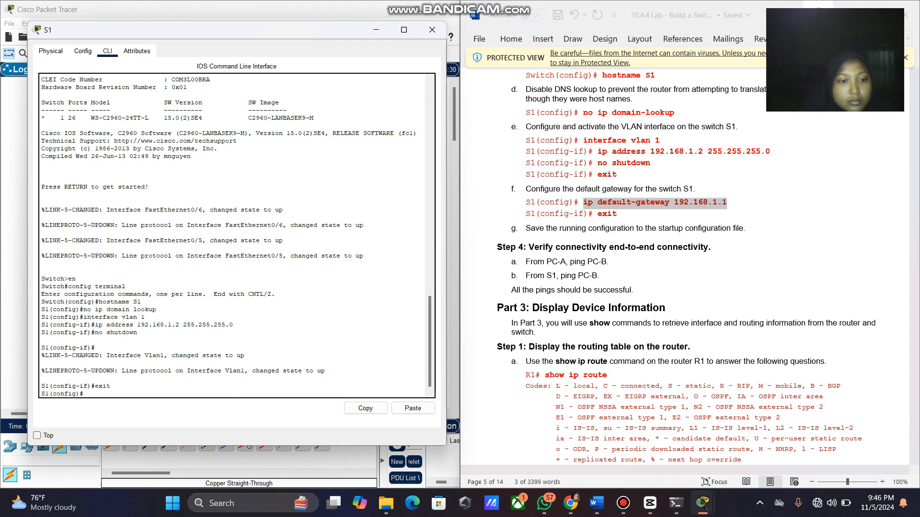
right_click(237, 392)
click(254, 407)
key(Return)
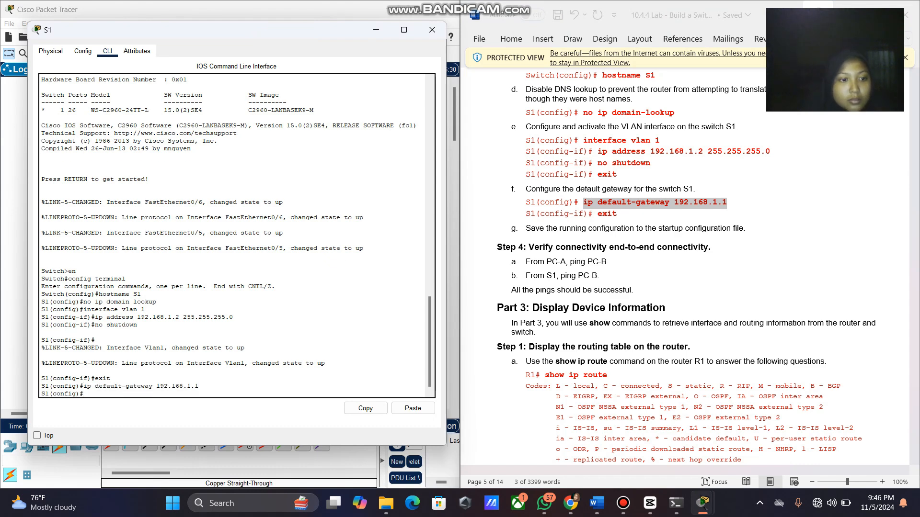
text(exi)
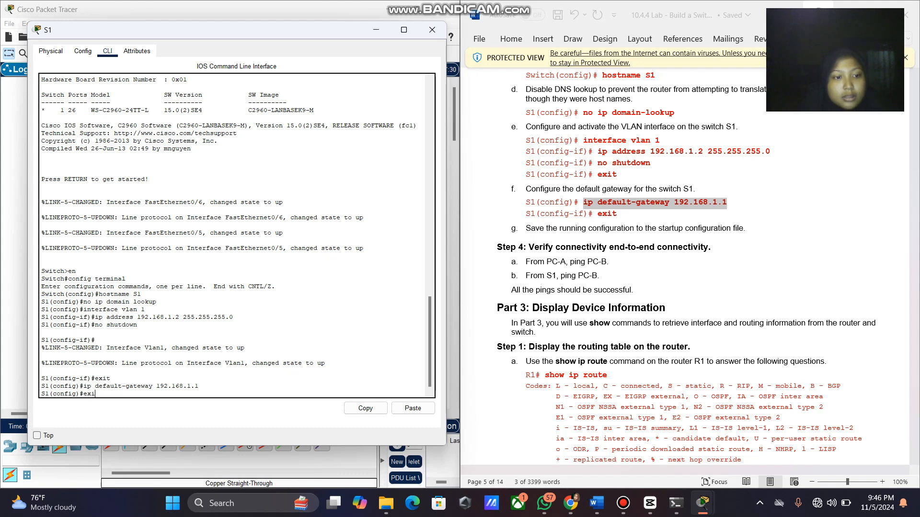
text(t)
key(Return)
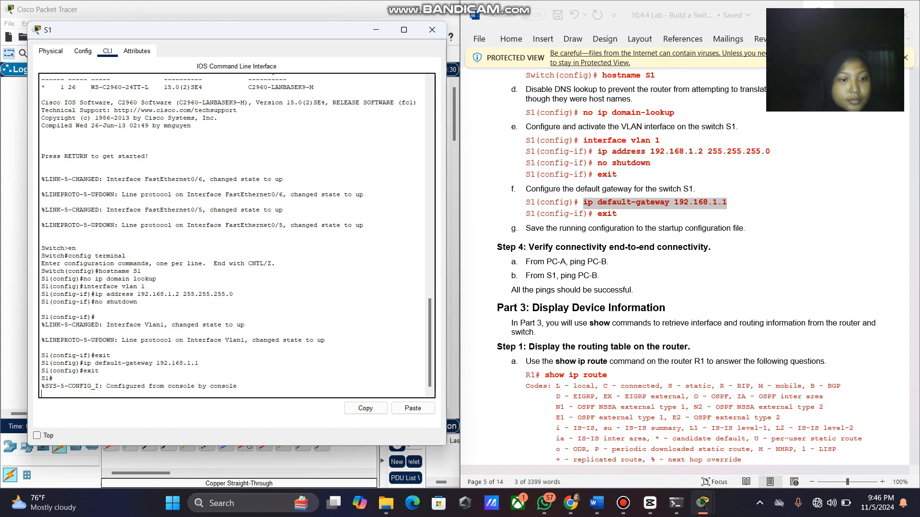
key(Return)
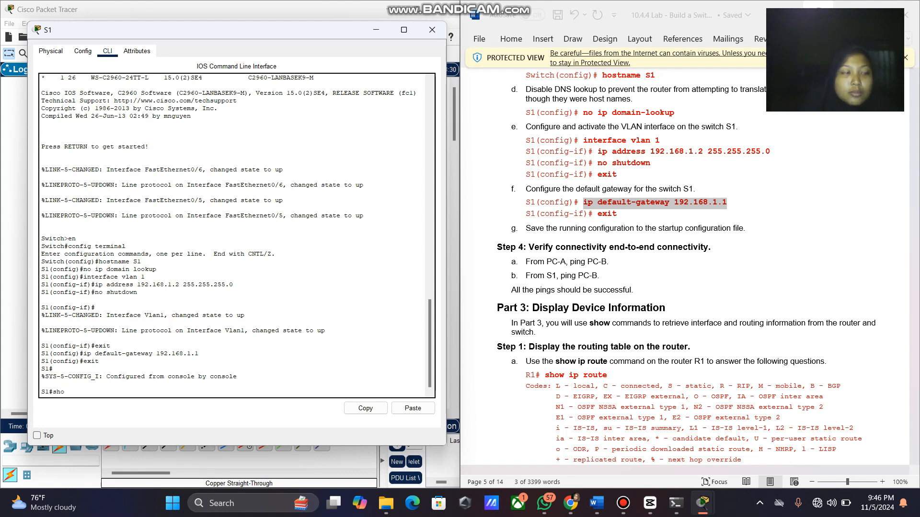
Run 'show sdm prefer' on S1 to confirm the default SDM template.
text(w)
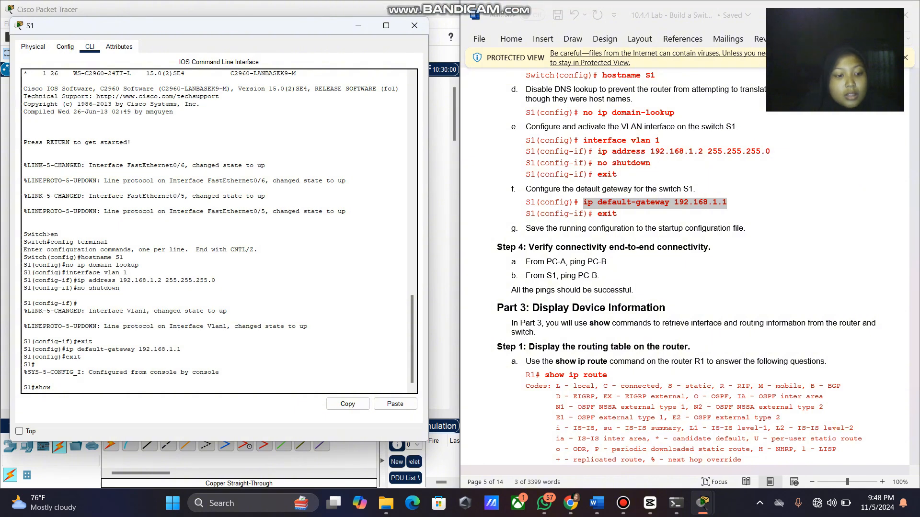
text(d)
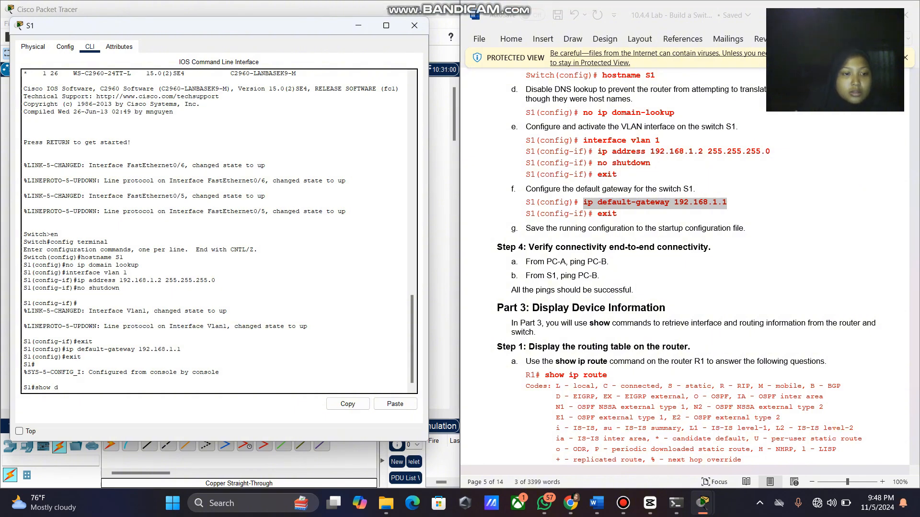
key(BackSpace)
text(sdm pre)
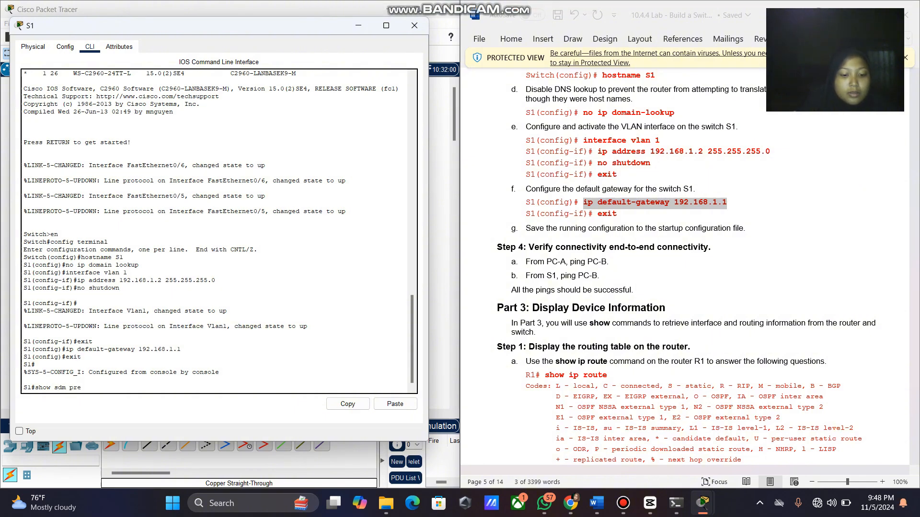
text(fer)
key(Return)
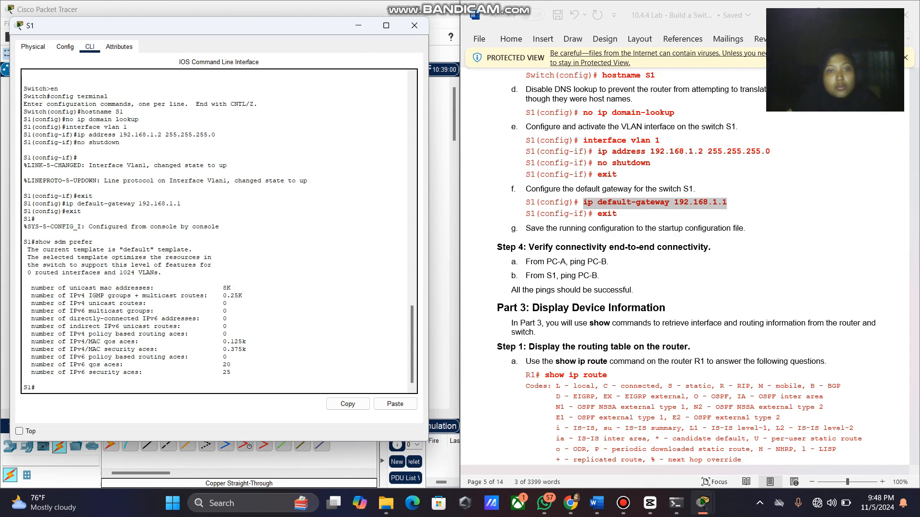
text(con)
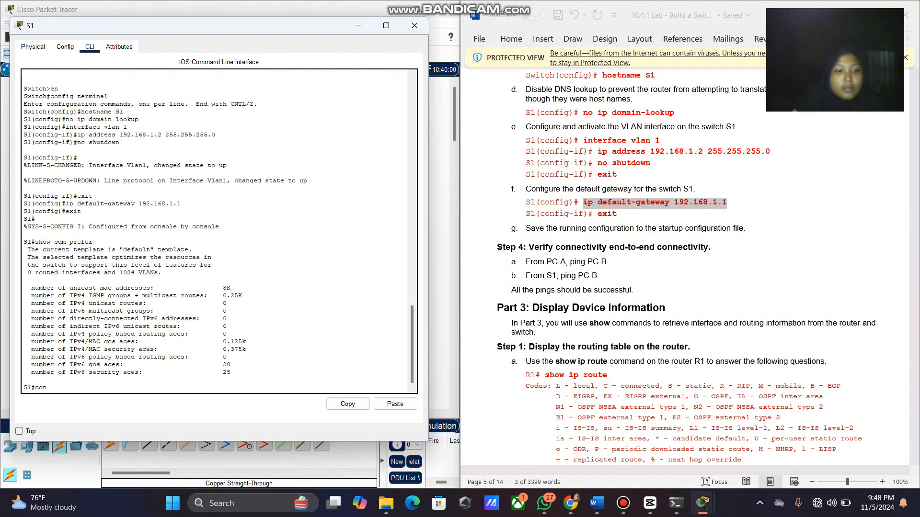
text(fig termi)
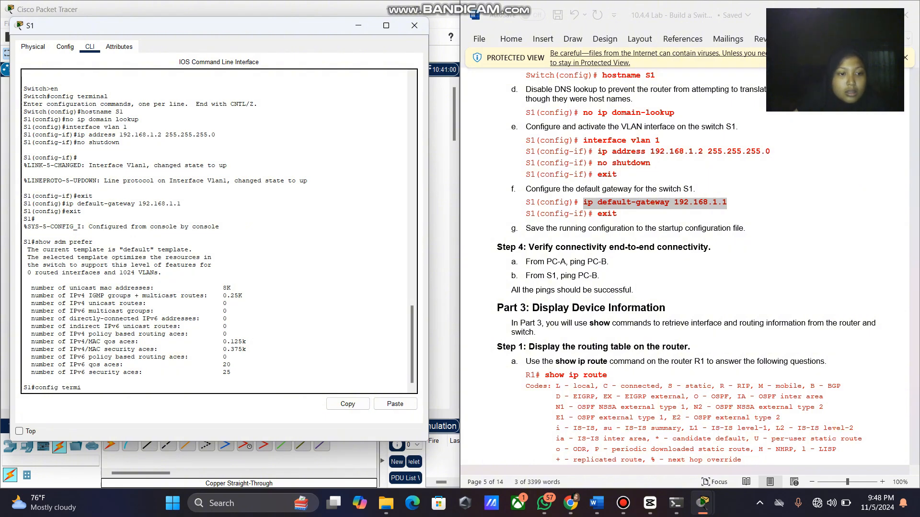
text(nal)
Enter global configuration and apply 'sdm prefer dual-ipv4-and-ipv6 default' on S1.
key(Return)
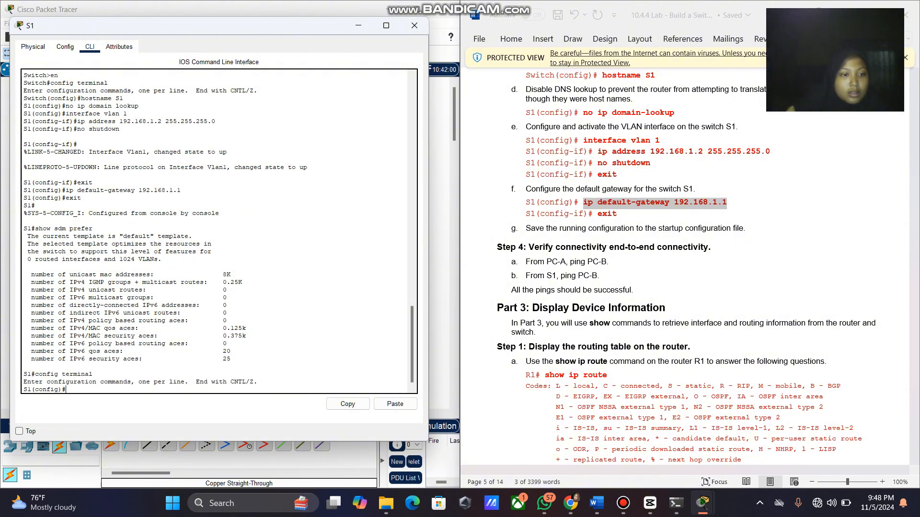
right_click(87, 390)
click(112, 406)
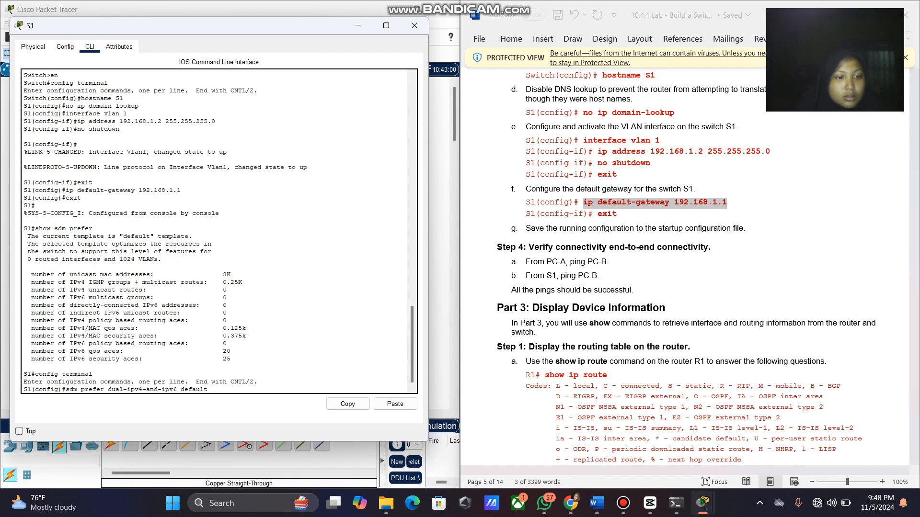
key(Return)
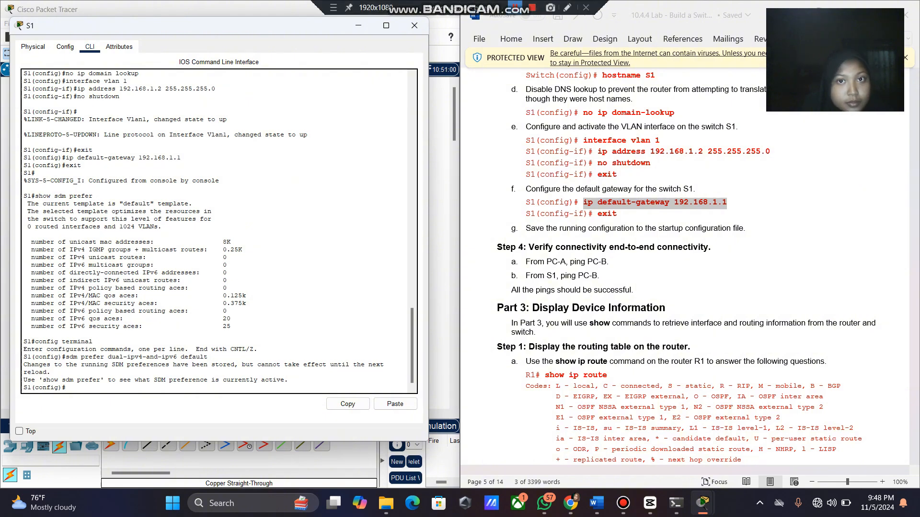
Highlight the SDM resource counts table in S1's console output.
click(515, 8)
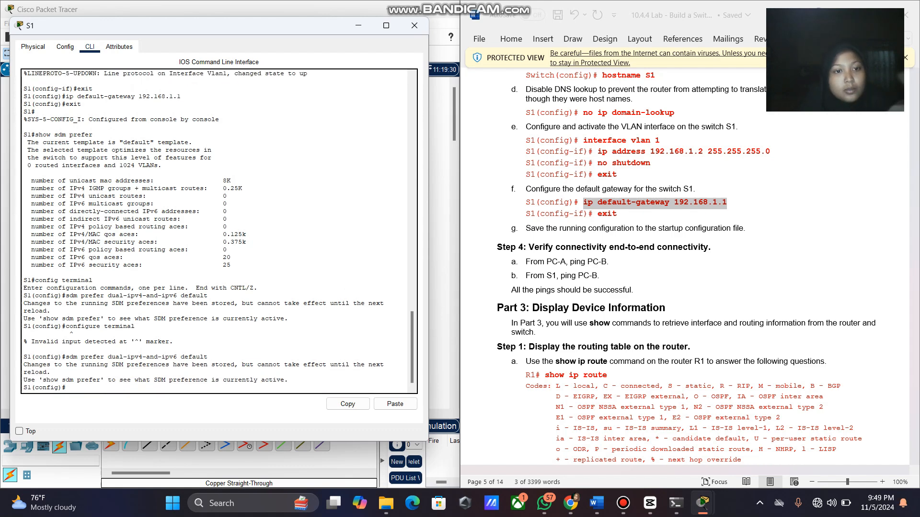
drag(230, 265, 24, 173)
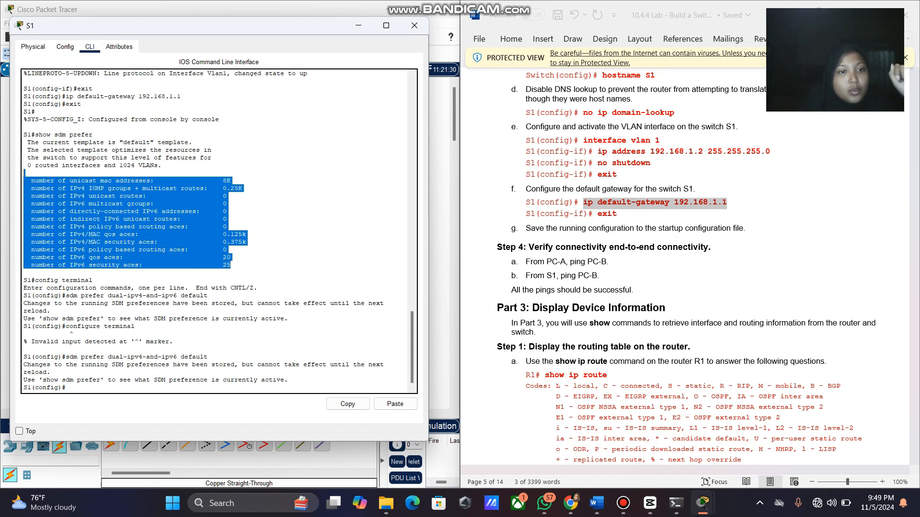
click(297, 221)
scroll(688, 268, down, 3)
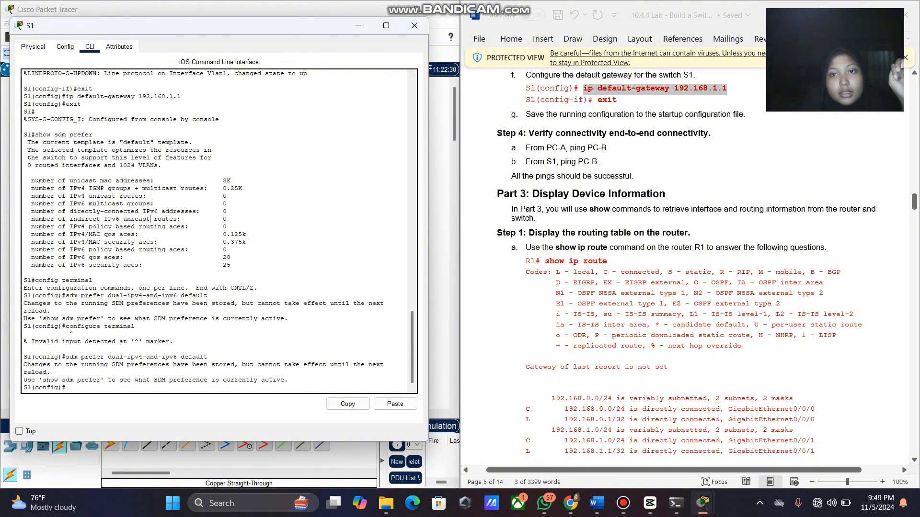
scroll(687, 268, down, 1)
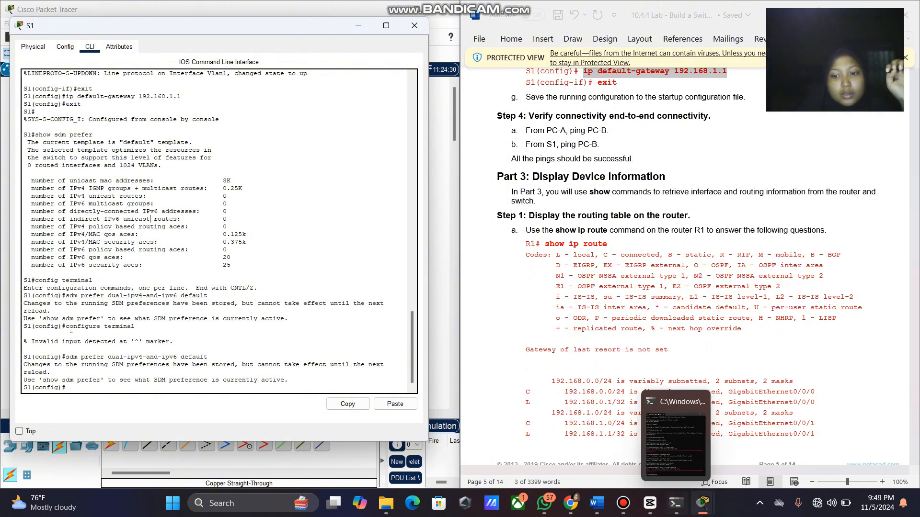
Bring R1's console forward and paste the copied sdm prefer command at its prompt.
mouse_move(703, 503)
click(766, 438)
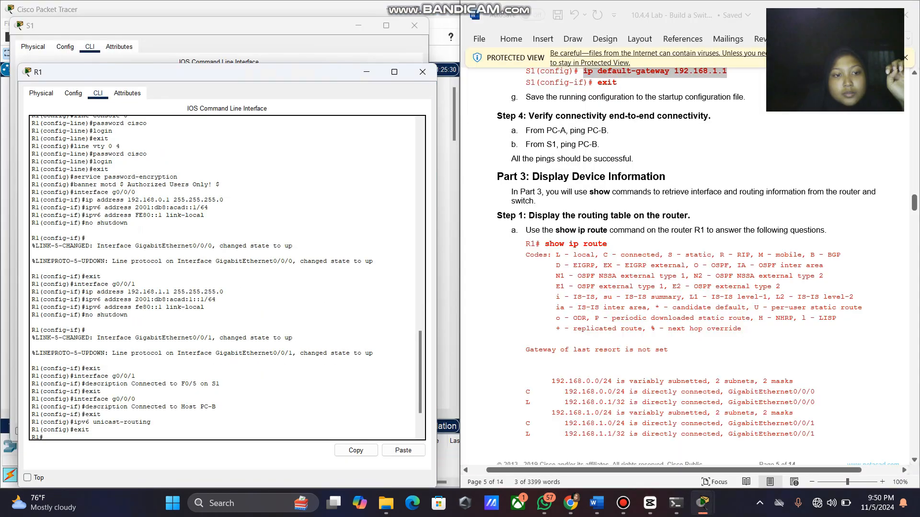
scroll(227, 277, down, 3)
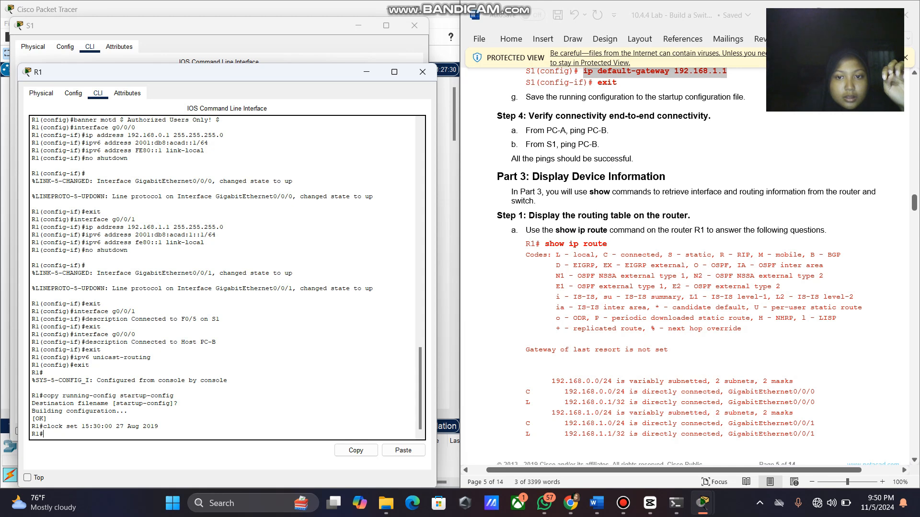
drag(545, 244, 608, 244)
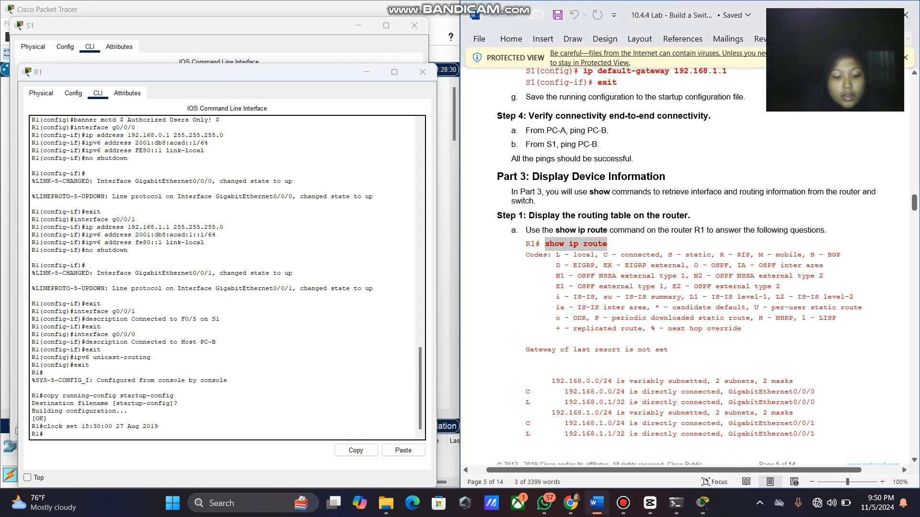
click(205, 435)
right_click(204, 436)
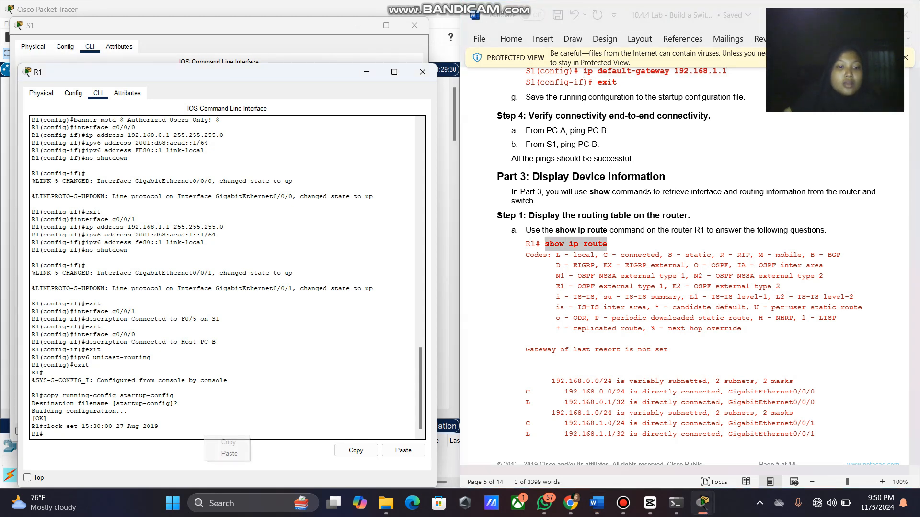
click(229, 453)
Trim the pasted command's last character and reselect 'show ip route' in the handout.
scroll(685, 266, down, 5)
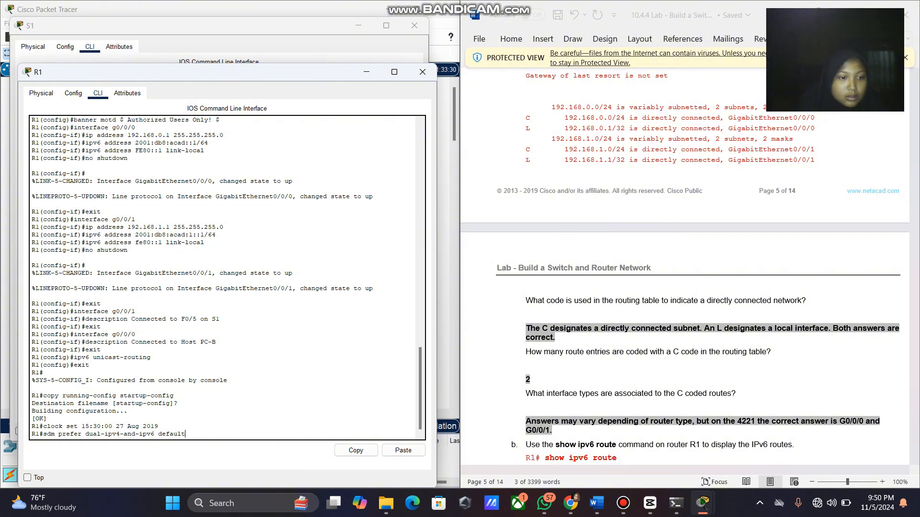
key(ctrl+a)
key(BackSpace)
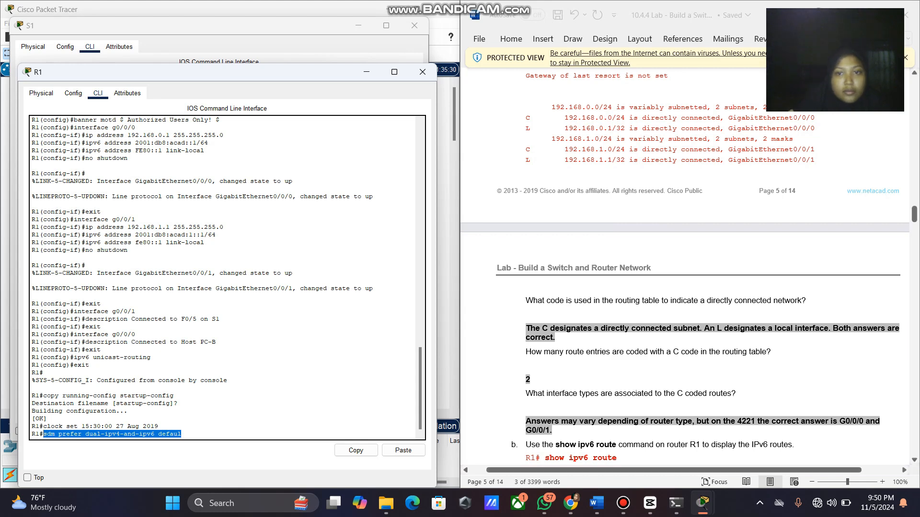
scroll(685, 261, up, 5)
drag(607, 203, 545, 203)
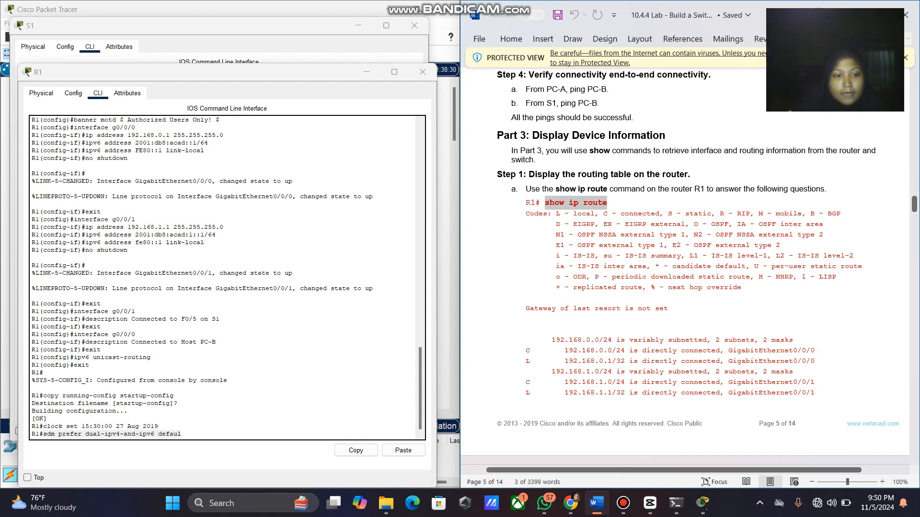
Clear the stray sdm prefer text and run 'show ip route' on R1, listing 192.168.0.0/24 and 192.168.1.0/24.
key(alt+Tab)
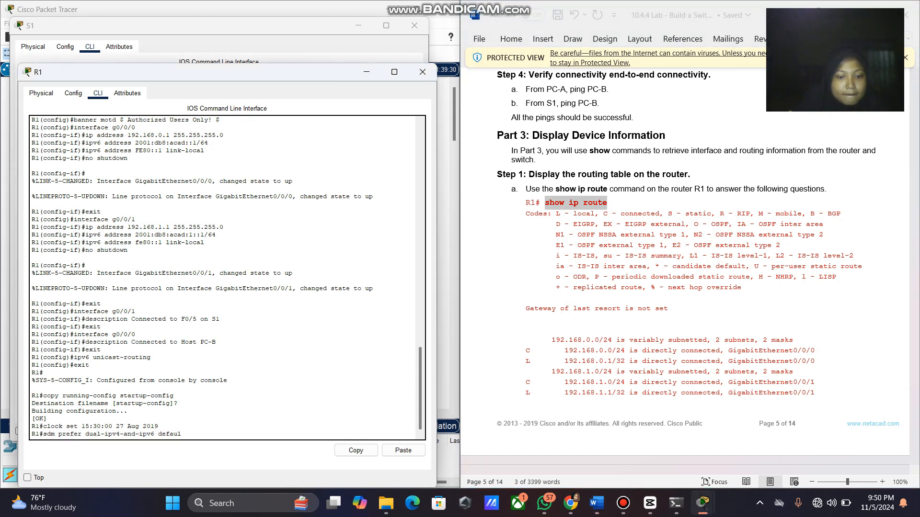
key(BackSpace)
key(BackSpace)
key(BackSpace)
key(BackSpace)
key(BackSpace)
key(BackSpace)
key(BackSpace)
key(BackSpace)
key(BackSpace)
key(BackSpace)
key(BackSpace)
key(BackSpace)
key(BackSpace)
key(BackSpace)
key(BackSpace)
key(BackSpace)
key(BackSpace)
key(BackSpace)
key(BackSpace)
key(BackSpace)
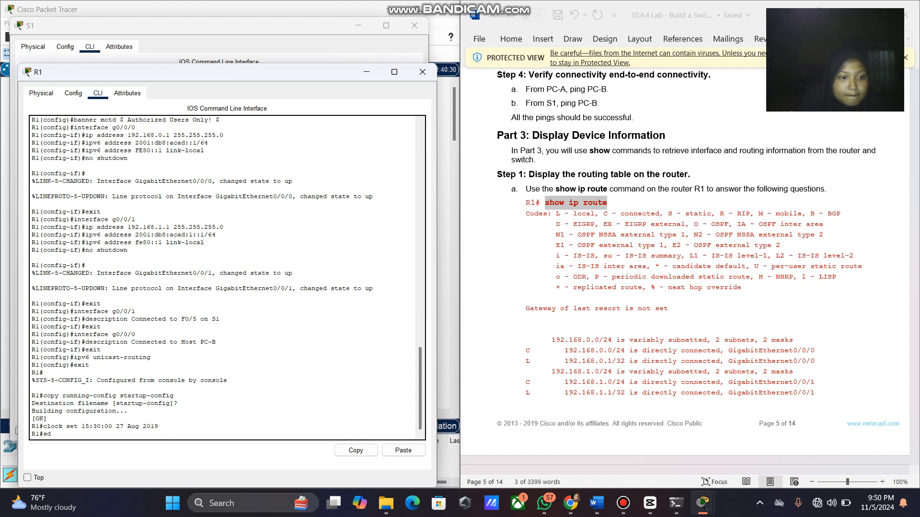
key(BackSpace)
key(BackSpace)
text(show ip route)
key(Return)
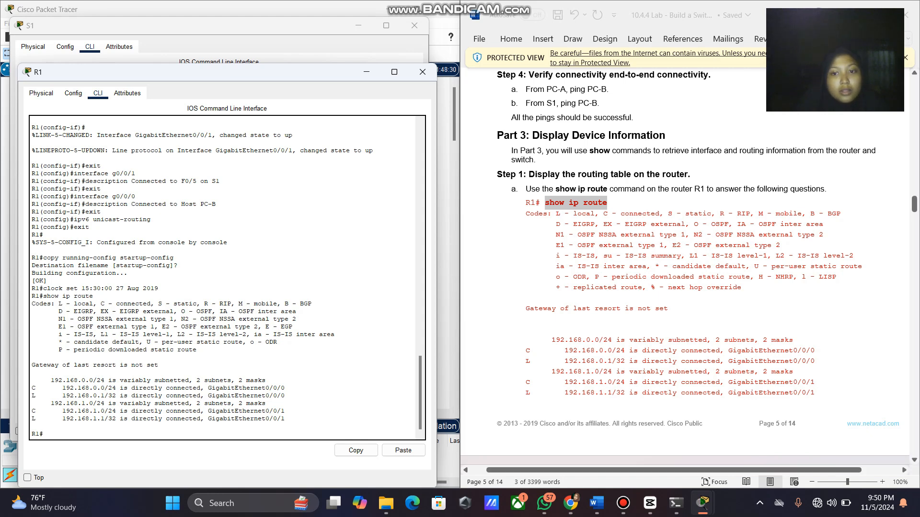
scroll(685, 268, down, 10)
Copy 'show ipv6 route' from the handout and run it on R1, showing five routes.
scroll(685, 268, down, 1)
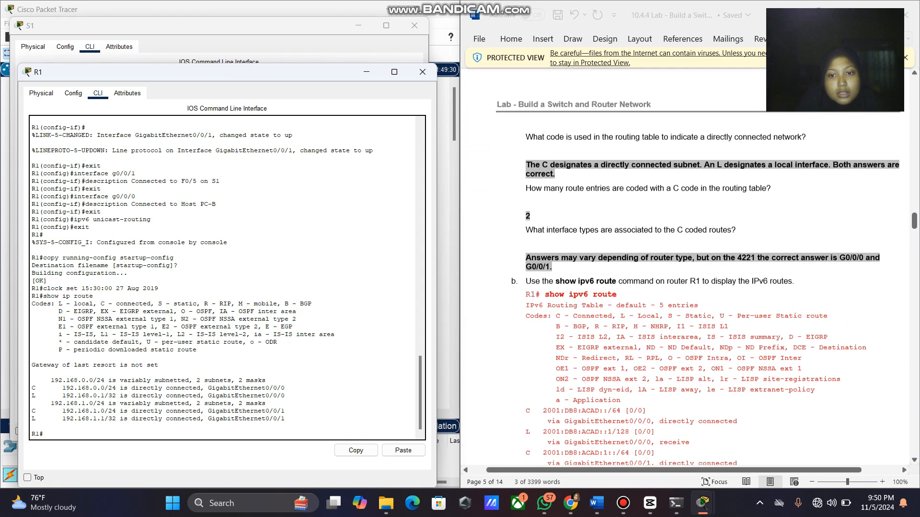
drag(618, 294, 526, 294)
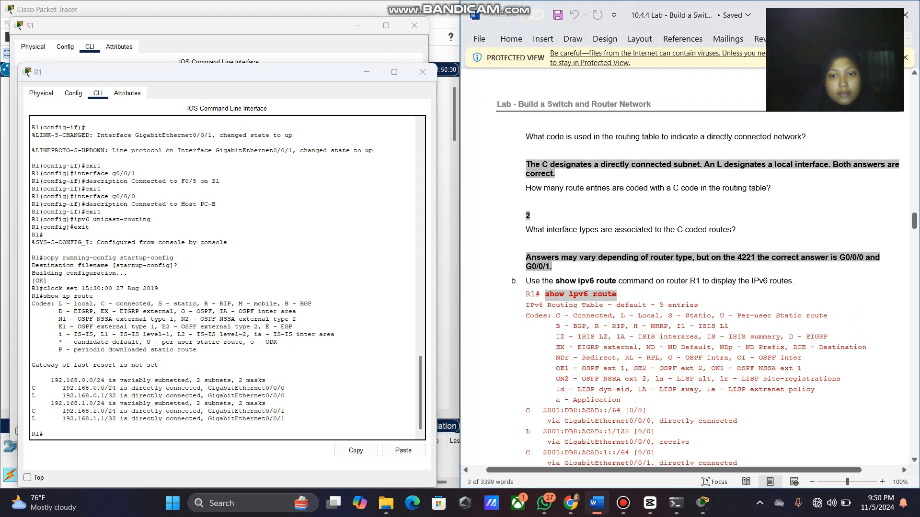
right_click(548, 297)
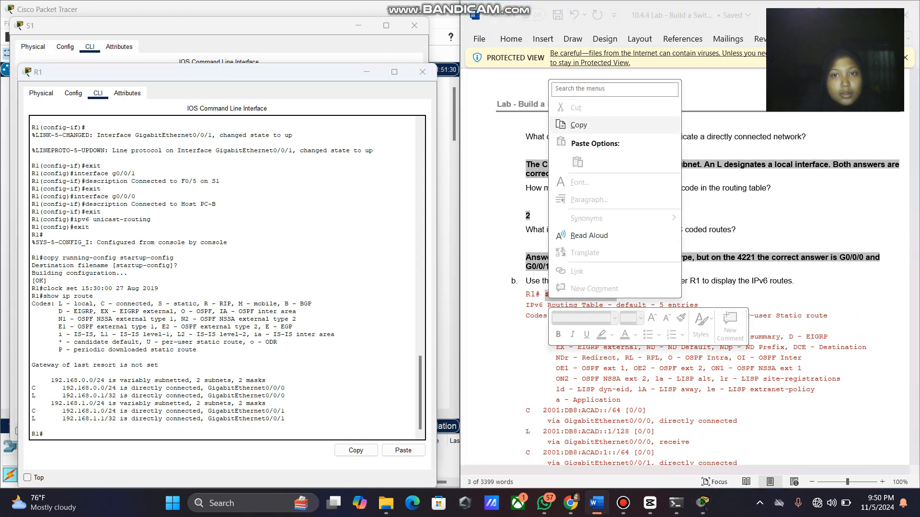
click(578, 125)
click(32, 426)
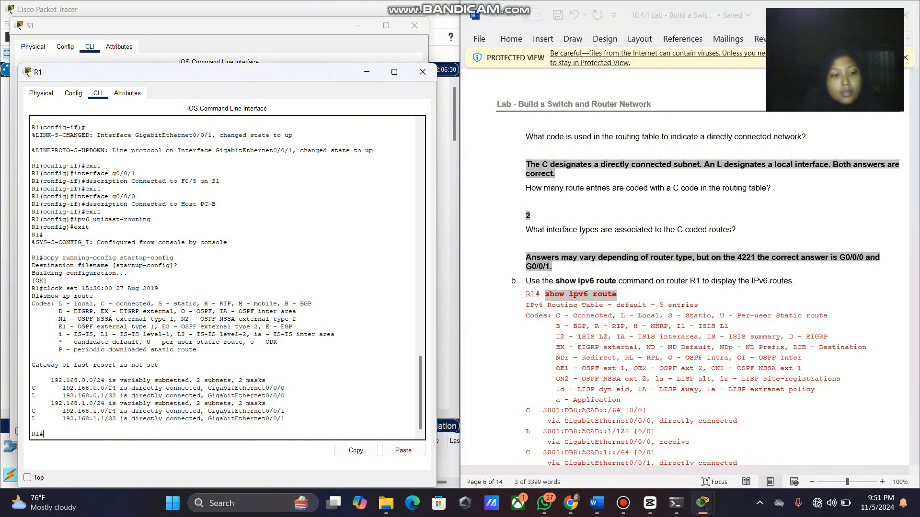
right_click(148, 435)
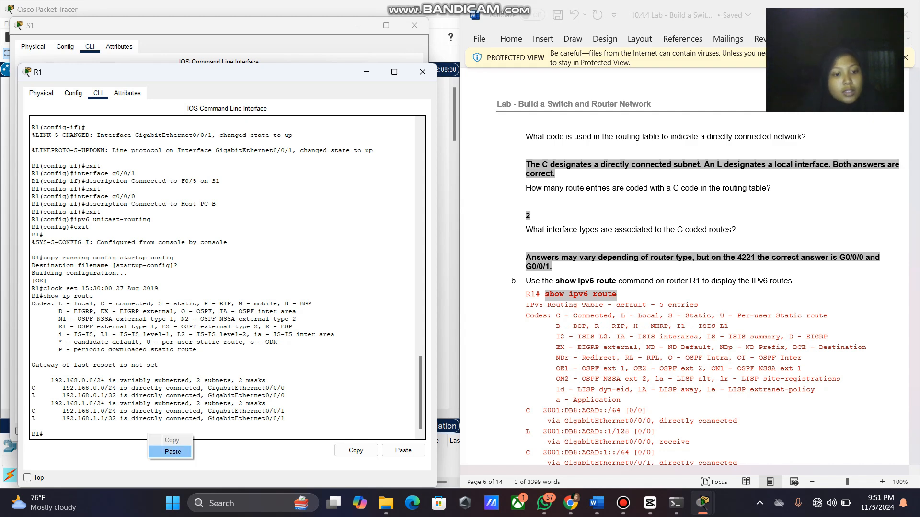
click(173, 452)
key(Return)
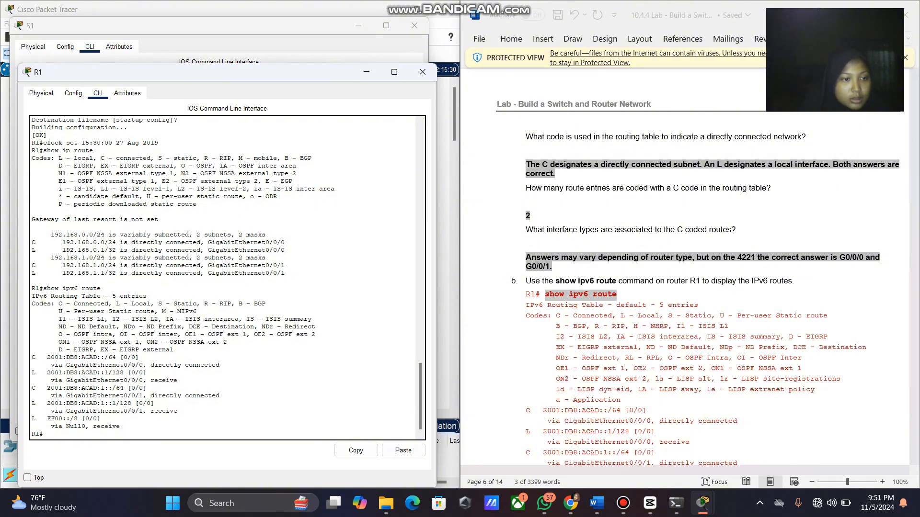
Scroll the handout to Step 2 and select 'show ip interfaces g0/0/1'.
scroll(680, 264, up, 5)
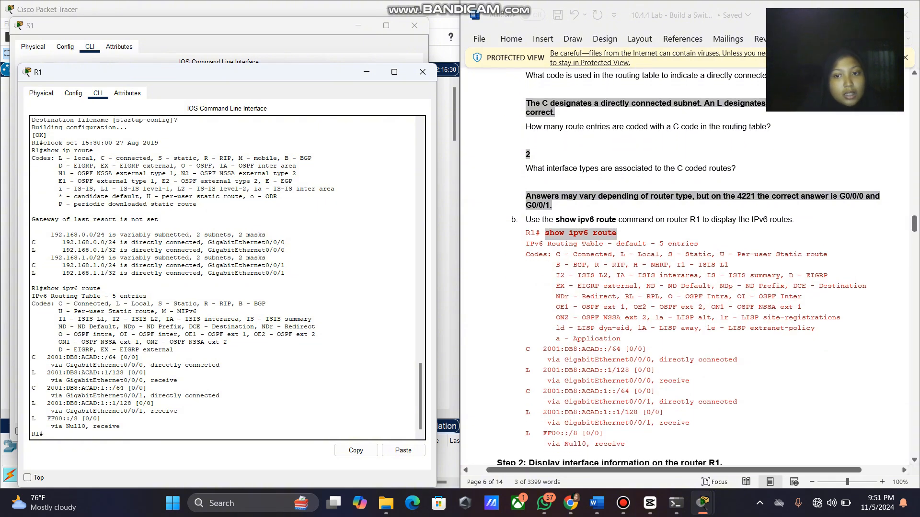
scroll(680, 264, up, 15)
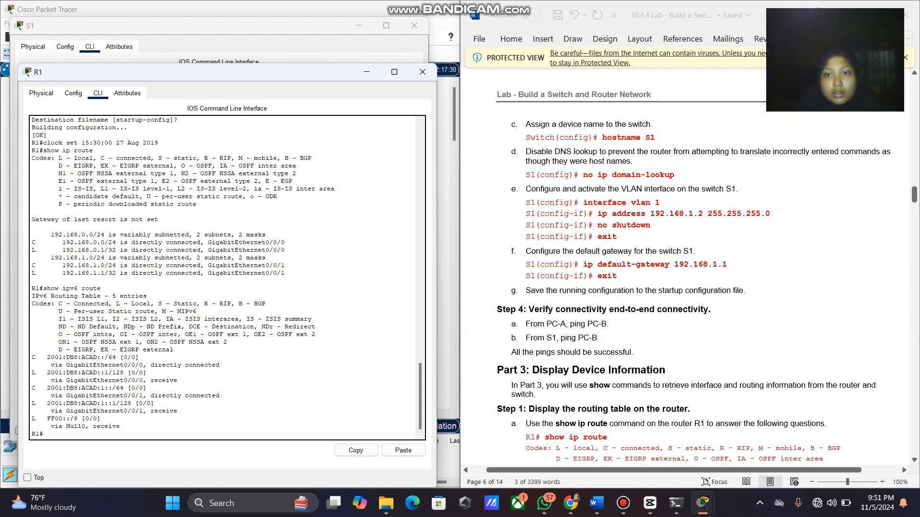
scroll(685, 266, up, 10)
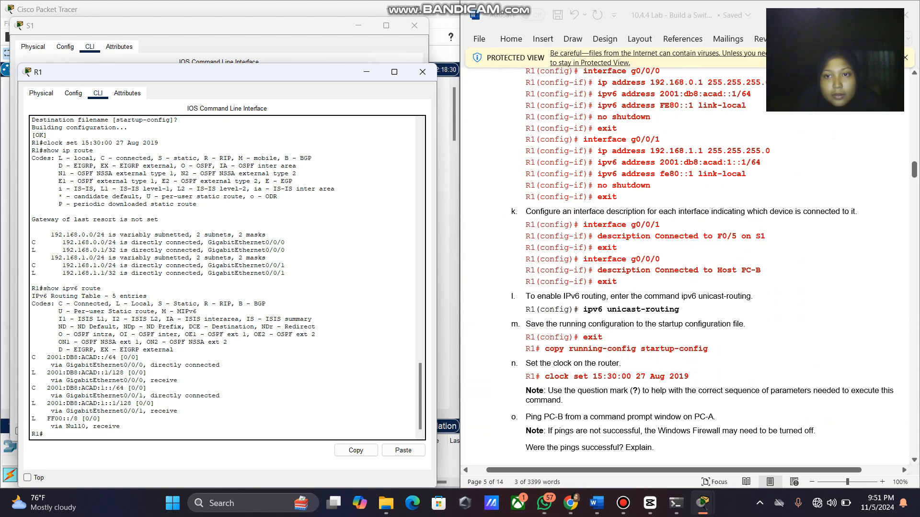
scroll(685, 266, up, 1)
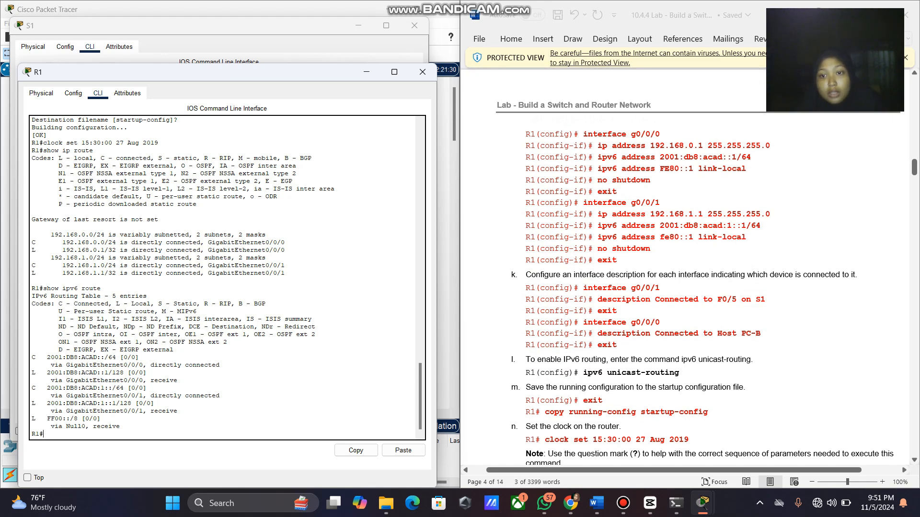
scroll(685, 259, down, 20)
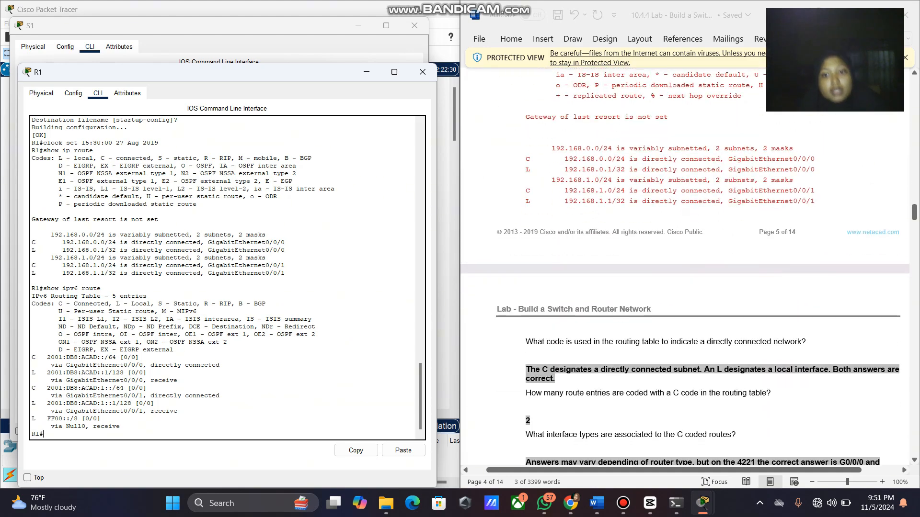
scroll(685, 258, down, 3)
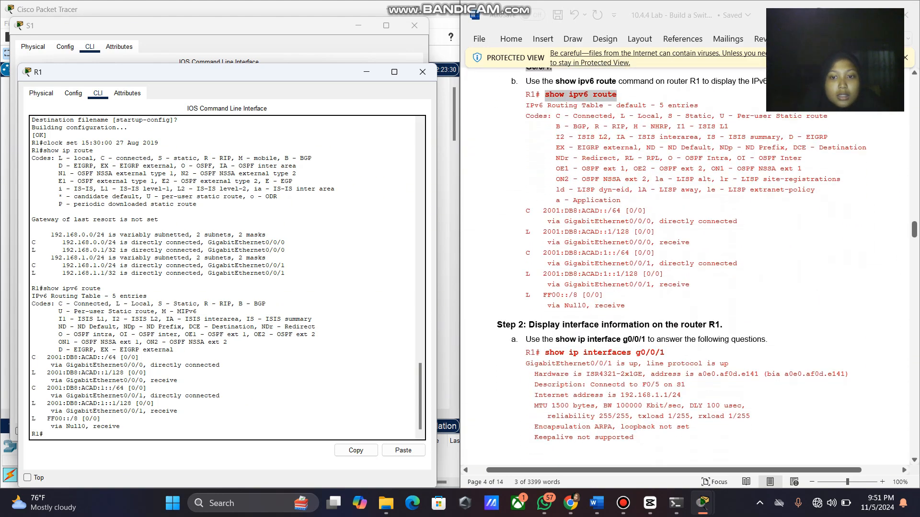
scroll(697, 266, down, 3)
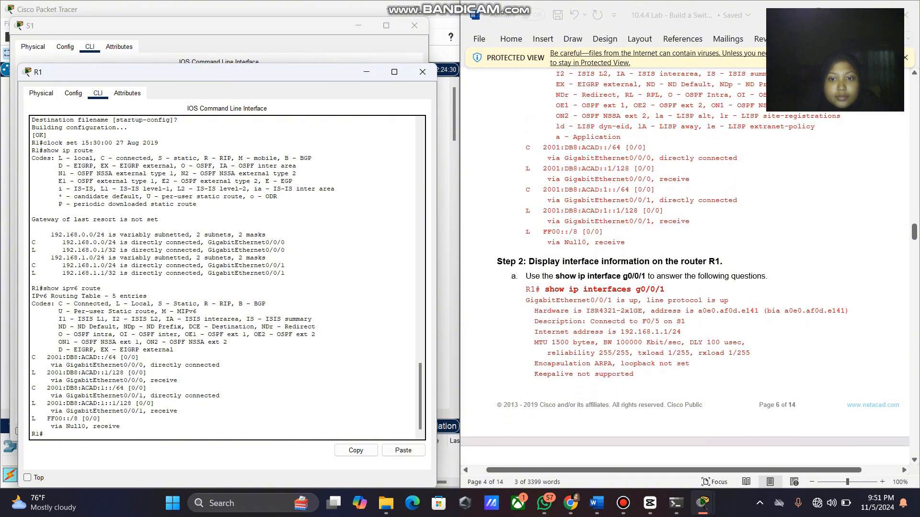
mouse_move(664, 289)
mouse_down()
mouse_move(544, 290)
mouse_move(668, 289)
mouse_up()
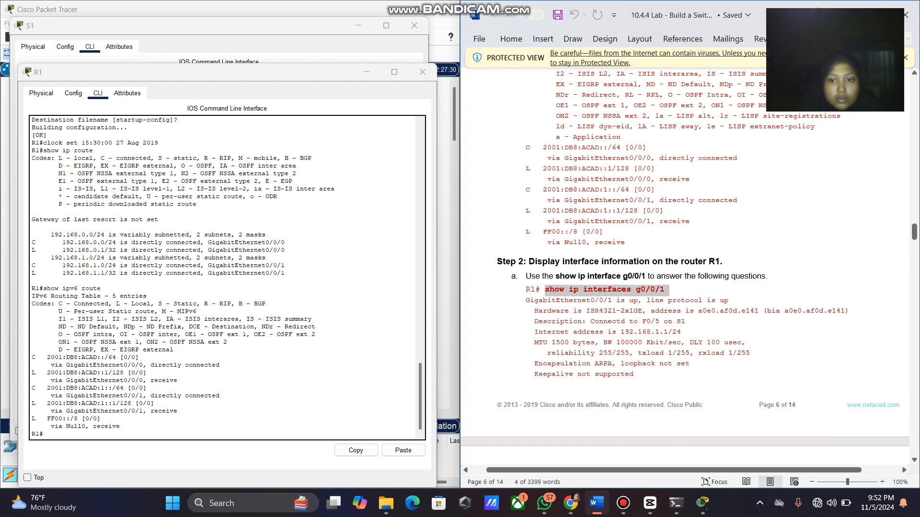
Copy 'show ip interfaces g0/0/1' from the handout and run it on R1.
right_click(656, 288)
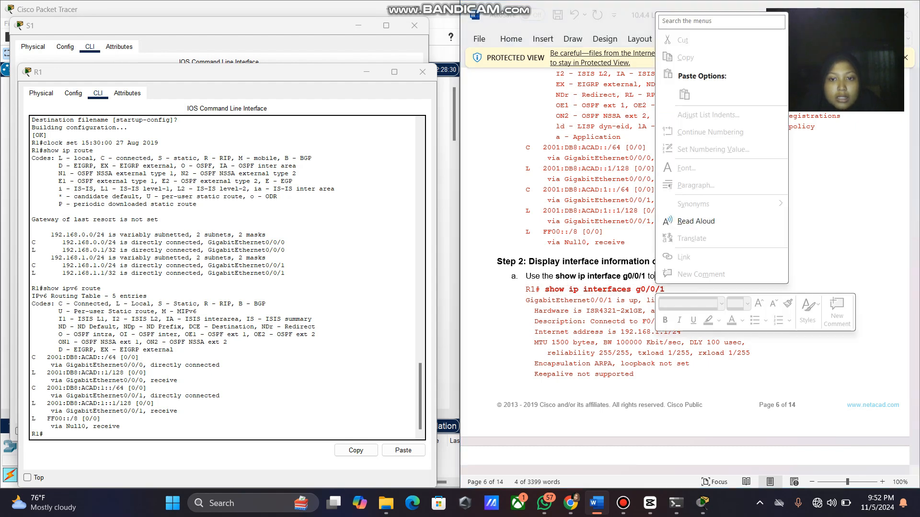
click(655, 288)
drag(544, 289, 669, 289)
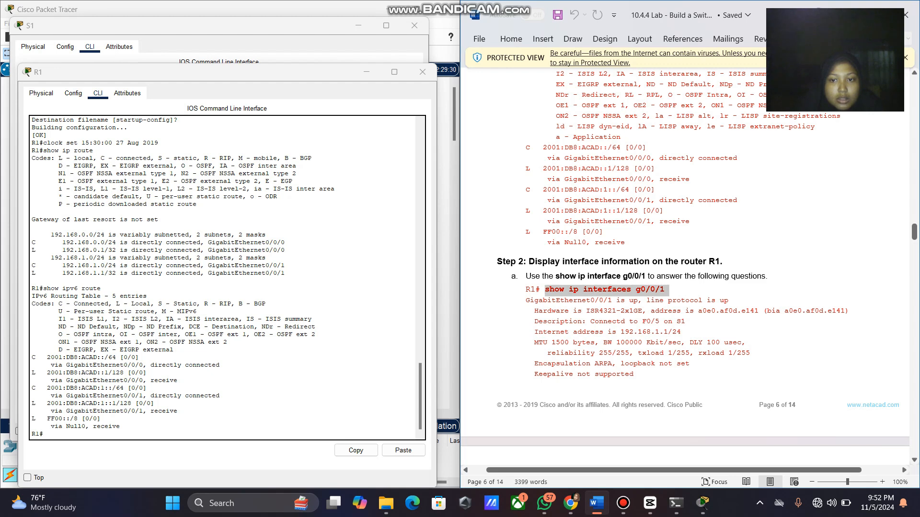
right_click(648, 290)
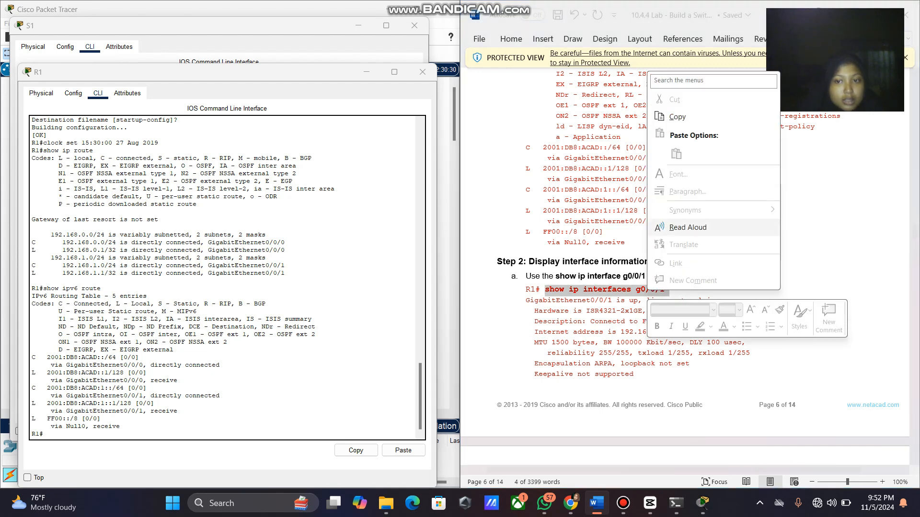
click(669, 117)
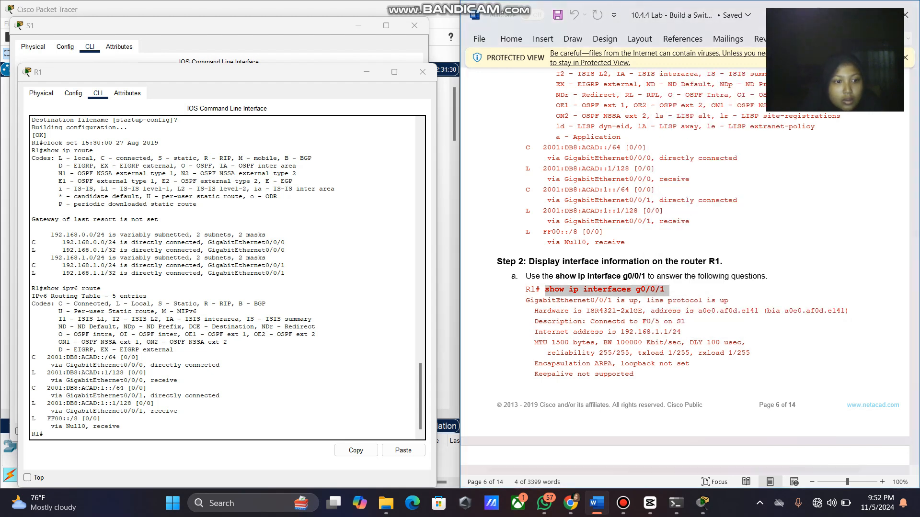
click(237, 433)
right_click(236, 433)
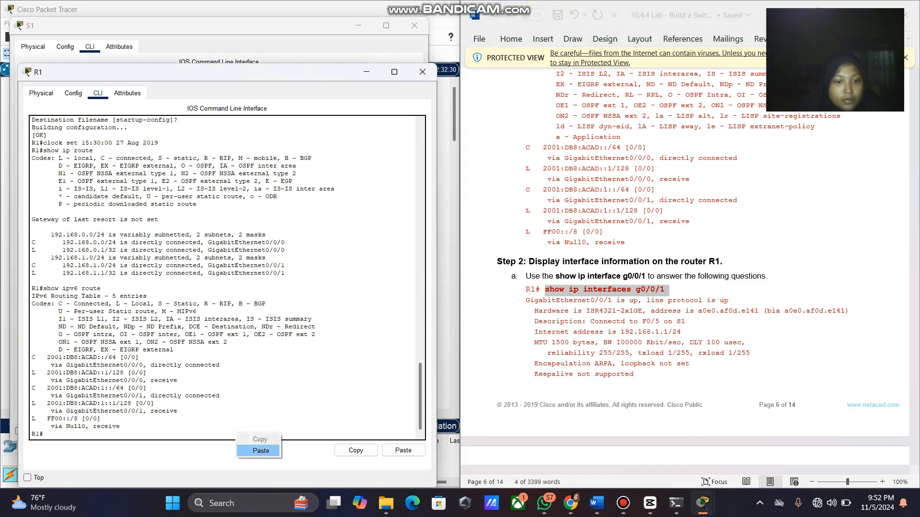
click(259, 450)
key(Return)
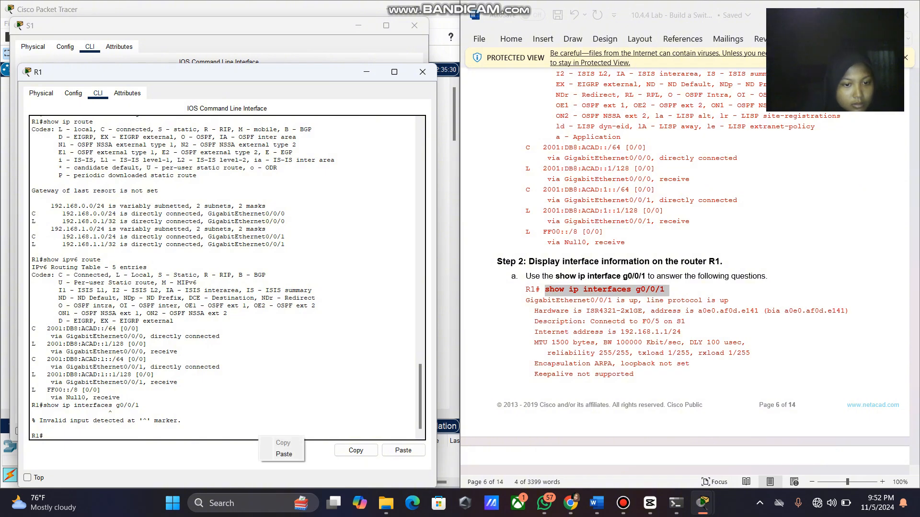
Rerun it as 'show ip interface g0/0/1' and page through output showing 192.168.1.1/24.
key(Up)
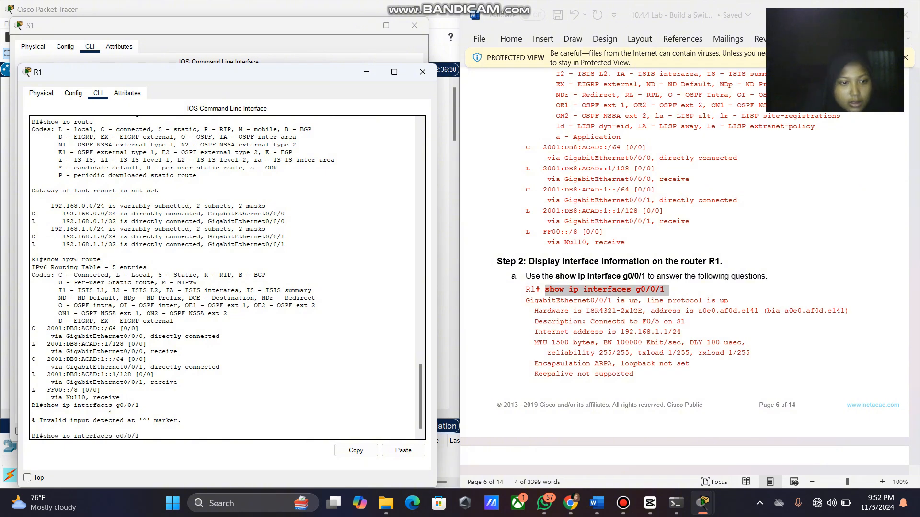
key(Left)
key(Left)
key(Left)
key(Left)
key(Left)
key(Left)
key(Left)
key(BackSpace)
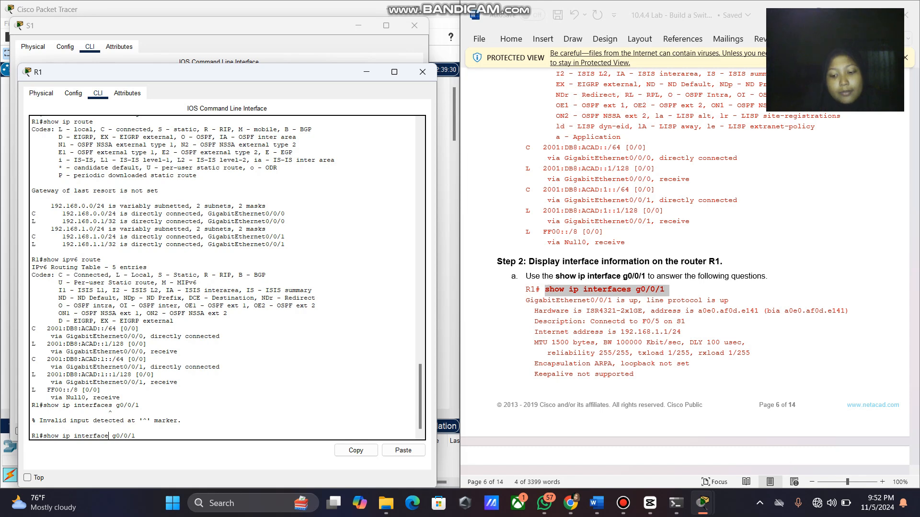
key(Return)
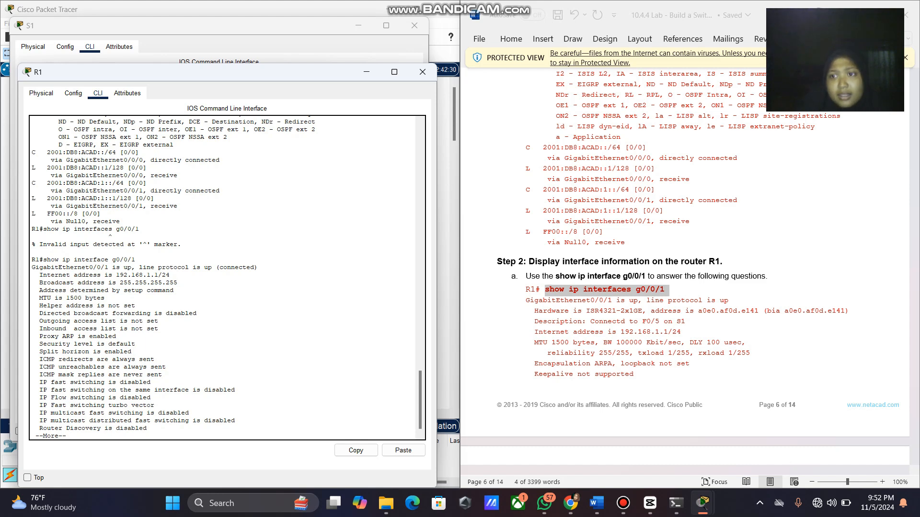
key(space)
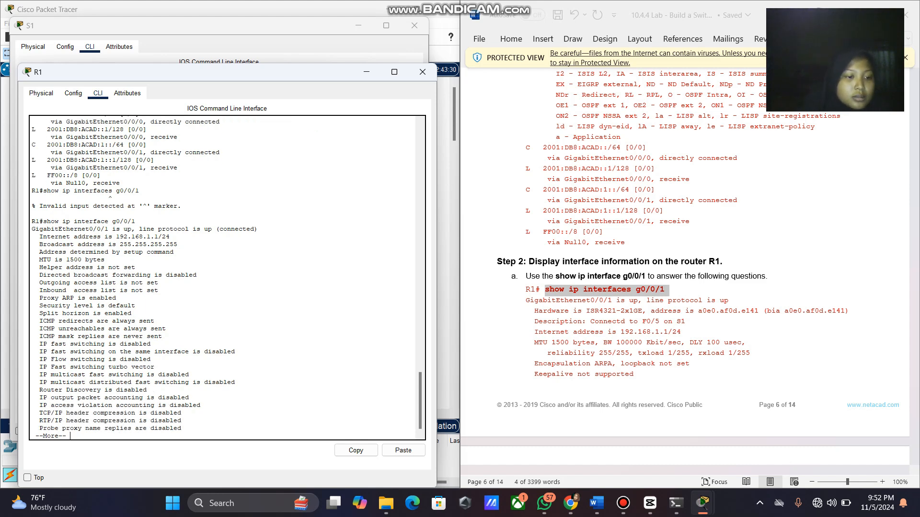
key(Return)
key(Return)
key(Return)
key(Return)
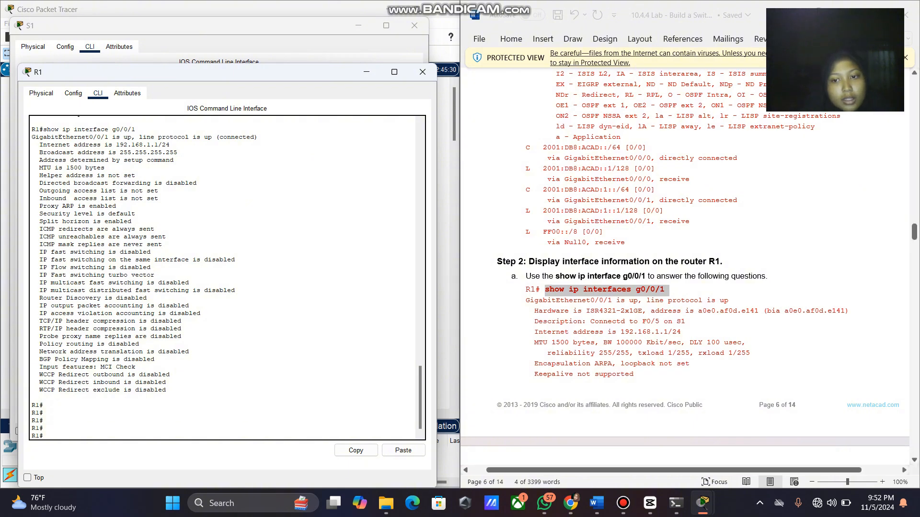
Mark 'line protocol is up (connected)' in R1's g0/0/1 output and add an empty prompt.
scroll(685, 266, down, 2)
scroll(227, 278, up, 2)
scroll(227, 278, up, 1)
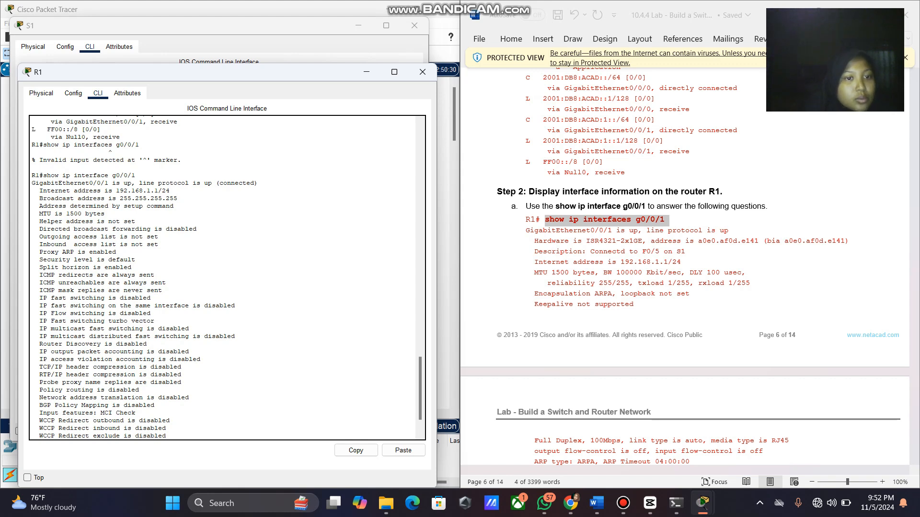
drag(139, 183, 257, 183)
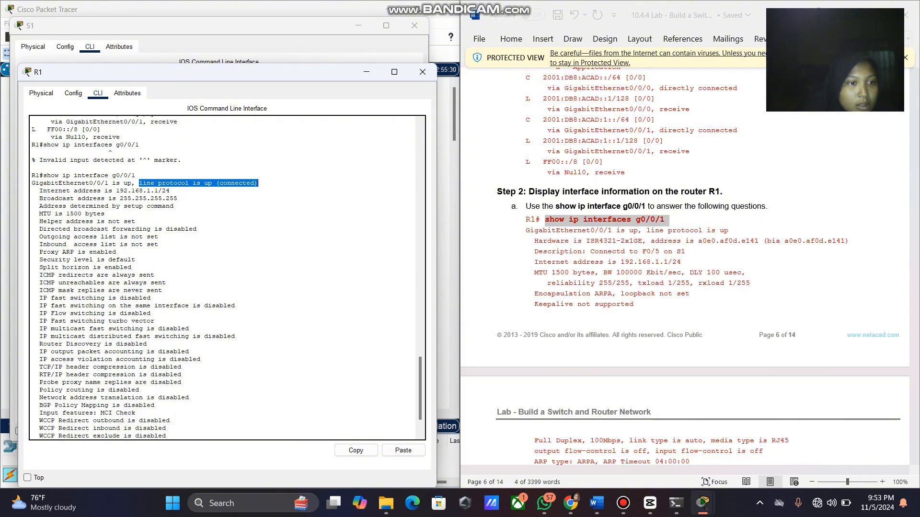
key(Return)
key(Return)
key(Return)
key(Return)
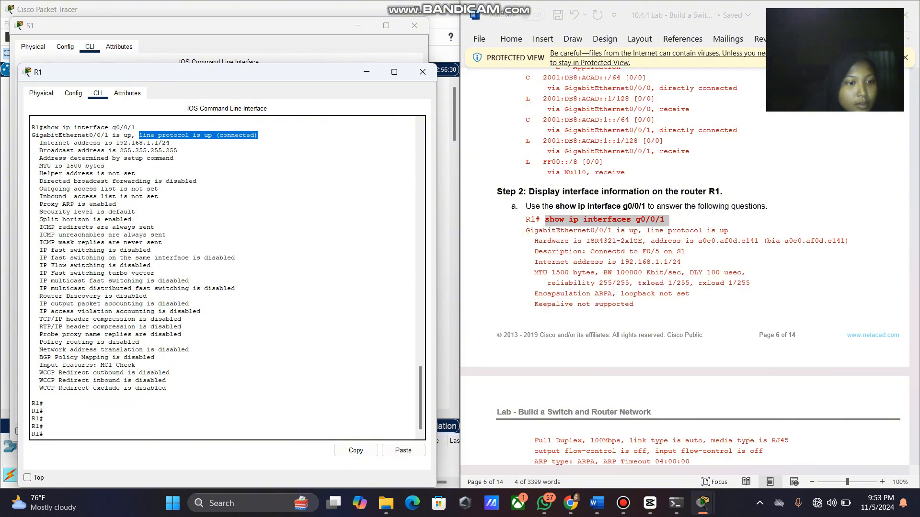
scroll(685, 268, down, 5)
scroll(685, 269, down, 10)
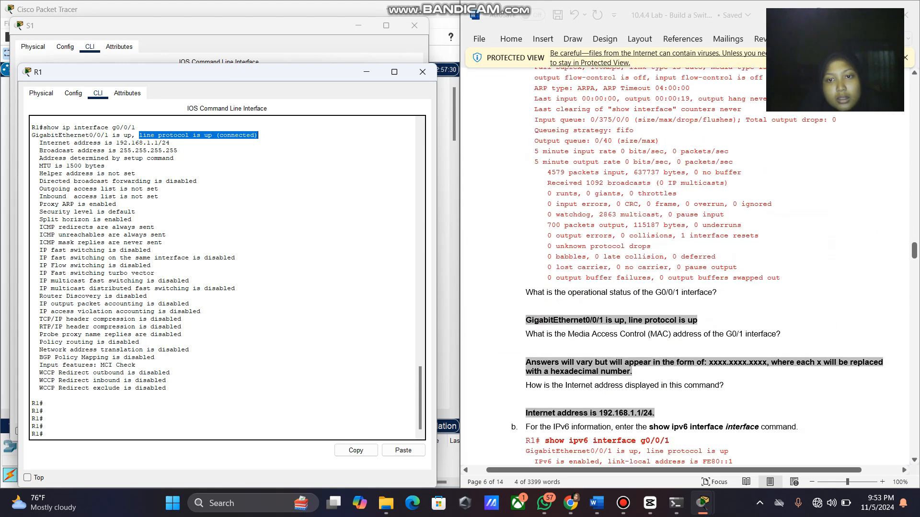
scroll(697, 264, down, 1)
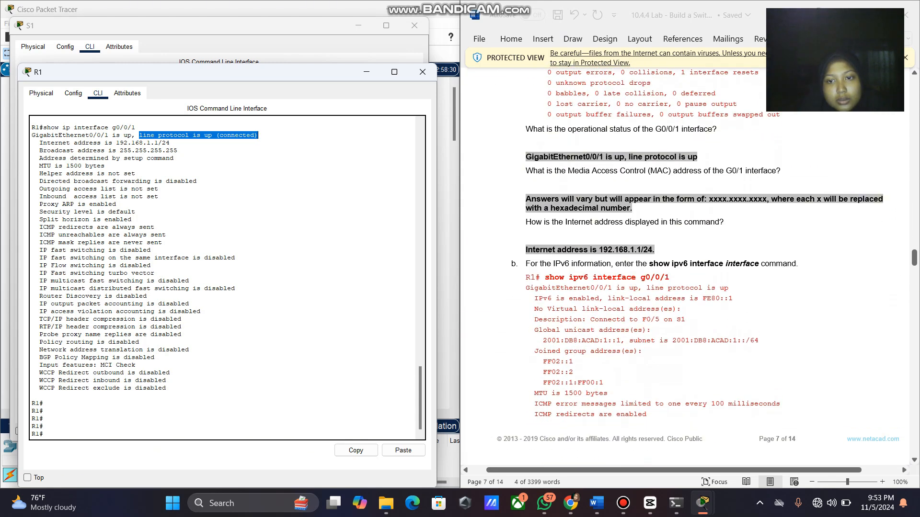
Run show ipv6 interface g0/0/1 on R1 to show link-local FE80::1 and global 2001:DB8:ACAD:1::1/64.
drag(670, 277, 544, 277)
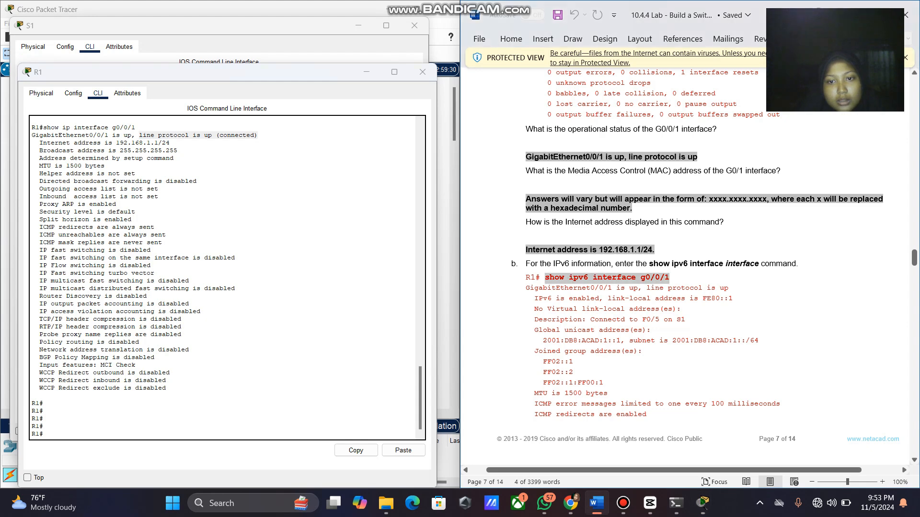
right_click(556, 280)
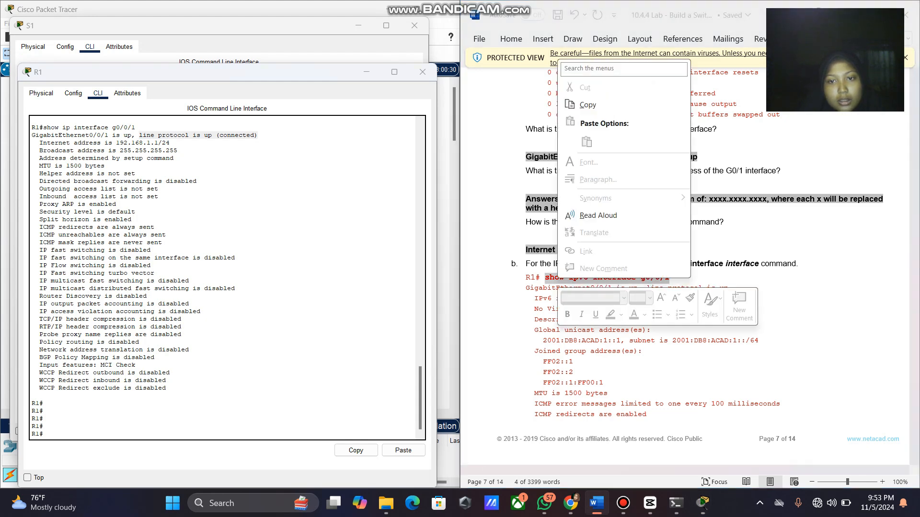
click(584, 98)
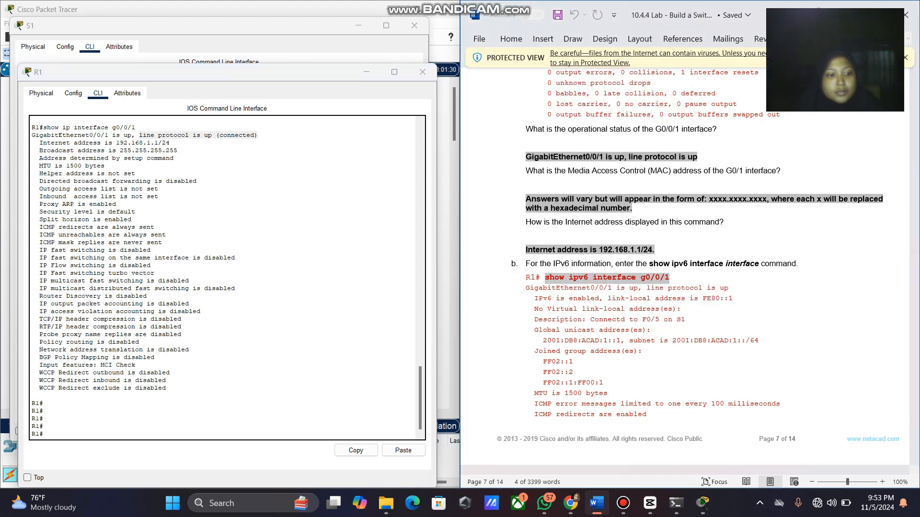
click(204, 431)
right_click(203, 430)
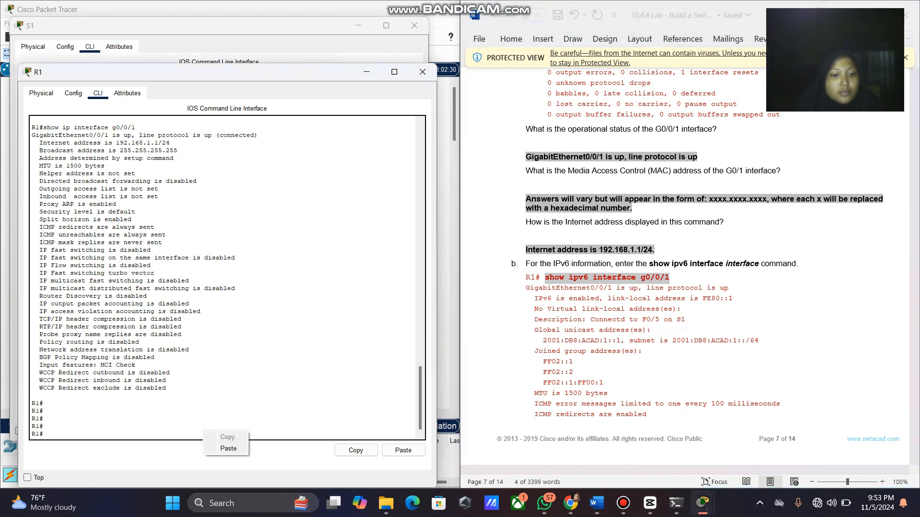
click(228, 448)
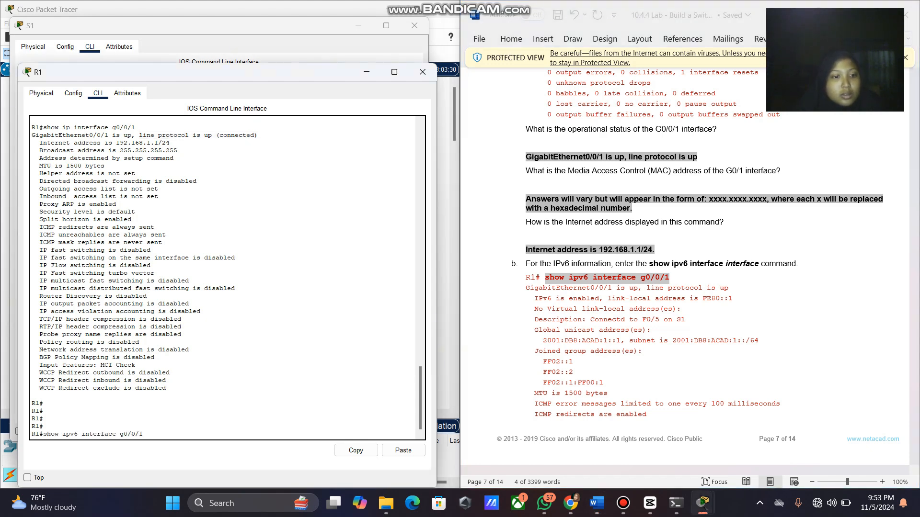
key(Return)
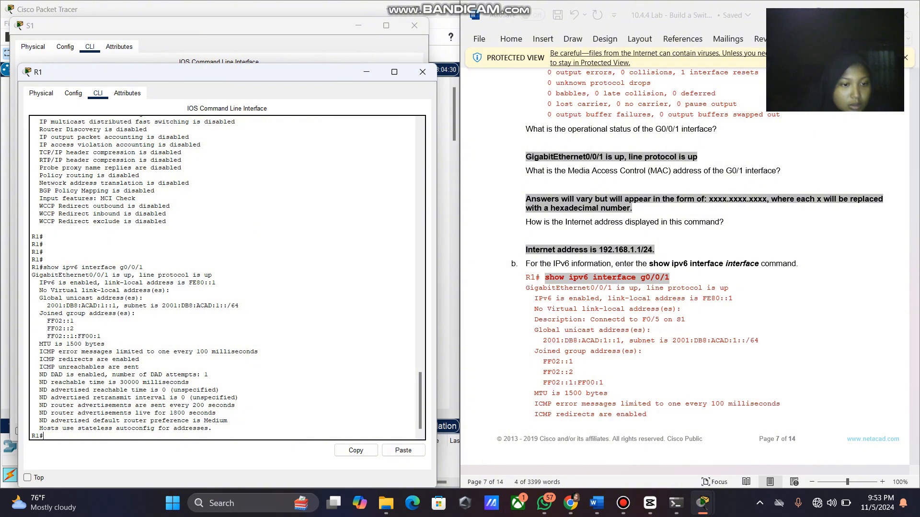
scroll(685, 266, down, 5)
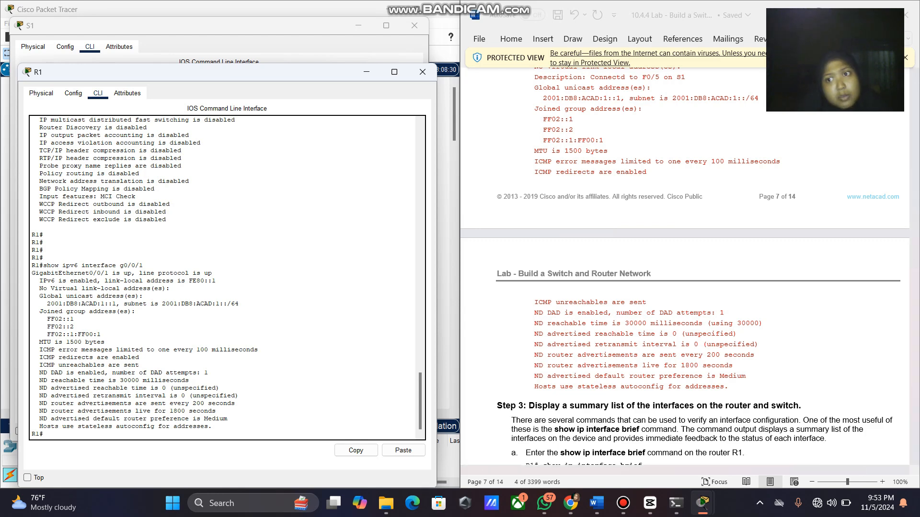
Copy 'show ip interface brief' from the lab sheet and run it on R1.
scroll(685, 266, down, 2)
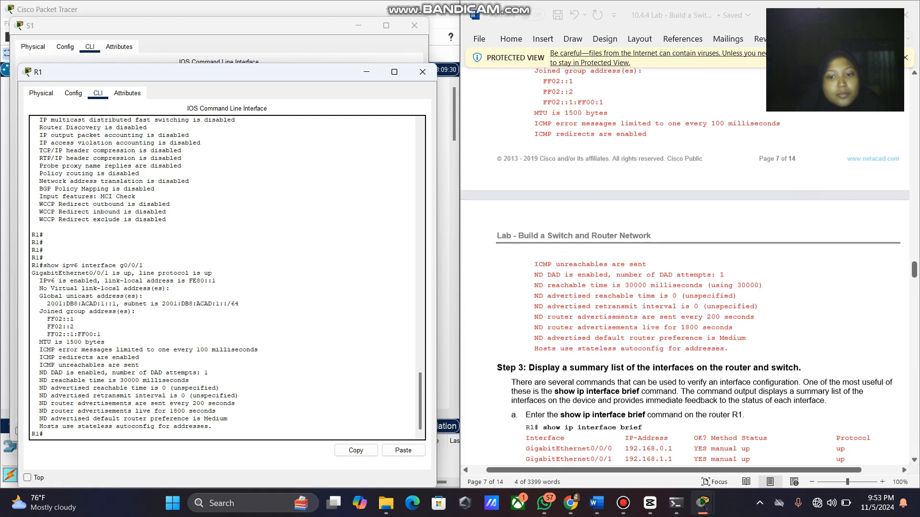
scroll(685, 267, down, 4)
scroll(685, 266, up, 9)
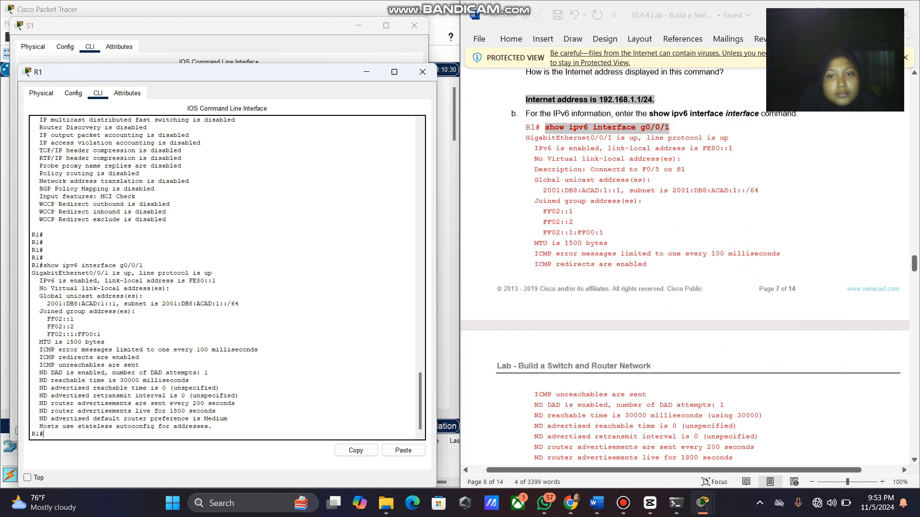
scroll(685, 266, down, 7)
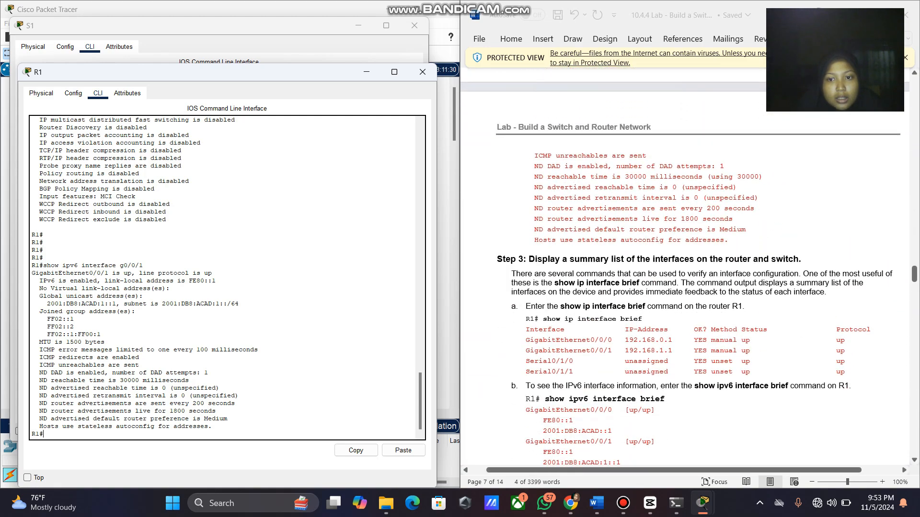
drag(647, 308, 560, 307)
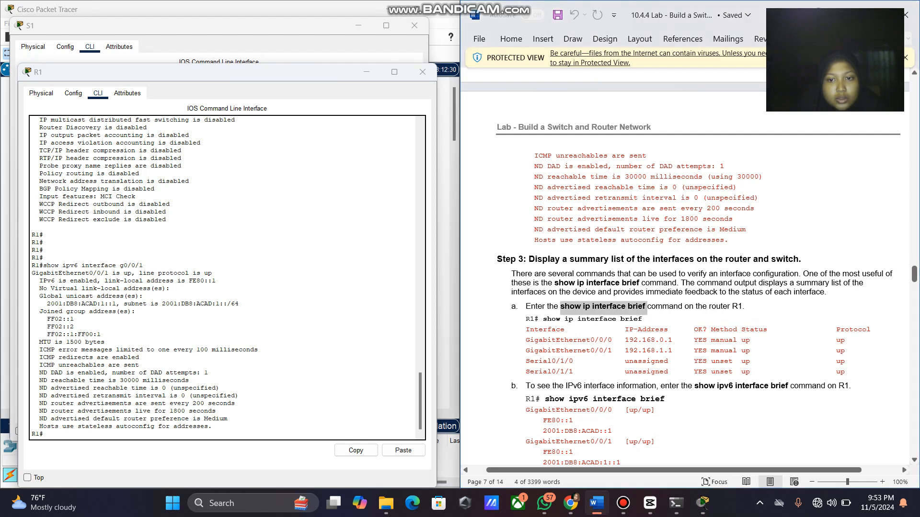
drag(642, 319, 543, 320)
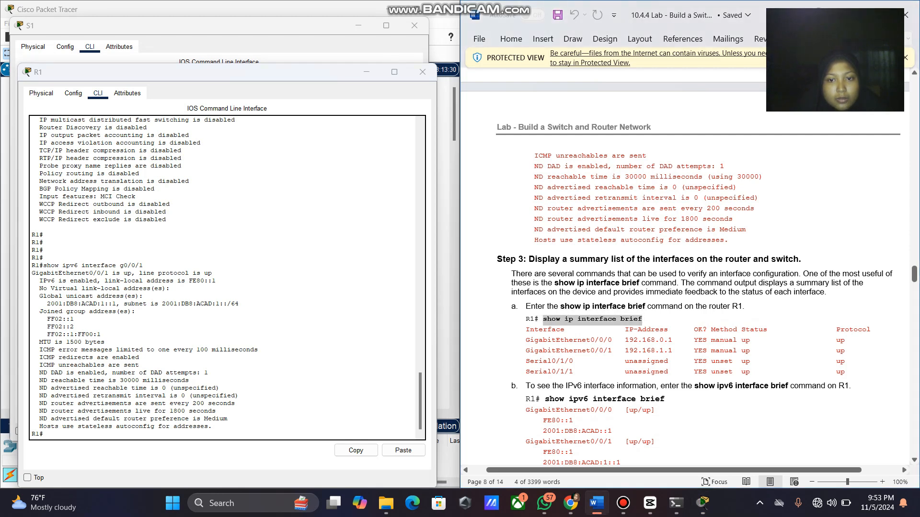
right_click(554, 320)
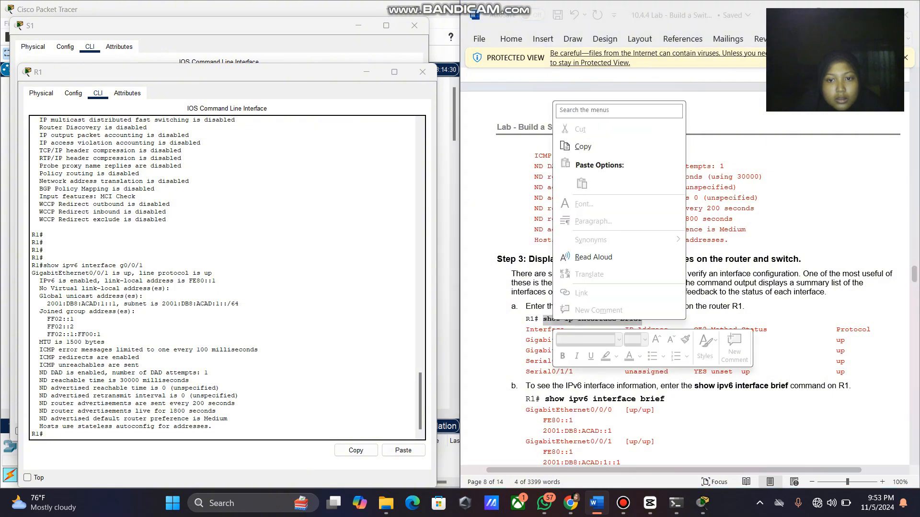
click(583, 146)
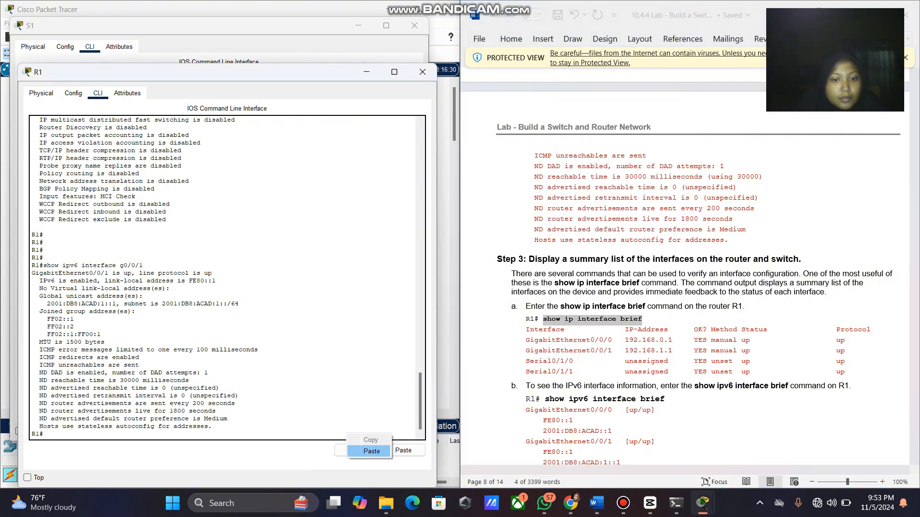
click(402, 451)
key(Return)
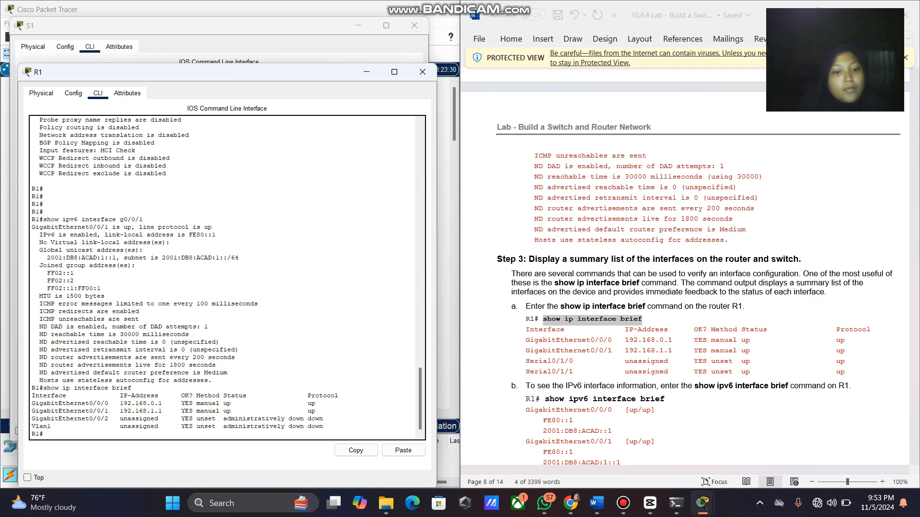
Highlight the G0/0/0 192.168.0.1 row and the administratively down G0/0/2 row for review.
drag(320, 404, 113, 404)
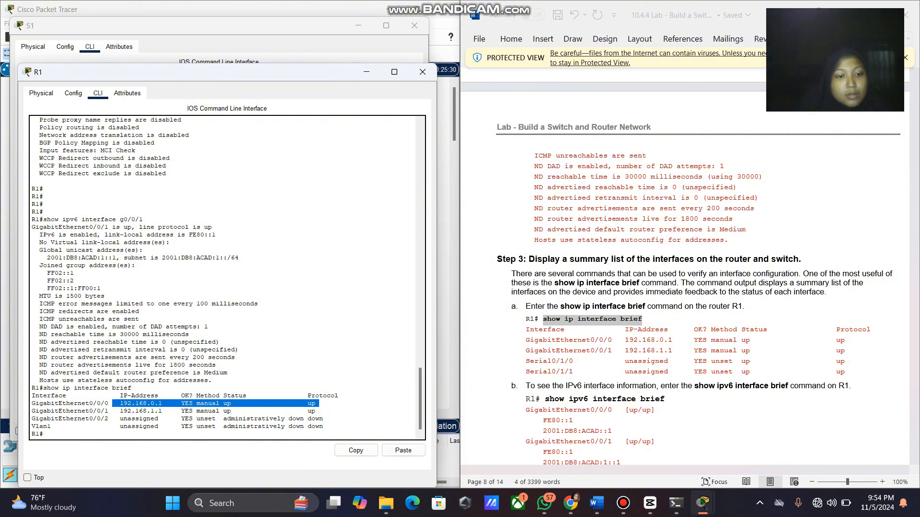
drag(325, 419, 35, 419)
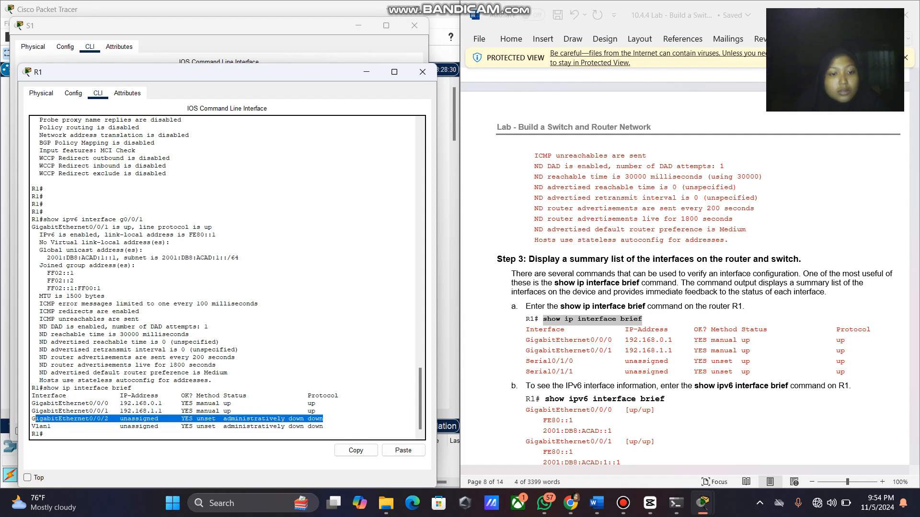
click(45, 434)
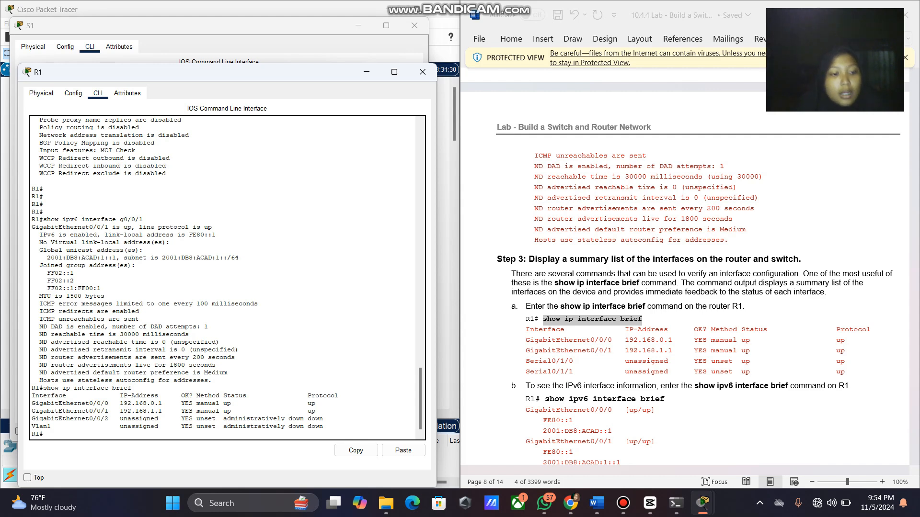
scroll(695, 263, down, 2)
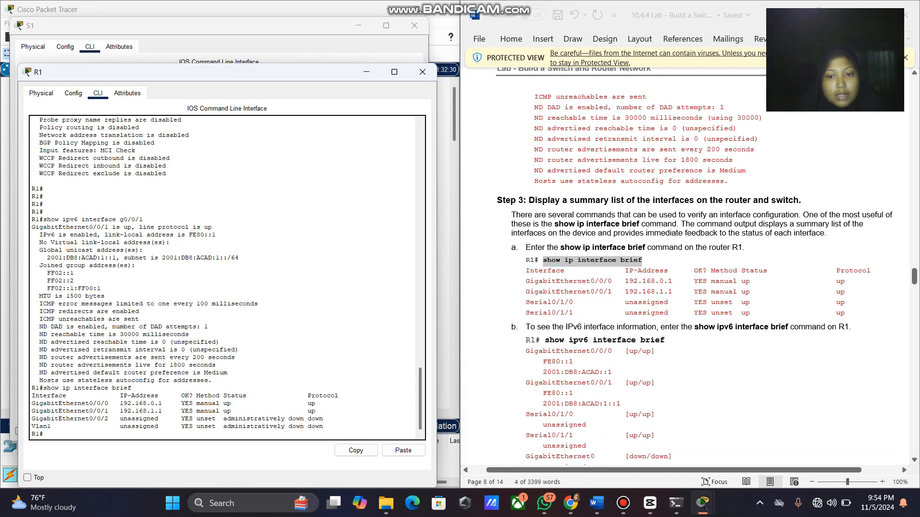
Run 'show ipv6 interface brief' on R1, listing FE80::1 and 2001:DB8 addresses on G0/0/0 and G0/0/1.
drag(545, 340, 666, 340)
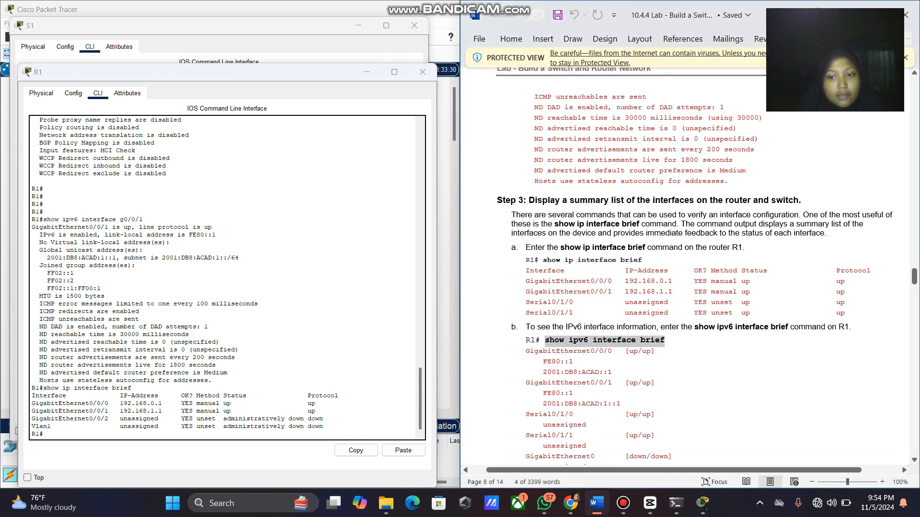
right_click(645, 341)
click(671, 166)
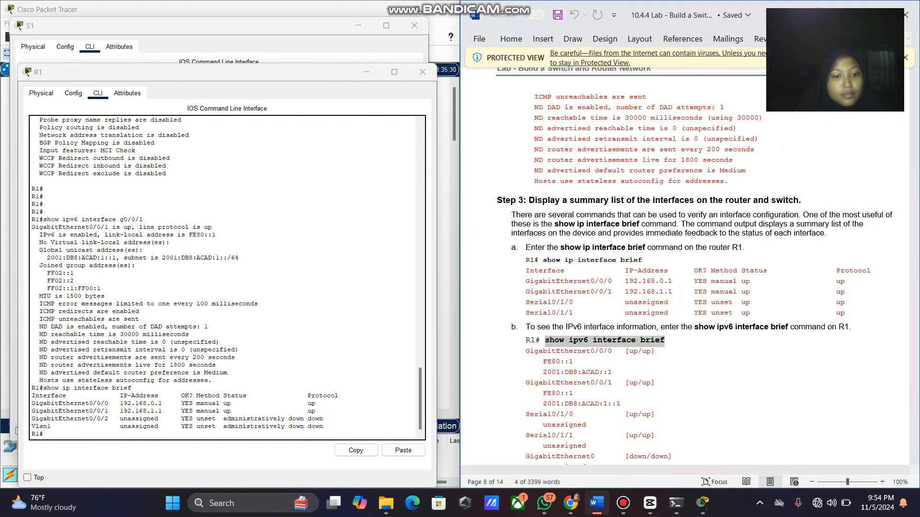
click(228, 434)
right_click(229, 435)
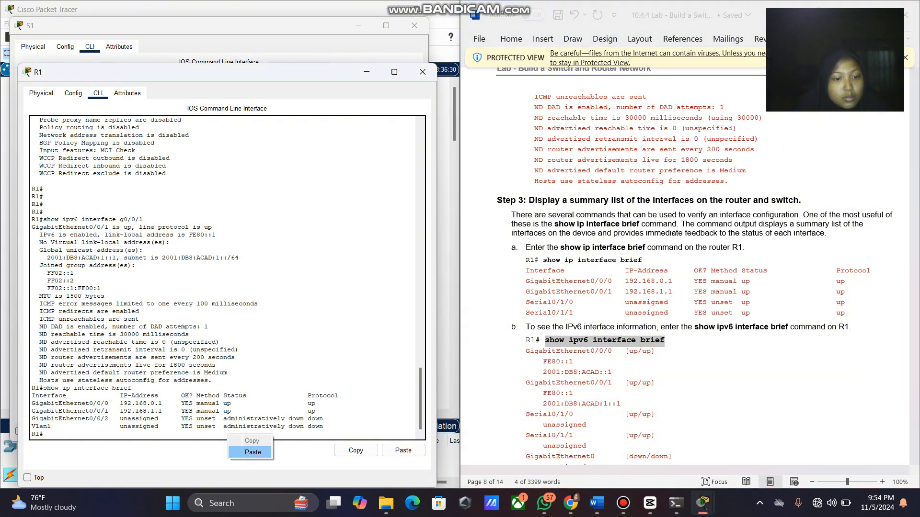
click(252, 452)
key(Return)
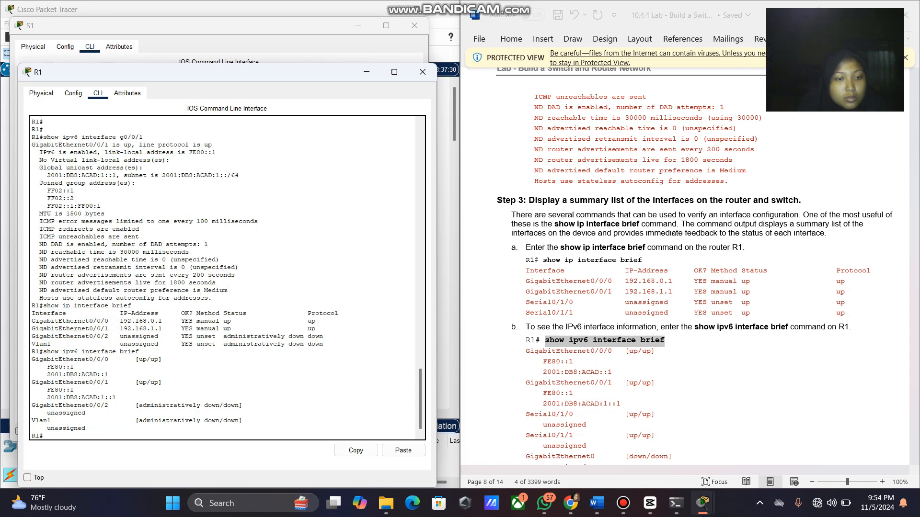
scroll(695, 264, down, 4)
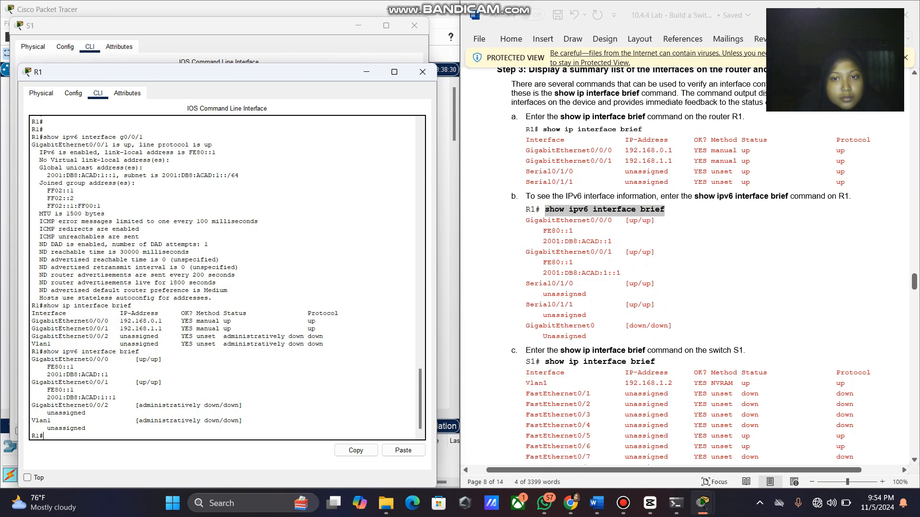
scroll(685, 268, down, 2)
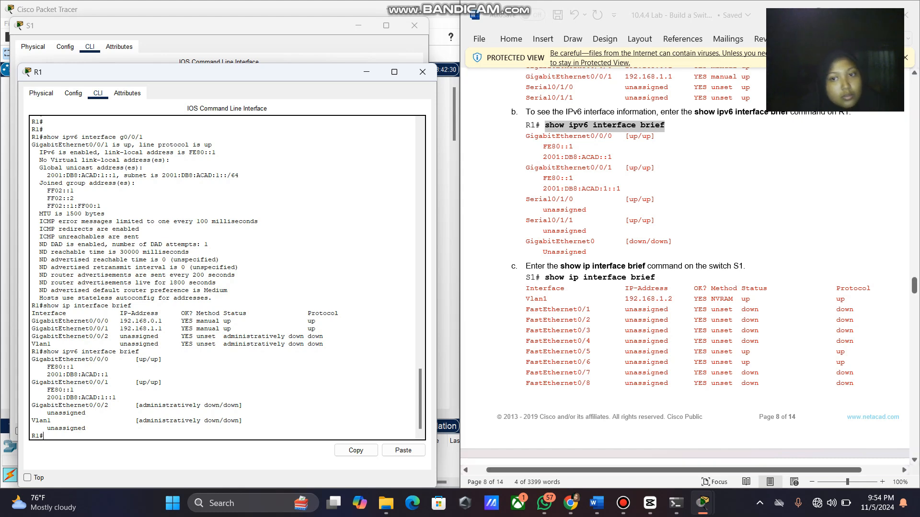
Copy 'show ip interface brief' from the lab sheet and run it again on R1.
drag(661, 278, 545, 278)
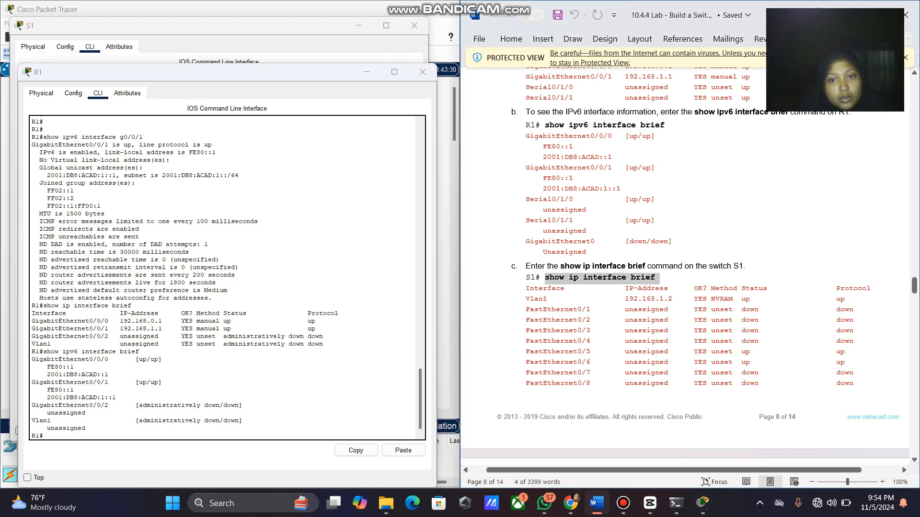
right_click(553, 280)
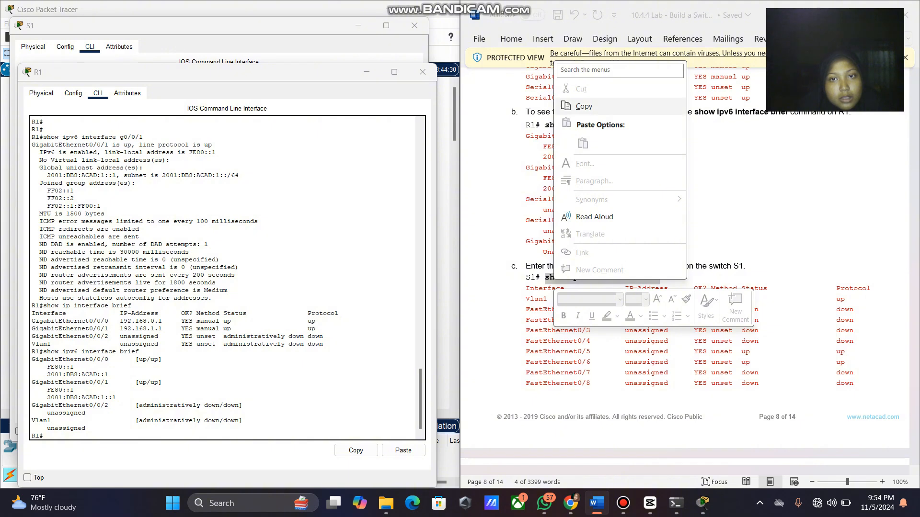
click(575, 106)
right_click(275, 435)
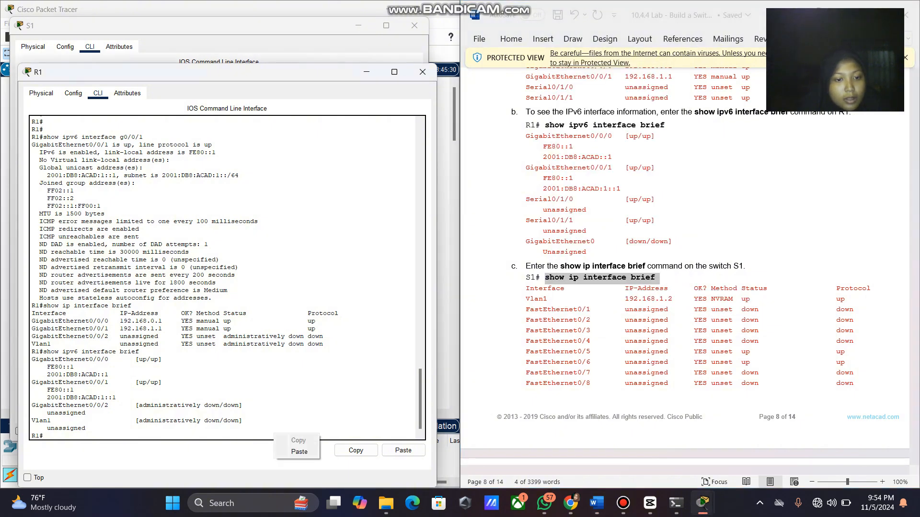
click(299, 452)
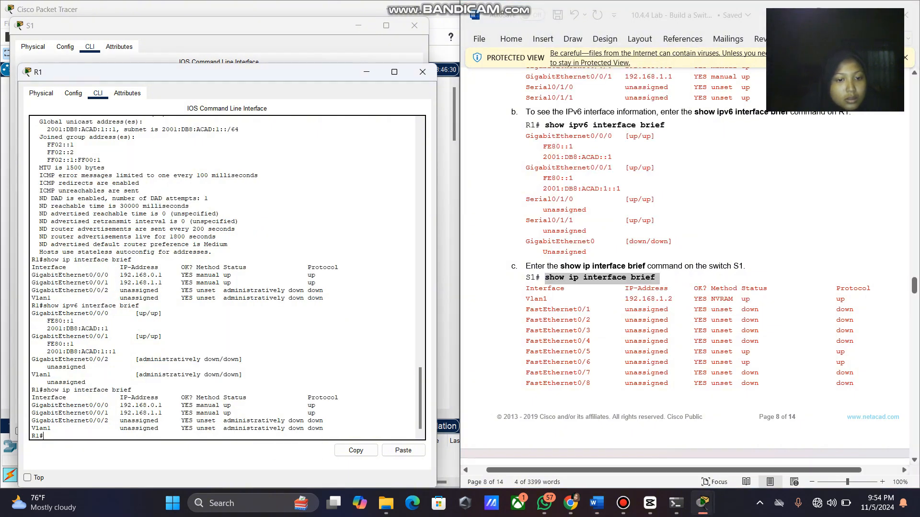
scroll(685, 264, down, 10)
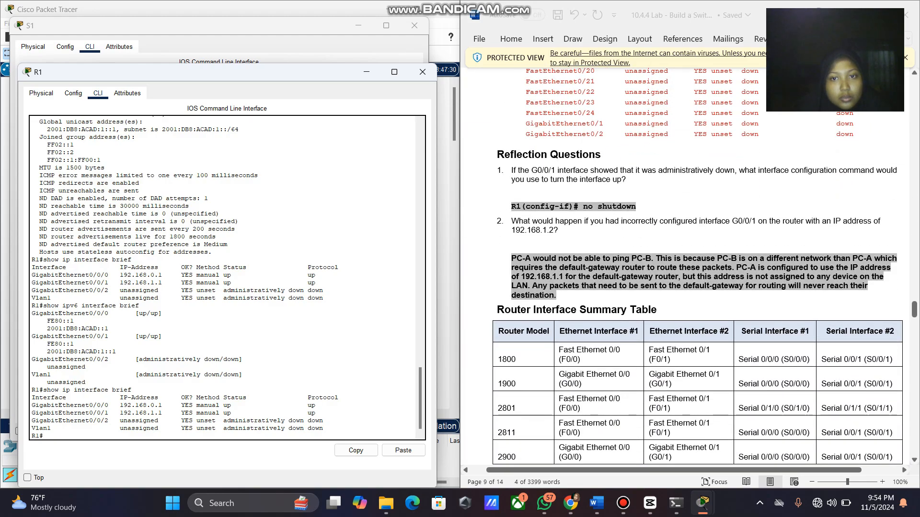
scroll(227, 278, up, 15)
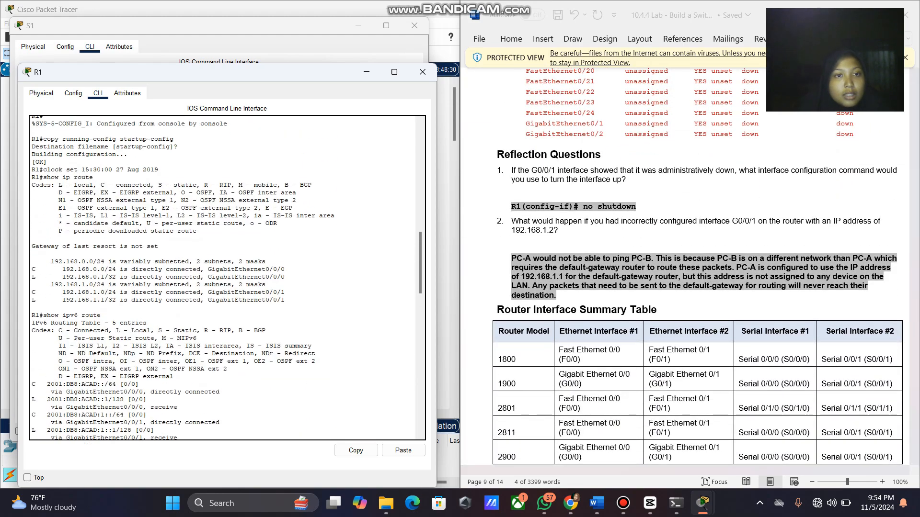
scroll(228, 277, up, 8)
scroll(227, 277, down, 20)
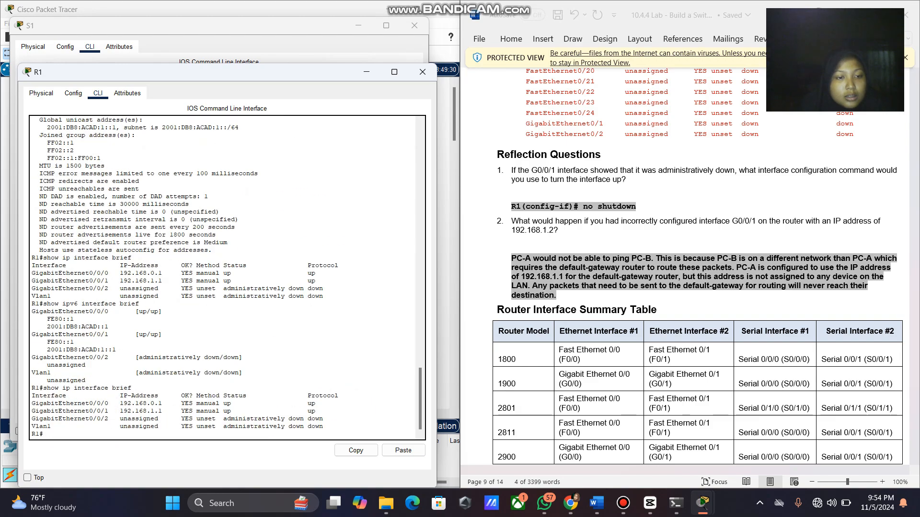
Minimize the S1 and R1 console windows to reveal the topology.
mouse_move(702, 503)
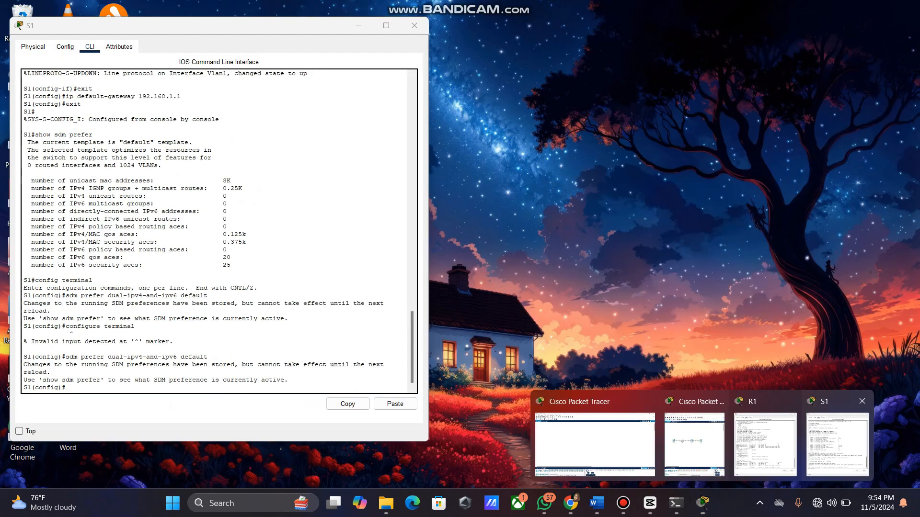
click(838, 444)
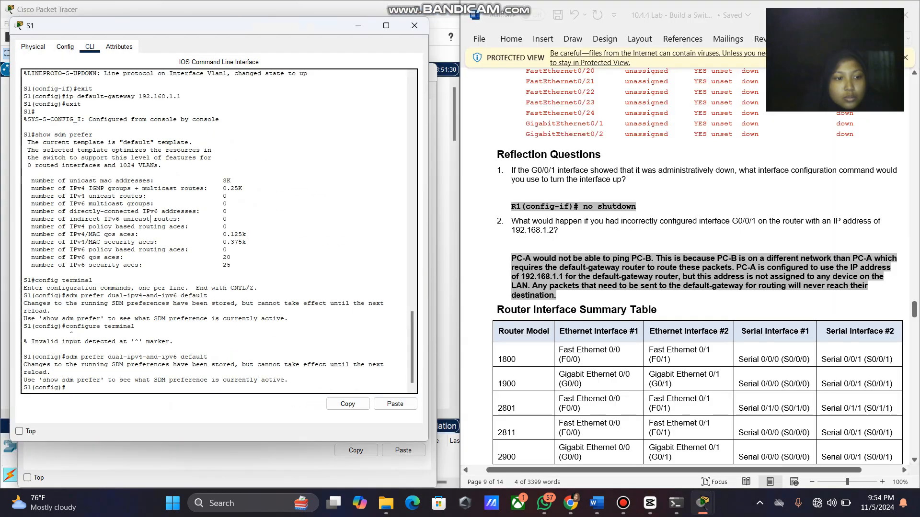
scroll(214, 232, up, 3)
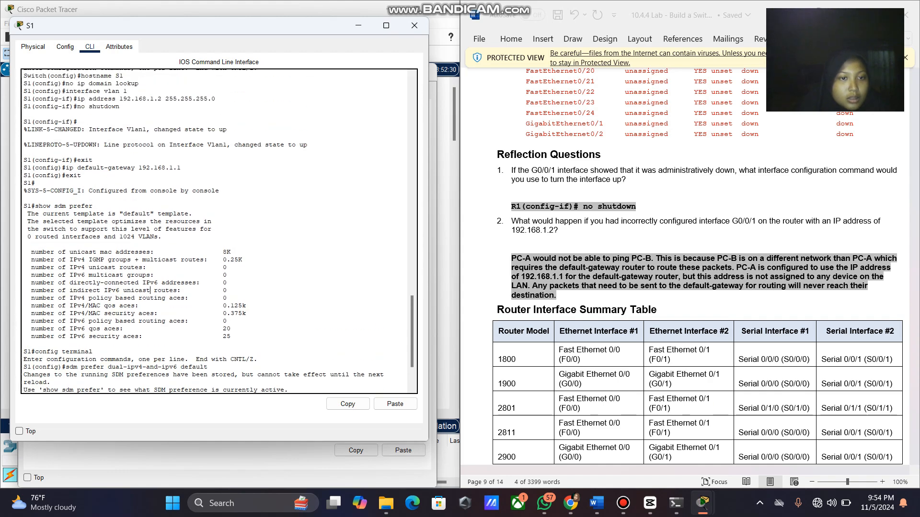
scroll(214, 231, down, 3)
click(358, 25)
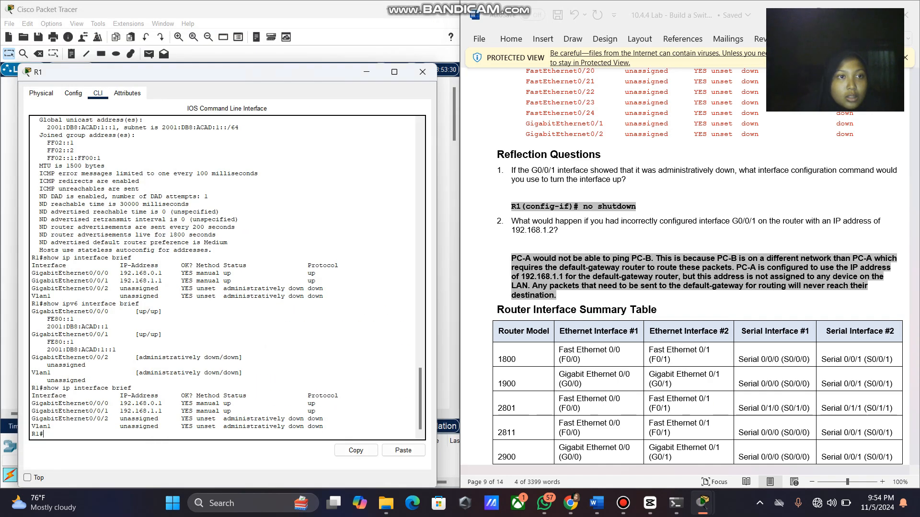
click(367, 72)
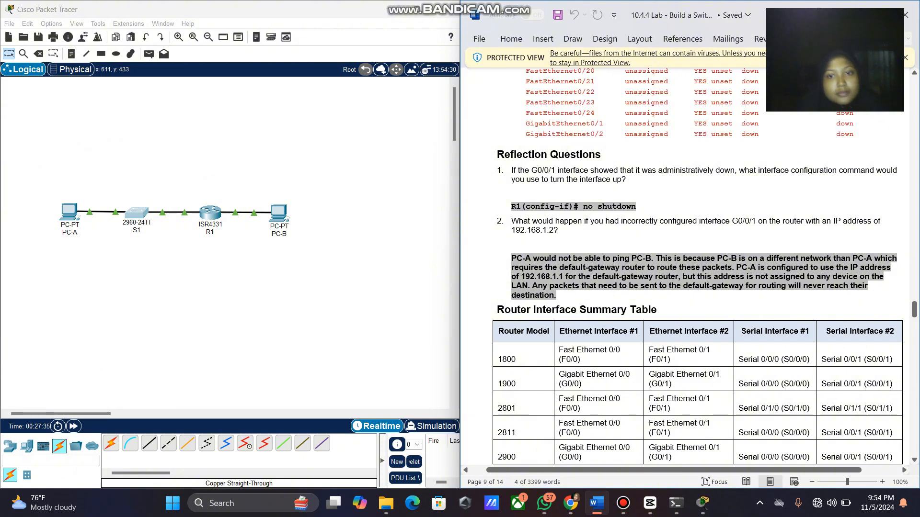
scroll(689, 268, up, 5)
scroll(690, 268, down, 5)
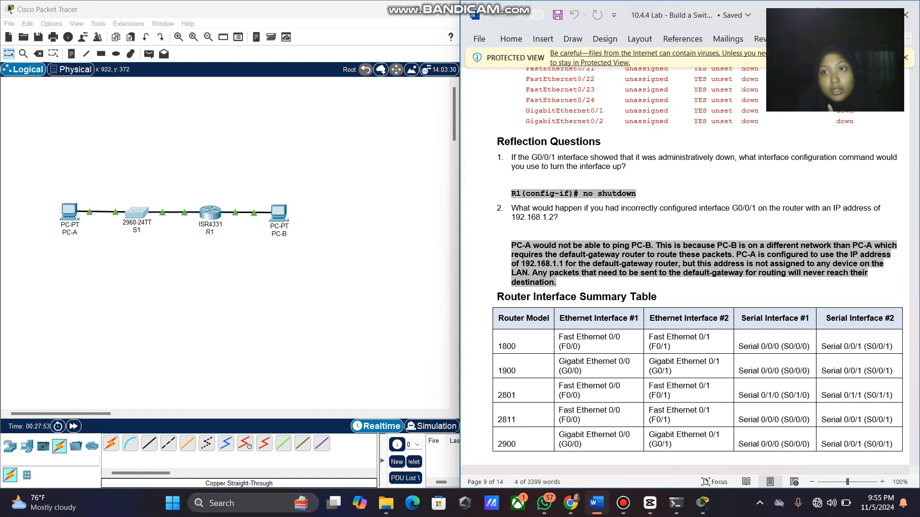
scroll(685, 268, up, 10)
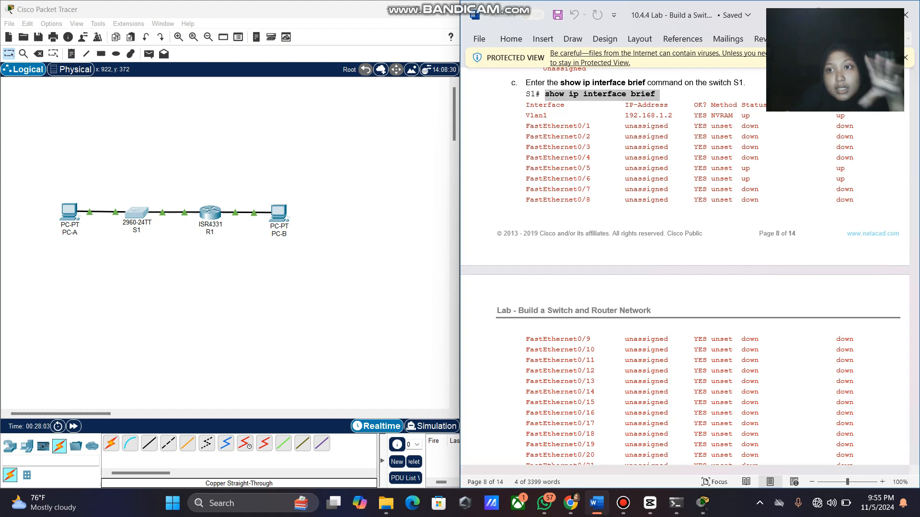
scroll(689, 271, down, 5)
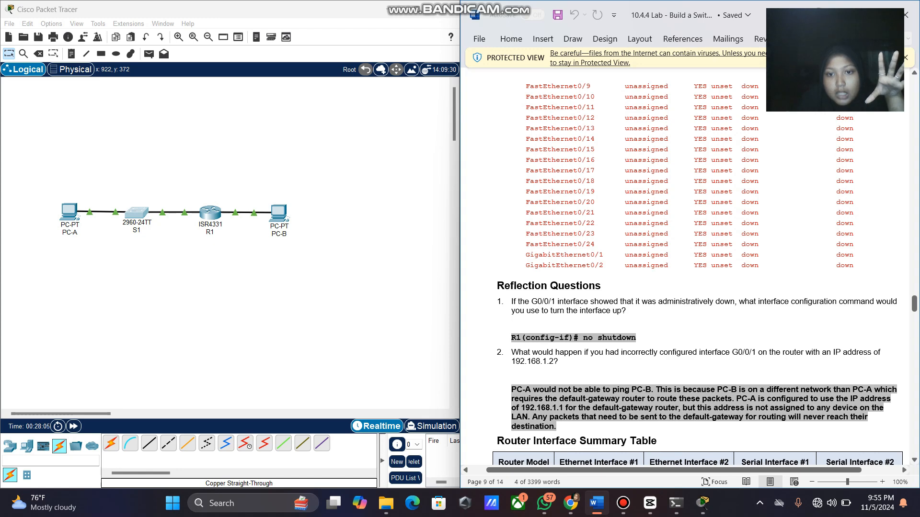
scroll(689, 268, up, 5)
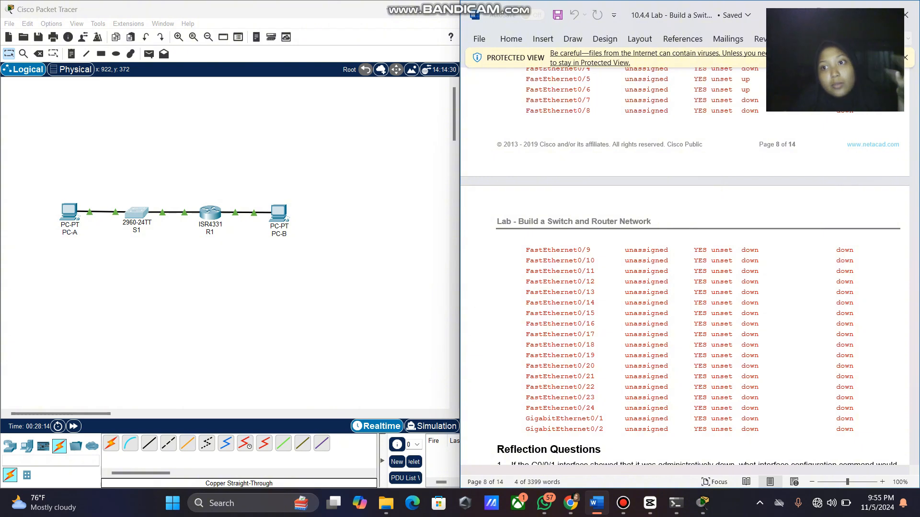
scroll(685, 266, down, 3)
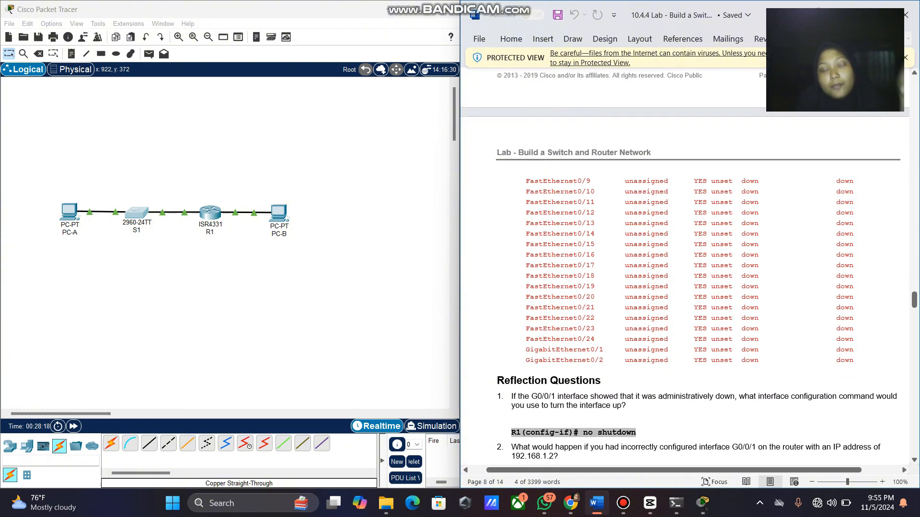
scroll(685, 266, down, 8)
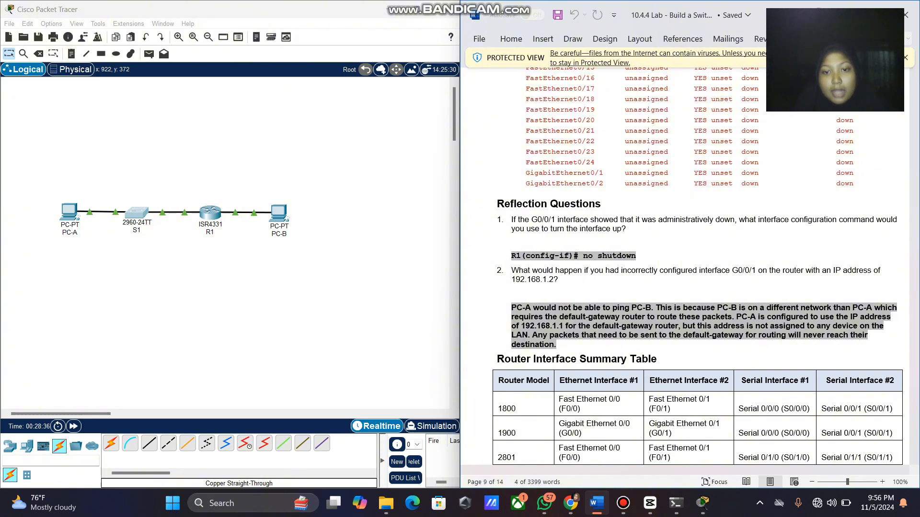
Scroll the Word lab sheet back to page 1 so the Addressing Table is visible.
scroll(685, 264, up, 20)
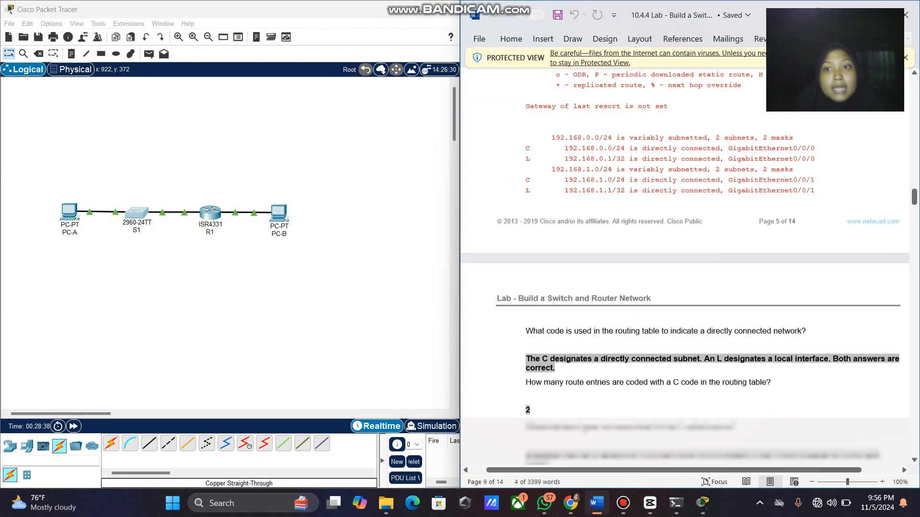
scroll(685, 263, up, 20)
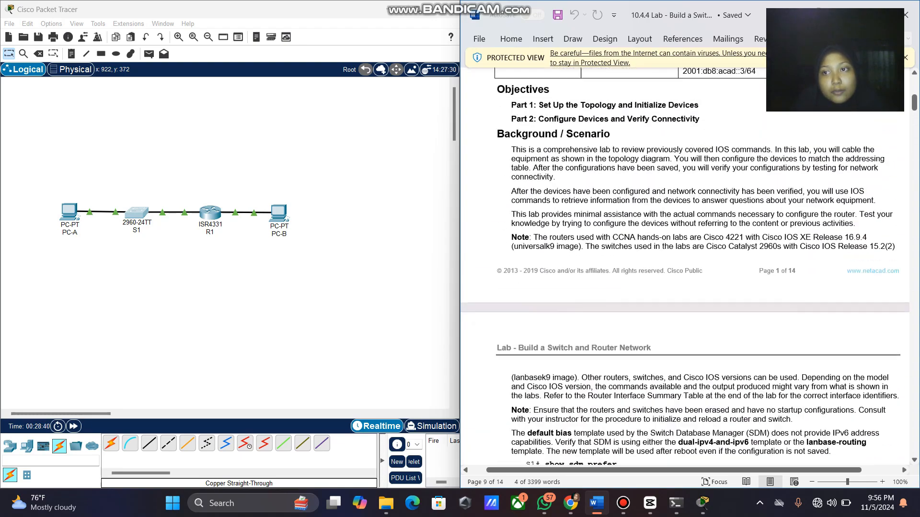
scroll(685, 264, down, 5)
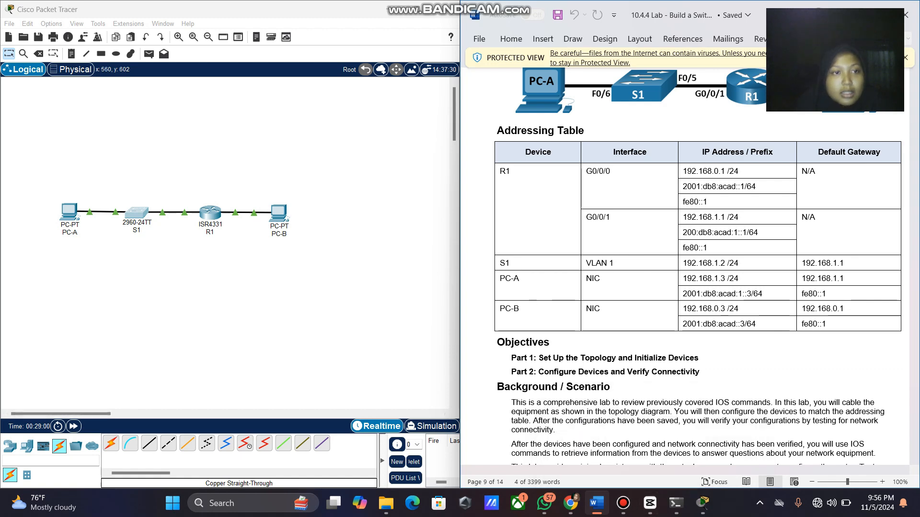
Open PC-A's Command Prompt, positioned beside the Word addressing table.
click(68, 217)
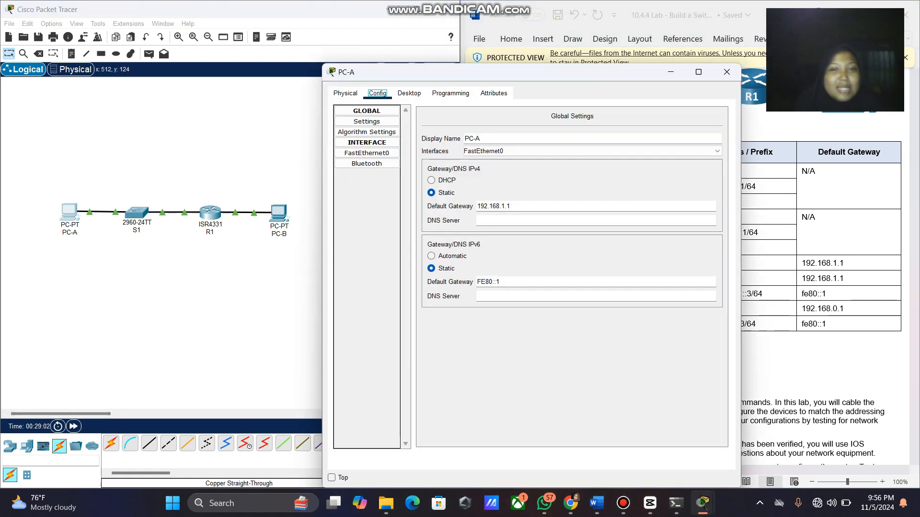
drag(479, 72, 208, 38)
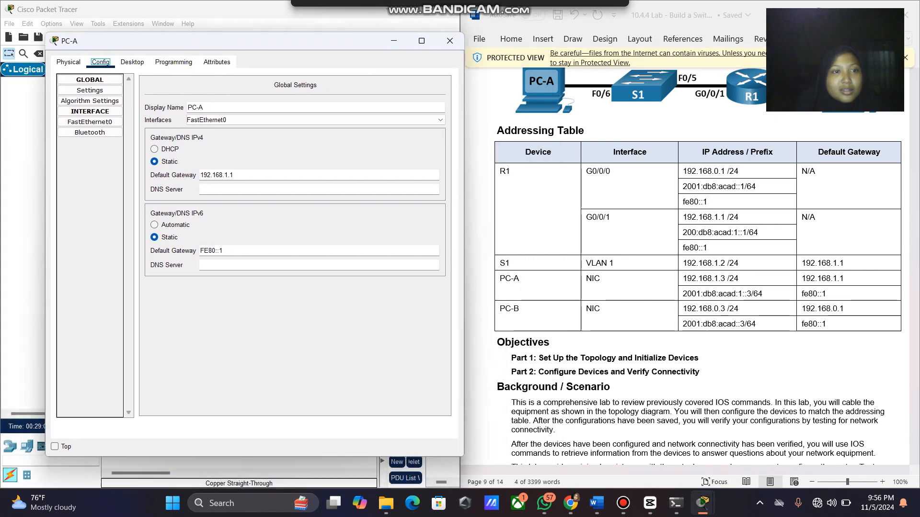
click(179, 59)
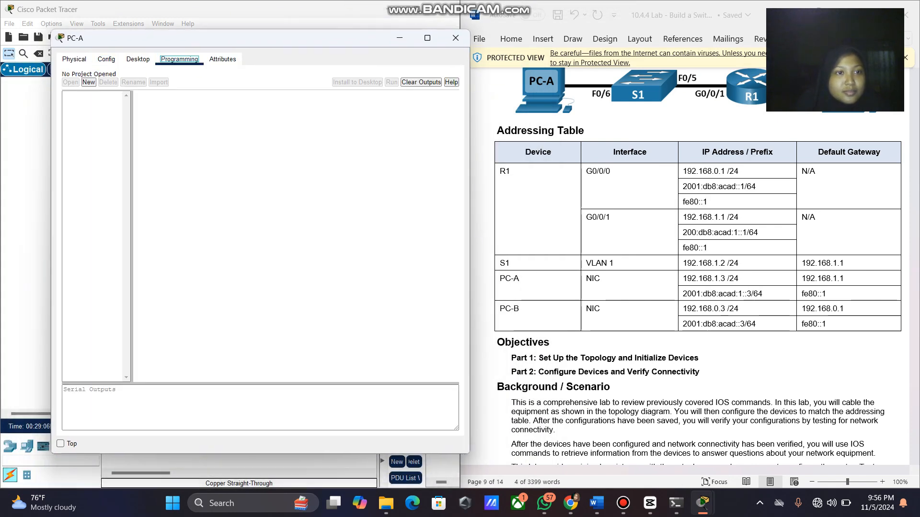
click(138, 59)
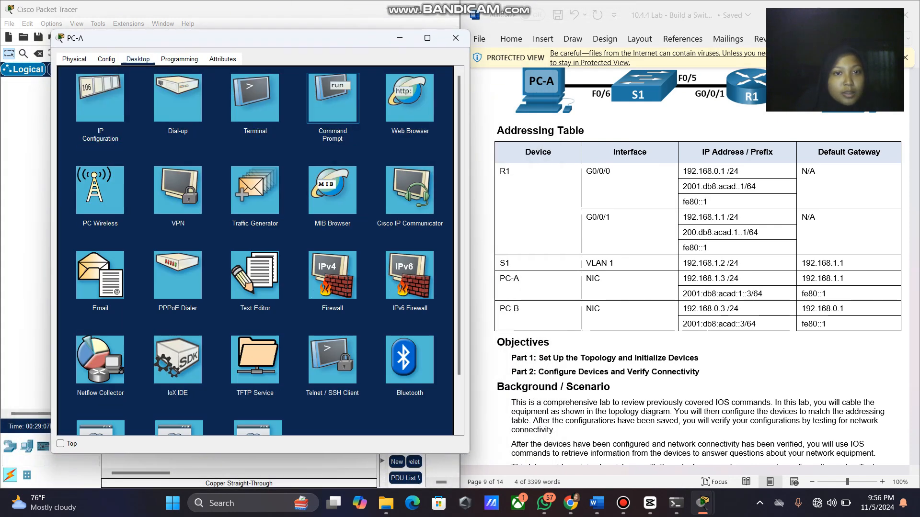
click(333, 97)
Ping R1's G0/0/0 address 192.168.0.1 from PC-A.
text(ping)
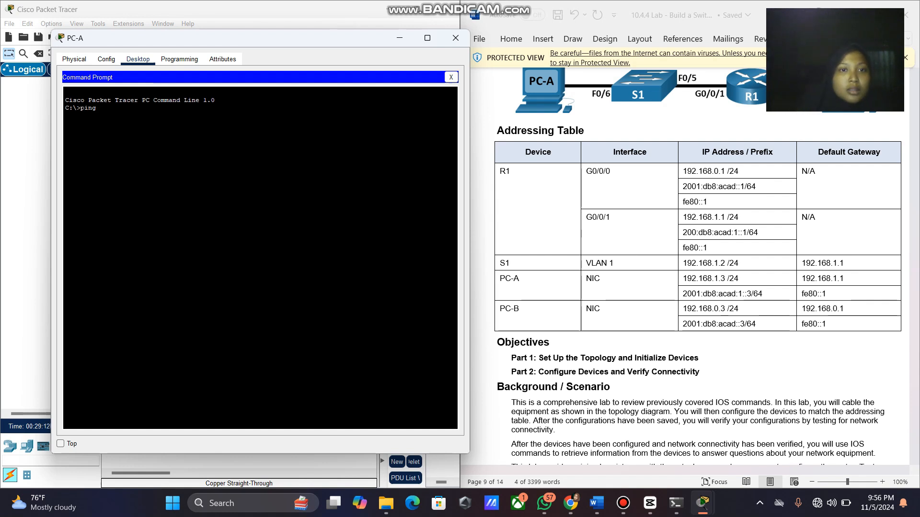
drag(259, 38, 237, 37)
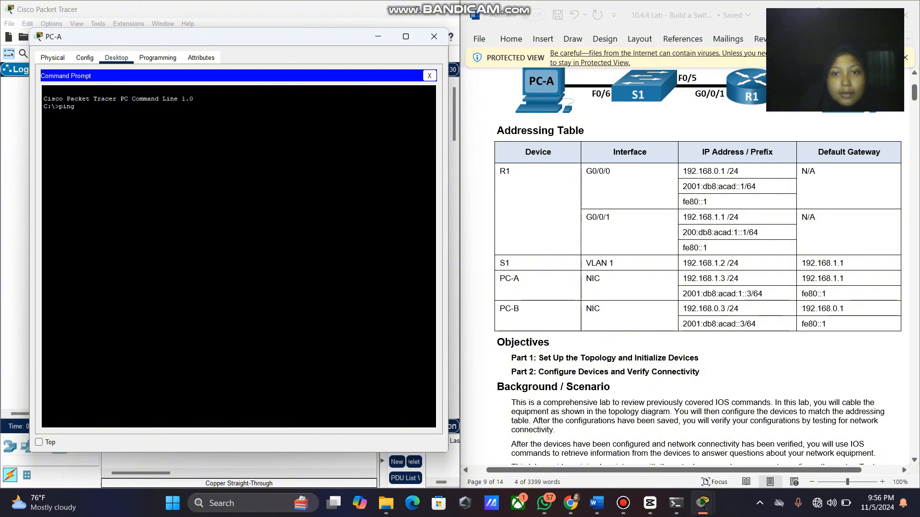
drag(683, 171, 726, 171)
key(super+c)
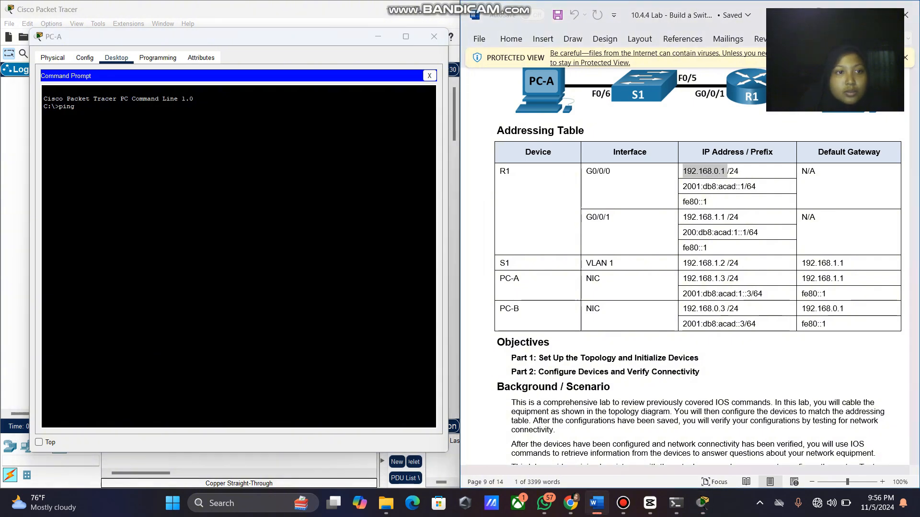
right_click(122, 111)
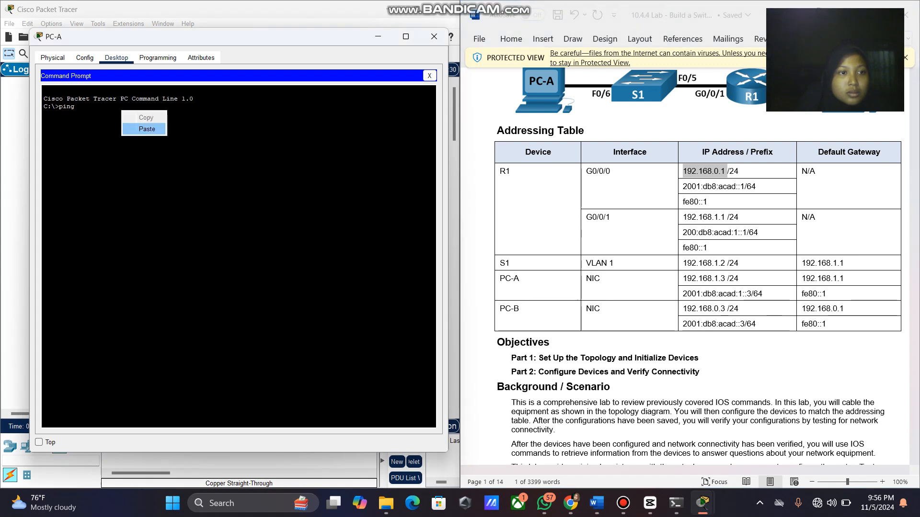
click(147, 129)
key(Return)
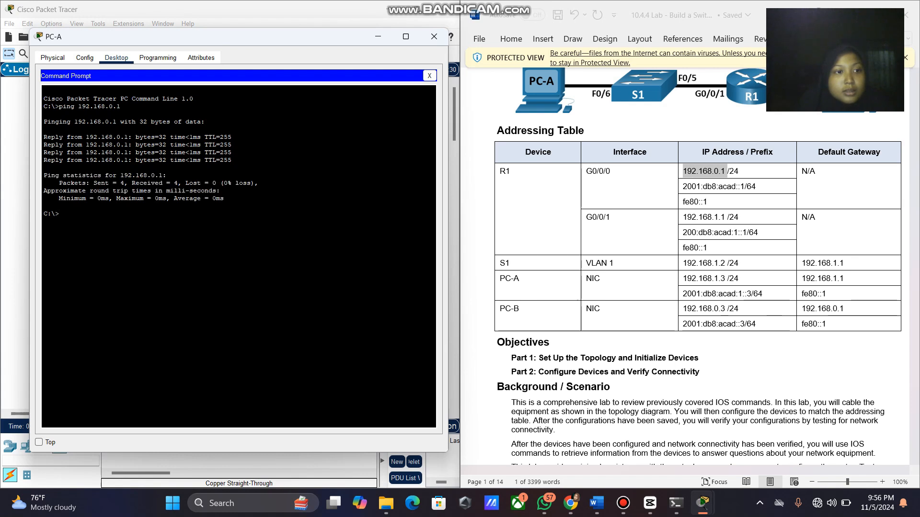
Ping R1's G0/0/1 address 192.168.1.1 from PC-A.
text(ping)
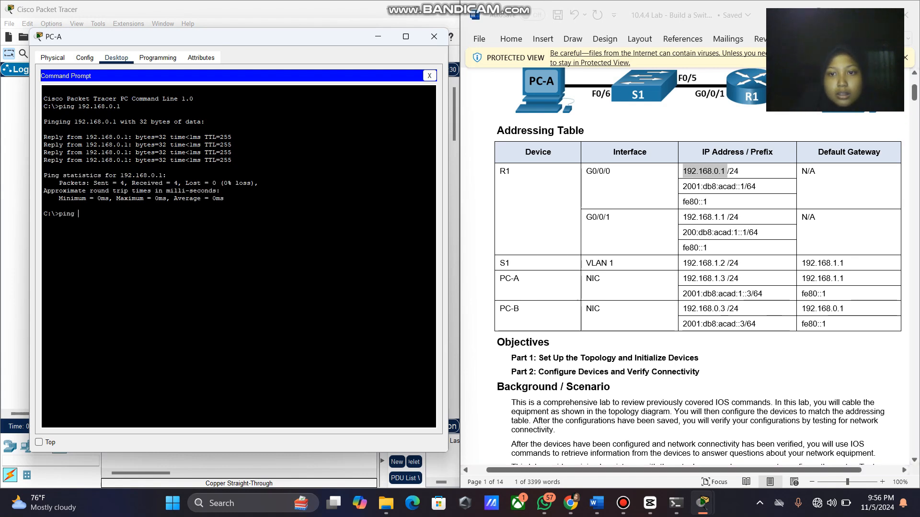
drag(684, 218, 727, 220)
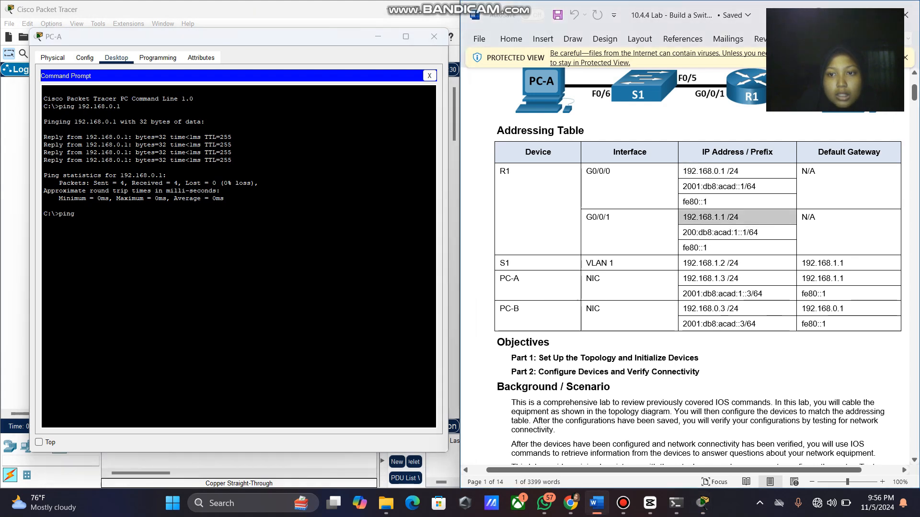
click(727, 218)
drag(727, 218, 683, 218)
key(super+c)
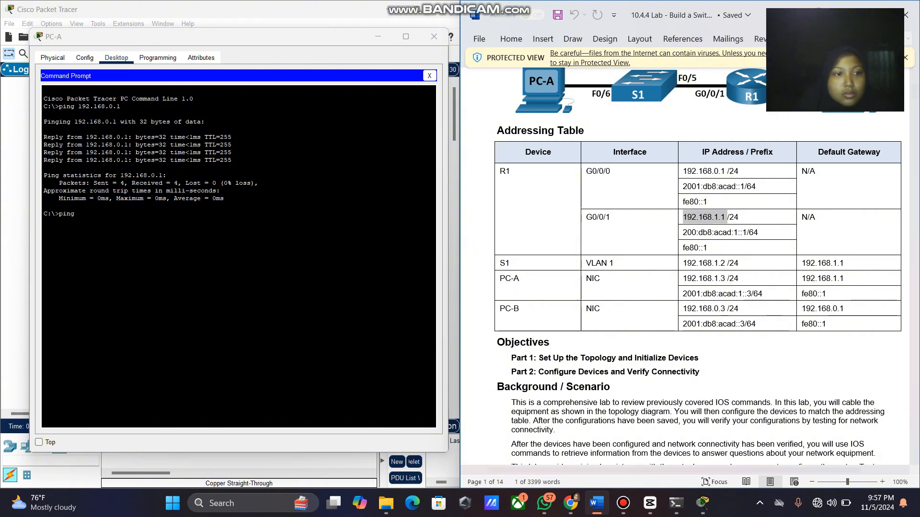
click(79, 214)
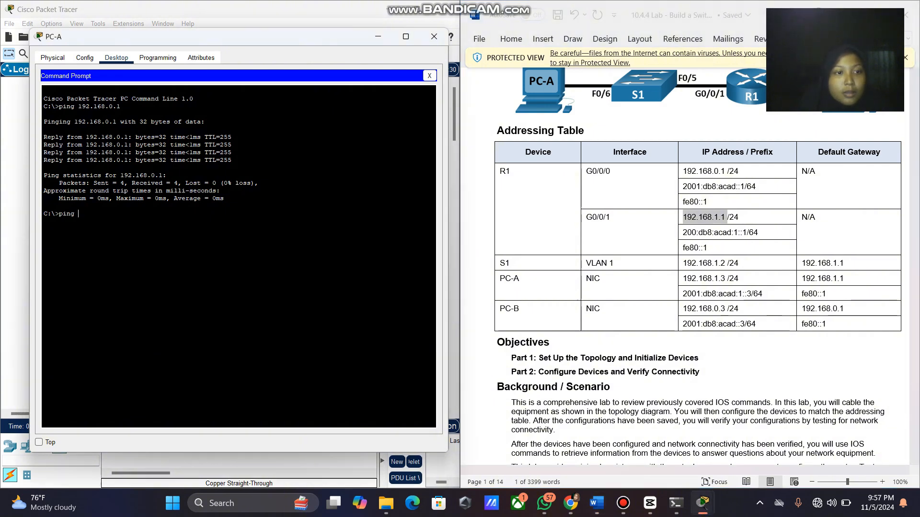
right_click(214, 220)
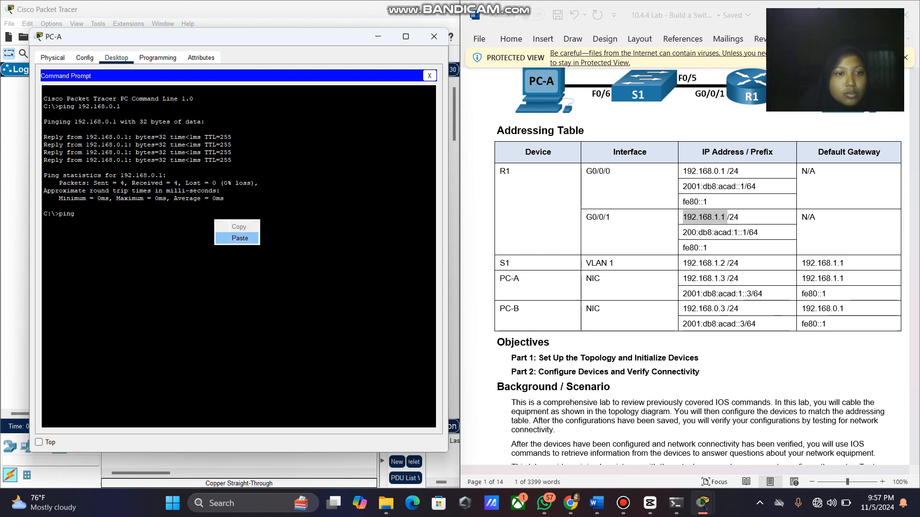
click(239, 238)
key(Return)
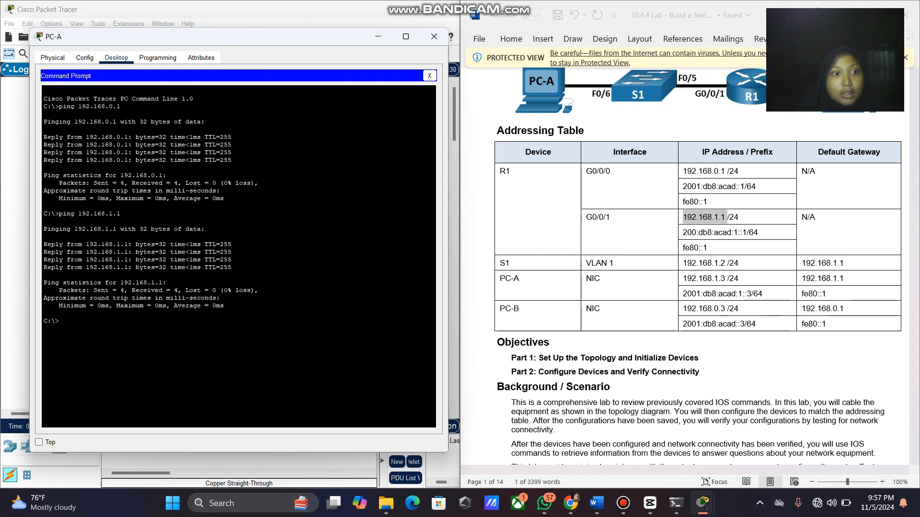
scroll(697, 267, down, 2)
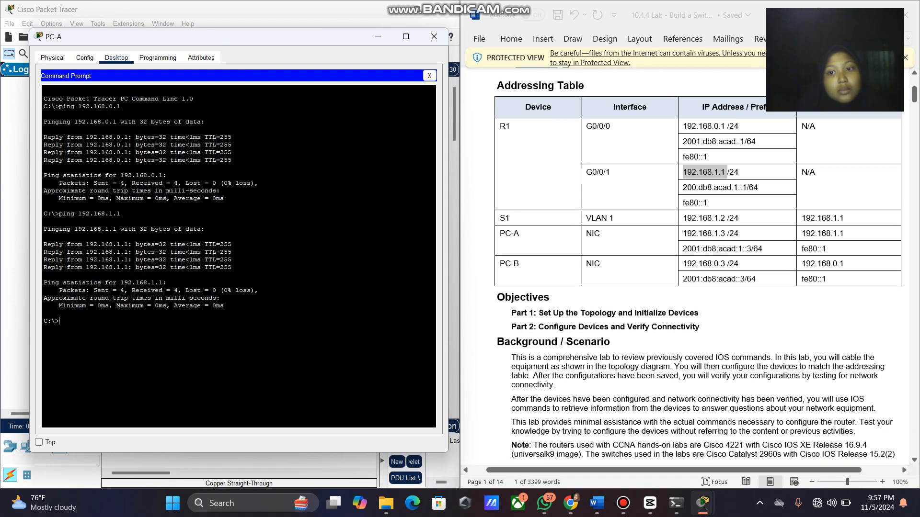
double_click(704, 214)
key(super+c)
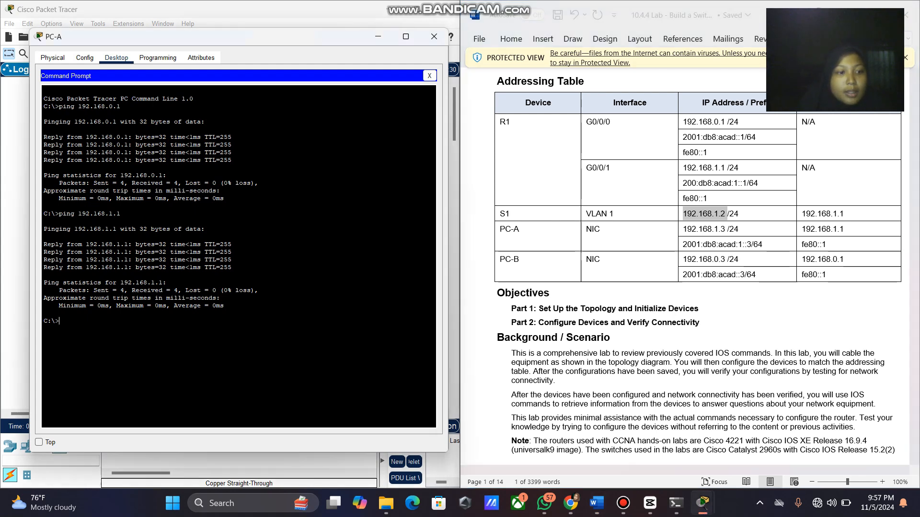
Ping S1 at 192.168.1.2 from PC-A.
key(alt+Tab)
text(ping)
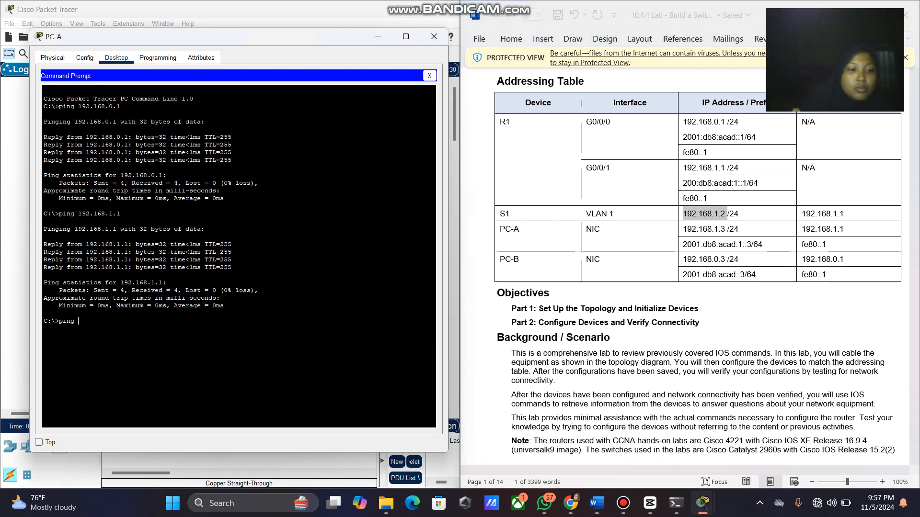
right_click(199, 321)
click(218, 340)
key(Return)
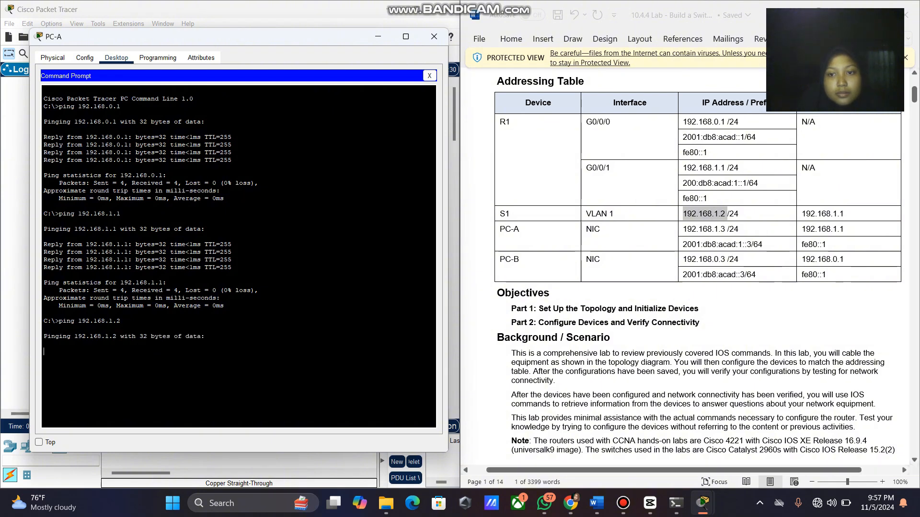
Copy PC-B's address 192.168.0.3 from the table and ping it from PC-A.
drag(727, 259, 683, 260)
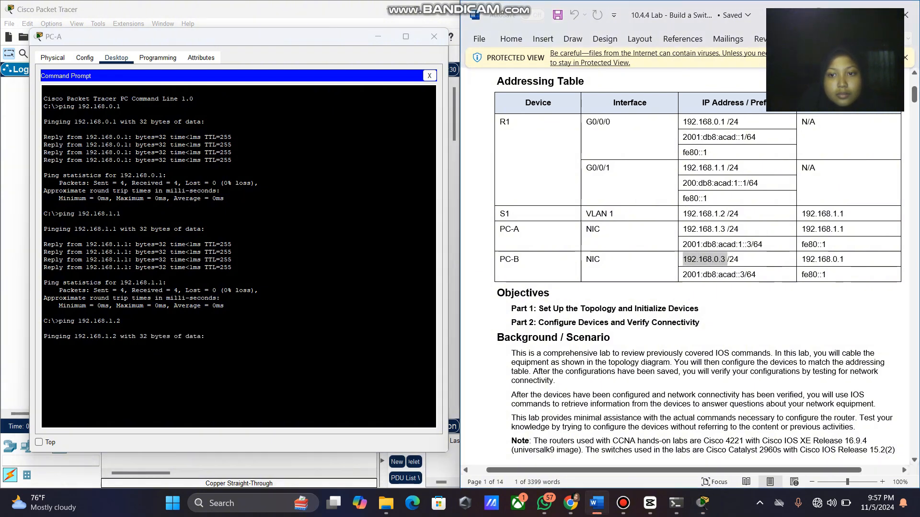
right_click(685, 259)
click(719, 243)
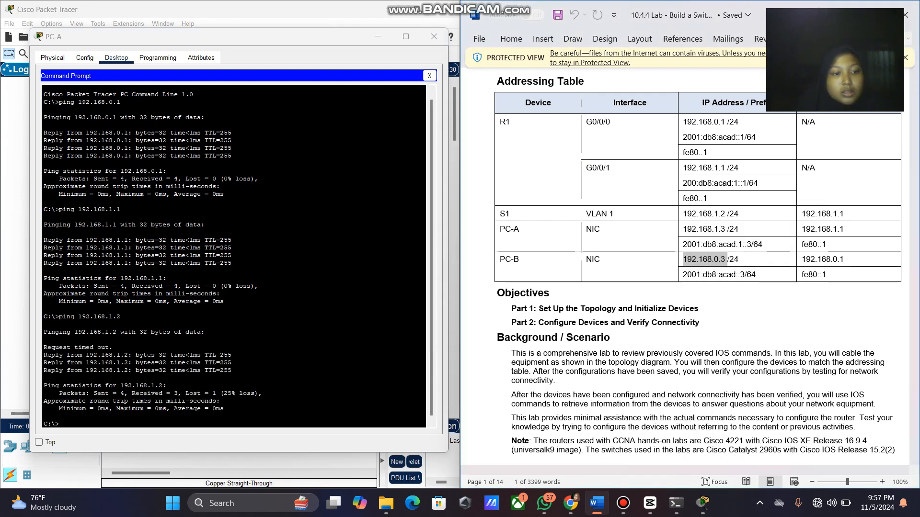
scroll(234, 257, down, 1)
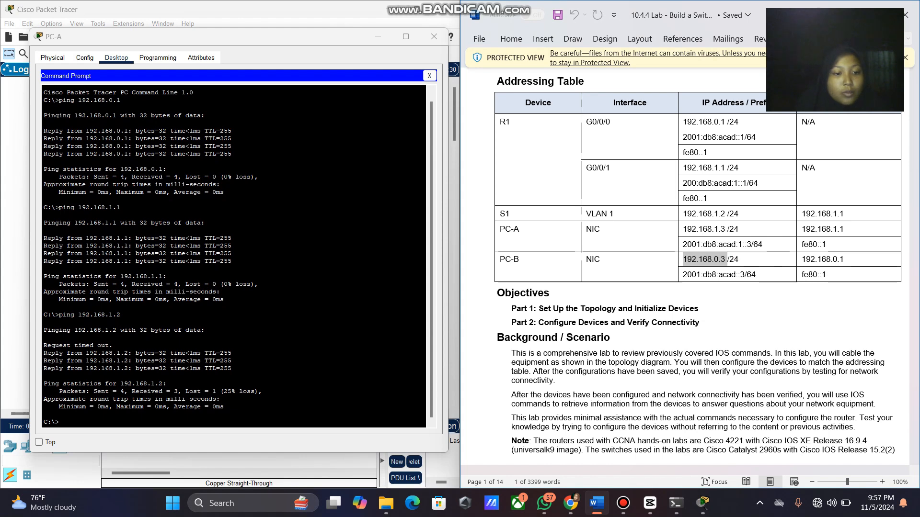
click(59, 423)
text(ping)
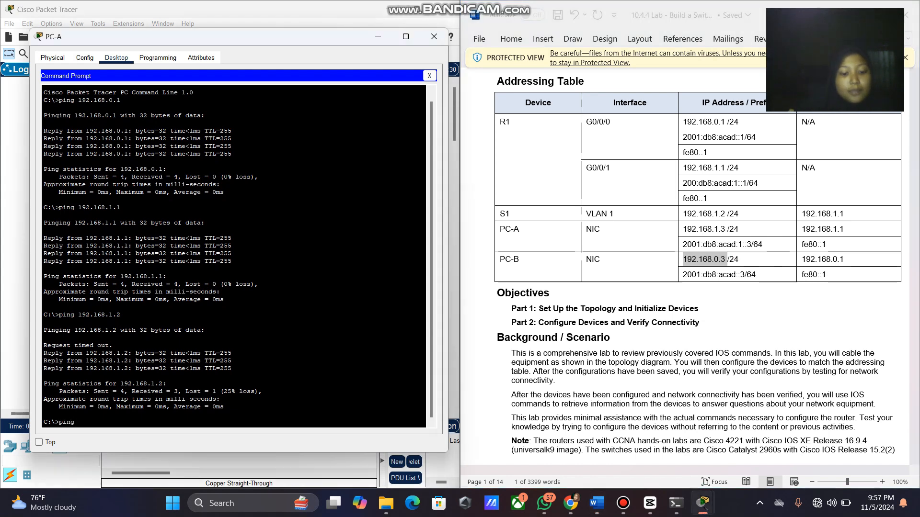
right_click(204, 419)
click(229, 438)
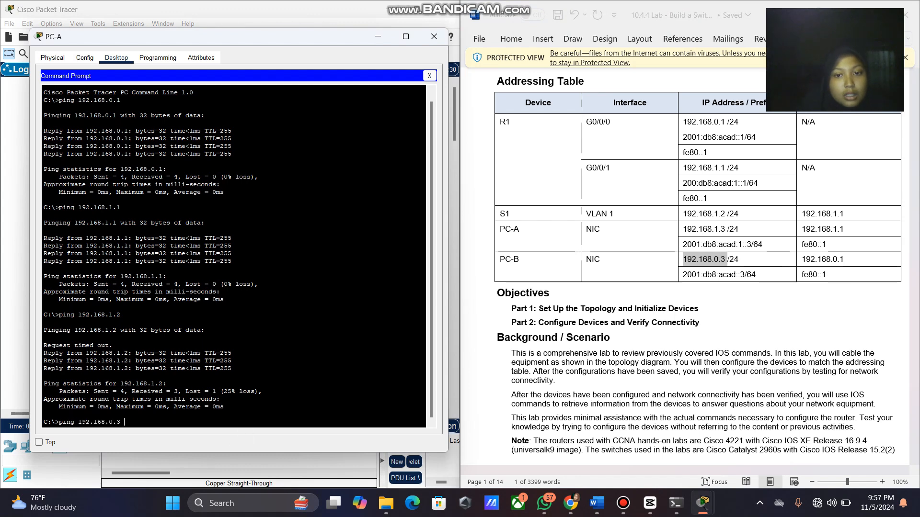
key(Return)
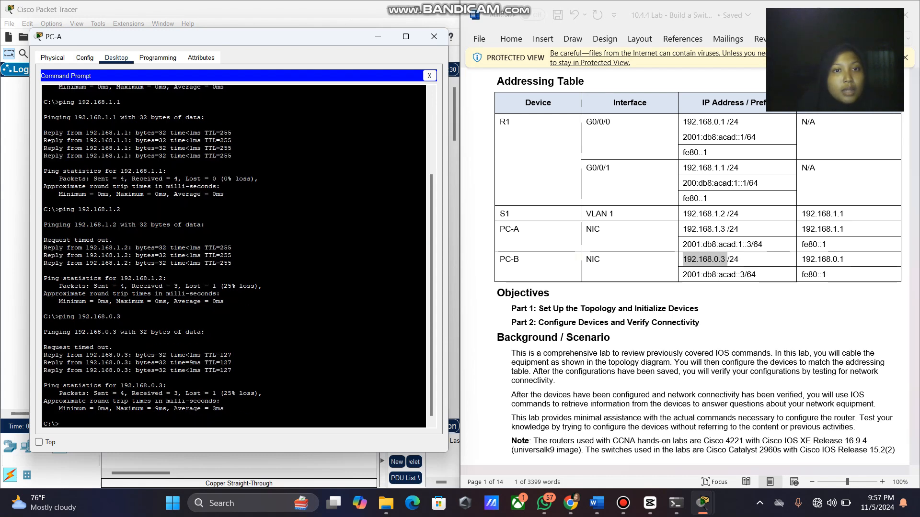
Hide PC-A's window and open PC-B's Command Prompt beside the addressing table.
click(377, 37)
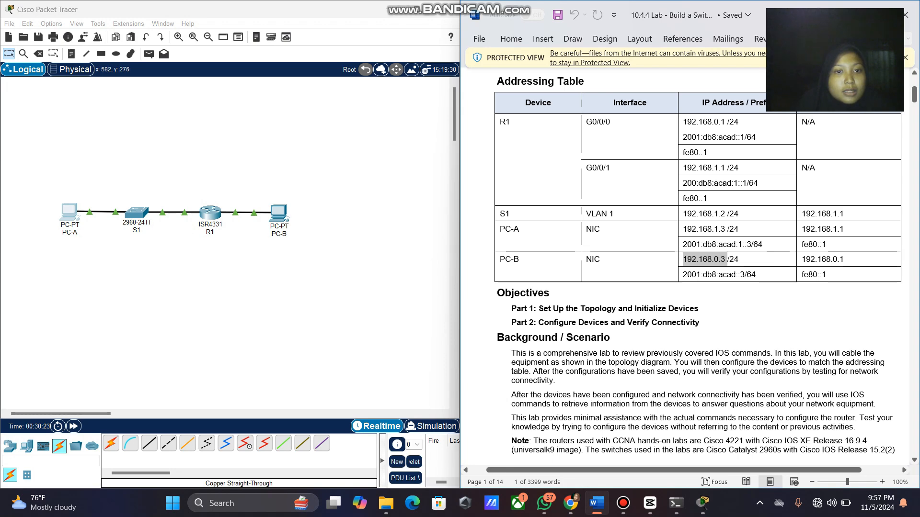
click(278, 210)
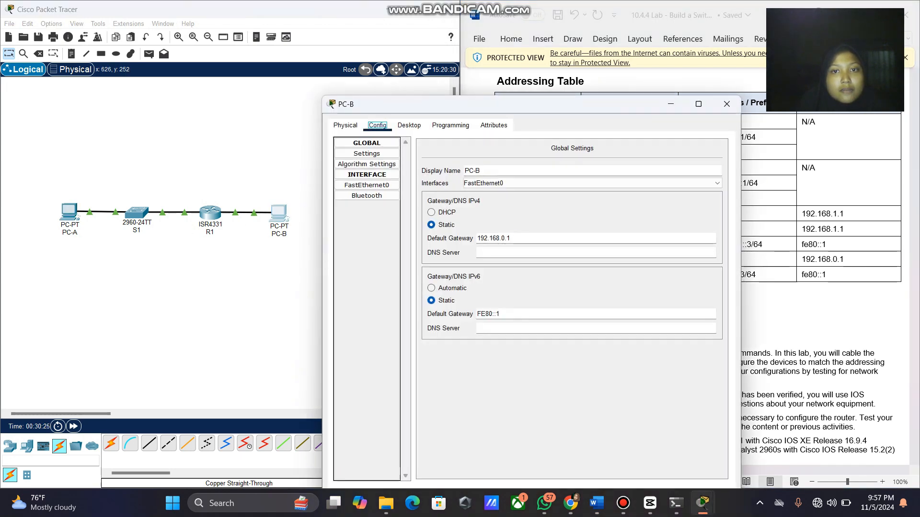
drag(431, 104, 160, 40)
click(137, 60)
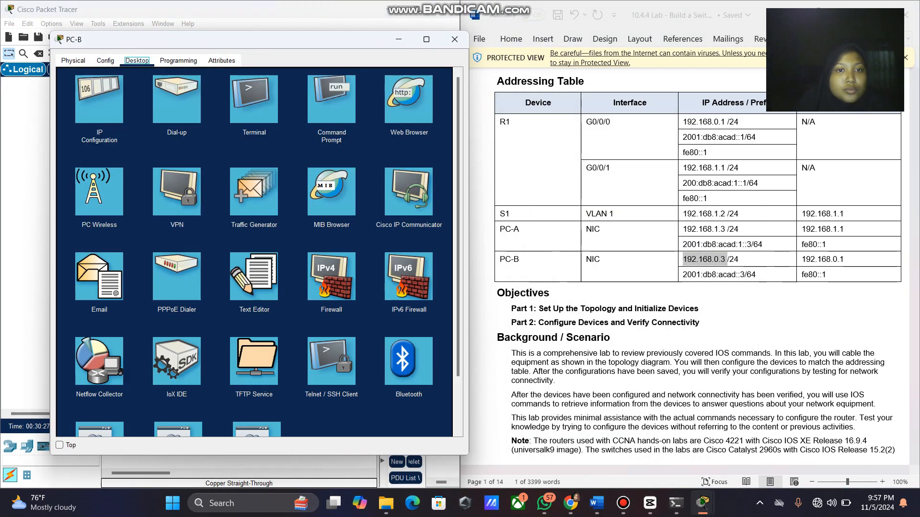
click(331, 99)
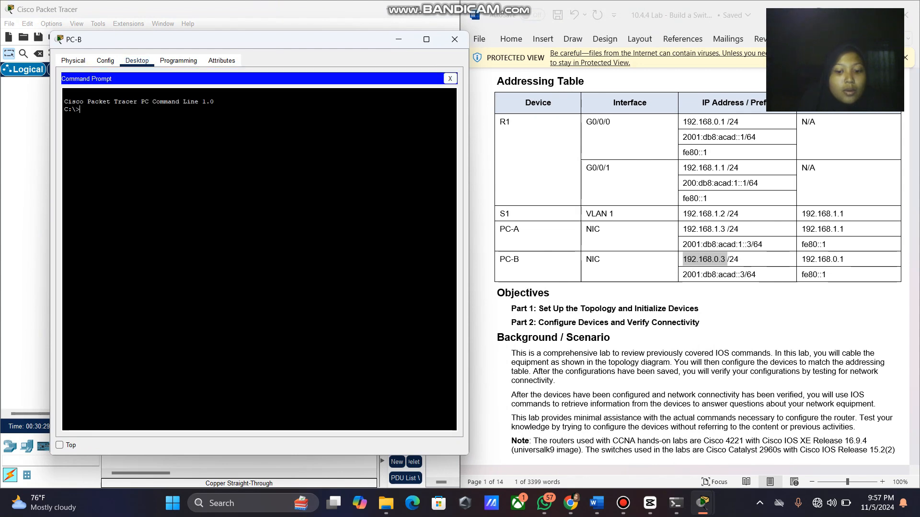
Ping R1 at 192.168.0.1 from PC-B.
text(ping)
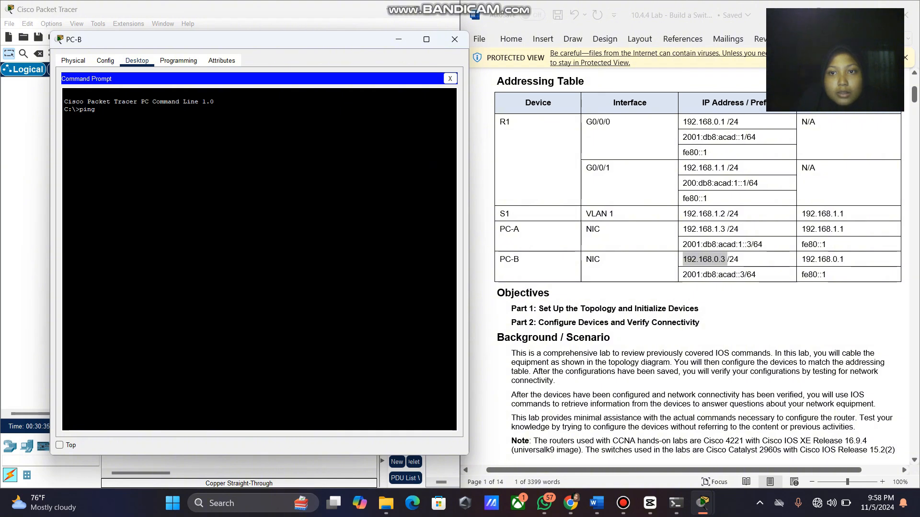
mouse_move(683, 122)
mouse_down()
mouse_move(726, 125)
mouse_move(683, 123)
mouse_up()
key(super+c)
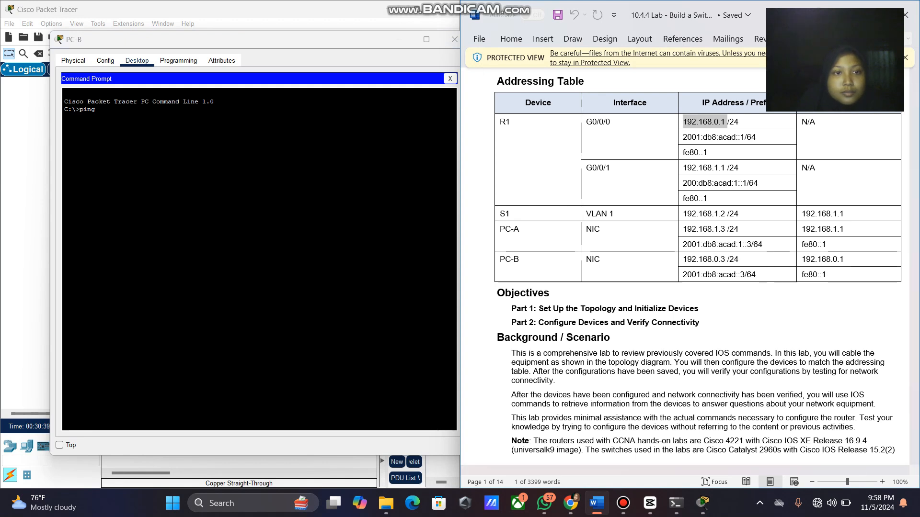
right_click(343, 114)
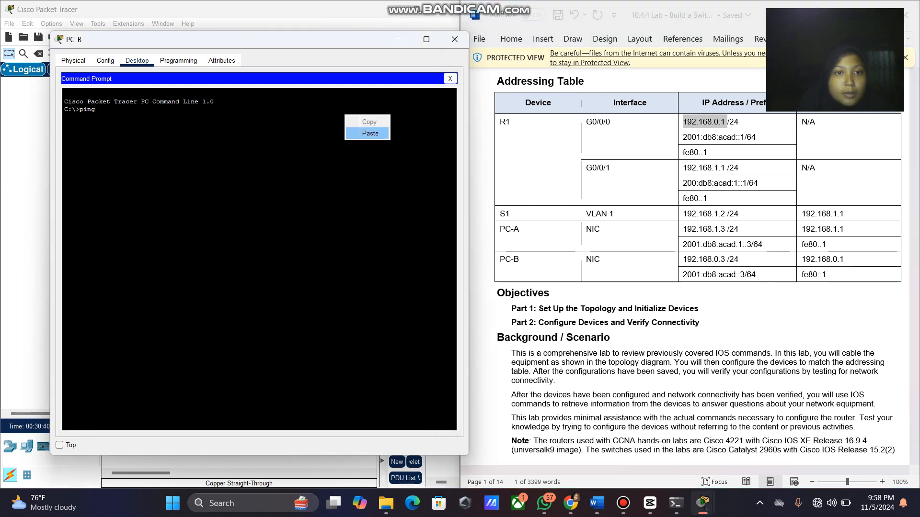
click(369, 134)
key(Return)
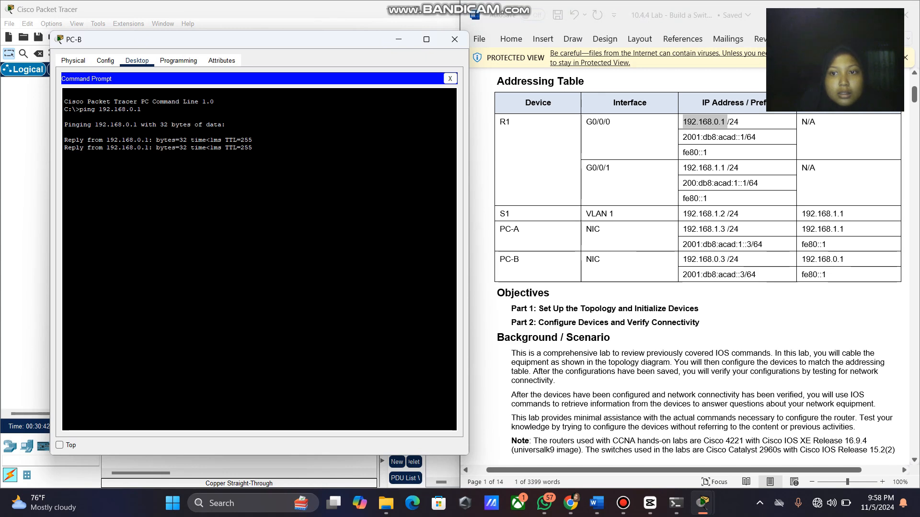
Copy 192.168.1.1 from the table and ping it from PC-B.
click(743, 137)
drag(727, 168, 683, 168)
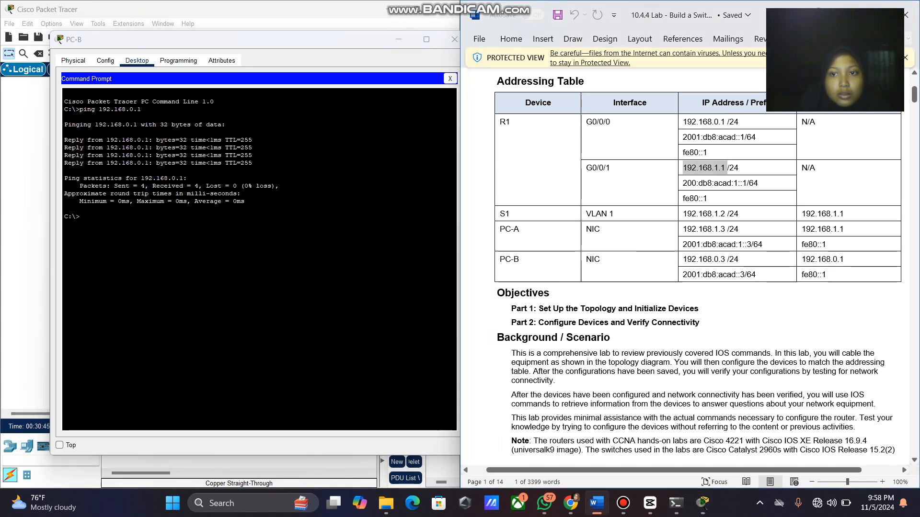
right_click(688, 168)
click(709, 214)
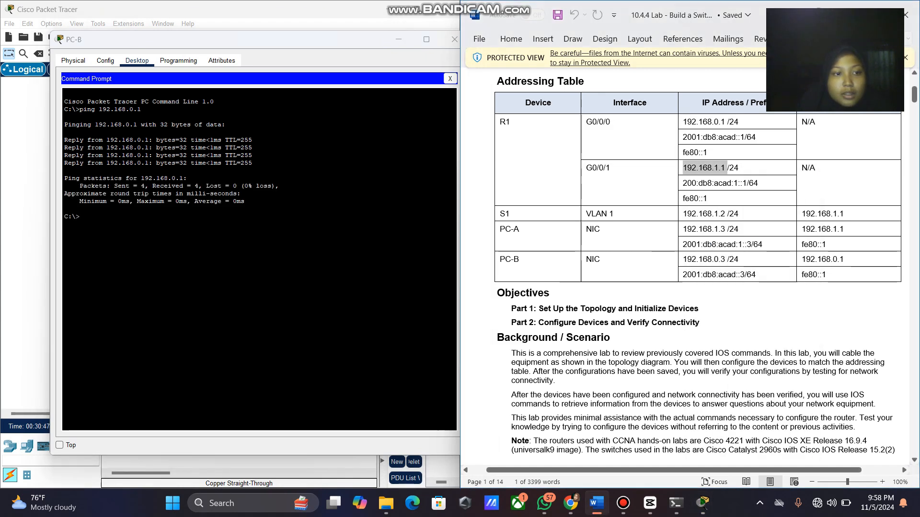
key(alt+Tab)
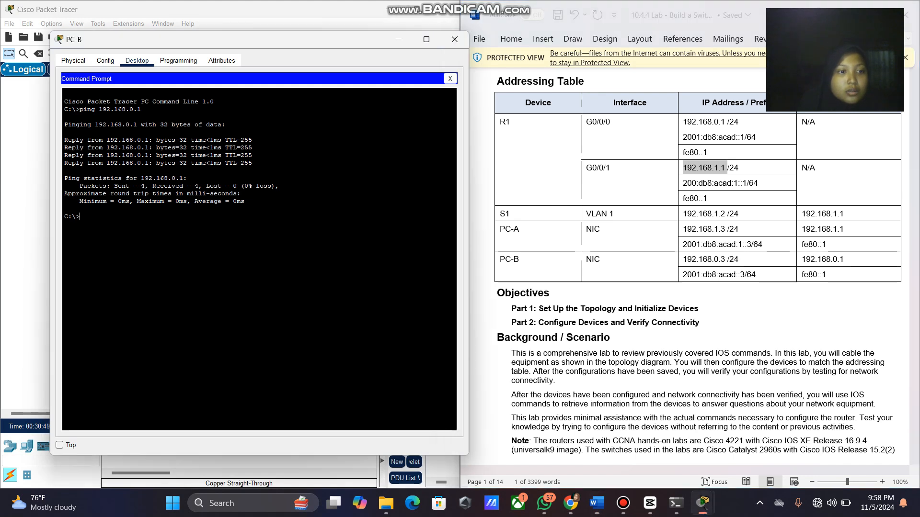
text(ping)
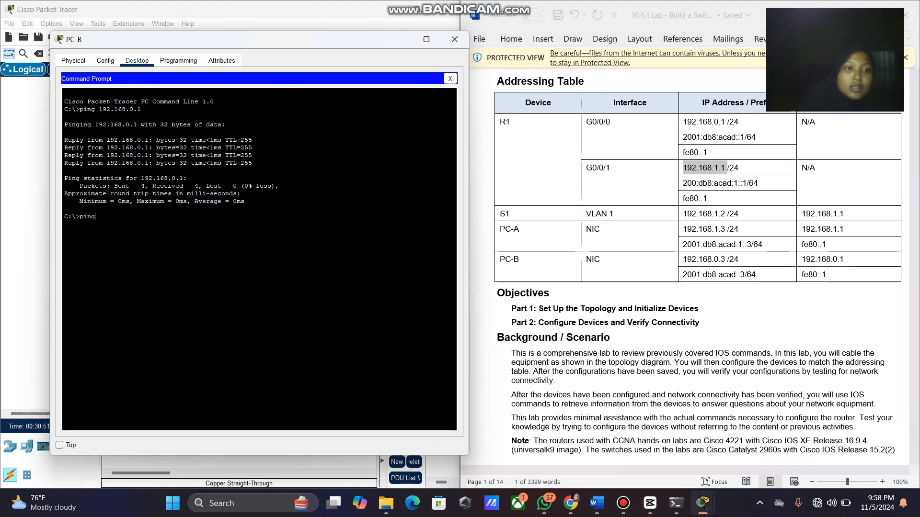
right_click(160, 221)
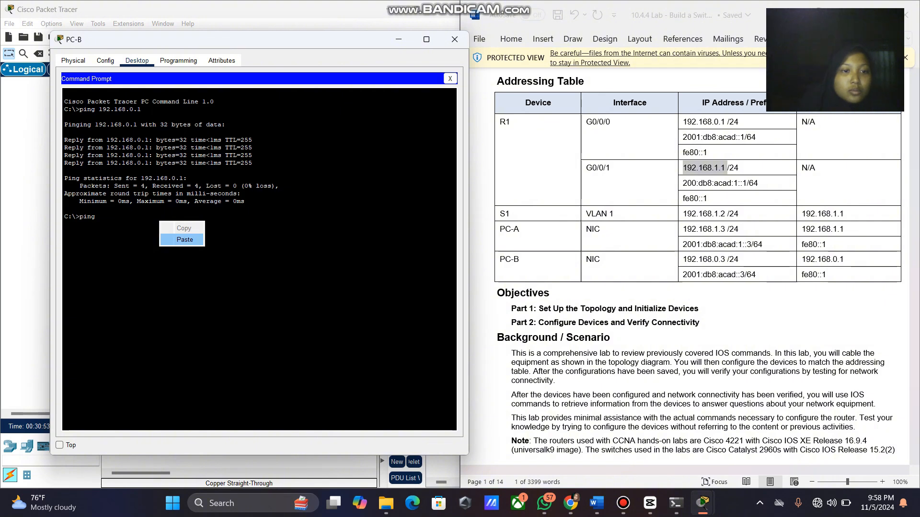
click(184, 239)
key(Return)
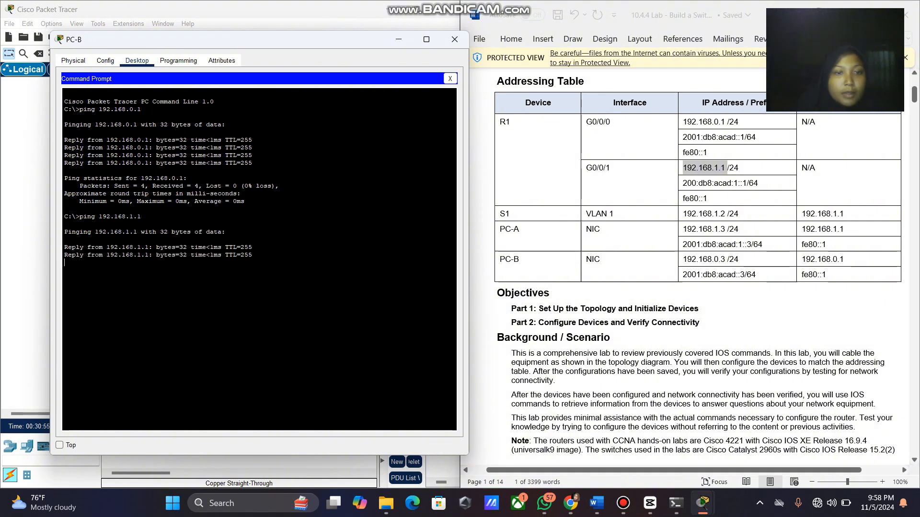
Copy S1's address 192.168.1.2 from the table and ping it from PC-B.
double_click(703, 214)
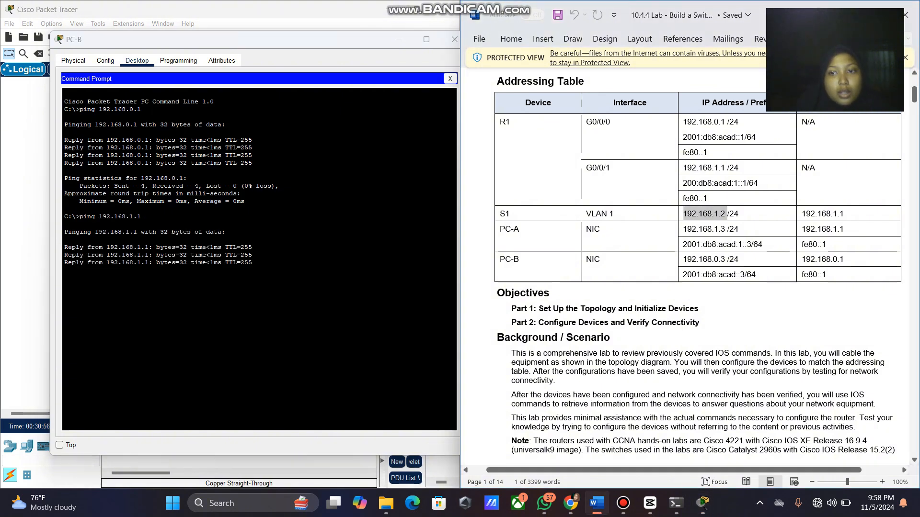
right_click(690, 213)
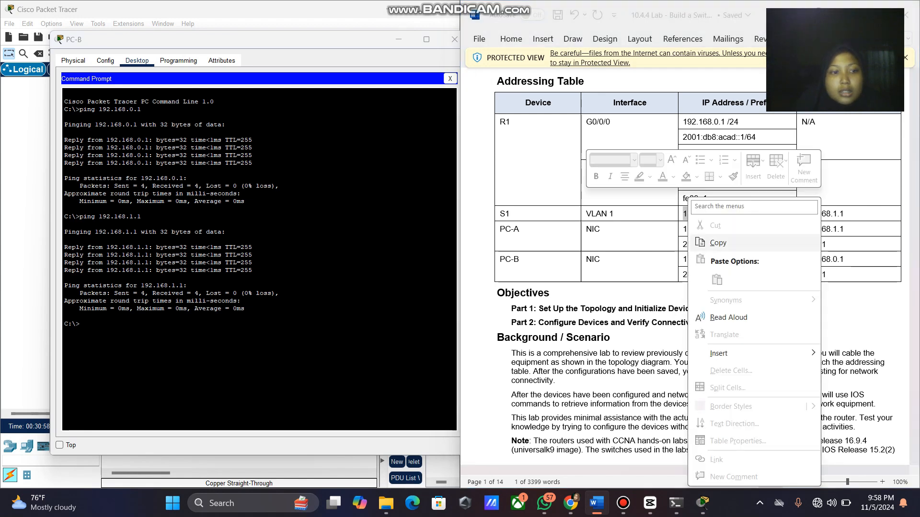
click(718, 243)
key(alt+Tab)
text(p)
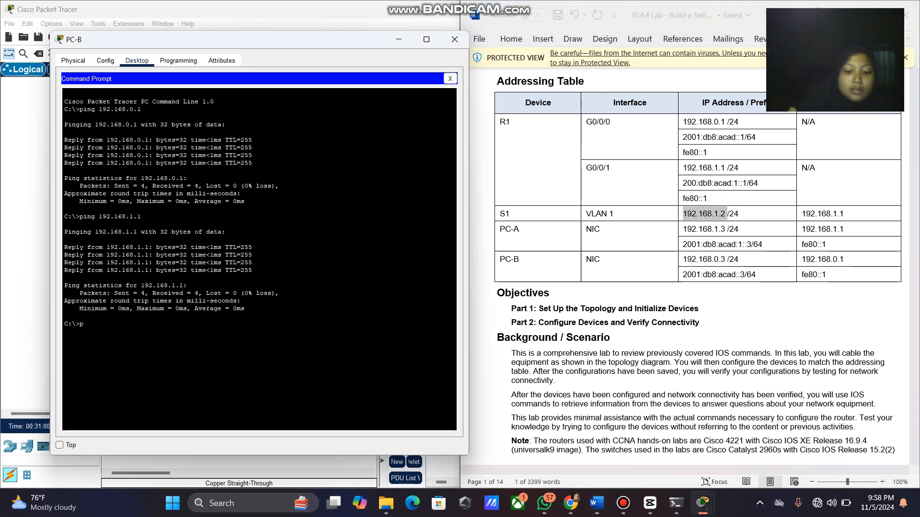
text(ng)
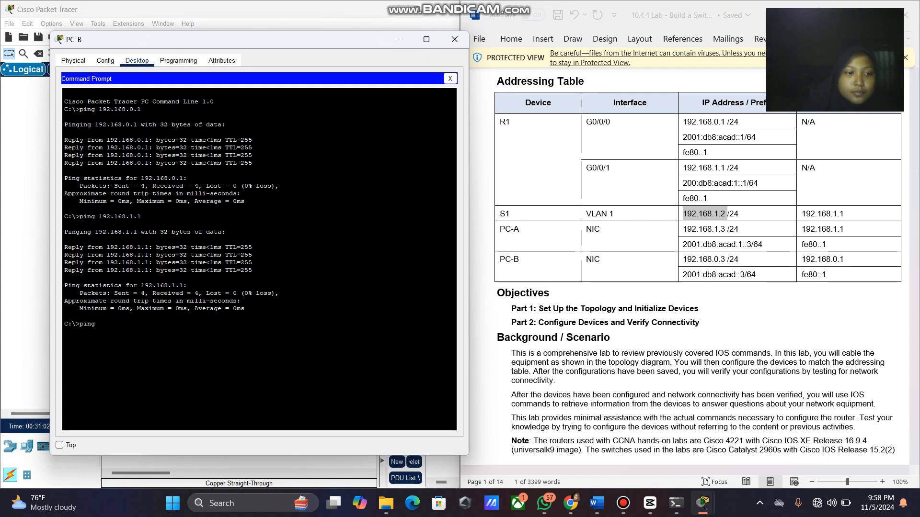
right_click(311, 335)
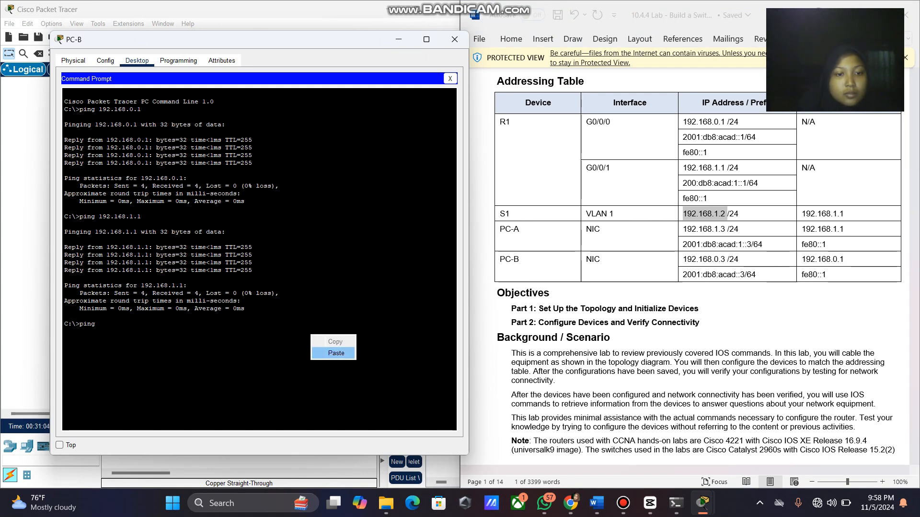
click(336, 353)
key(Return)
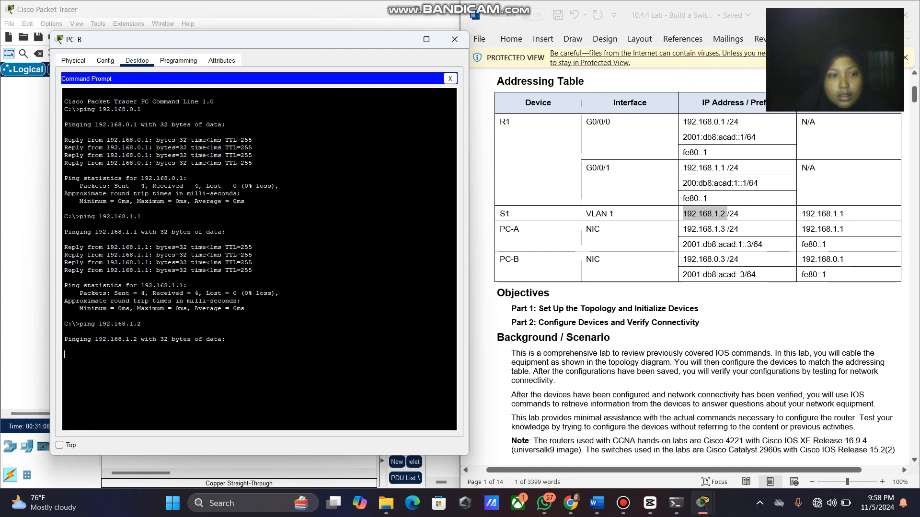
Ping PC-A at 192.168.1.3 from PC-B.
drag(727, 228, 683, 229)
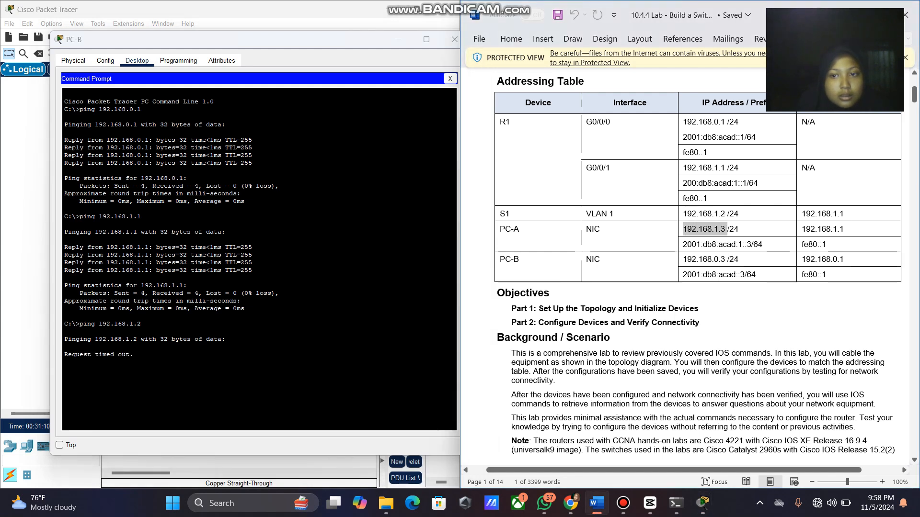
right_click(702, 230)
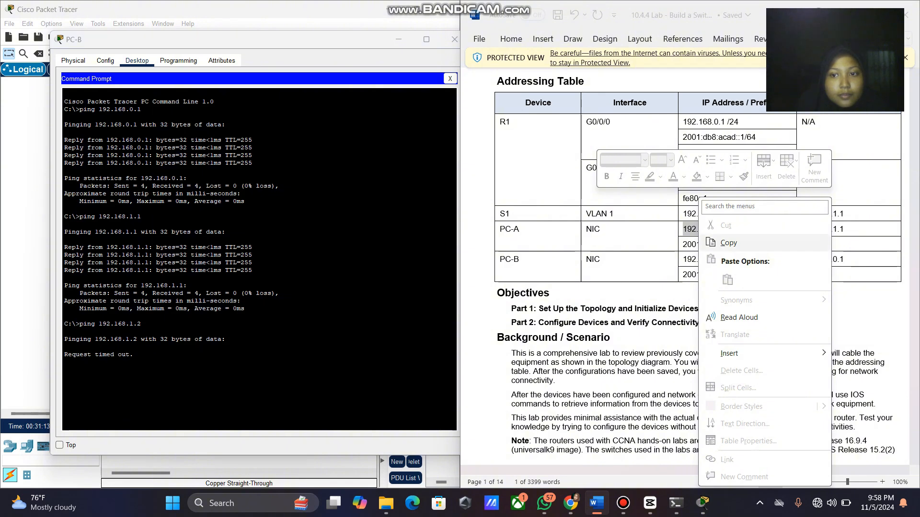
click(728, 243)
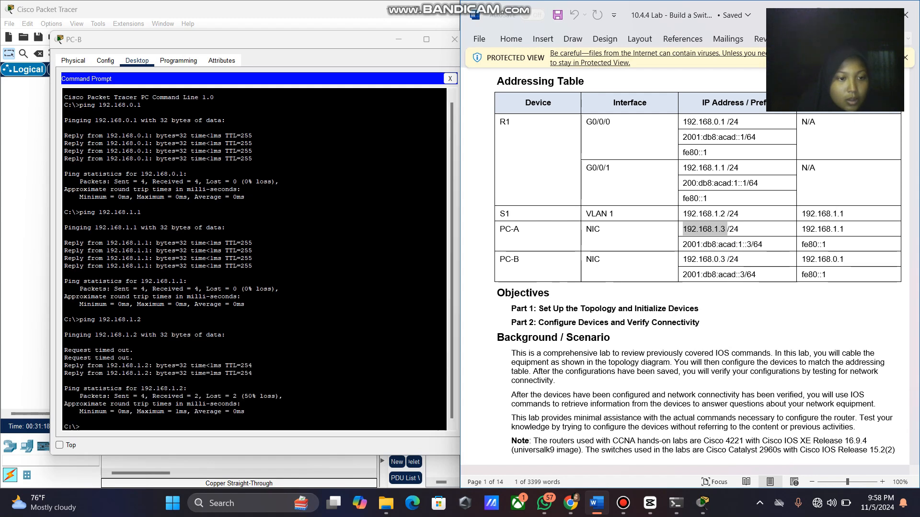
click(86, 425)
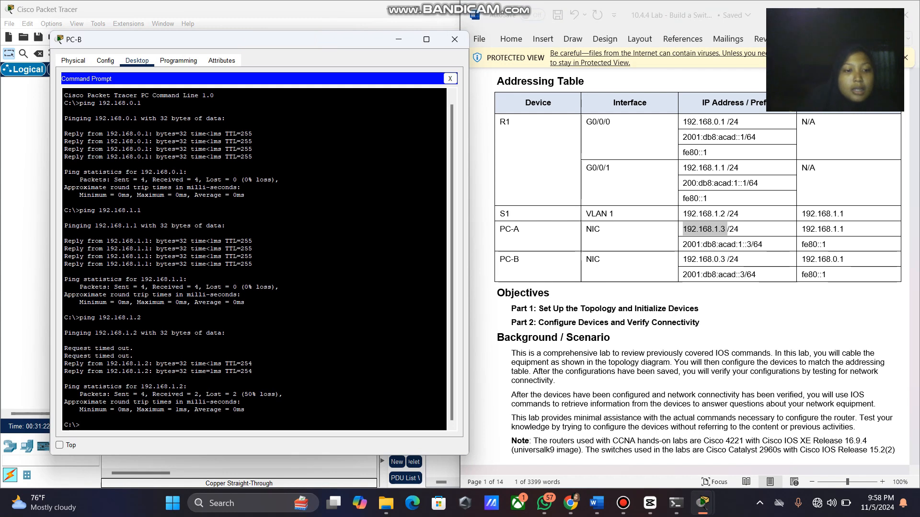
text(ping)
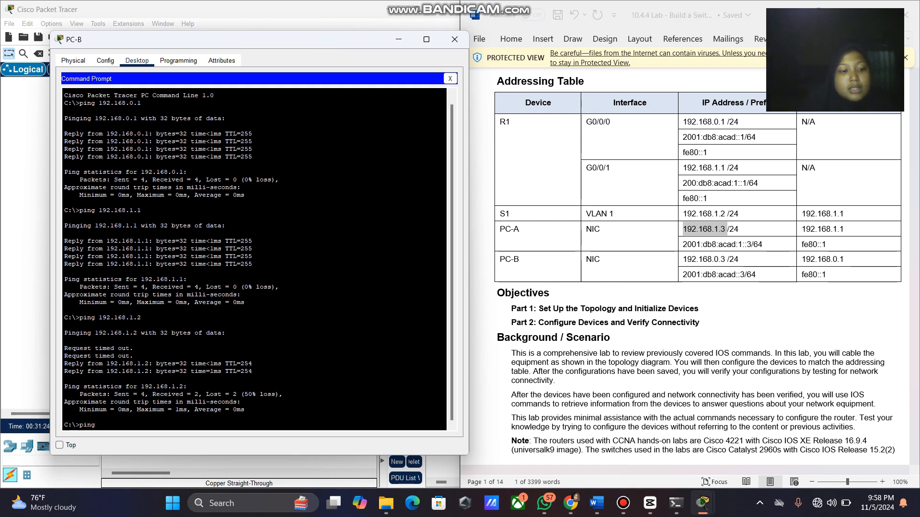
text( 192.168.1.3)
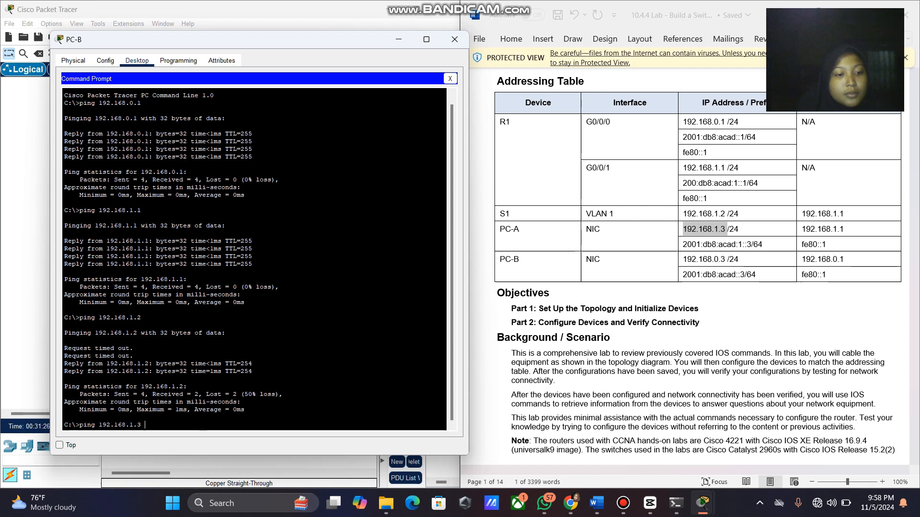
key(Return)
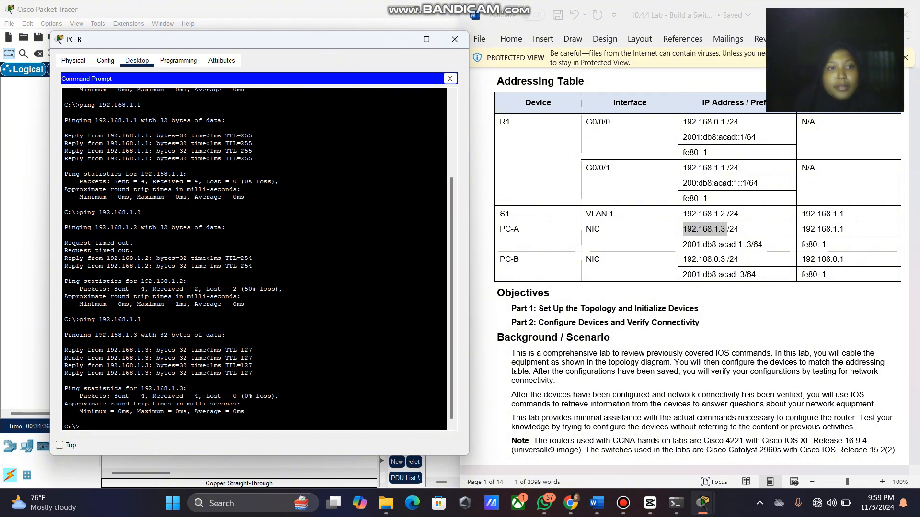
Hide PC-B, open S1's CLI and exit twice to return to the S1> user prompt.
click(398, 40)
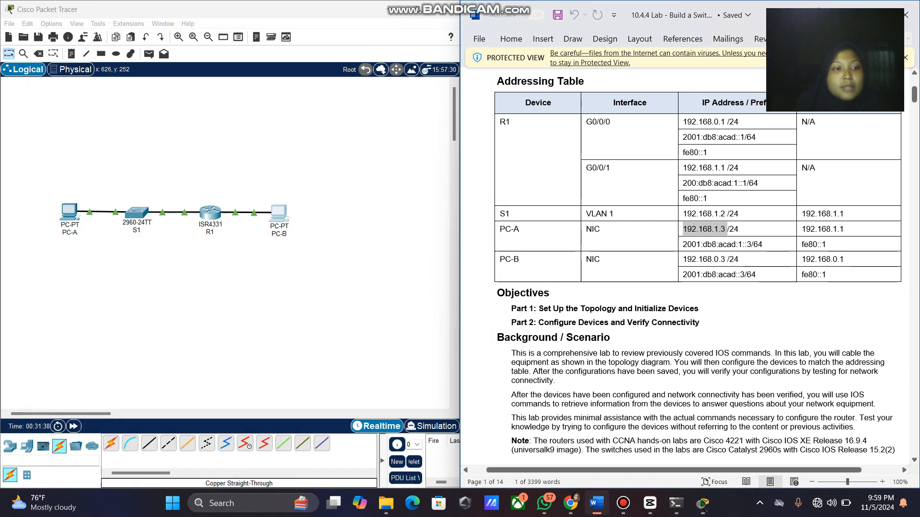
click(137, 212)
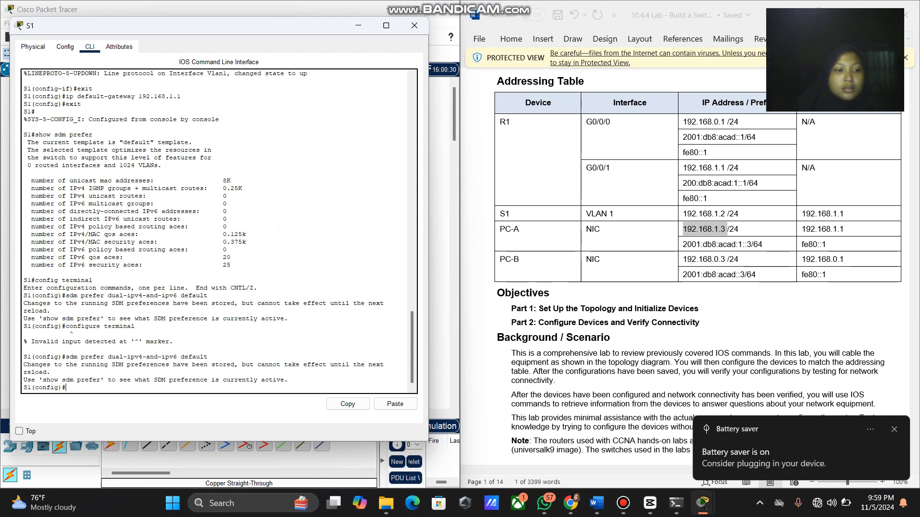
text(exit)
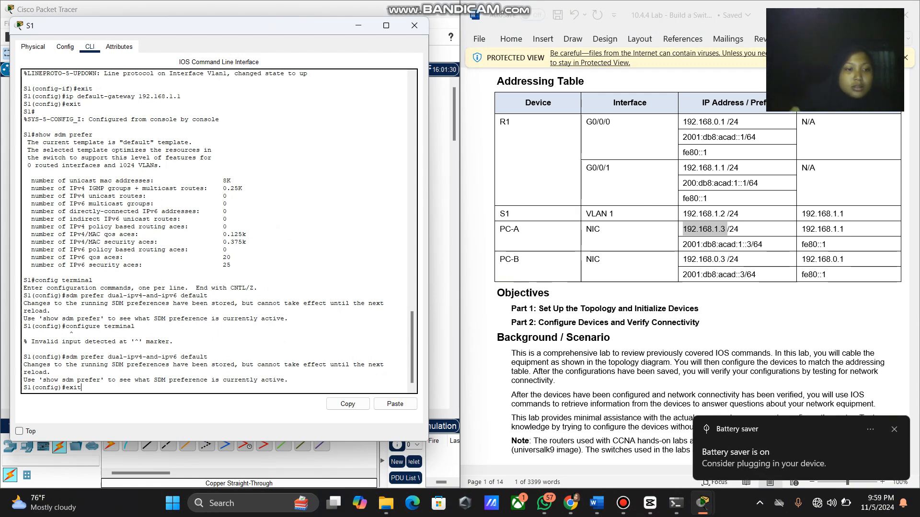
key(Return)
key(Return)
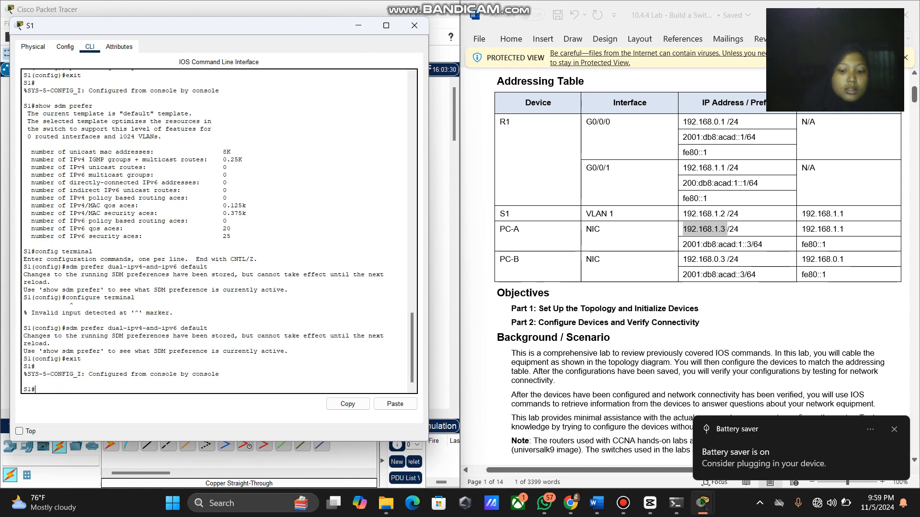
text(exit)
key(Return)
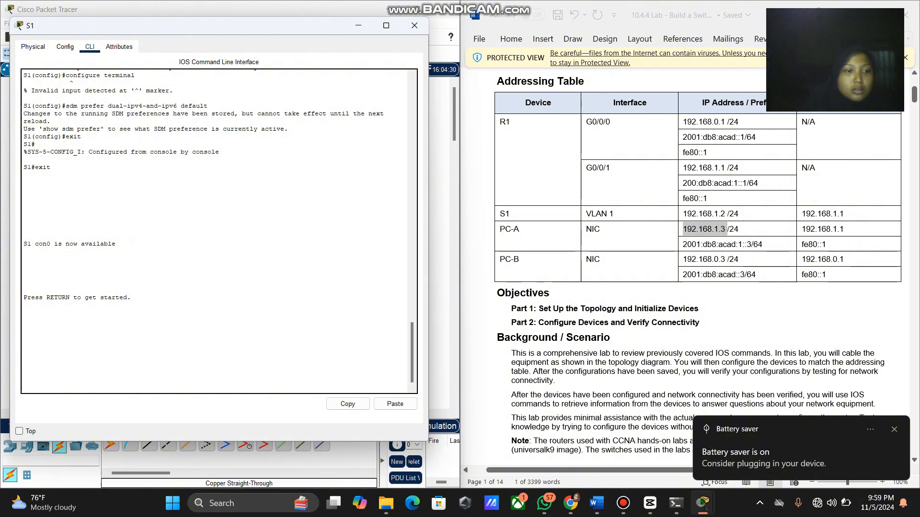
key(Return)
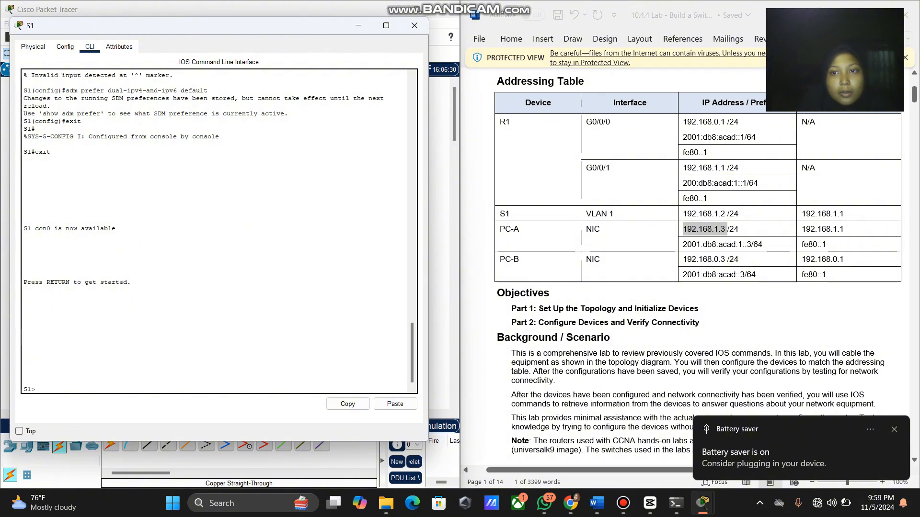
drag(683, 123, 726, 122)
key(super+c)
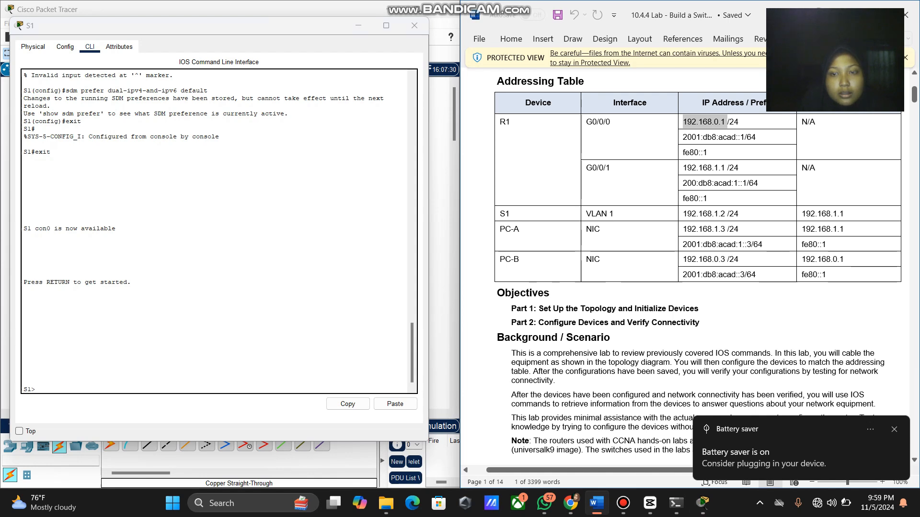
From S1's CLI, ping R1's G0/0/0 gateway address 192.168.0.1.
key(alt+Tab)
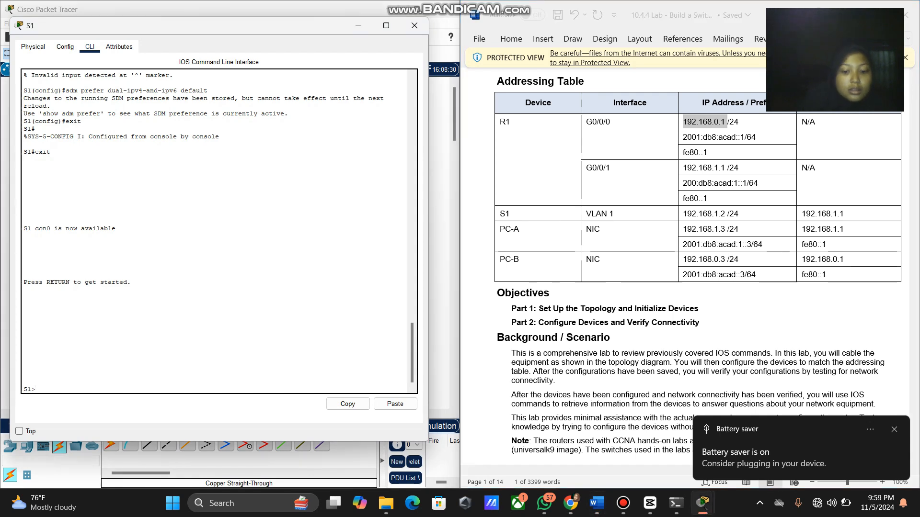
text(ping)
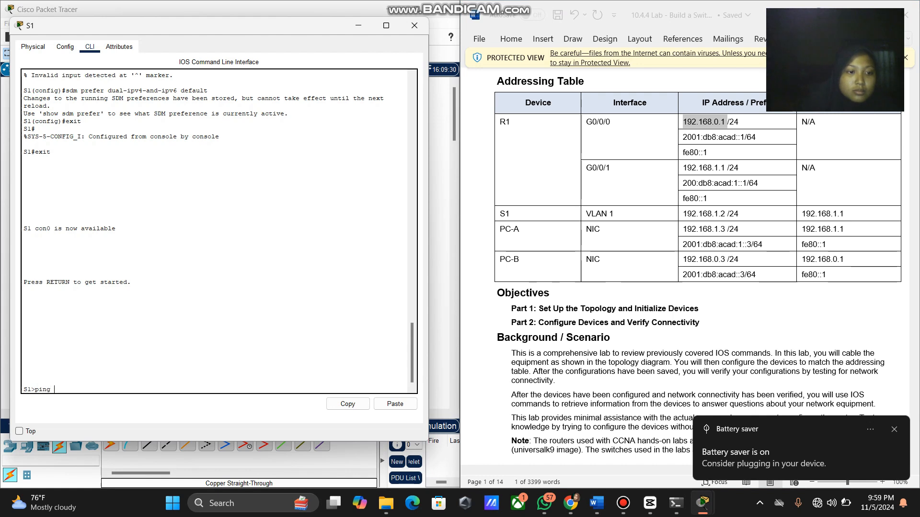
right_click(163, 392)
click(188, 409)
key(Return)
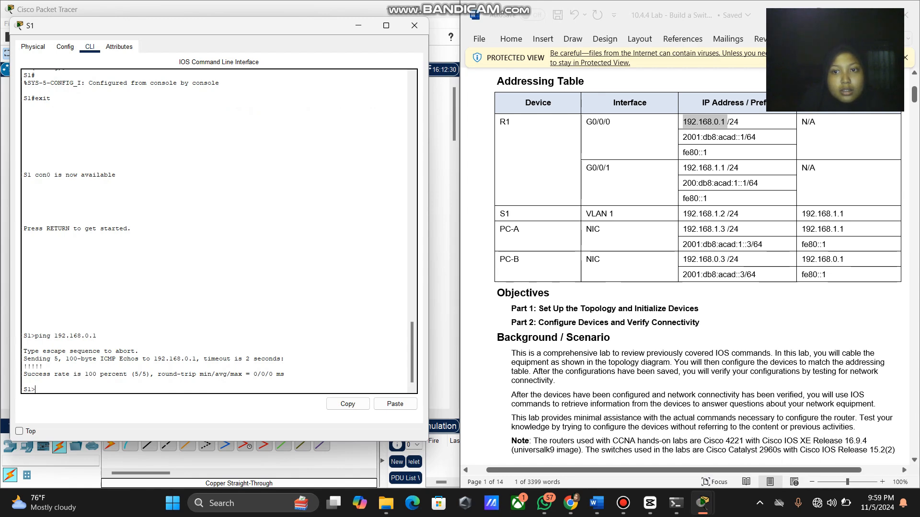
Copy 192.168.1.1 from the addressing table and ping it from S1.
drag(727, 168, 683, 168)
right_click(684, 169)
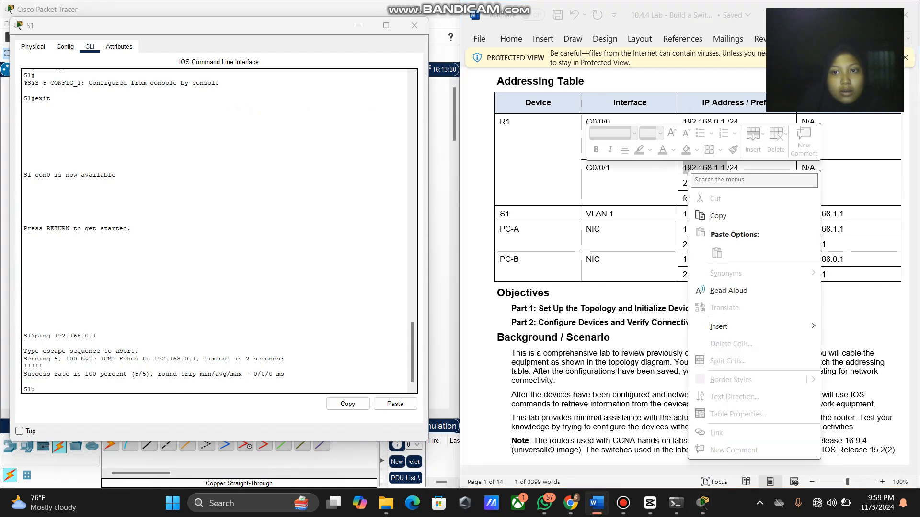
click(709, 216)
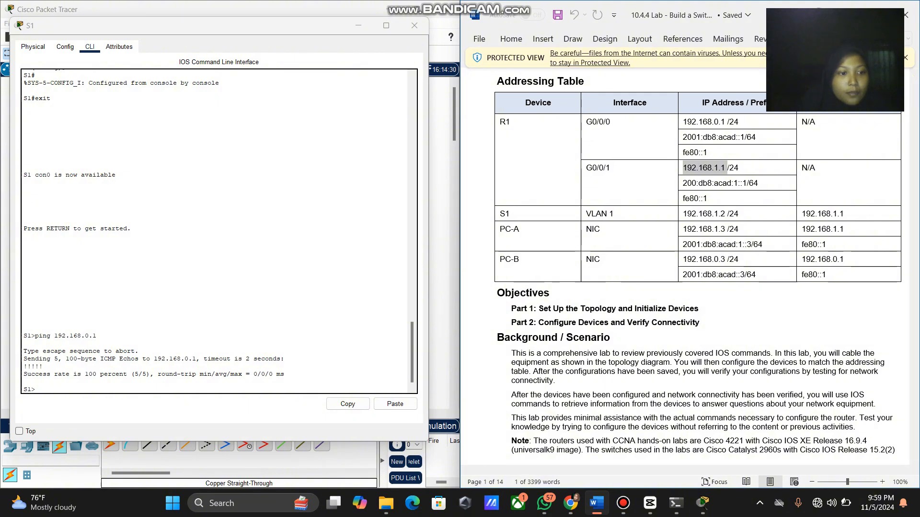
key(alt+Tab)
text(poi)
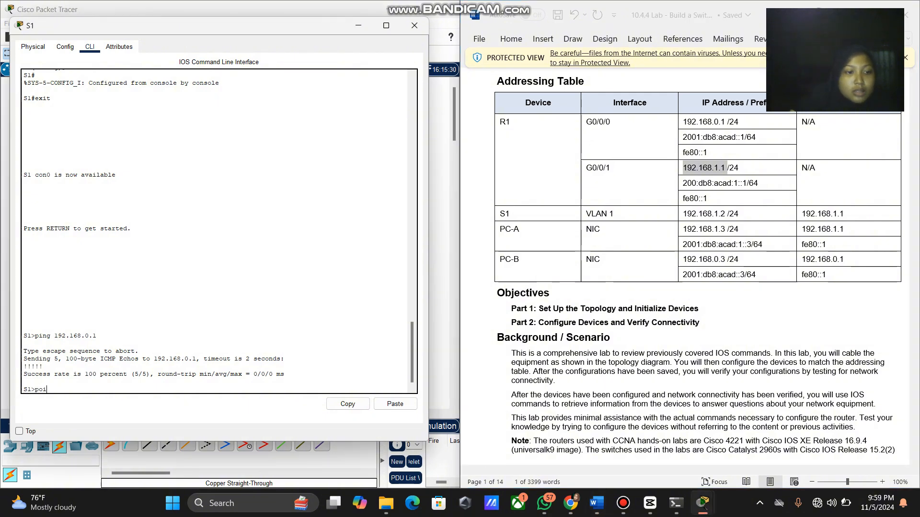
key(BackSpace)
key(BackSpace)
text(ing)
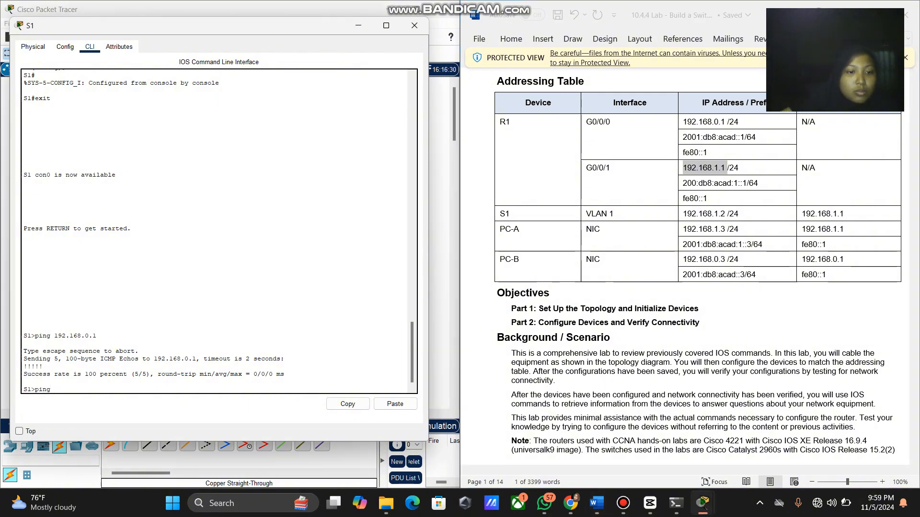
right_click(198, 388)
click(223, 405)
key(Return)
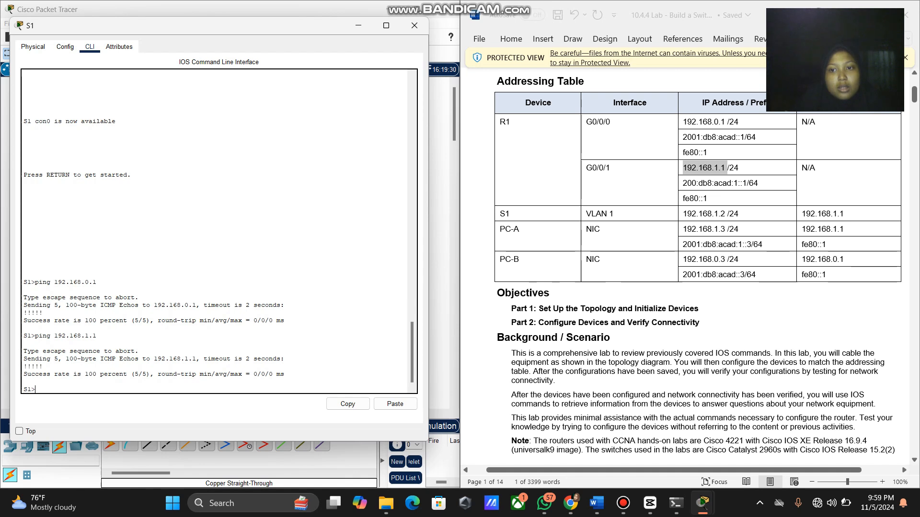
Ping PC-A at 192.168.1.3 from S1 using the address copied from the table.
drag(726, 229, 682, 230)
click(685, 230)
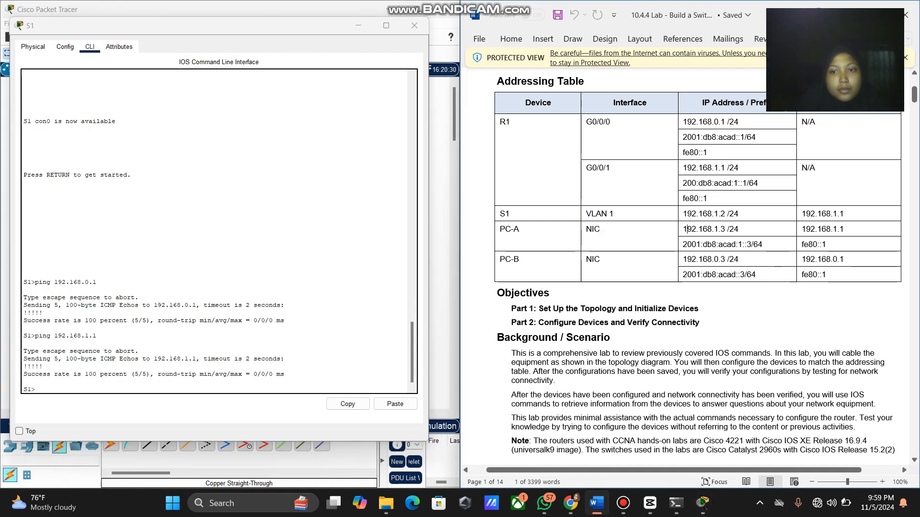
drag(683, 230, 726, 229)
right_click(726, 230)
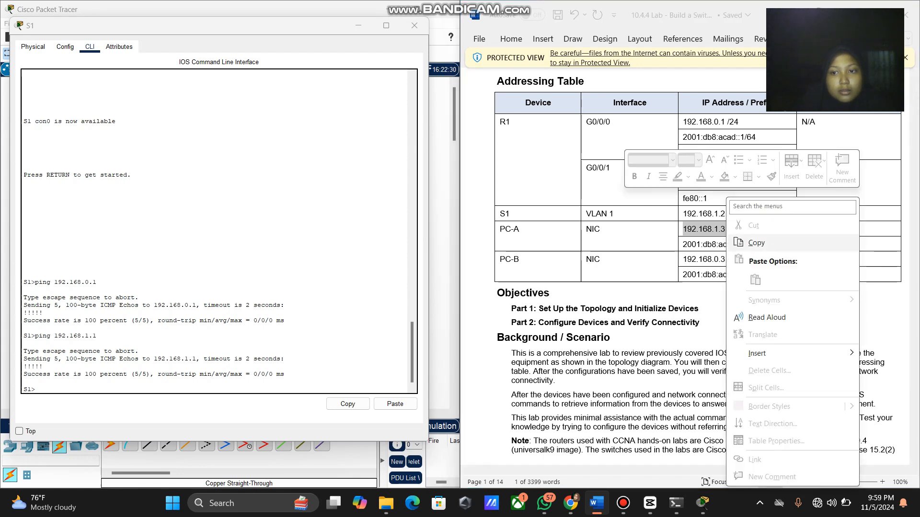
click(756, 242)
click(702, 502)
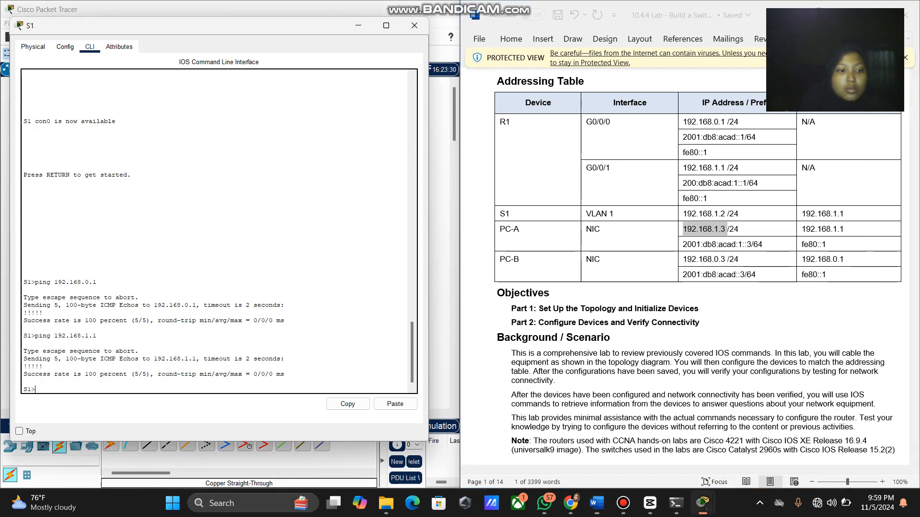
text(ping)
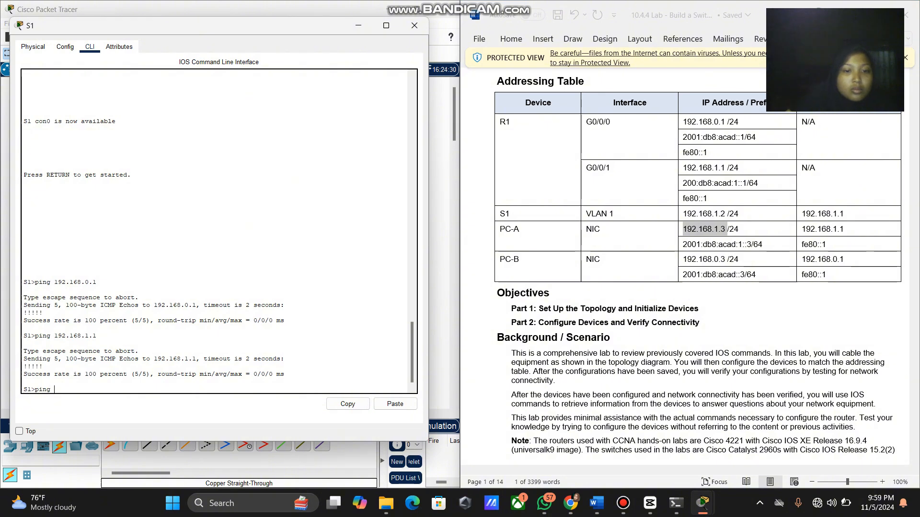
right_click(343, 388)
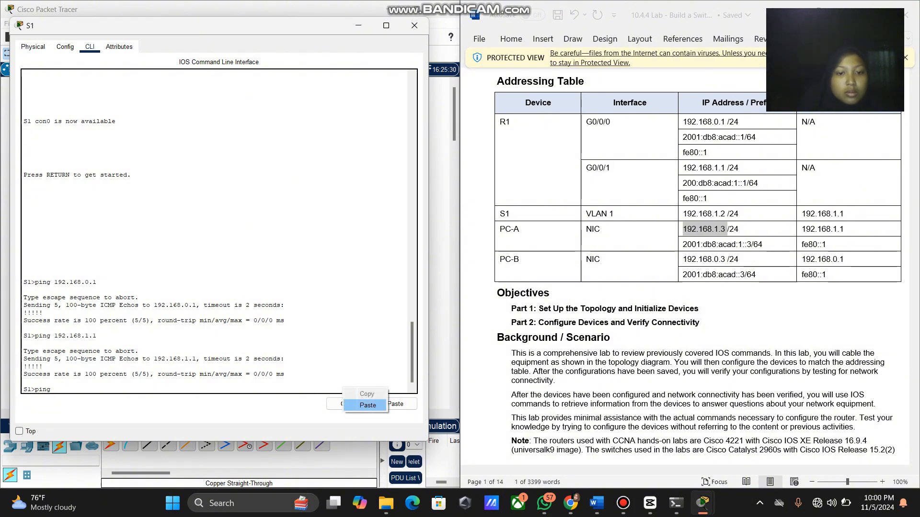
click(360, 405)
key(Return)
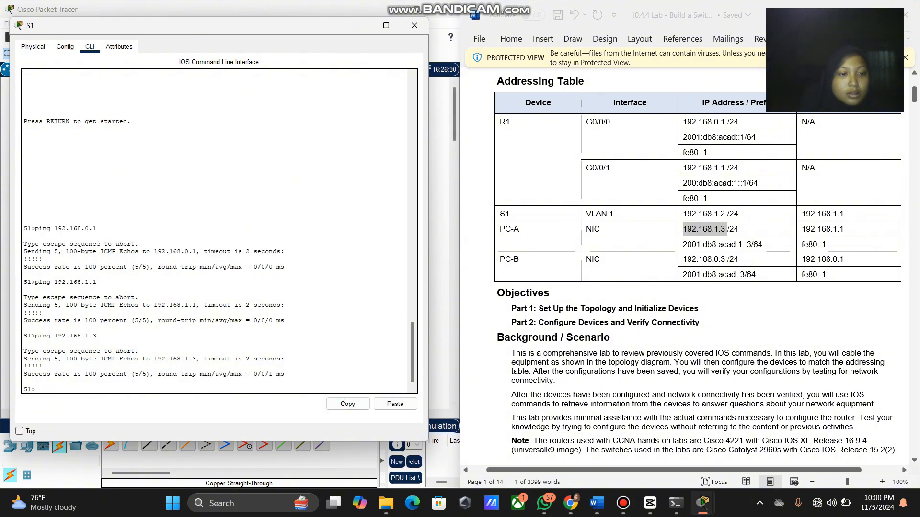
Ping PC-B at 192.168.0.3 from S1 using the address copied from the table.
drag(725, 260, 683, 260)
right_click(692, 259)
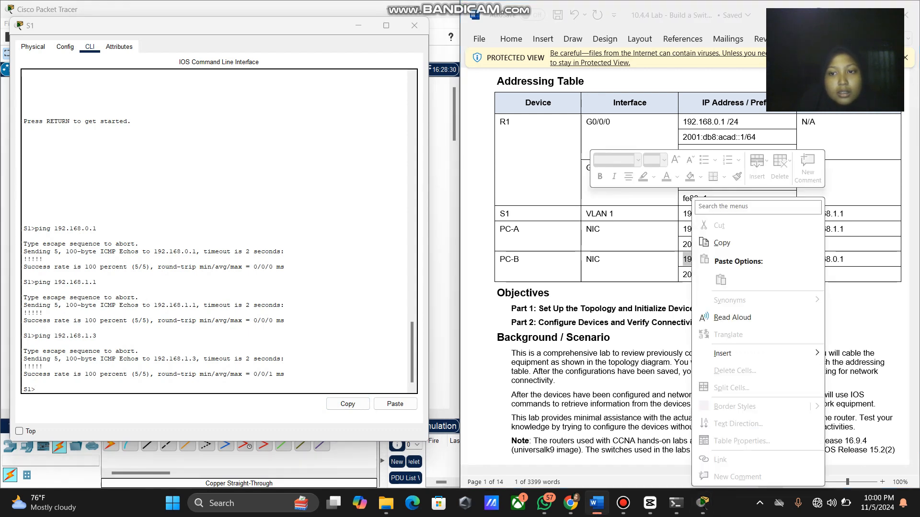
click(721, 243)
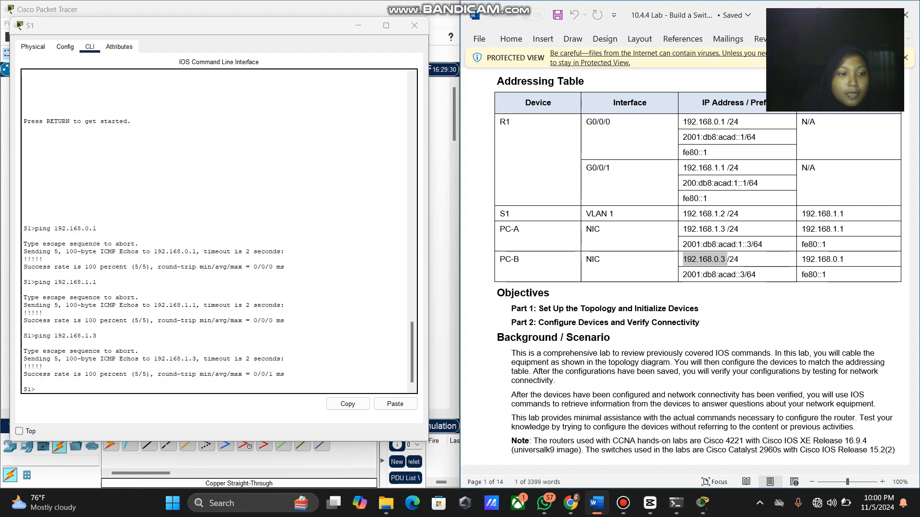
click(44, 388)
text(p)
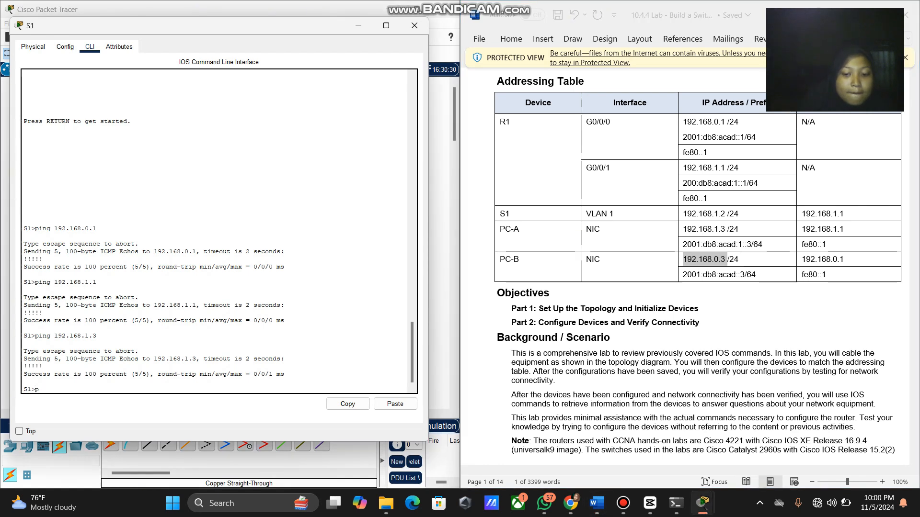
text(ing)
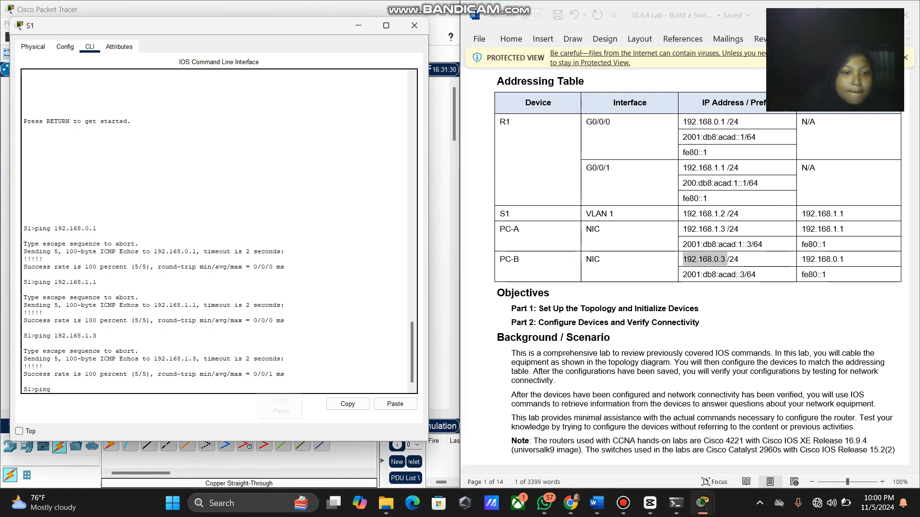
right_click(255, 393)
click(276, 411)
key(Return)
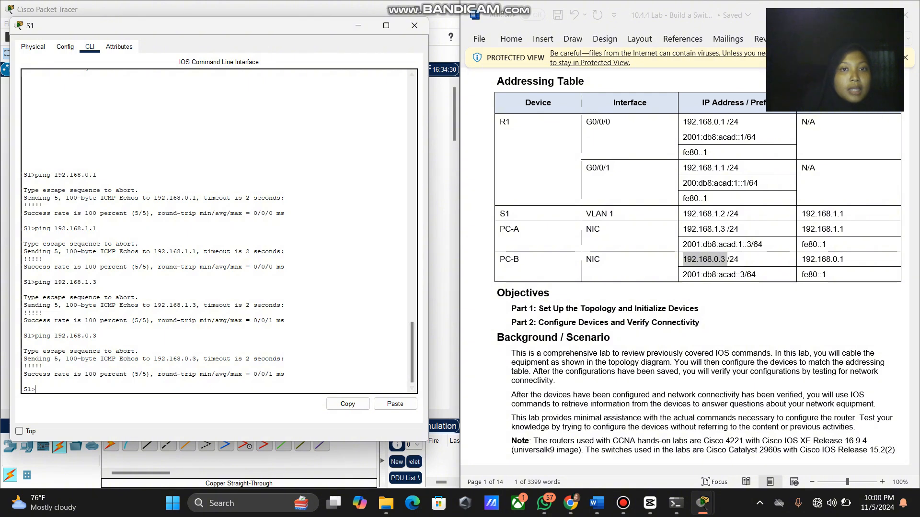
Minimize S1, open R1's CLI, and exit to start a fresh login session.
click(358, 25)
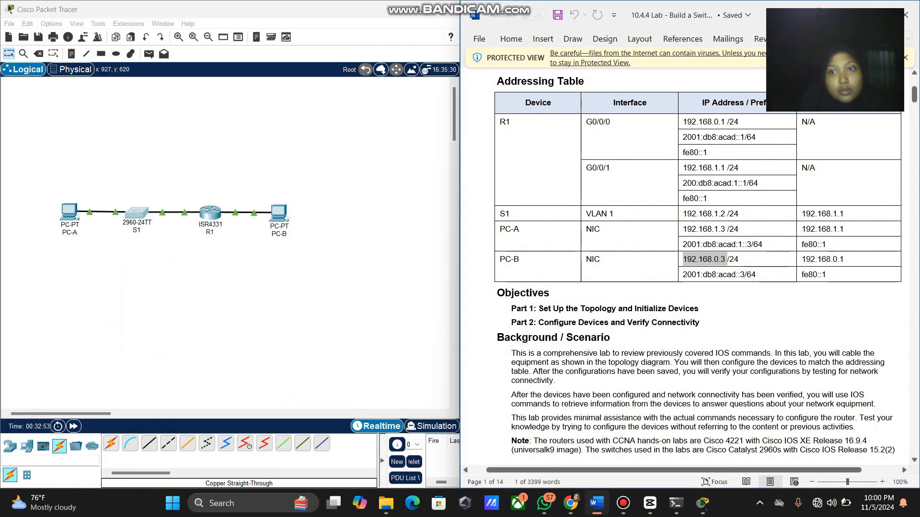
click(207, 211)
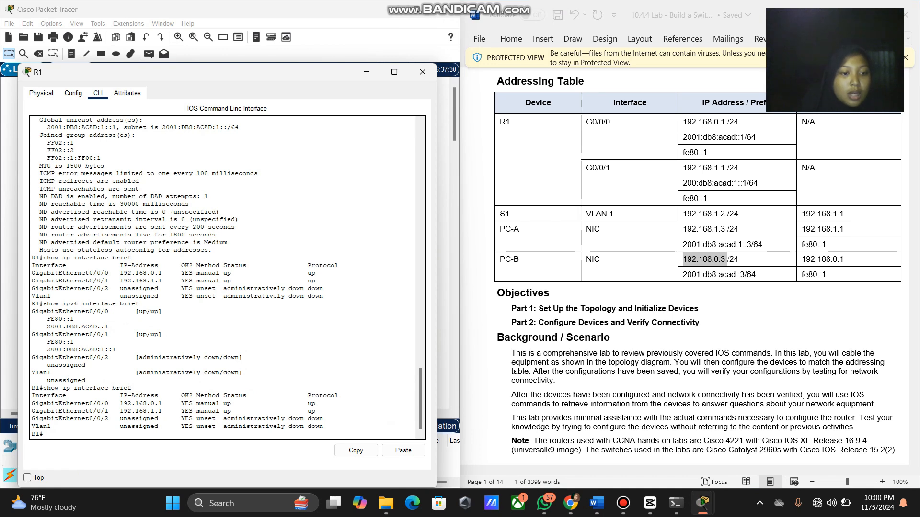
text(exit)
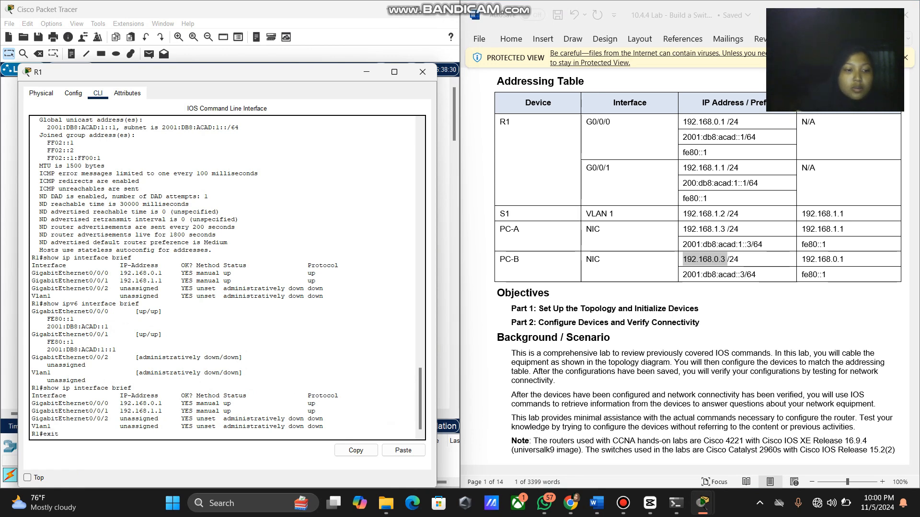
key(Return)
key(Return)
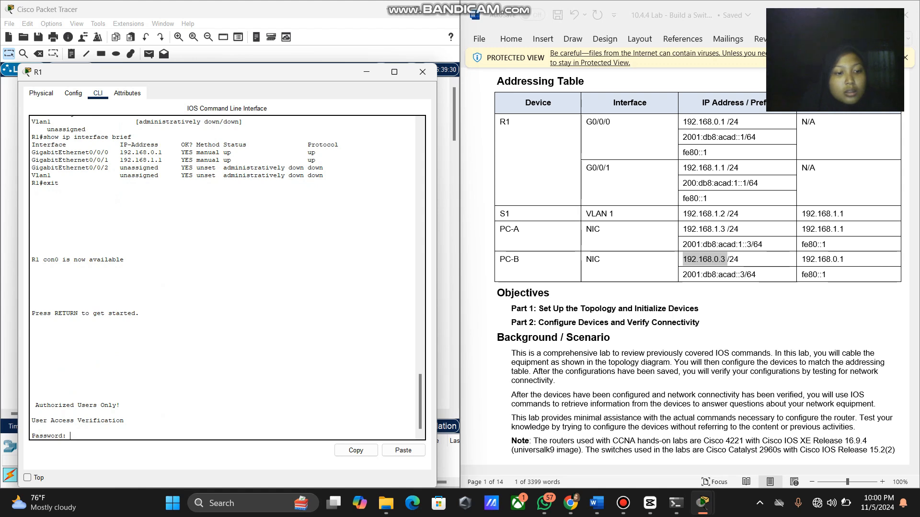
key(Return)
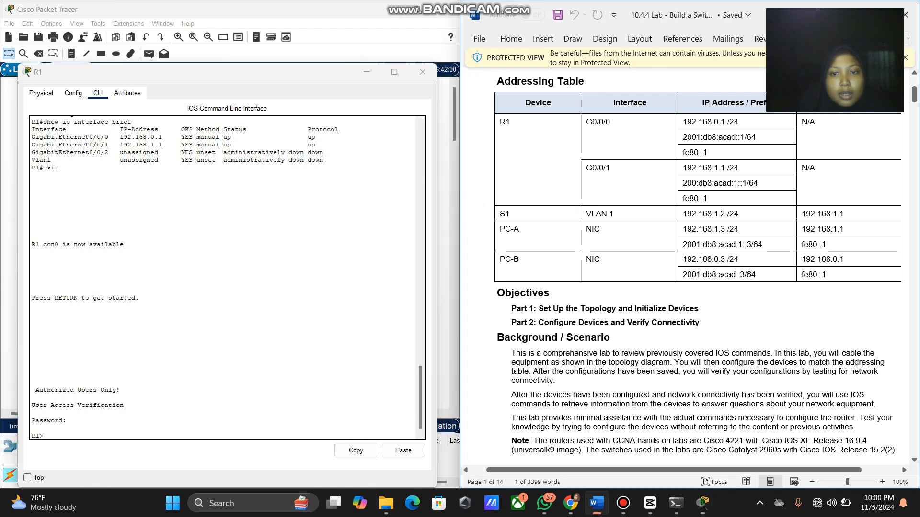
Ping S1 at 192.168.1.2 from R1 using the address copied from the table.
drag(721, 213, 682, 214)
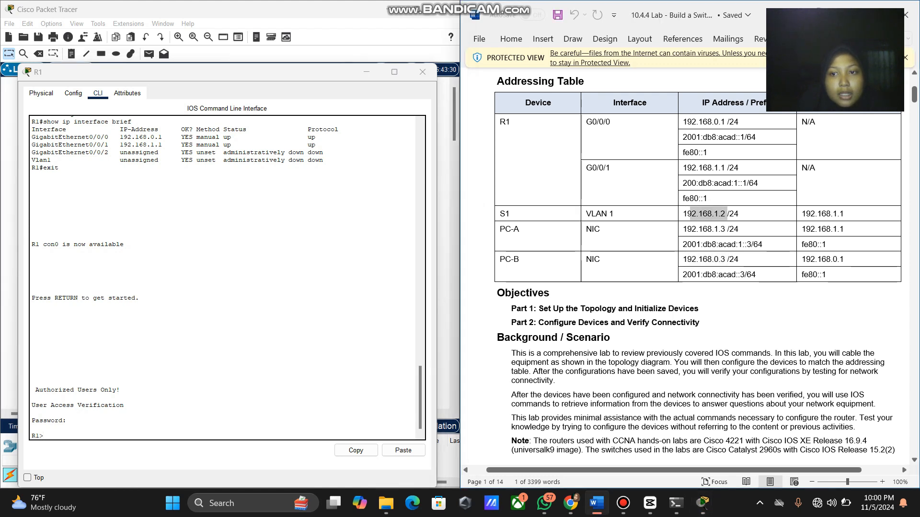
right_click(688, 214)
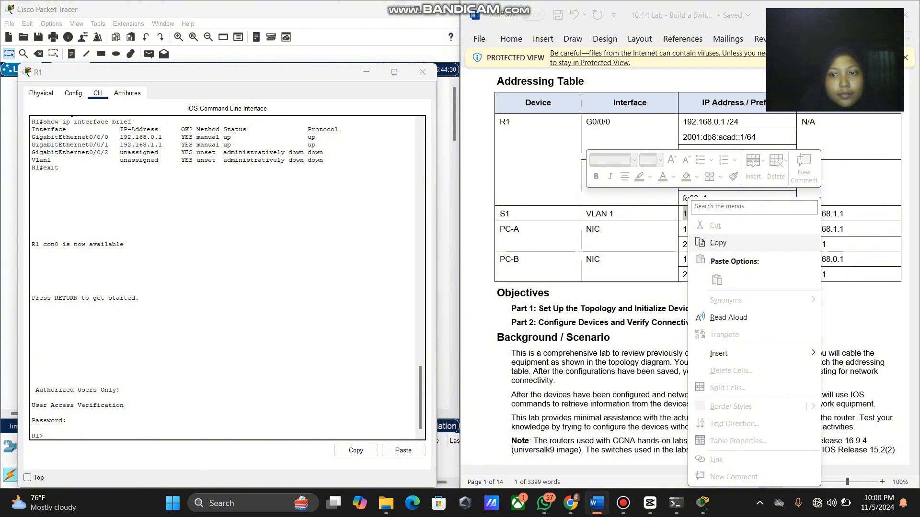
click(718, 243)
click(96, 429)
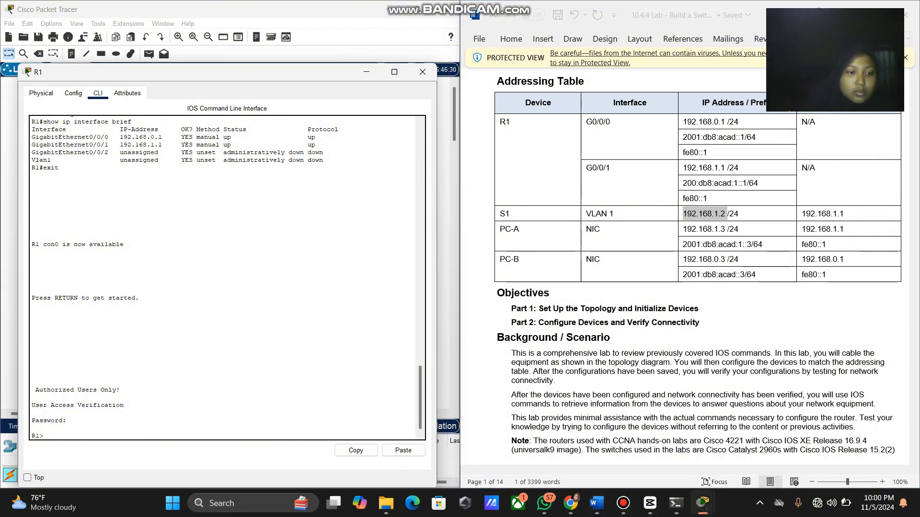
text(ping)
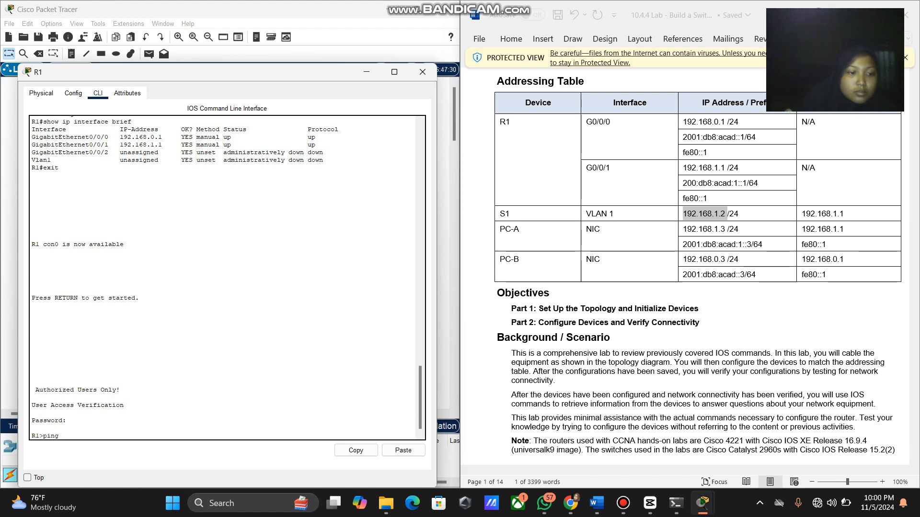
right_click(201, 437)
click(220, 458)
key(Return)
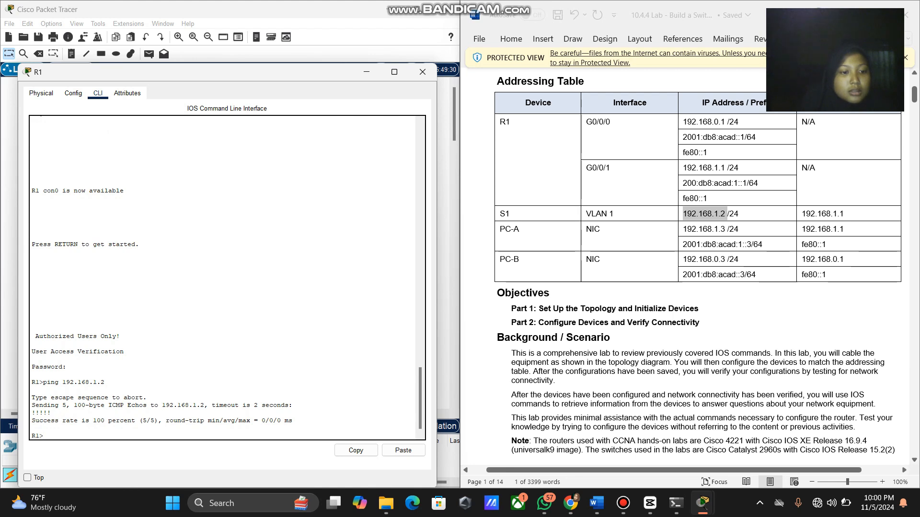
Ping PC-A at 192.168.1.3 from R1.
drag(727, 230, 683, 230)
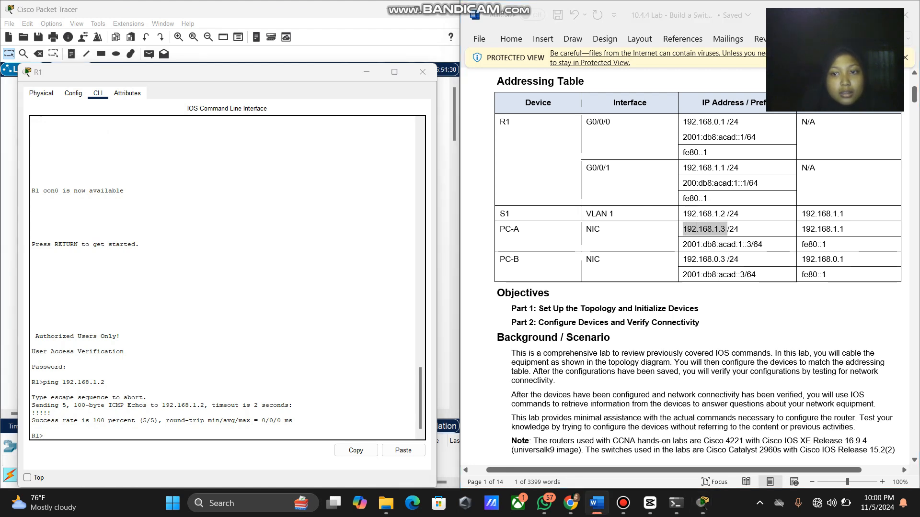
right_click(692, 230)
click(747, 243)
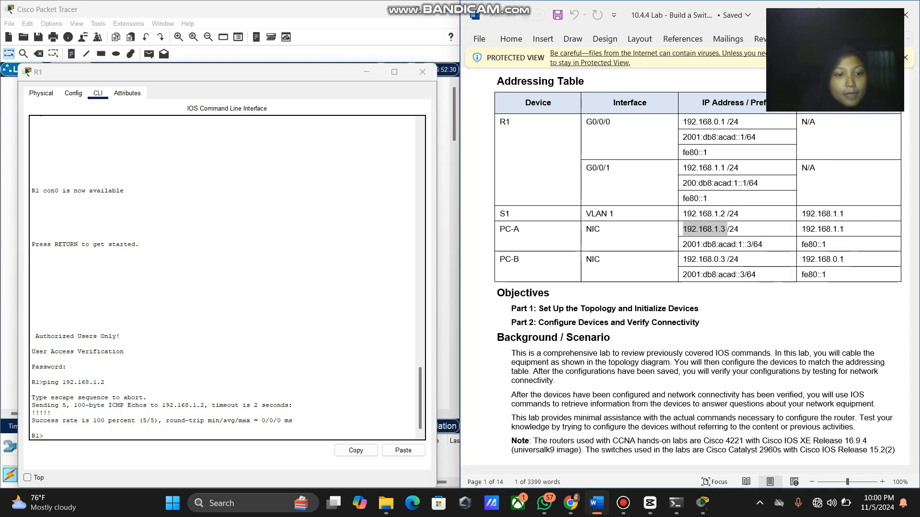
click(87, 435)
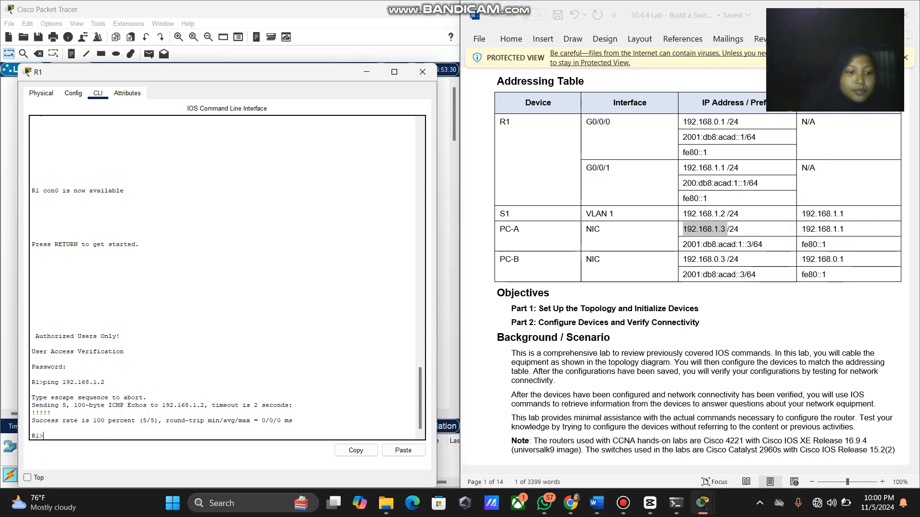
text(ping)
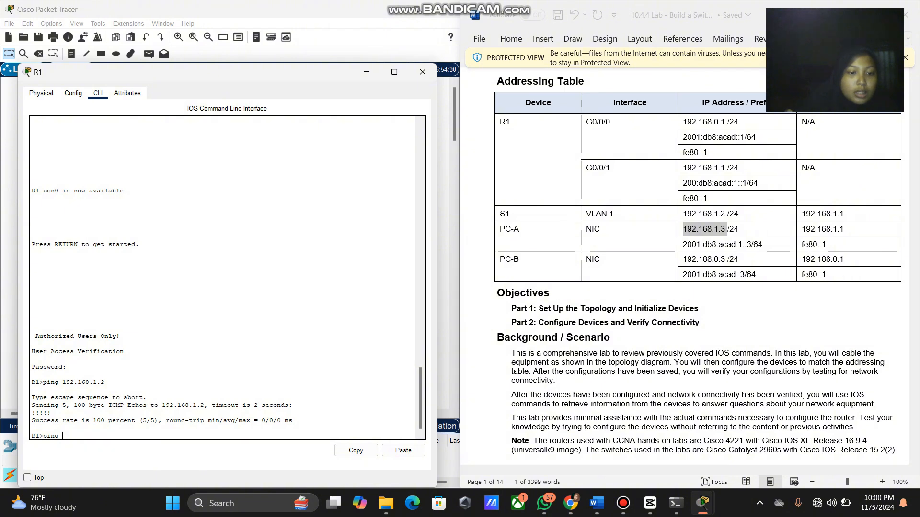
right_click(250, 438)
click(275, 454)
key(Return)
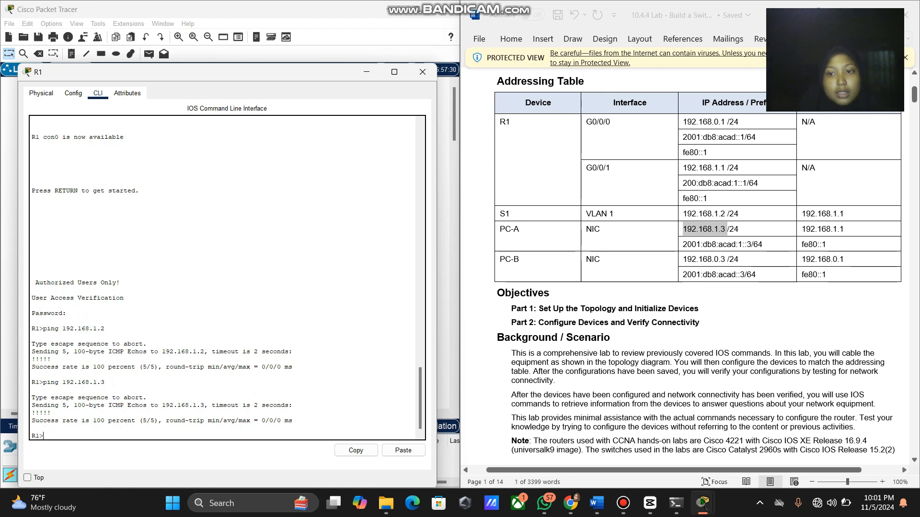
Ping PC-B at 192.168.0.3 from R1, then close R1's window to show the topology.
drag(683, 259, 727, 259)
right_click(692, 259)
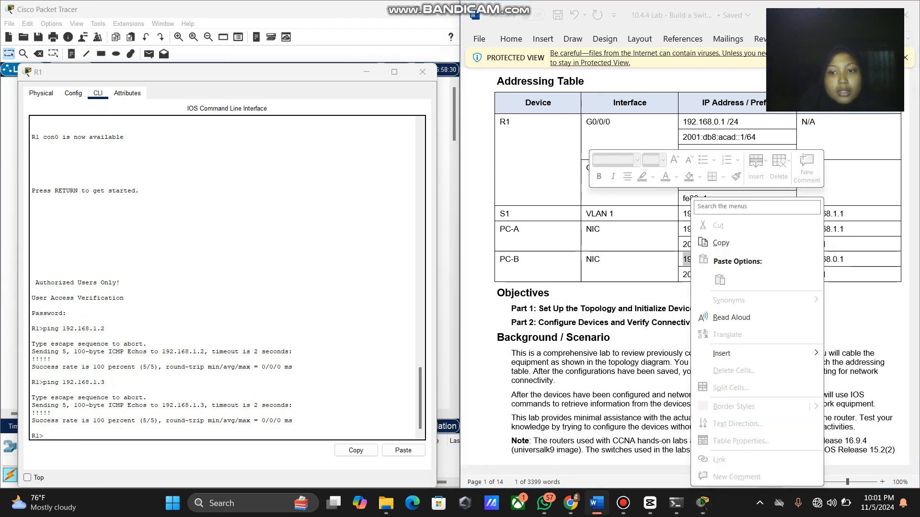
click(721, 242)
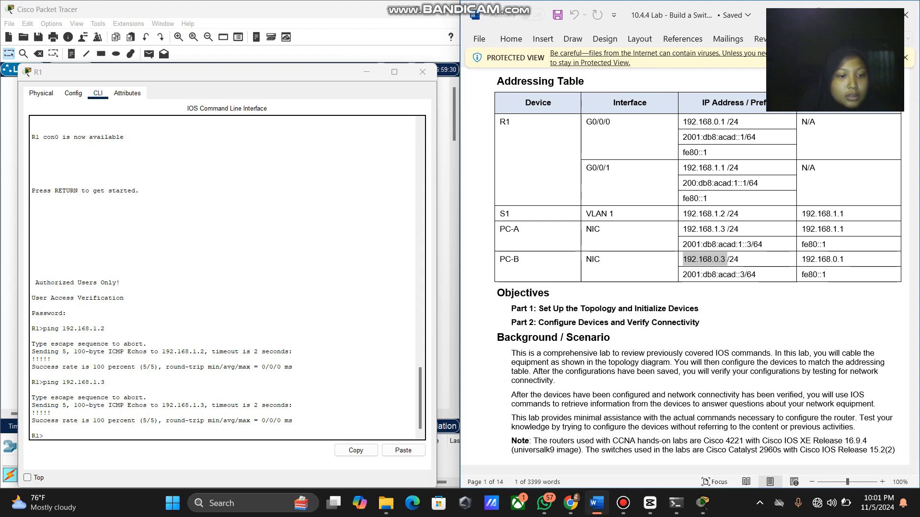
click(259, 426)
text(ping)
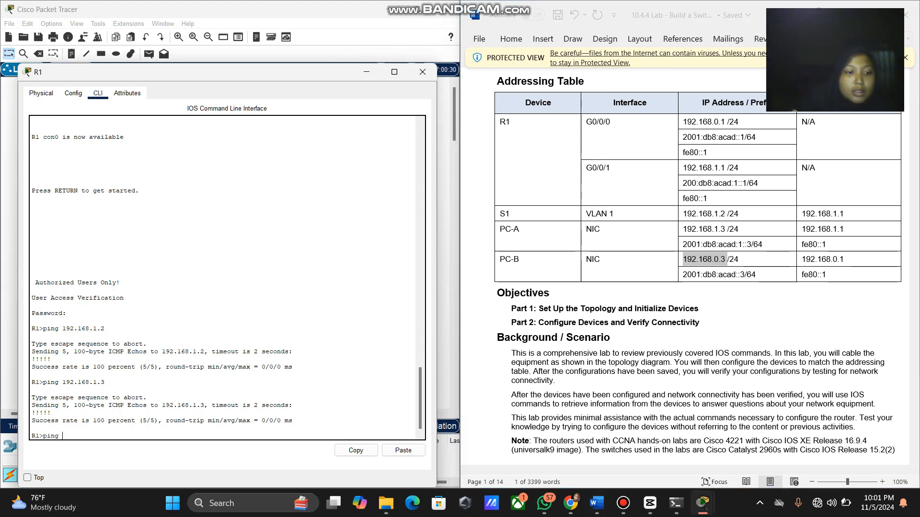
right_click(194, 438)
click(216, 455)
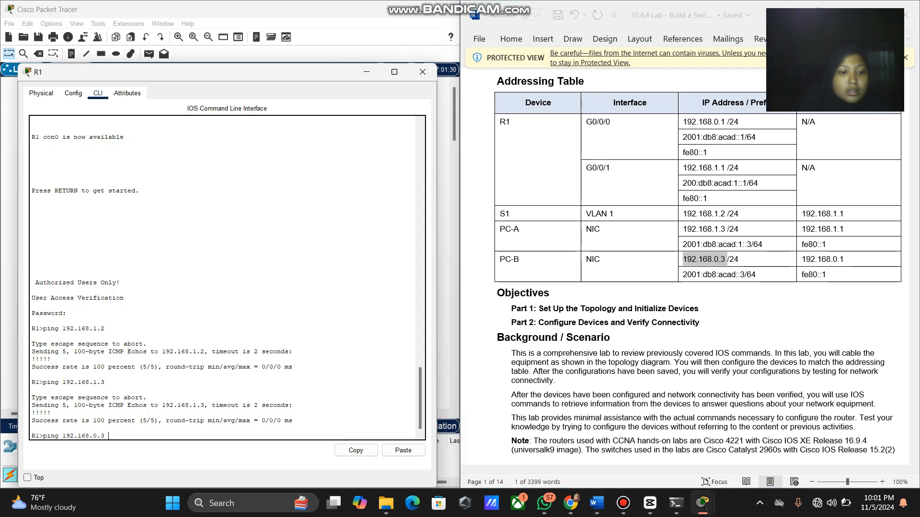
key(Return)
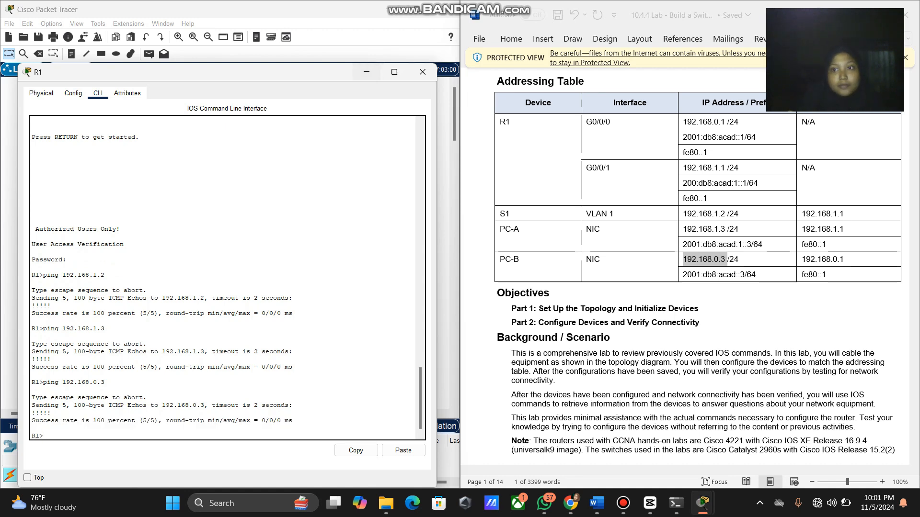
click(367, 72)
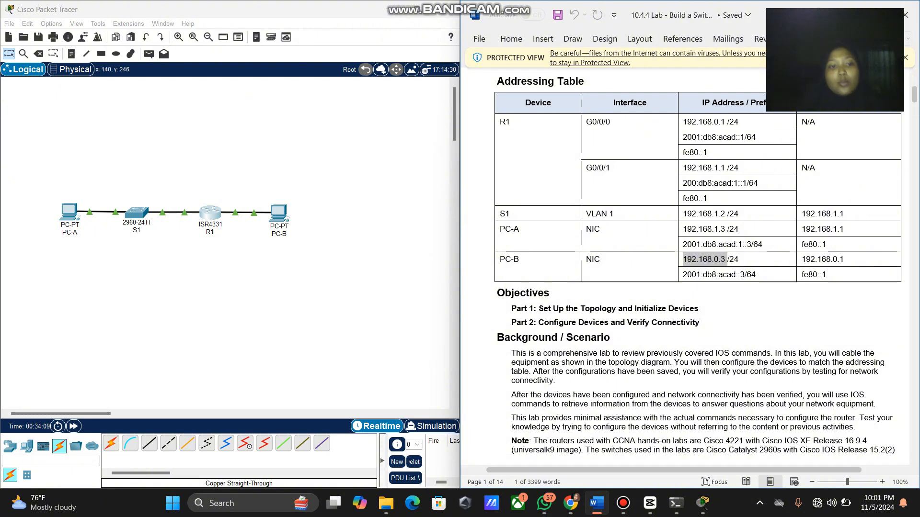
click(253, 272)
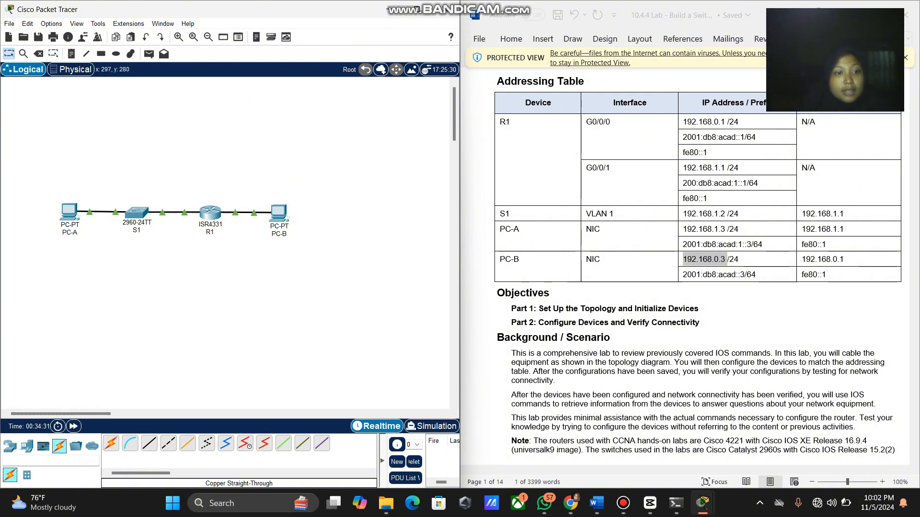
mouse_move(141, 214)
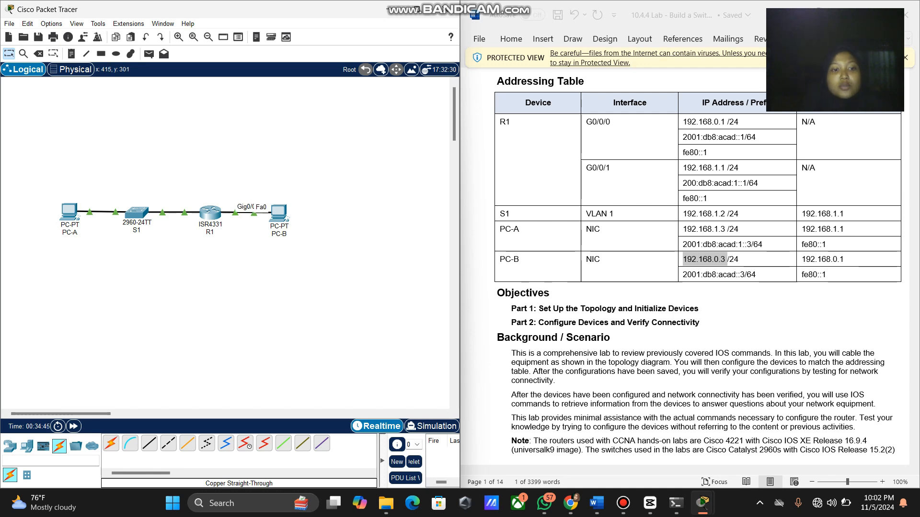
mouse_move(207, 216)
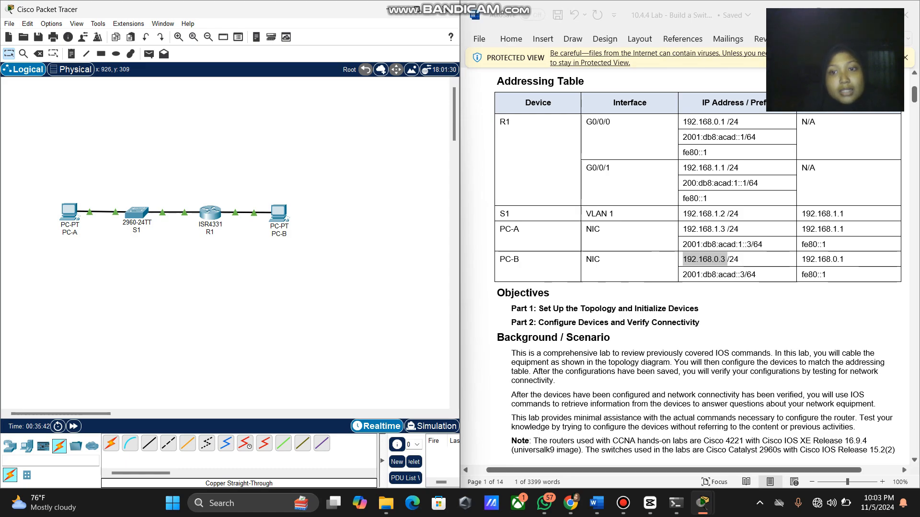
Scroll the Word handout from the Addressing Table to Step 3's interface summary.
scroll(685, 268, down, 20)
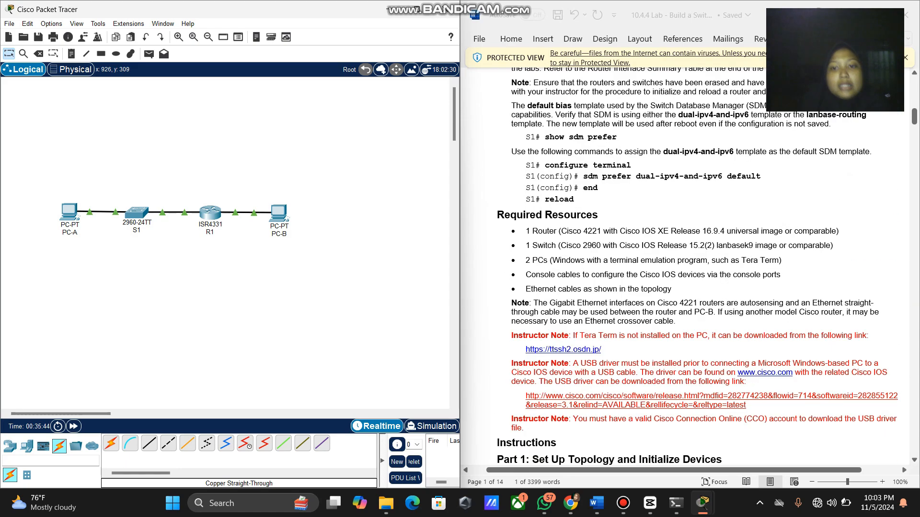
scroll(685, 267, down, 20)
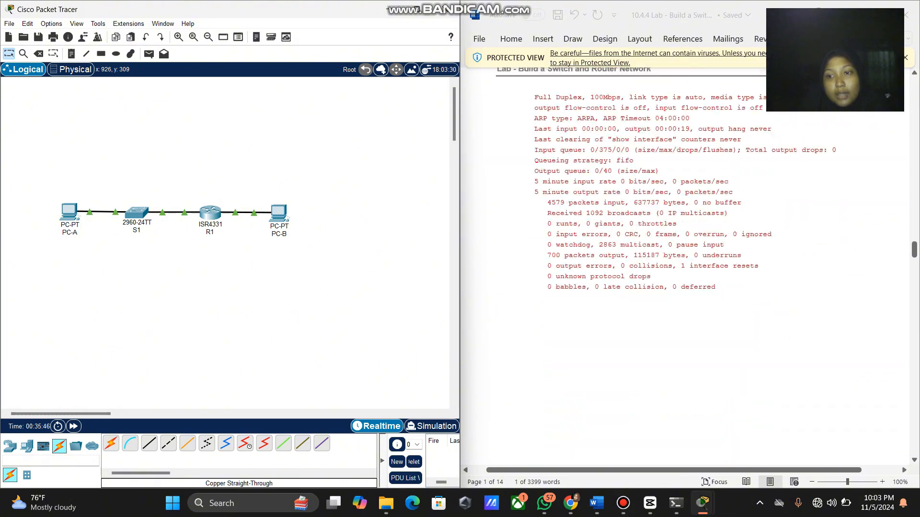
scroll(685, 267, down, 20)
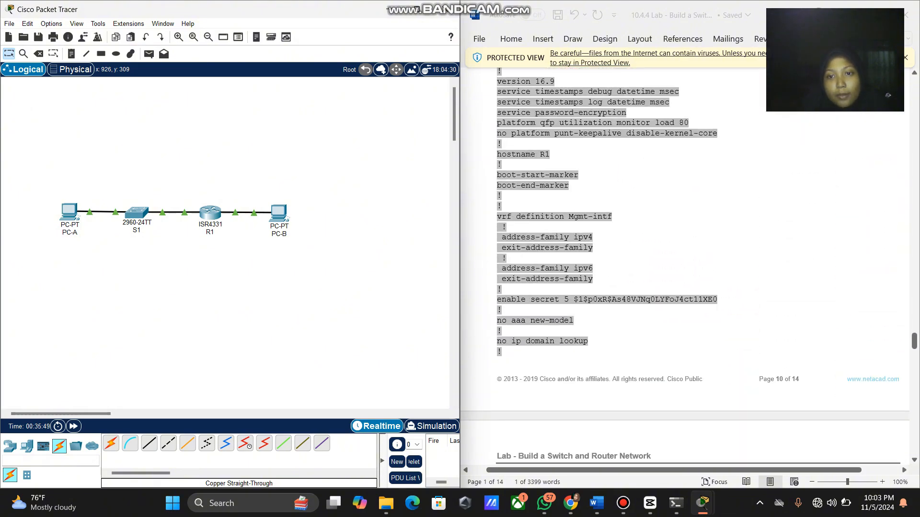
scroll(685, 267, up, 14)
scroll(685, 267, down, 7)
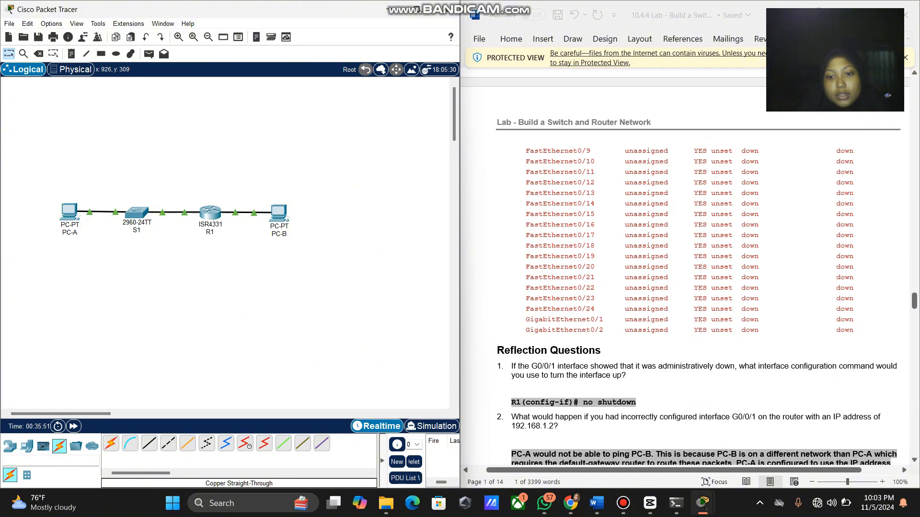
scroll(685, 267, up, 3)
scroll(685, 267, up, 3)
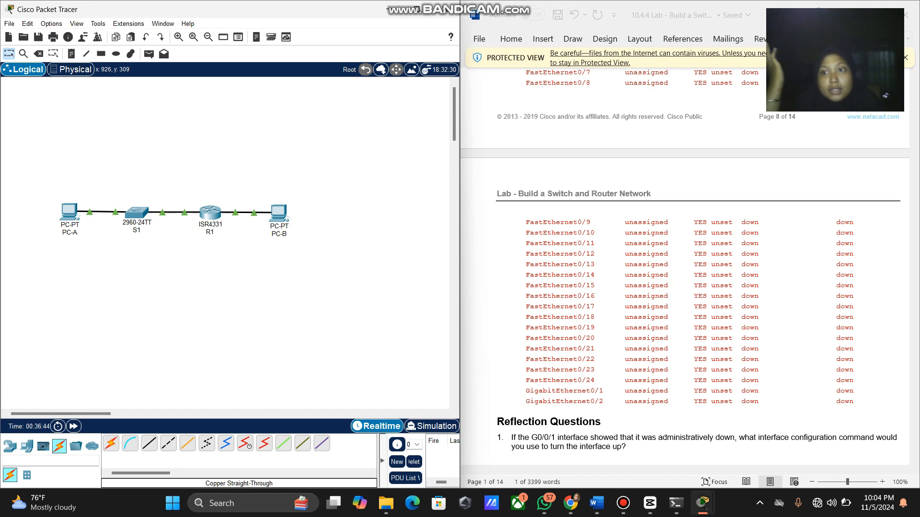
scroll(689, 270, down, 5)
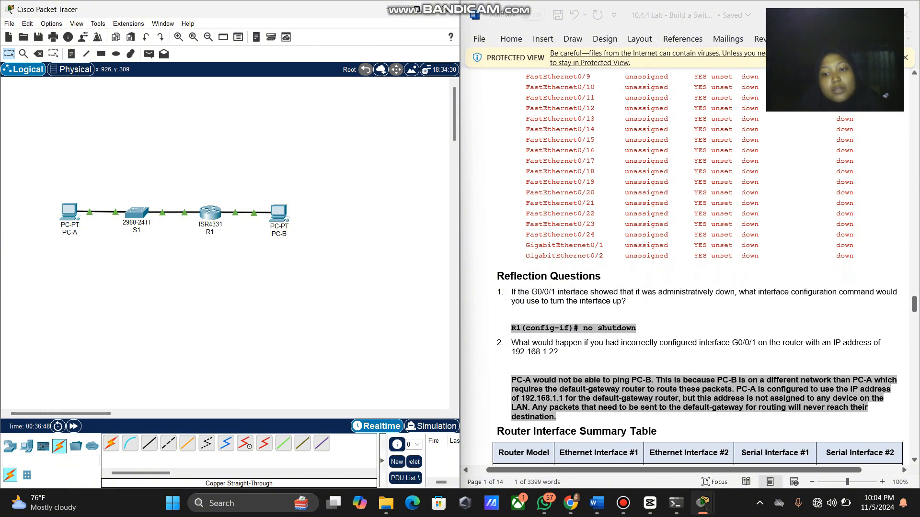
scroll(688, 270, up, 3)
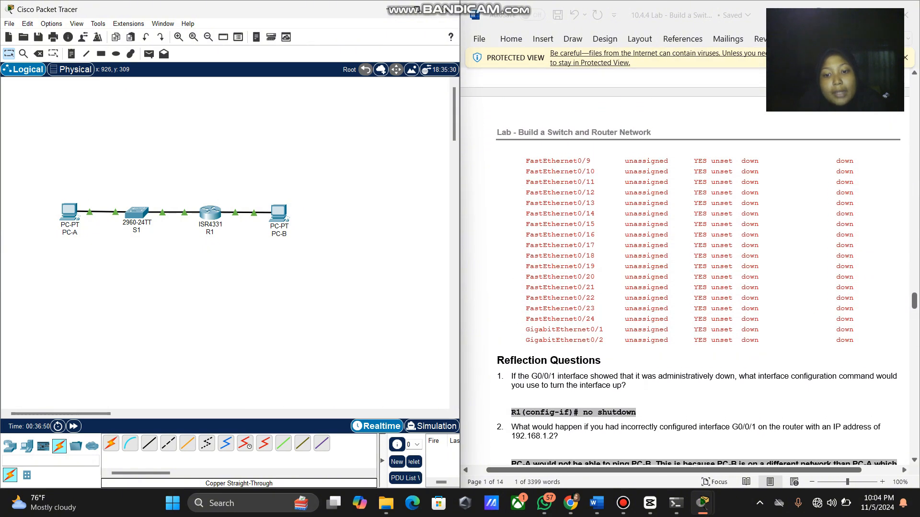
scroll(688, 270, up, 1)
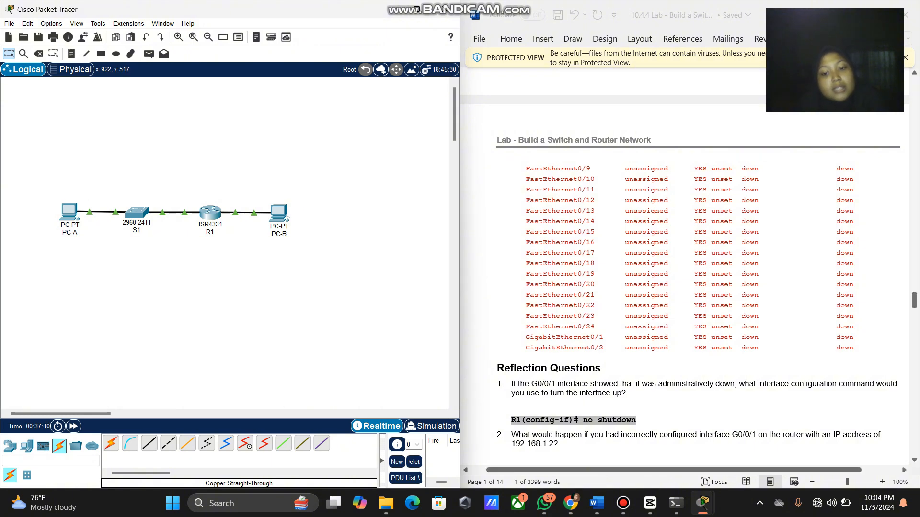
Select R1's G0/0/1 address 192.168.1.1 in the Addressing Table.
scroll(685, 269, up, 20)
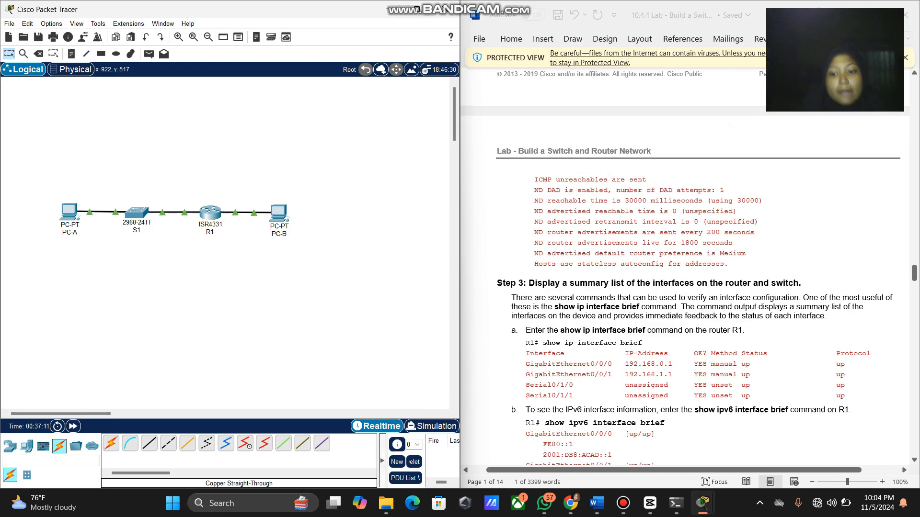
scroll(685, 268, up, 15)
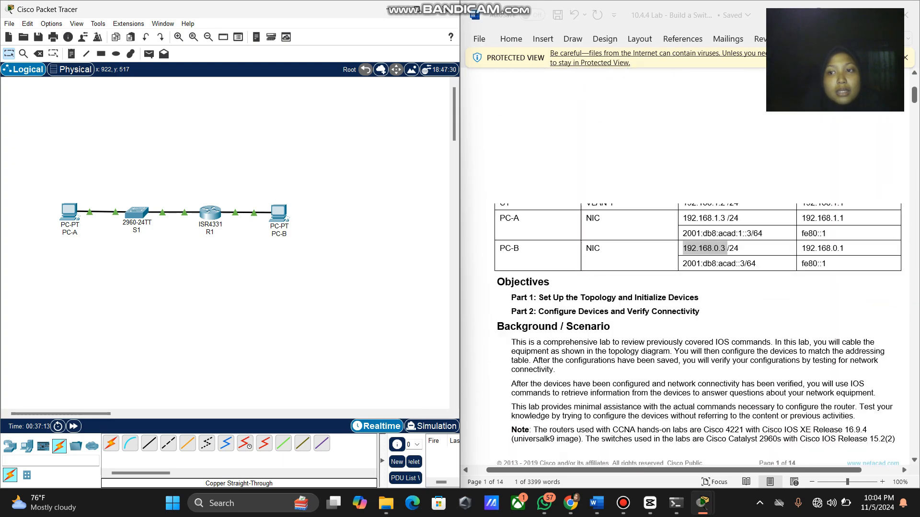
scroll(697, 267, down, 2)
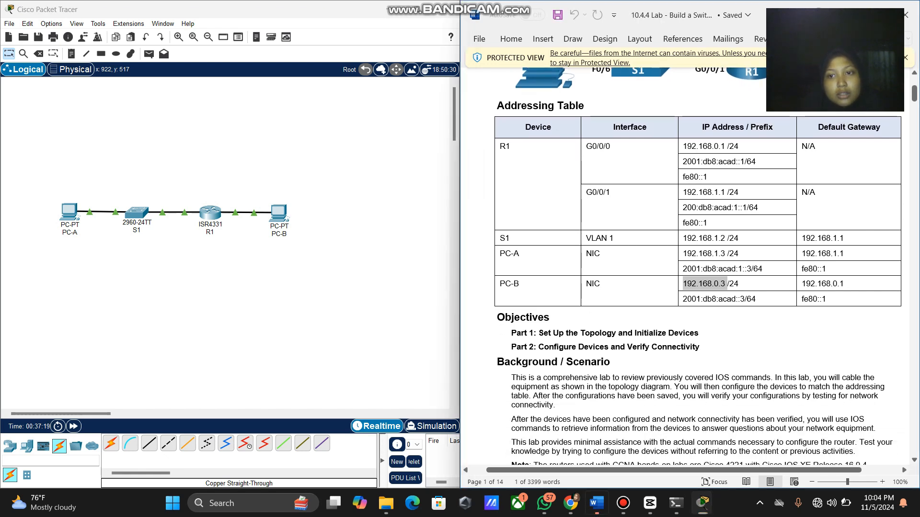
drag(726, 192, 683, 192)
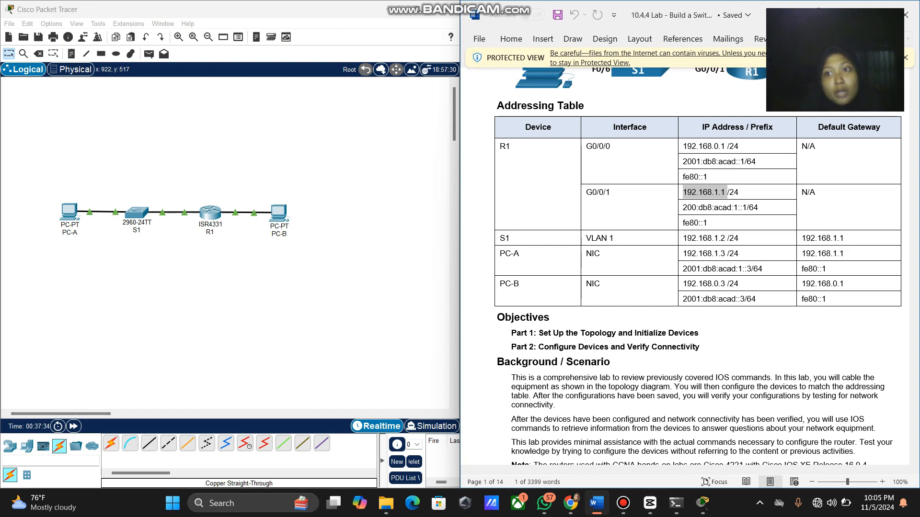
Scroll down to the Reflection Questions and Router Interface Summary Table on page 9.
scroll(685, 268, down, 20)
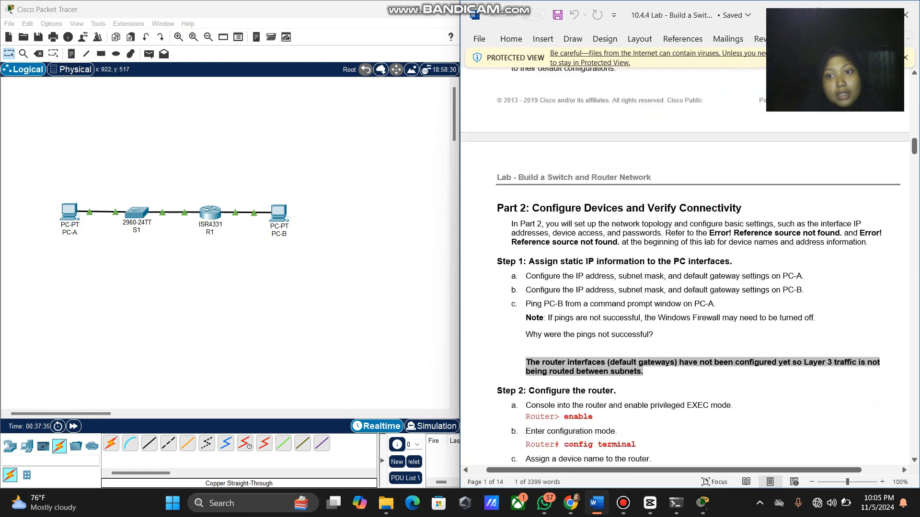
scroll(685, 269, down, 20)
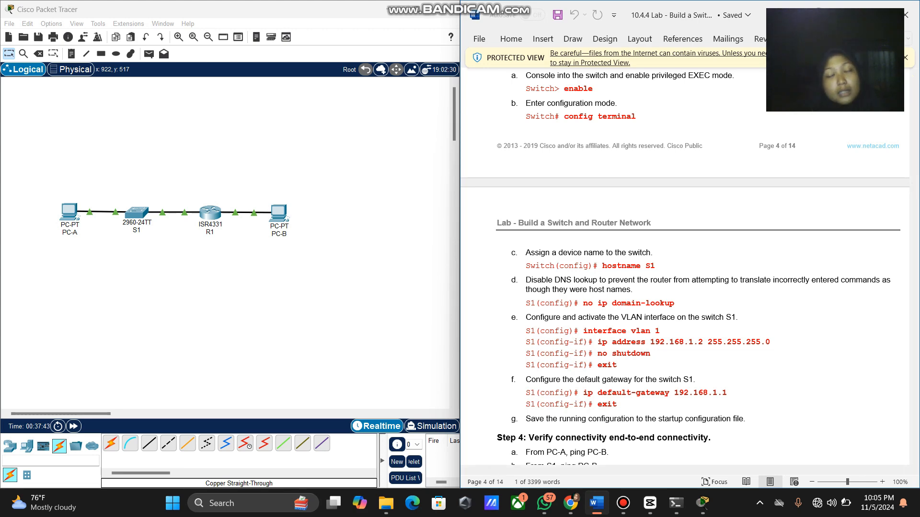
scroll(685, 269, down, 20)
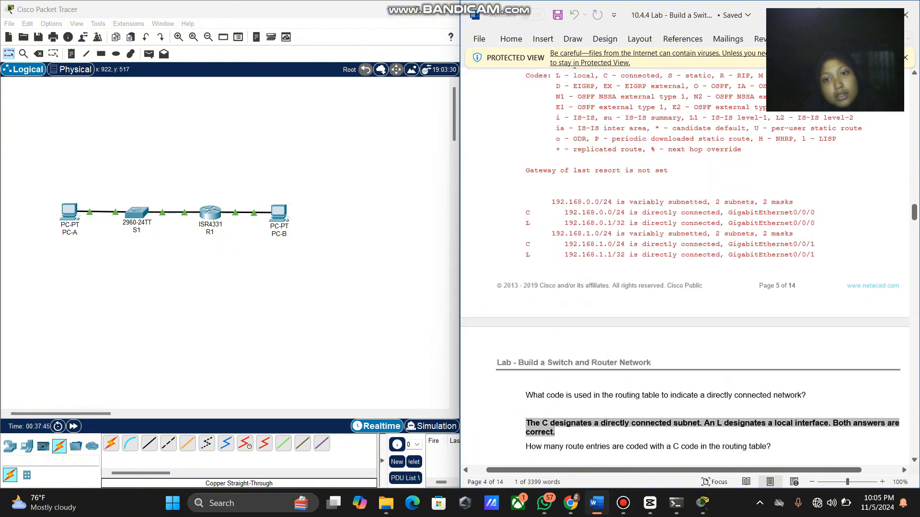
scroll(685, 266, up, 15)
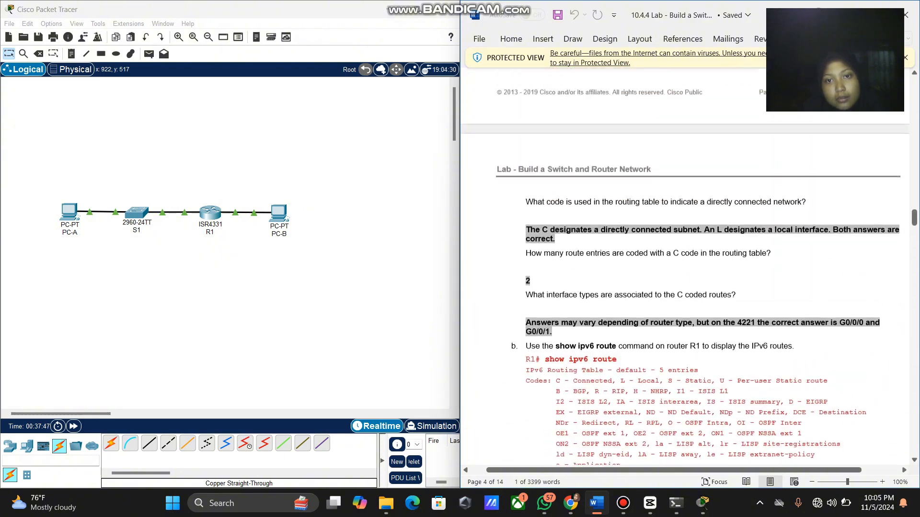
scroll(685, 266, down, 8)
scroll(685, 266, down, 20)
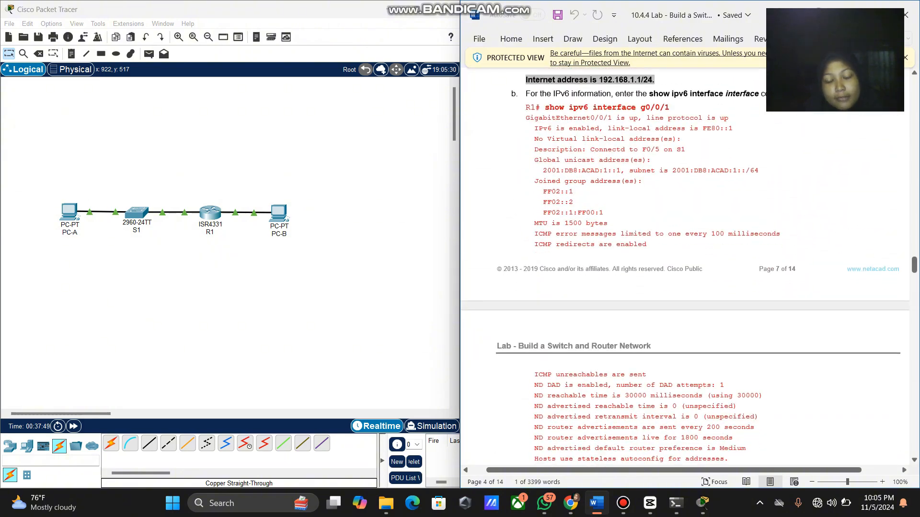
scroll(685, 266, down, 15)
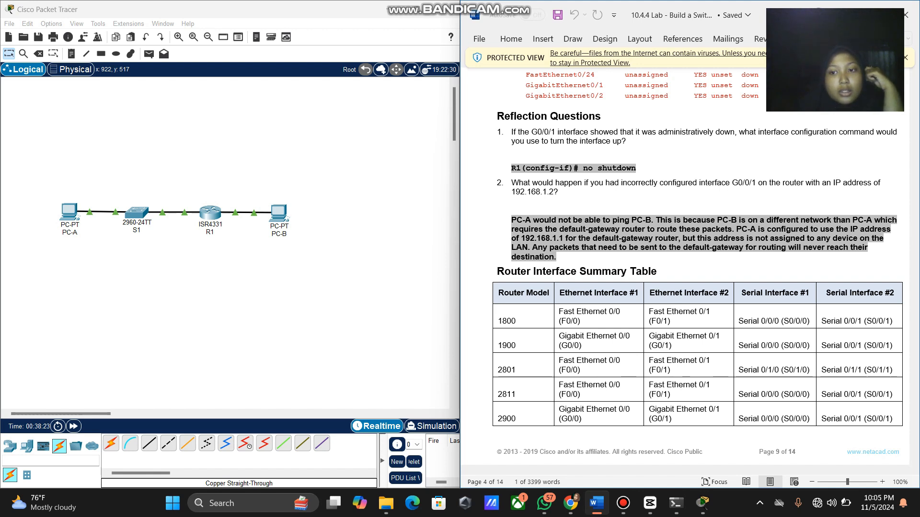
Scroll back up to Step 3's show ip interface brief output for R1.
scroll(685, 269, up, 5)
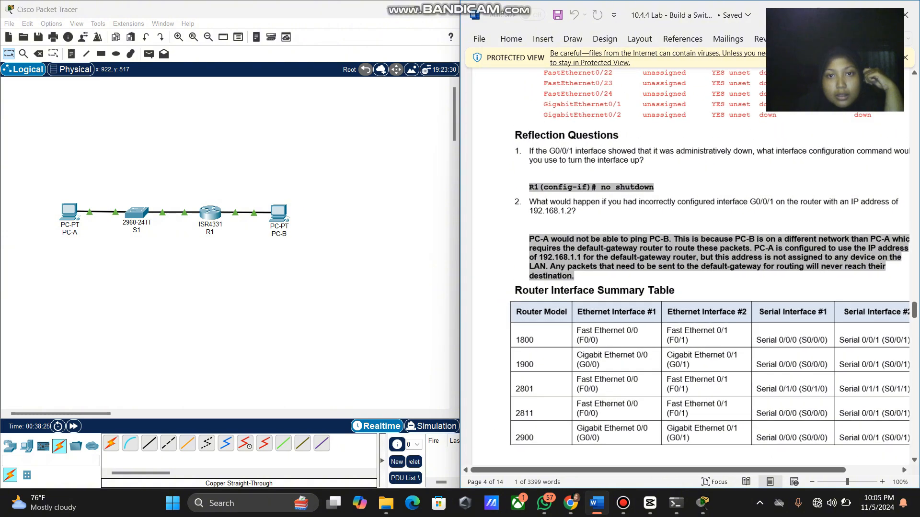
scroll(685, 269, right, 2)
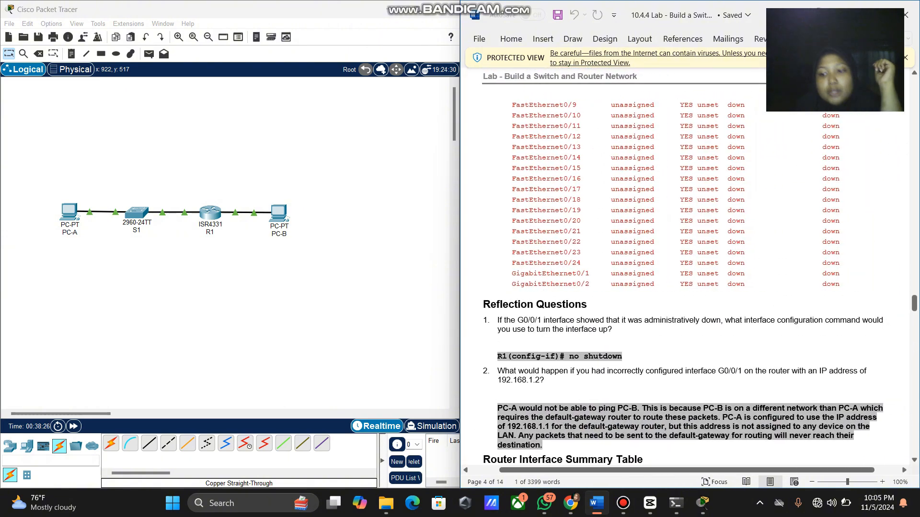
scroll(685, 268, up, 2)
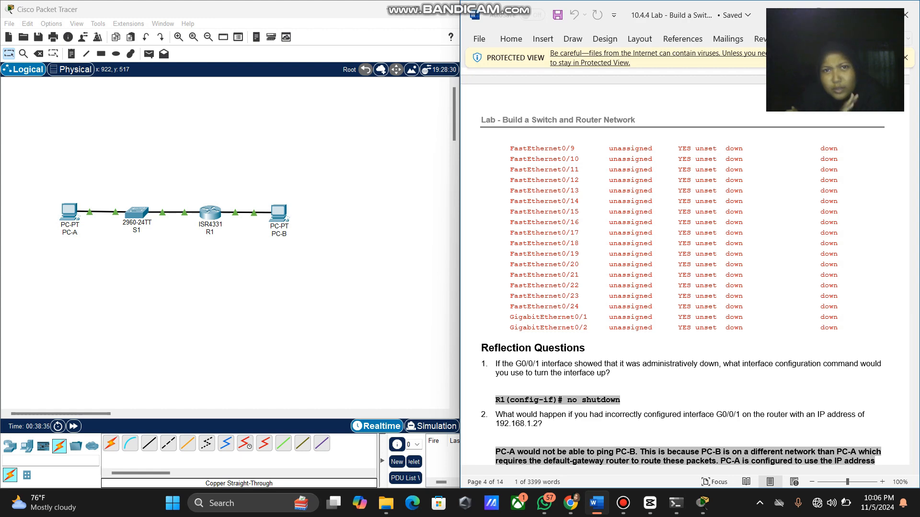
scroll(685, 269, down, 3)
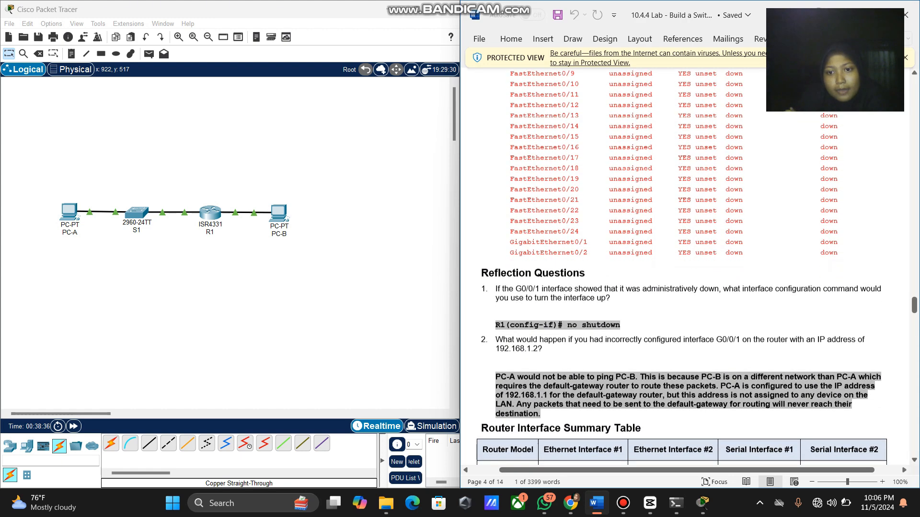
scroll(671, 268, up, 3)
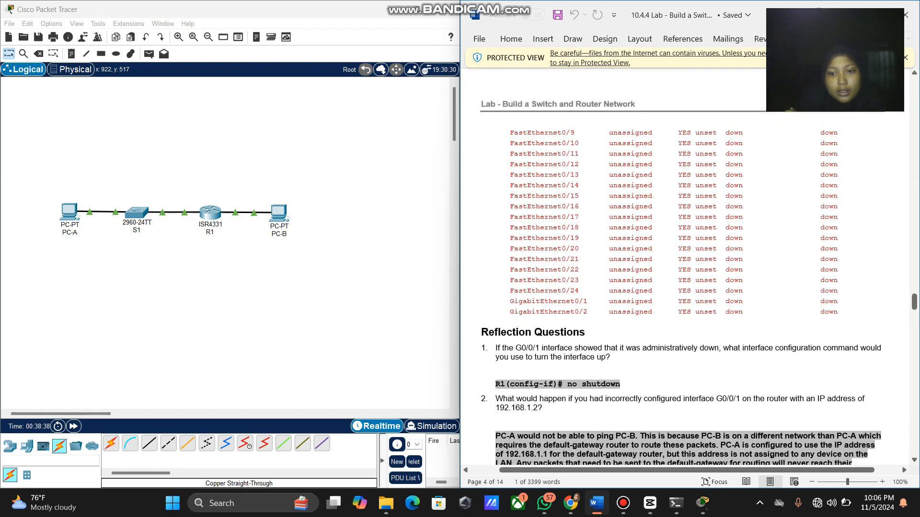
scroll(685, 268, up, 3)
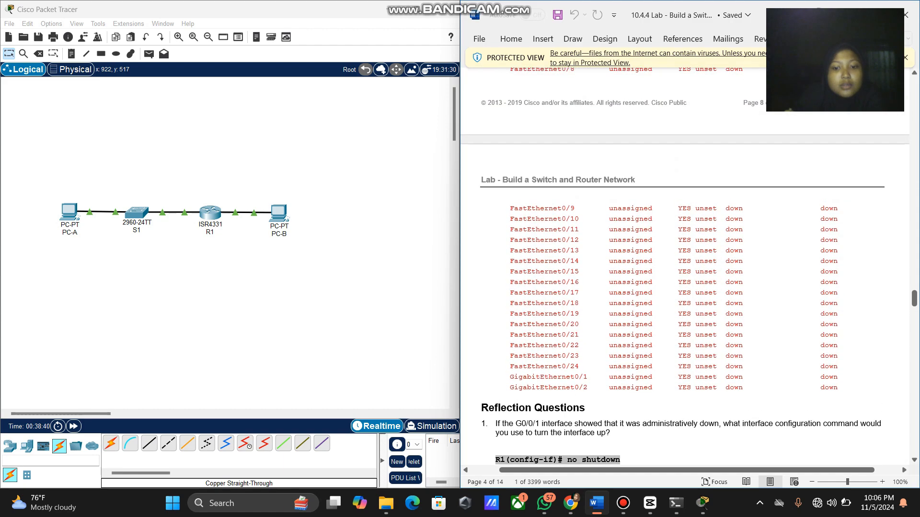
scroll(685, 268, down, 6)
scroll(685, 266, up, 15)
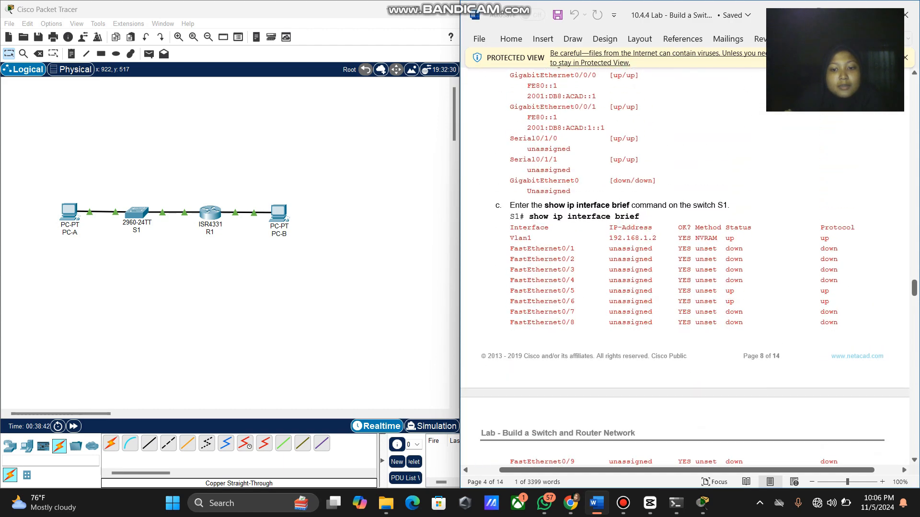
scroll(685, 267, up, 5)
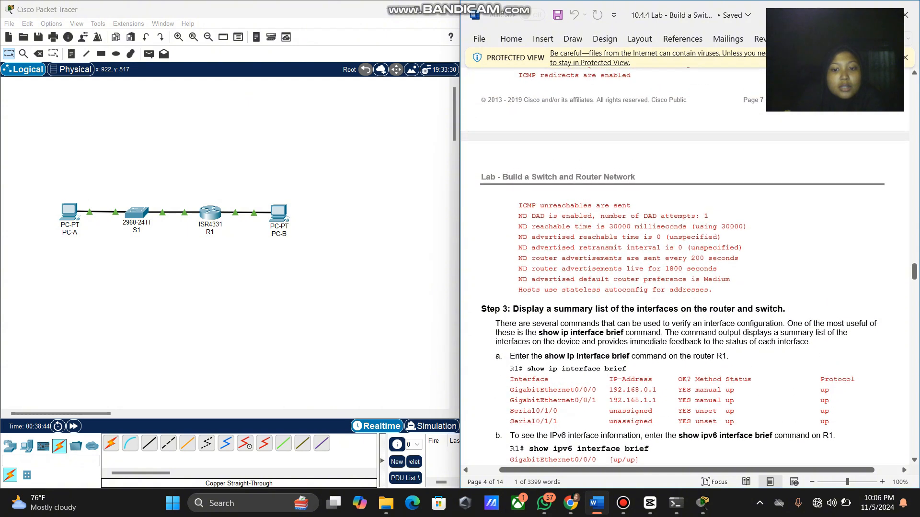